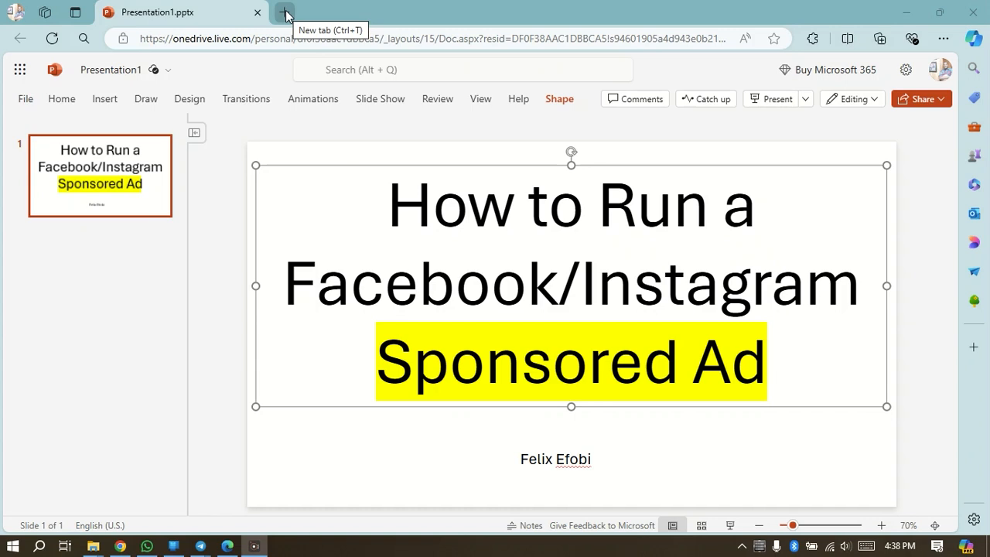
# Step: Open the Elix Graphics Instagram profile in a new browser tab
pyautogui.click(283, 12)
pyautogui.click(323, 46)
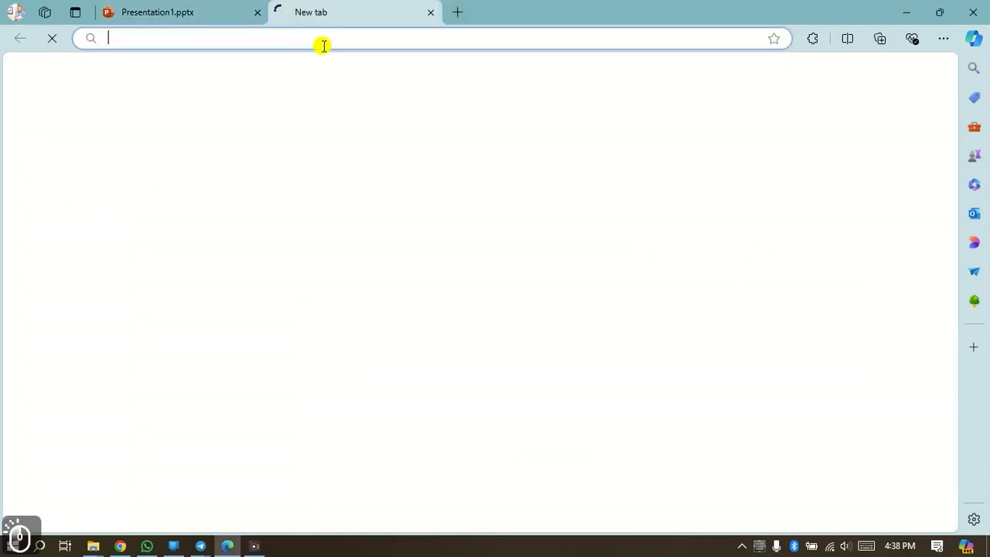
pyautogui.write('elix/')
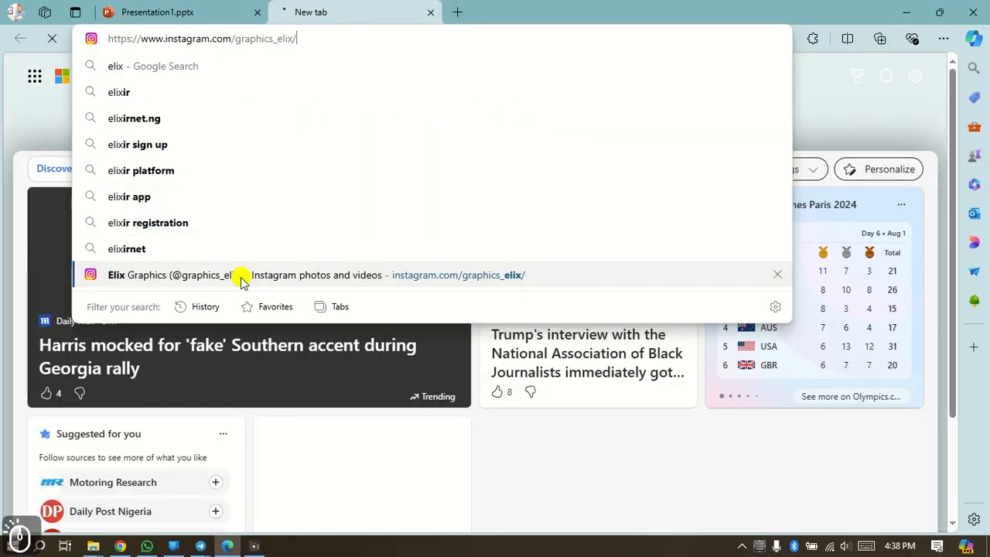
pyautogui.click(243, 277)
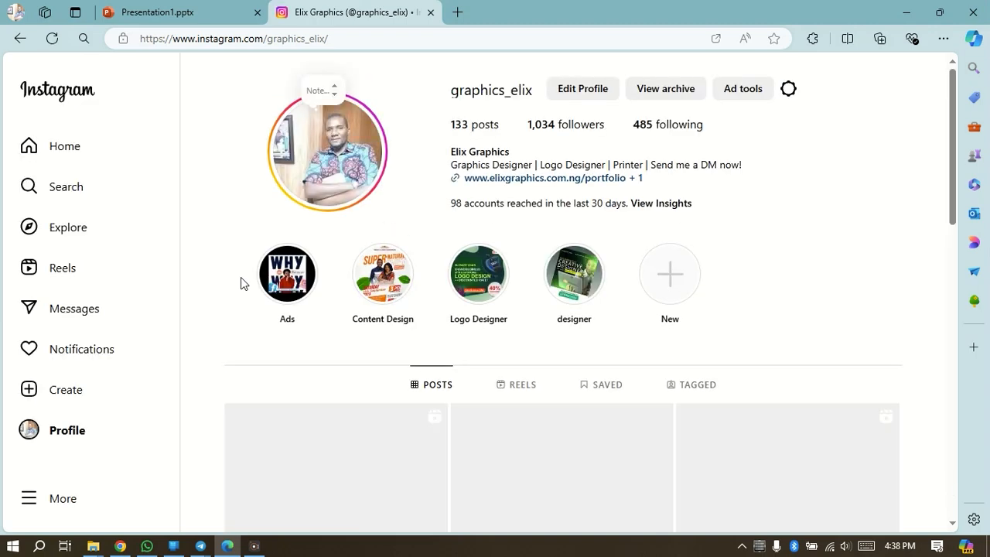
# Step: Read the captions of the "Hire us as your Social Media Manager" post and the "Stop ignoring walk in customers" reel
pyautogui.scroll(-2, 530, 159)
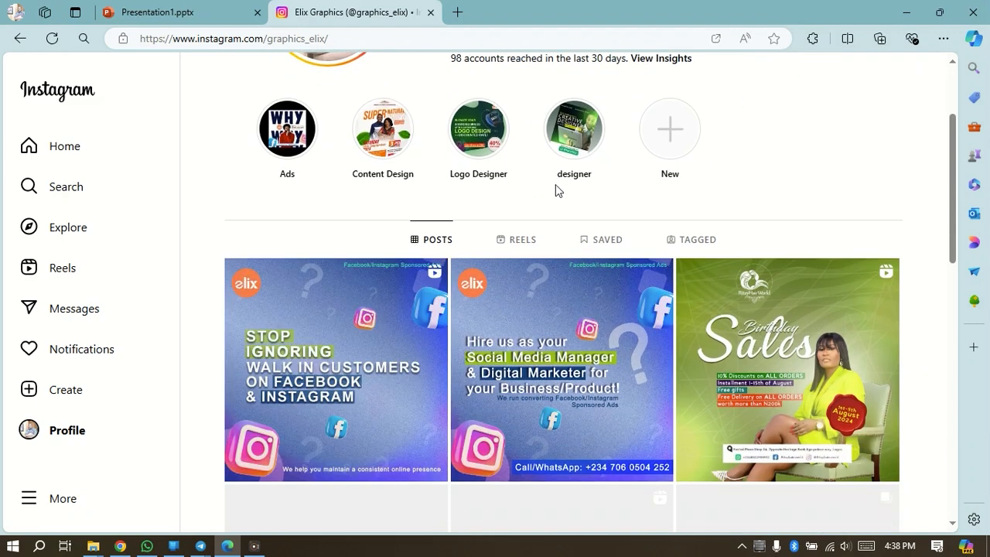
pyautogui.scroll(-2, 555, 184)
pyautogui.click(587, 239)
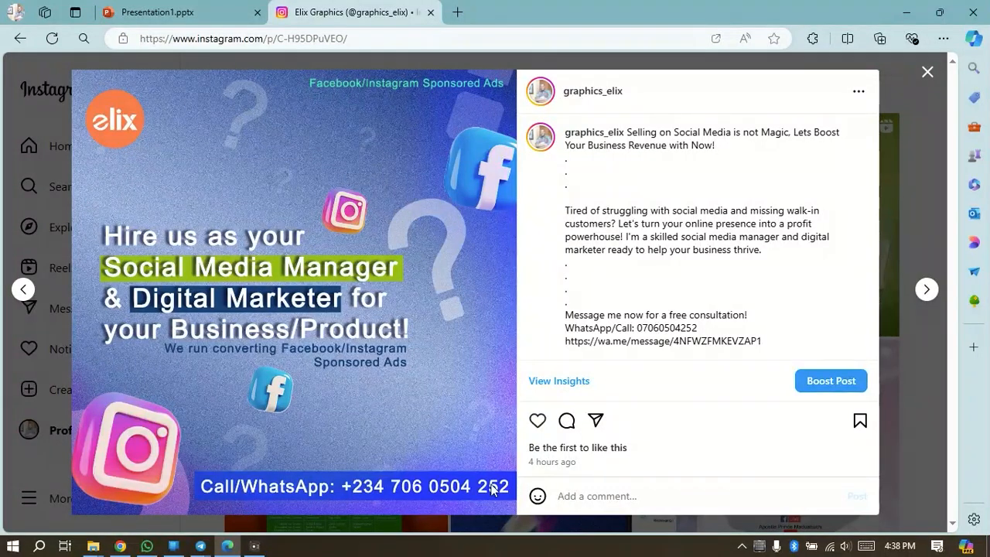
pyautogui.moveTo(570, 468)
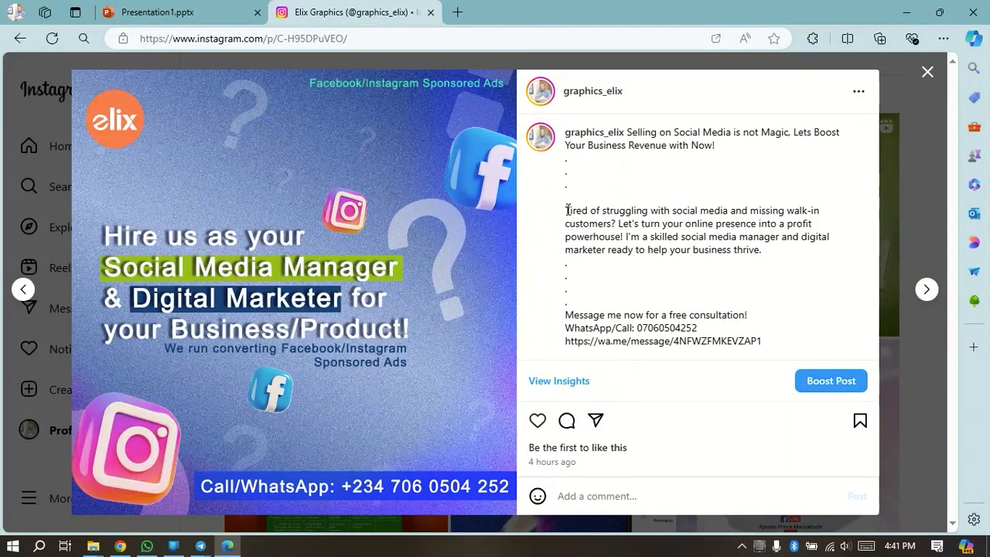
pyautogui.moveTo(565, 211); pyautogui.dragTo(620, 223)
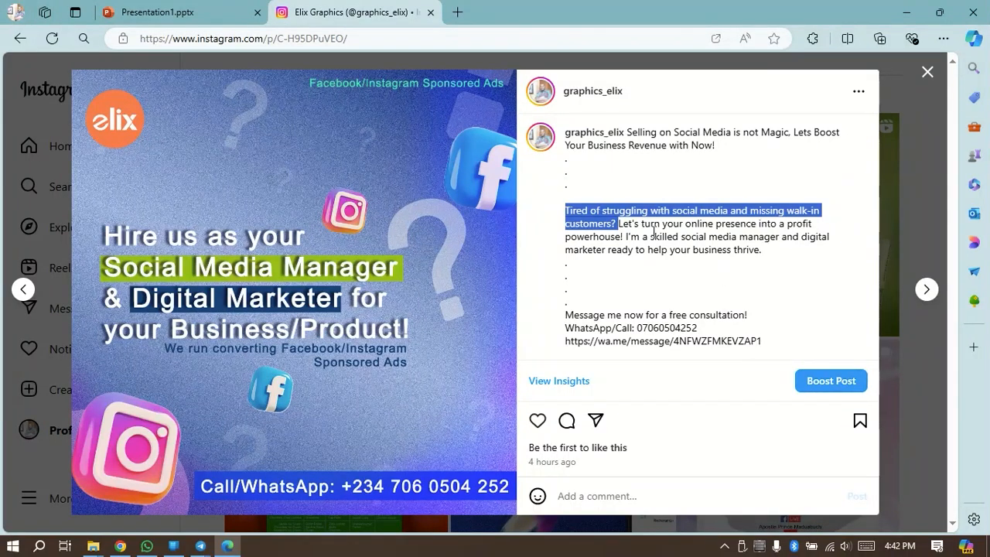
pyautogui.moveTo(619, 223)
pyautogui.mouseDown()
pyautogui.moveTo(649, 224)
pyautogui.moveTo(623, 237)
pyautogui.mouseUp()
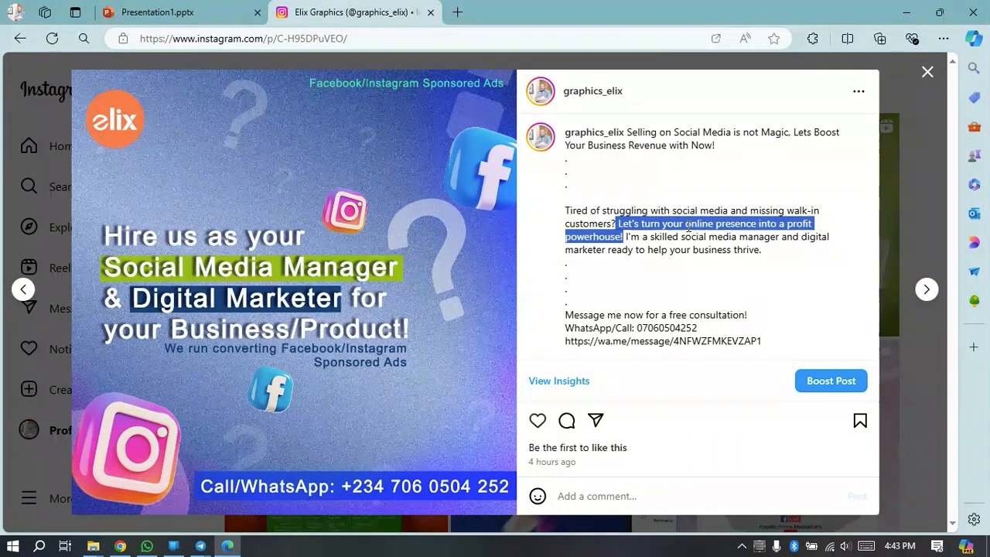
pyautogui.click(931, 75)
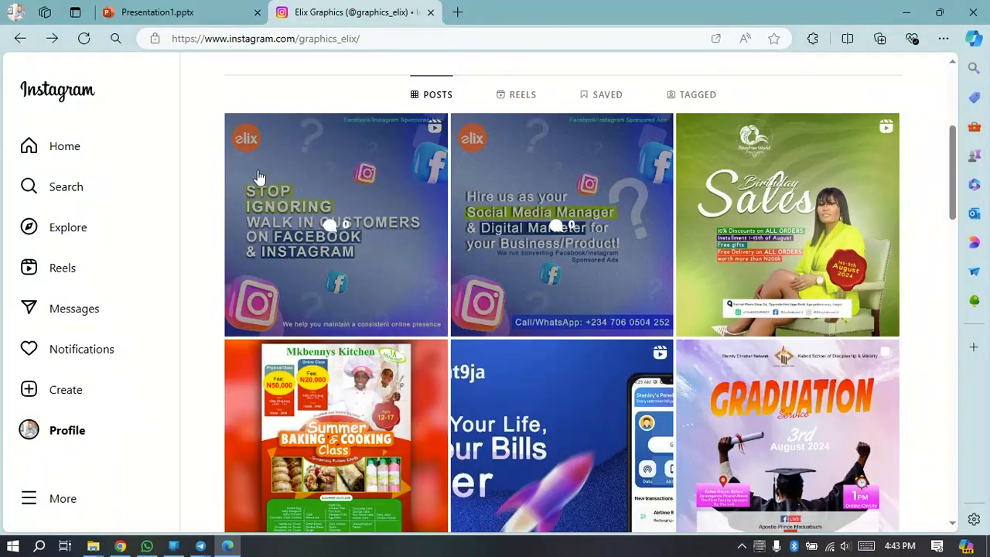
pyautogui.click(258, 176)
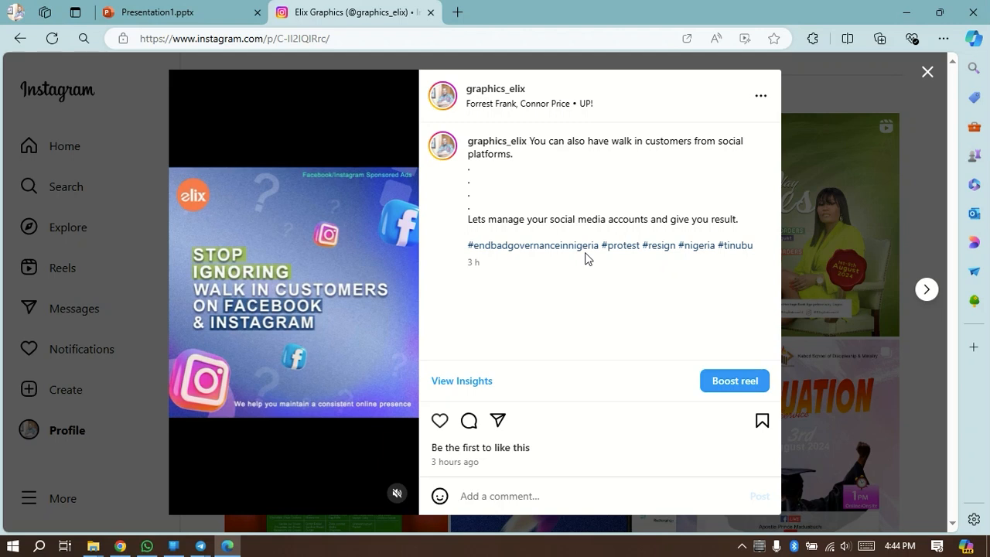
pyautogui.click(925, 71)
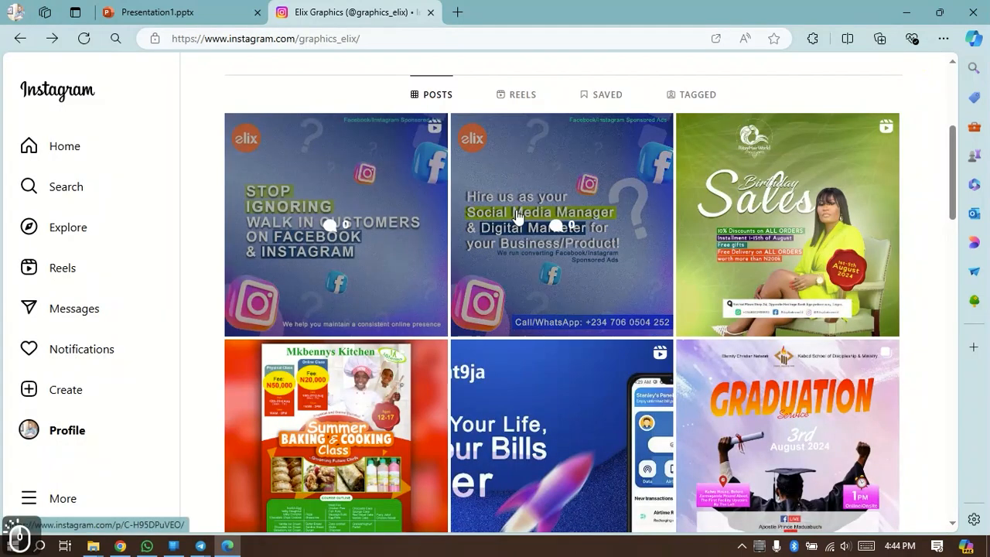
# Step: Examine the reel and the image post of the older "Relax at Home, Print in UTC Abuja" design
pyautogui.scroll(-6, 513, 219)
pyautogui.scroll(-10, 523, 249)
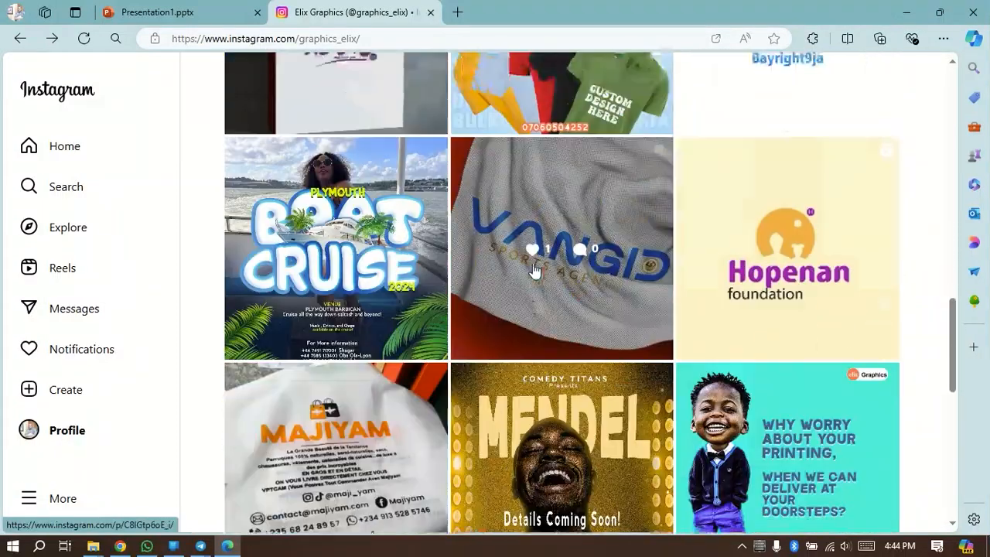
pyautogui.scroll(-1, 537, 266)
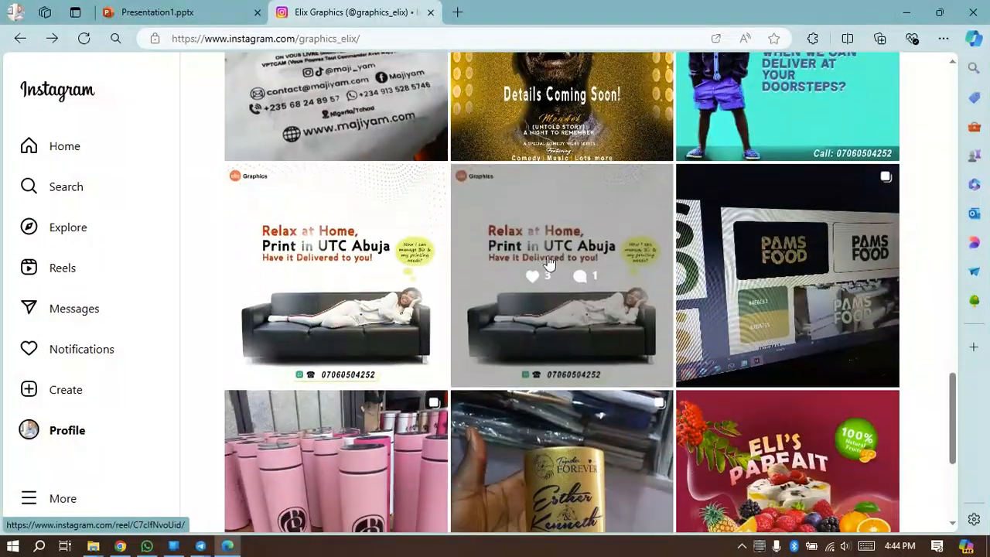
pyautogui.click(559, 223)
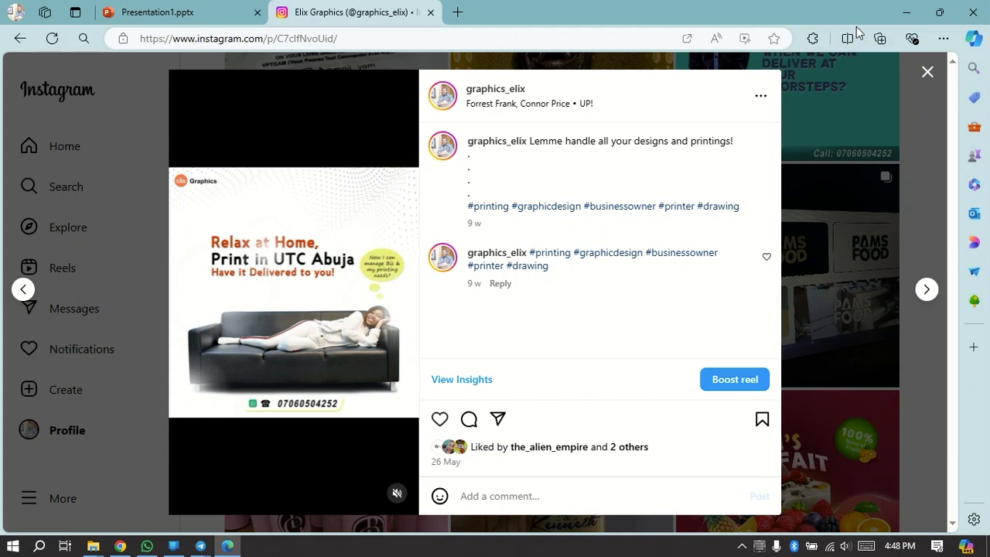
pyautogui.click(927, 72)
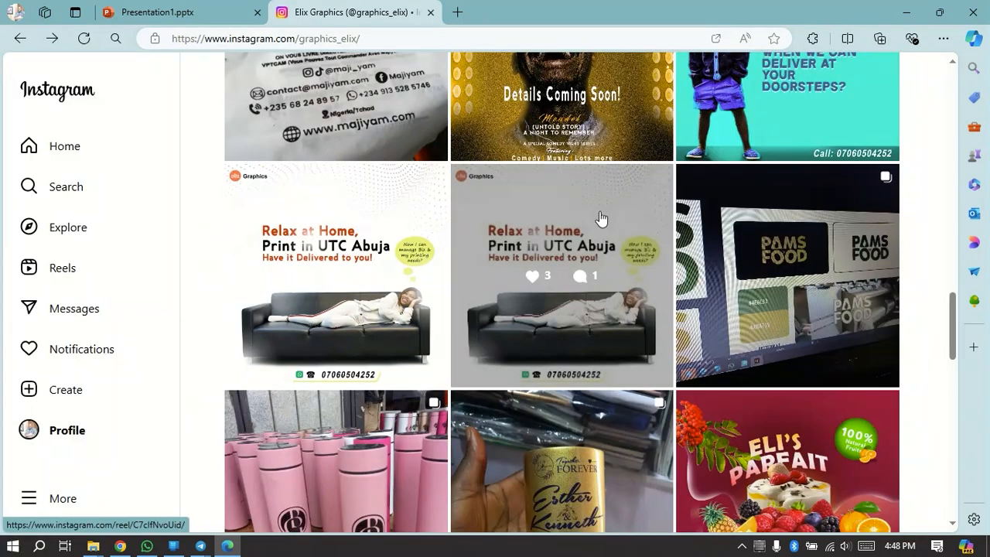
pyautogui.click(376, 218)
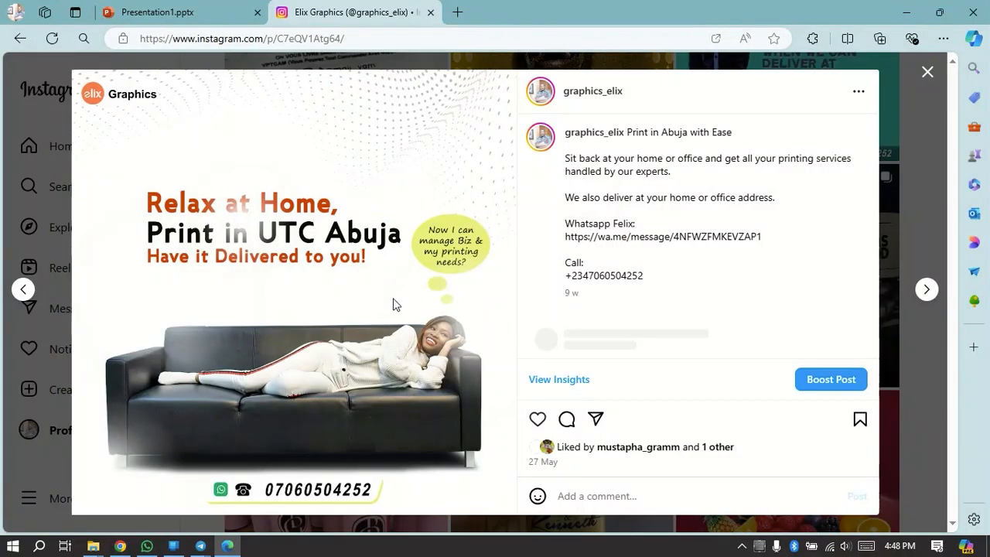
pyautogui.click(936, 73)
# Step: Reopen the "Hire us as your Social Media Manager" post and try to bring up its additional options
pyautogui.scroll(10, 412, 222)
pyautogui.scroll(5, 412, 223)
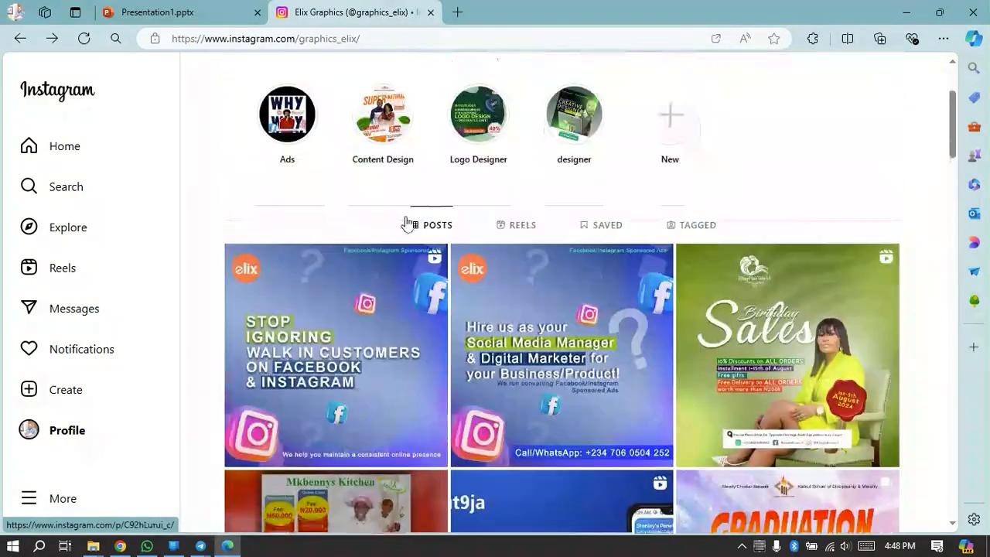
pyautogui.click(565, 322)
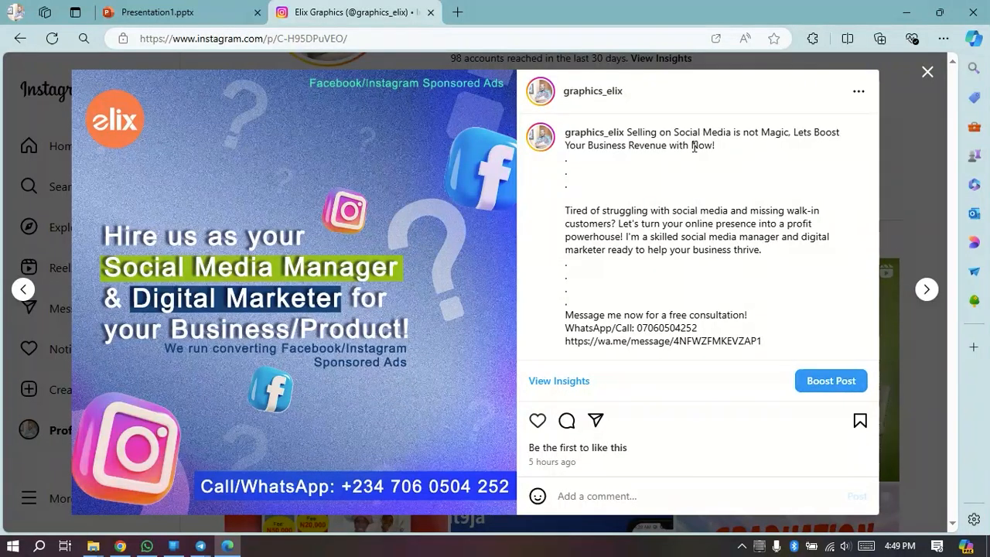
pyautogui.click(860, 88)
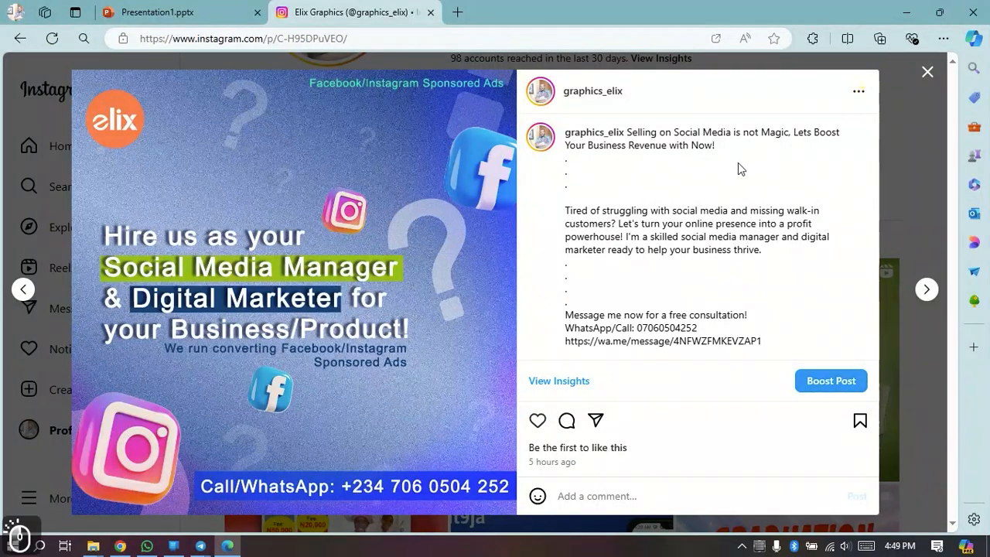
pyautogui.click(858, 94)
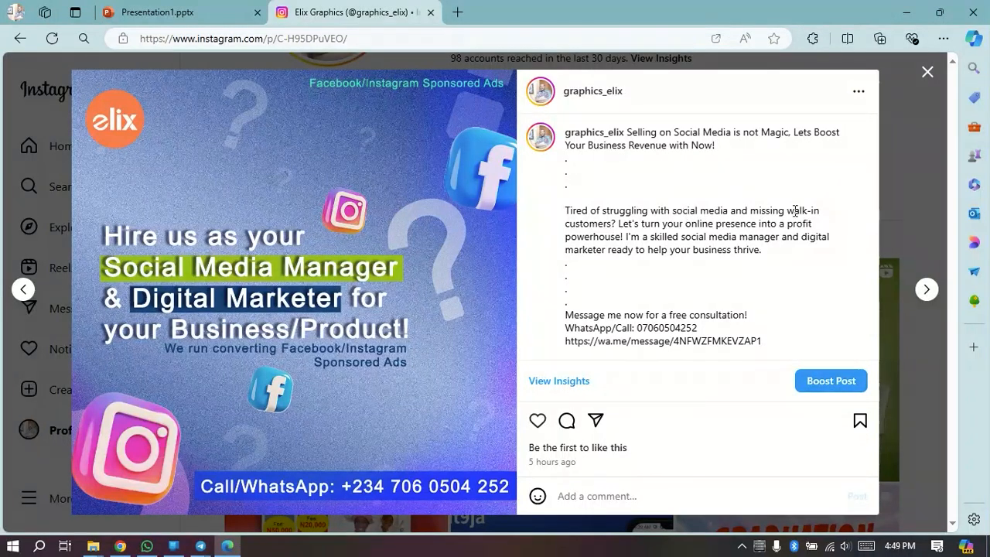
pyautogui.click(857, 94)
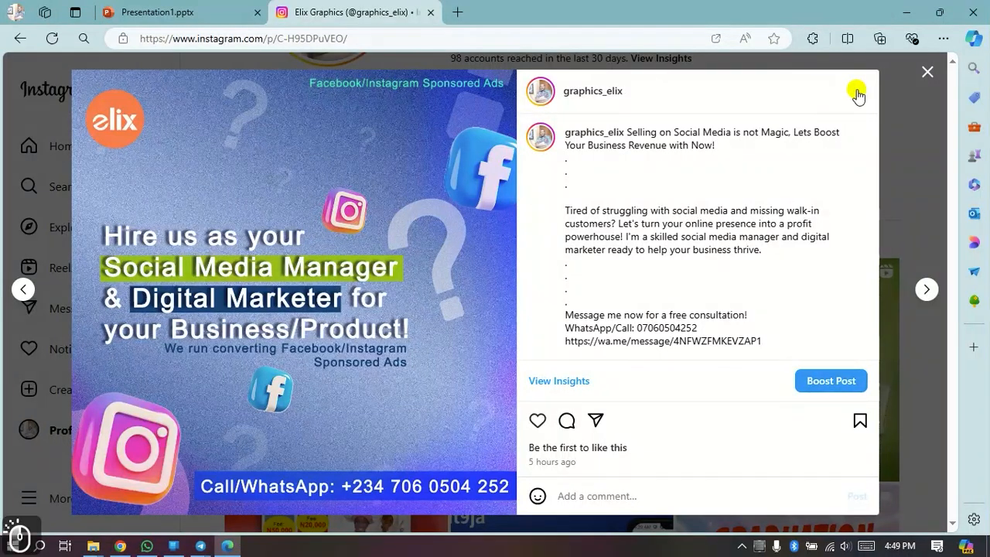
pyautogui.click(858, 95)
pyautogui.click(858, 96)
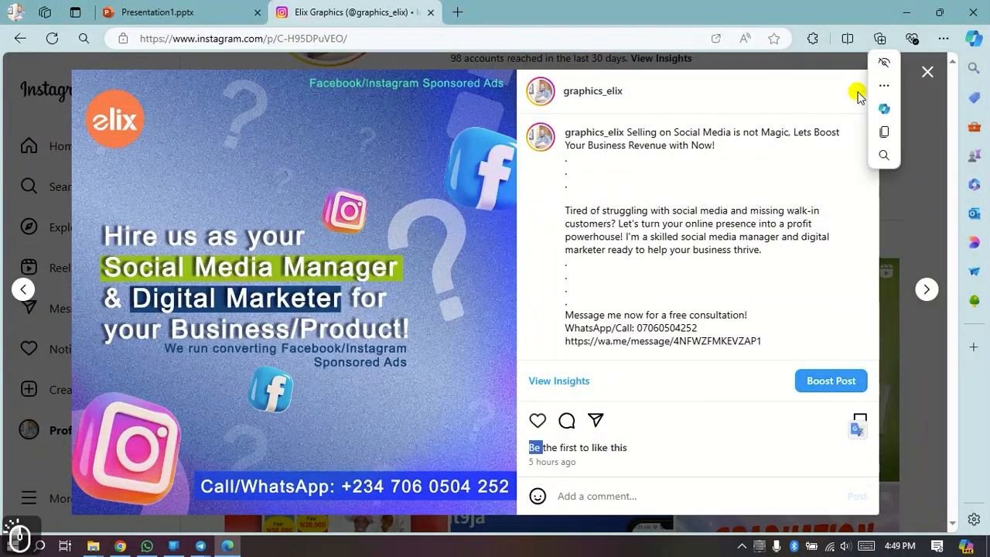
pyautogui.click(859, 96)
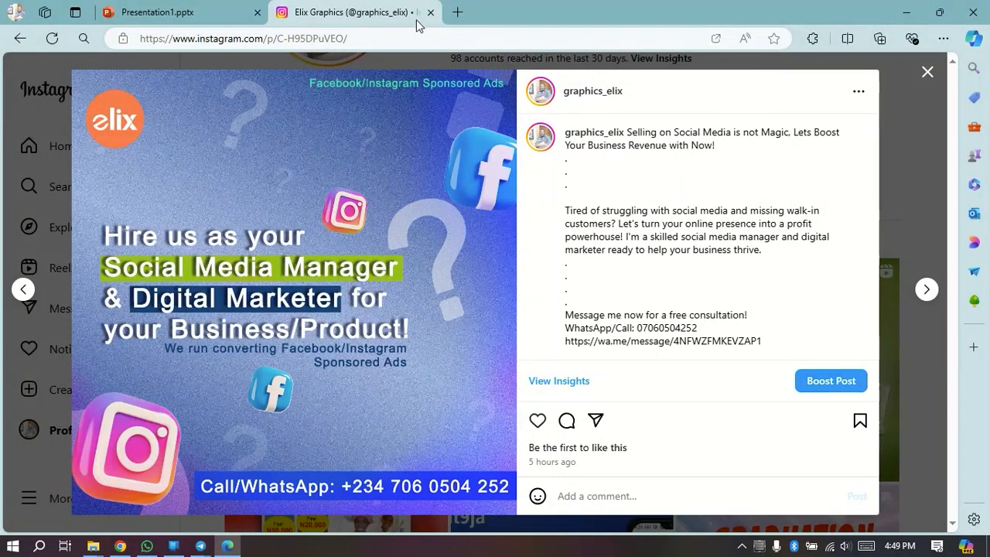
pyautogui.click(853, 92)
pyautogui.click(852, 92)
# Step: Open Meta Business Suite at business.facebook.com in a new tab and go from its tools to Ads Manager
pyautogui.click(457, 12)
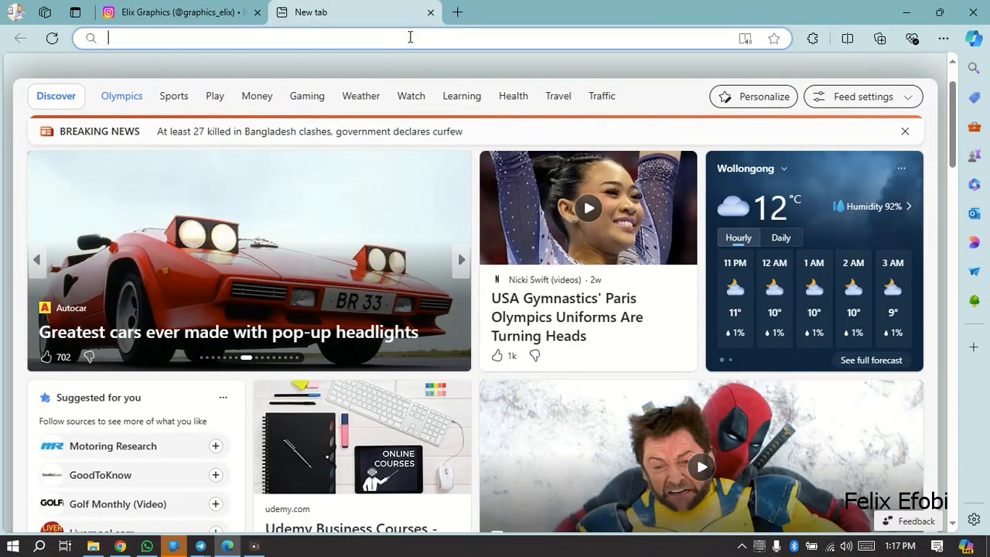
pyautogui.write('business')
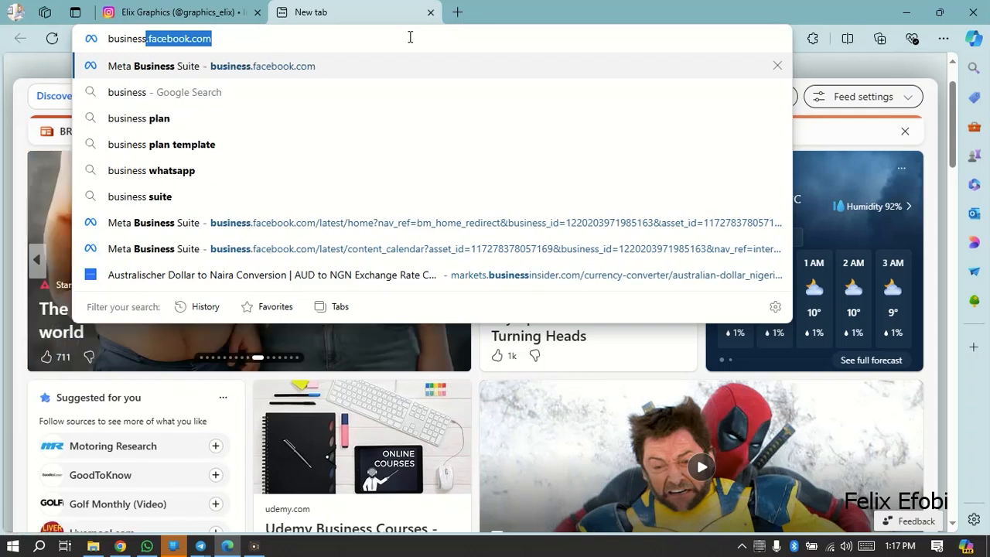
pyautogui.press('Return')
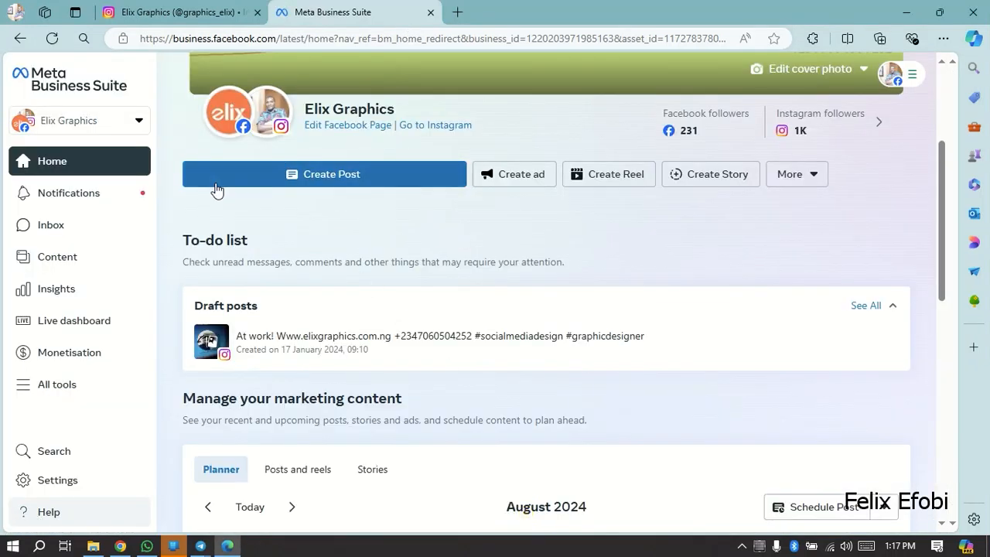
pyautogui.click(52, 391)
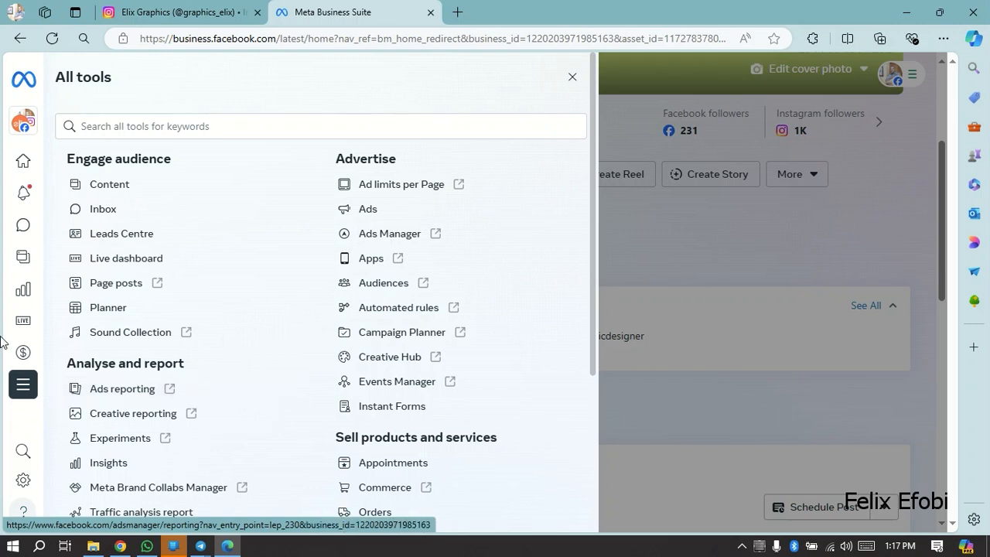
pyautogui.click(390, 236)
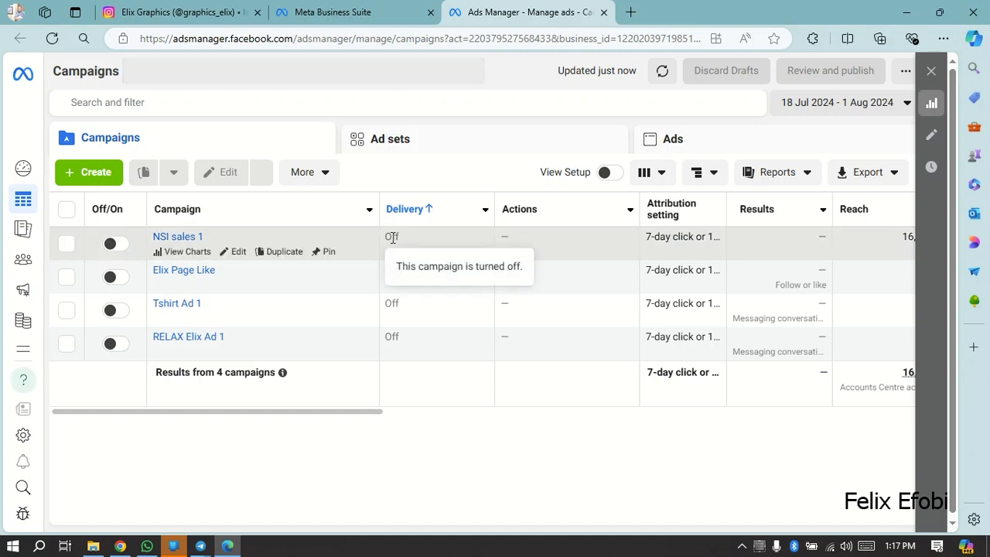
# Step: Create a new campaign with the Sales objective and the manual sales campaign setup
pyautogui.click(96, 178)
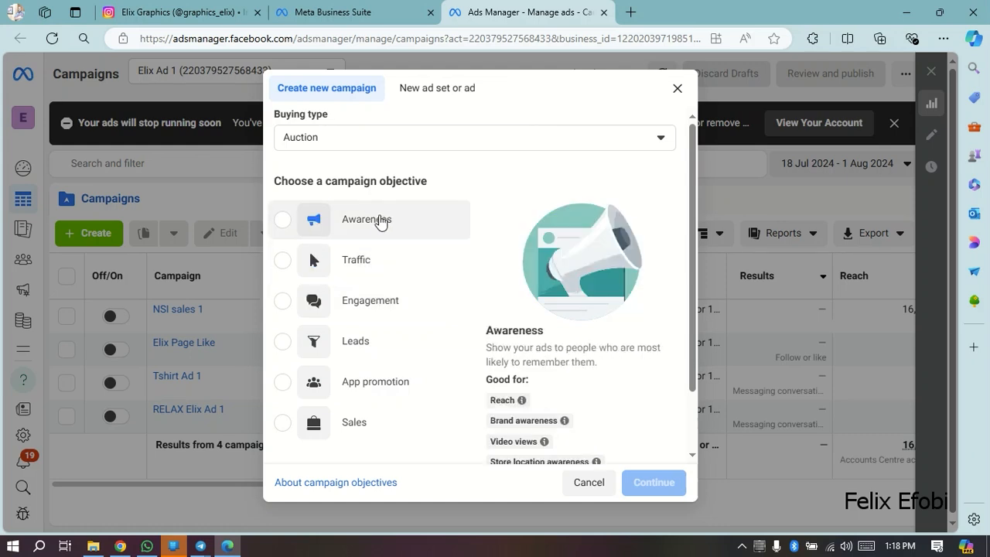
pyautogui.click(357, 423)
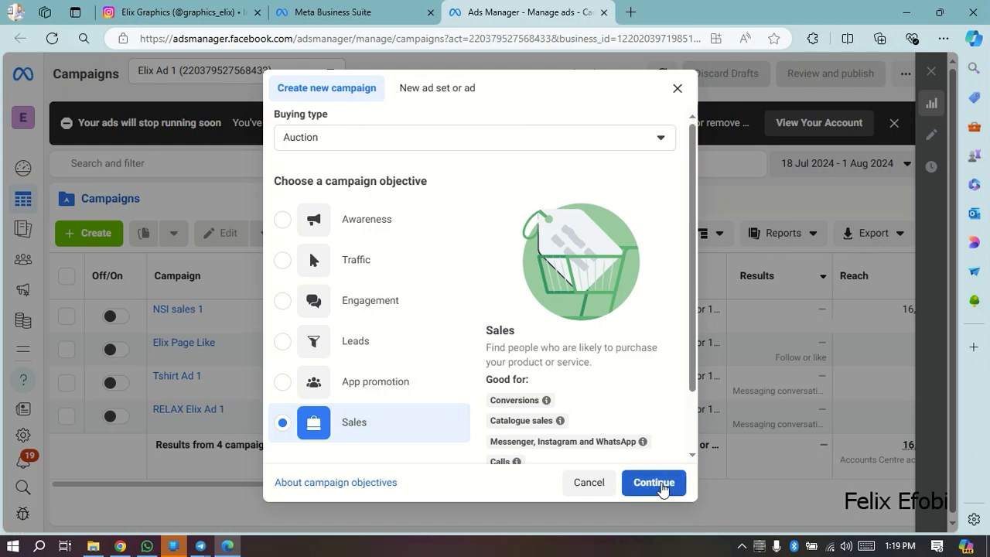
pyautogui.click(654, 483)
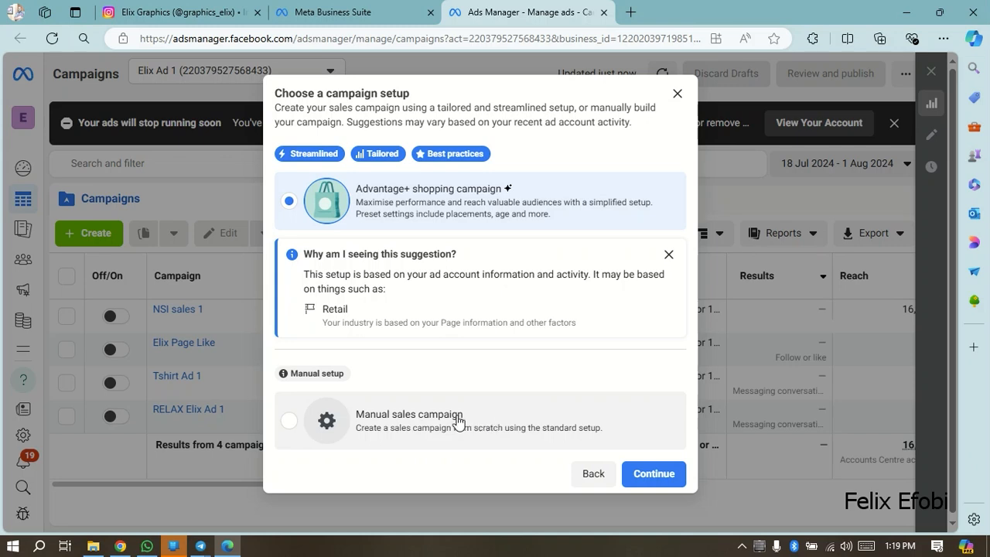
pyautogui.click(286, 420)
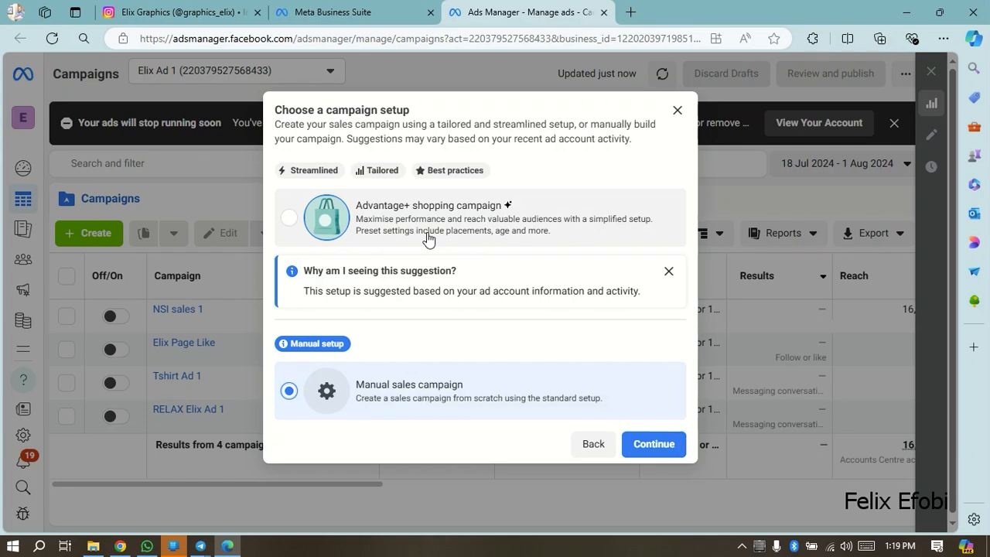
pyautogui.click(648, 453)
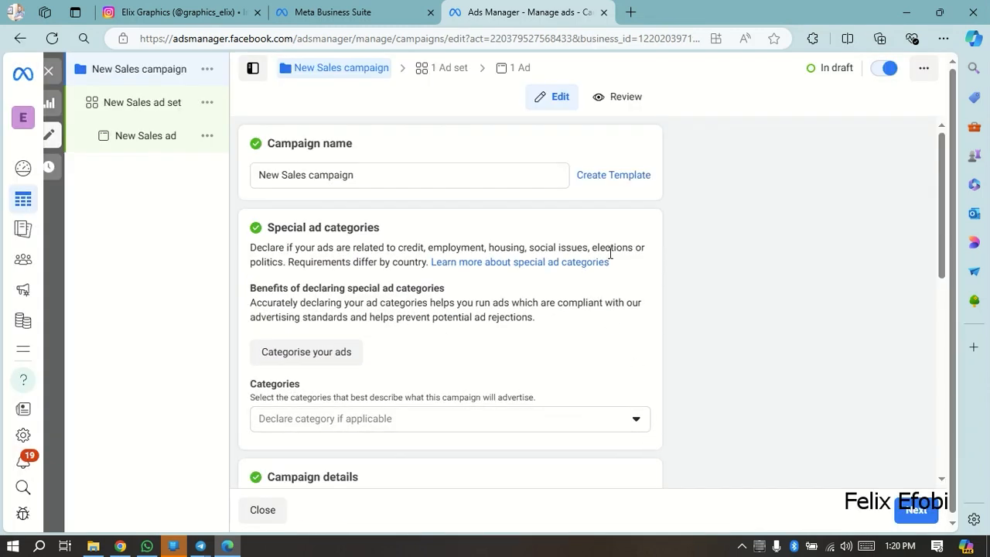
# Step: Rename the campaign "Digital Marketing Sales Tutorial" and copy the new name for reuse
pyautogui.click(380, 174)
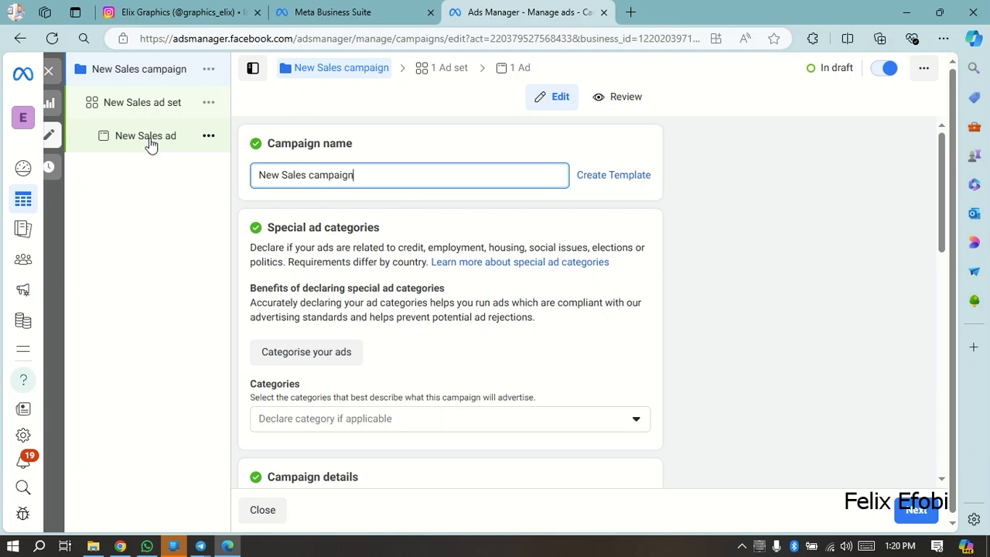
pyautogui.click(379, 178)
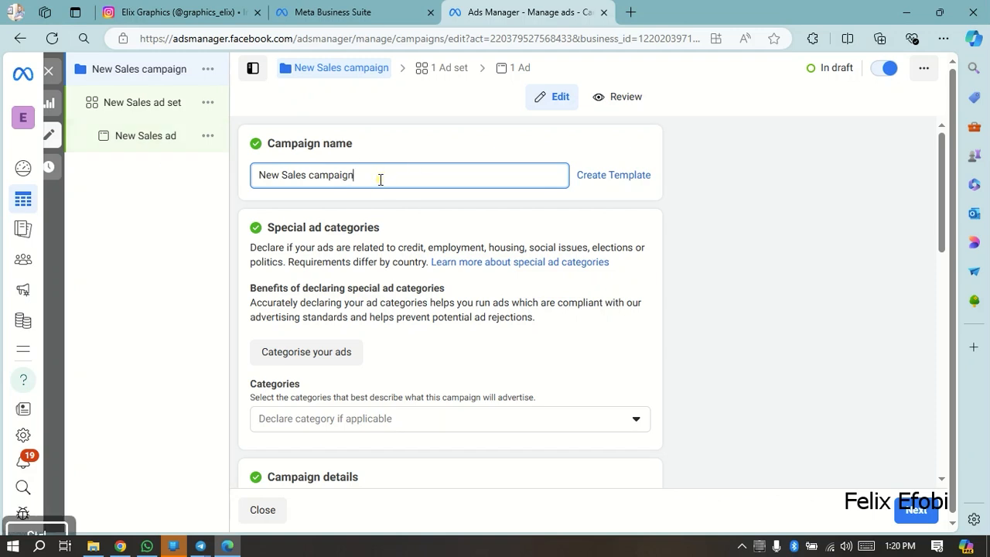
pyautogui.hotkey('ctrl', 'a')
pyautogui.write('Sale')
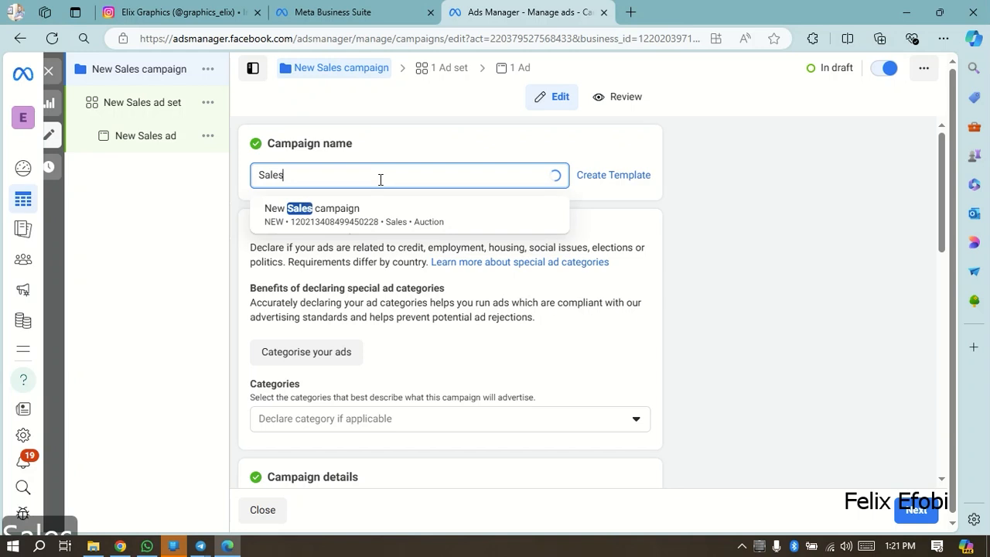
pyautogui.write('s')
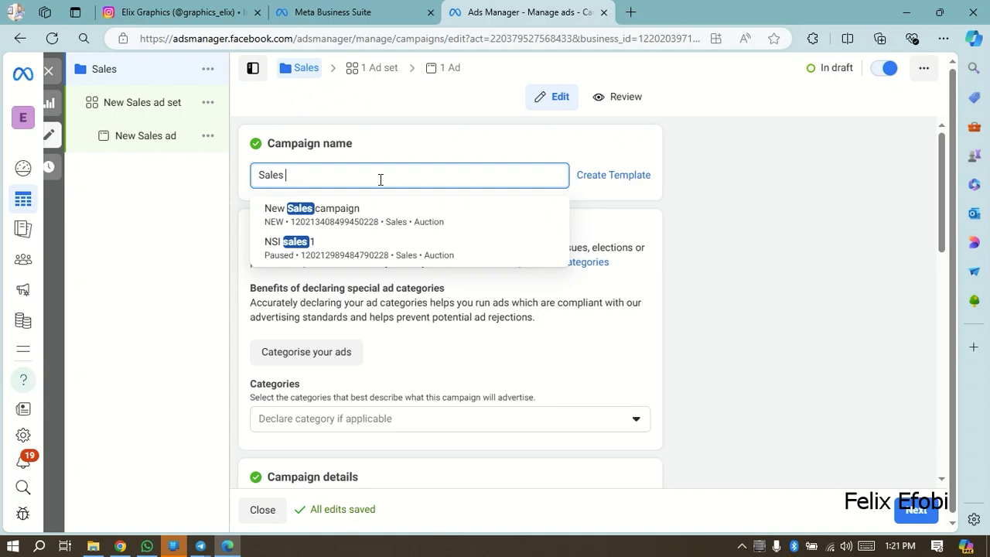
pyautogui.press('BackSpace')
pyautogui.press('BackSpace')
pyautogui.press('BackSpace')
pyautogui.press('BackSpace')
pyautogui.press('BackSpace')
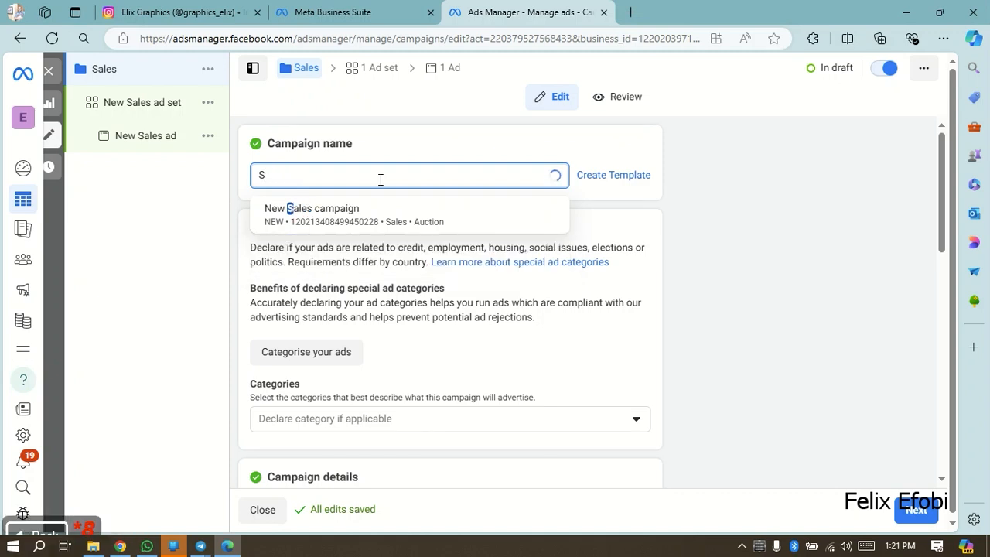
pyautogui.write('Digit')
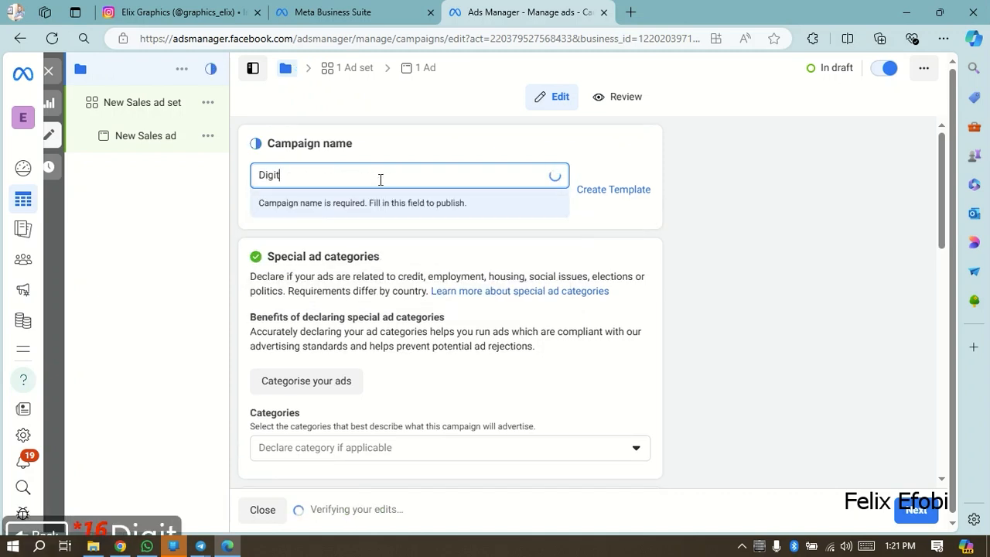
pyautogui.write('al Marketing')
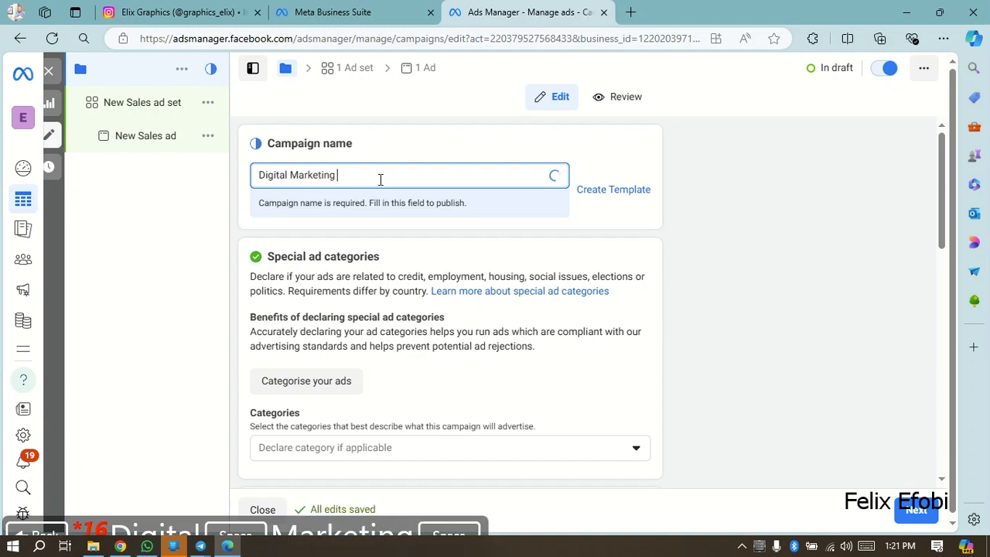
pyautogui.write(' Tutorial')
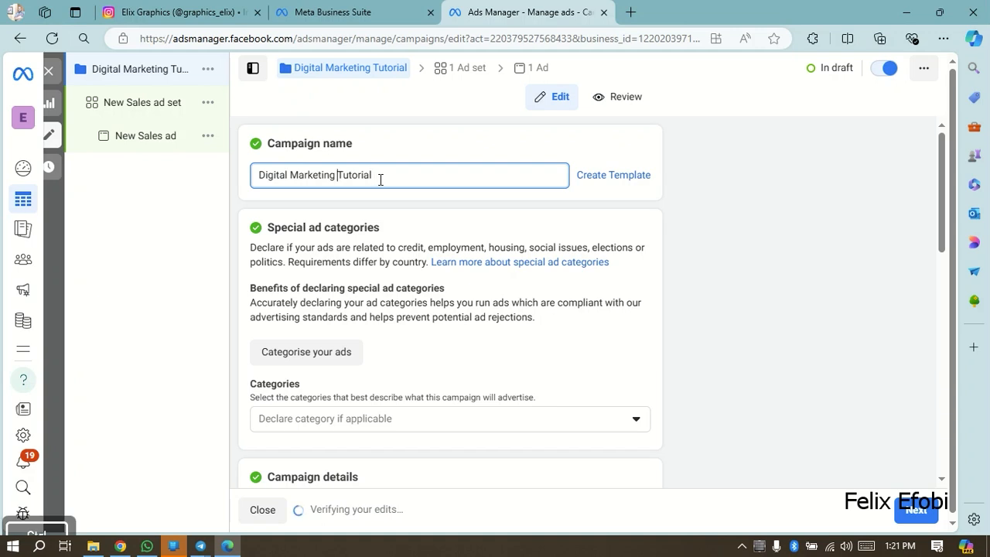
pyautogui.write('Sales')
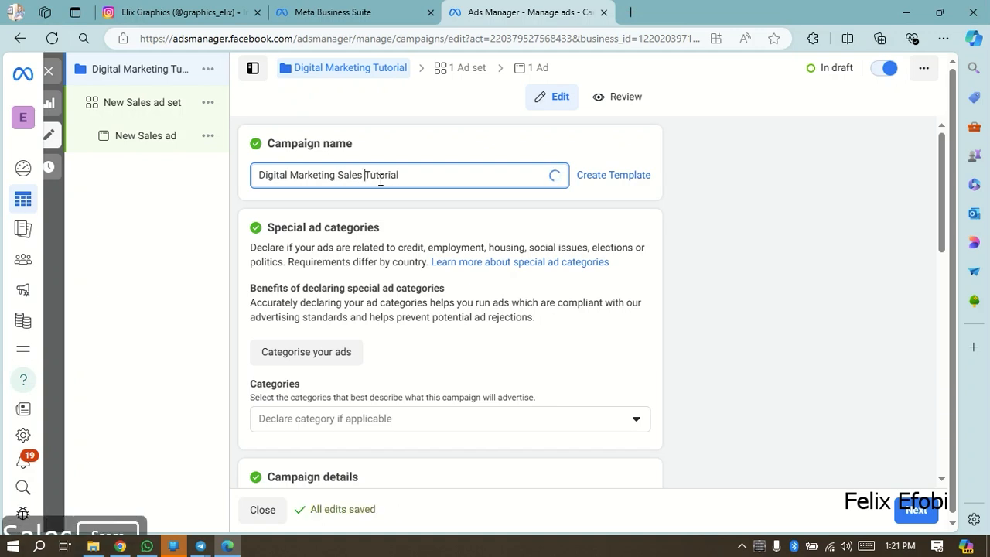
pyautogui.hotkey('ctrl', 'a')
pyautogui.hotkey('ctrl', 'c')
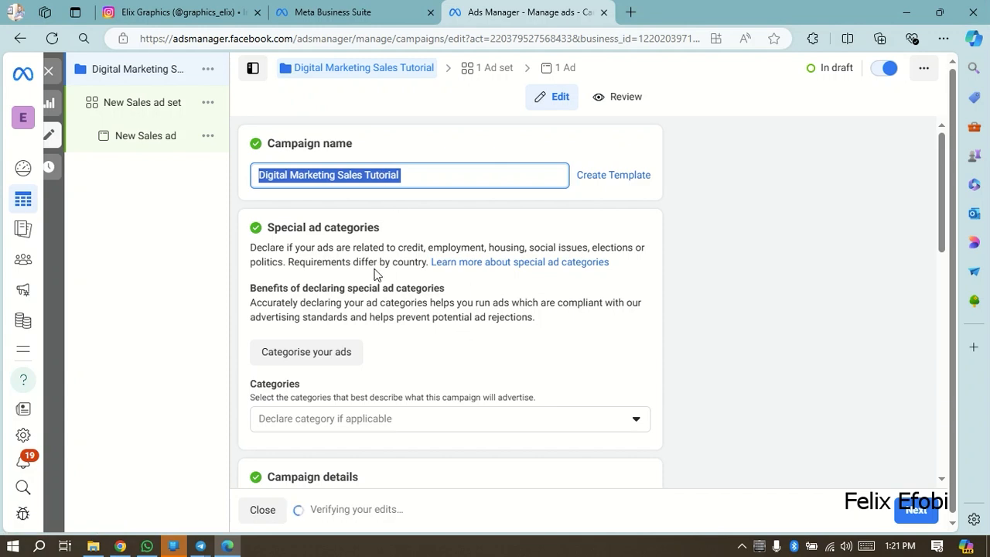
# Step: Review the special ad categories that can be declared for the campaign, without selecting any
pyautogui.scroll(-1, 383, 286)
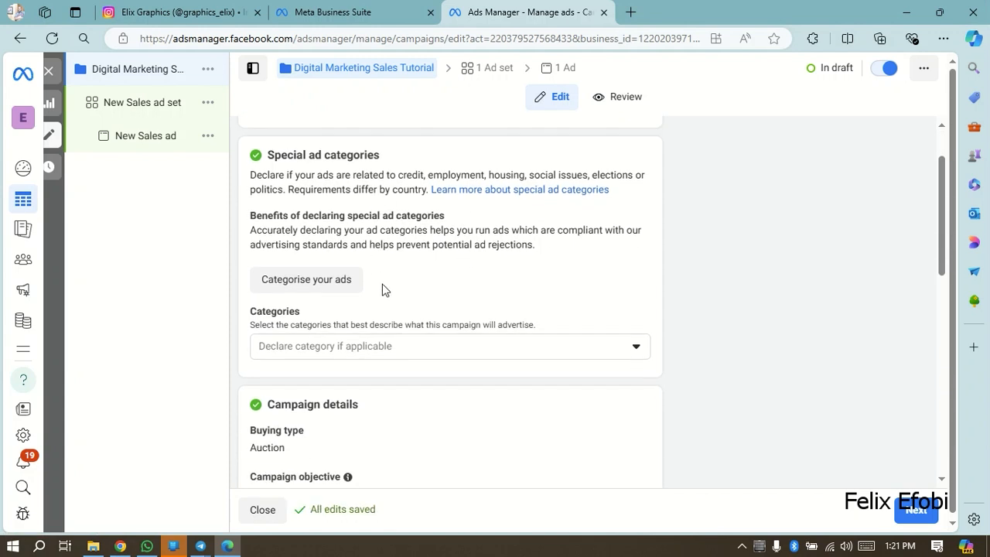
pyautogui.click(307, 345)
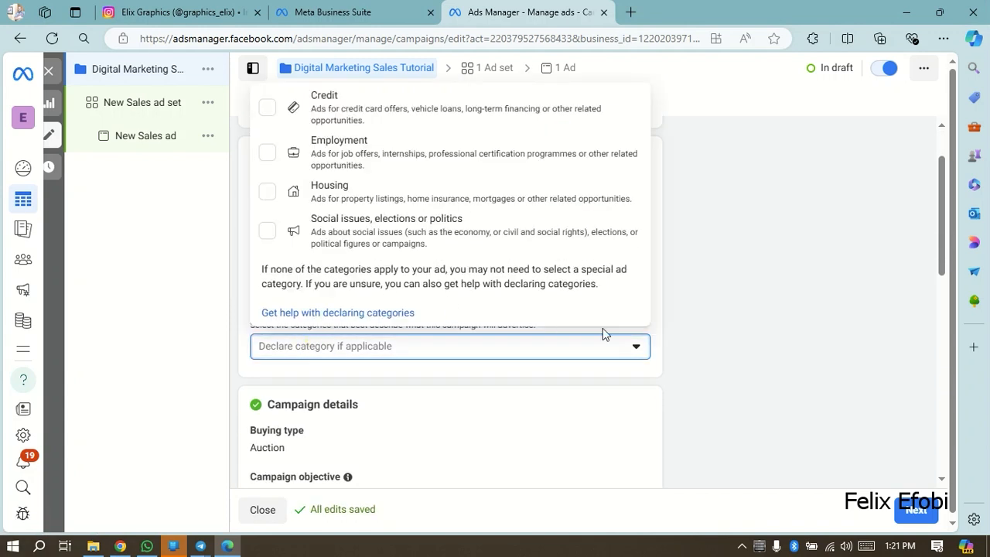
pyautogui.scroll(1, 789, 291)
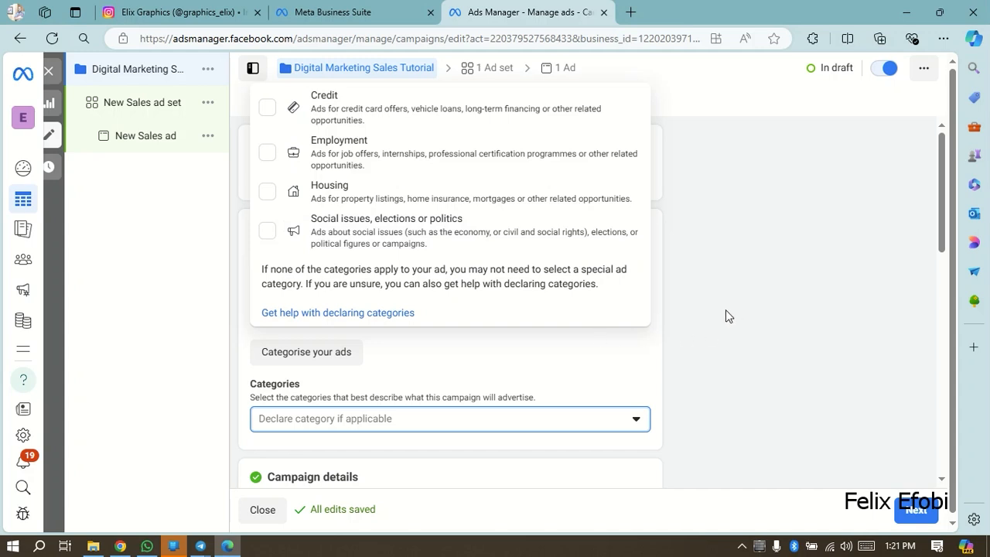
pyautogui.click(678, 298)
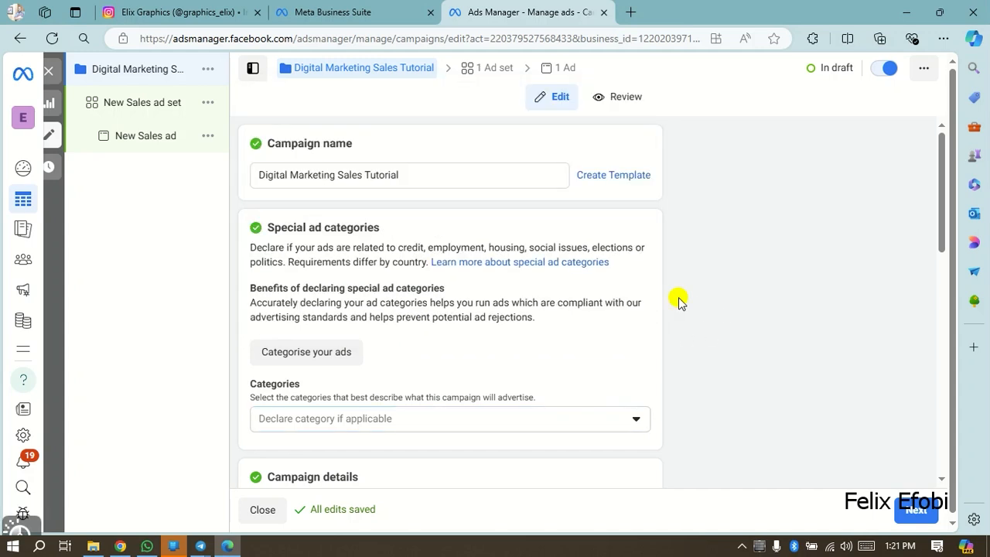
# Step: Proceed to the ad set level and replace the ad set name with the copied "Digital Marketing Sales Tutorial"
pyautogui.scroll(-3, 364, 324)
pyautogui.scroll(-4, 329, 306)
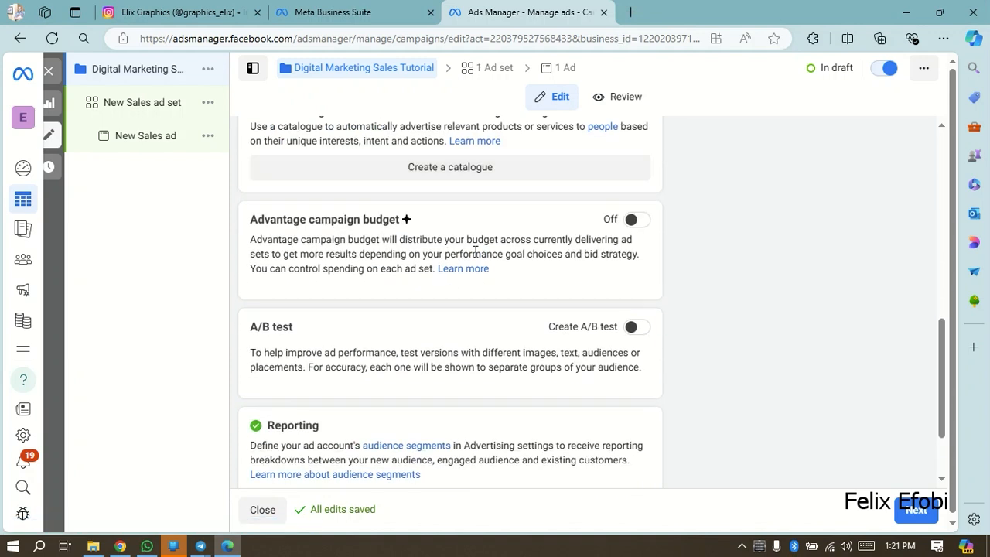
pyautogui.scroll(-1, 587, 260)
pyautogui.scroll(-1, 376, 287)
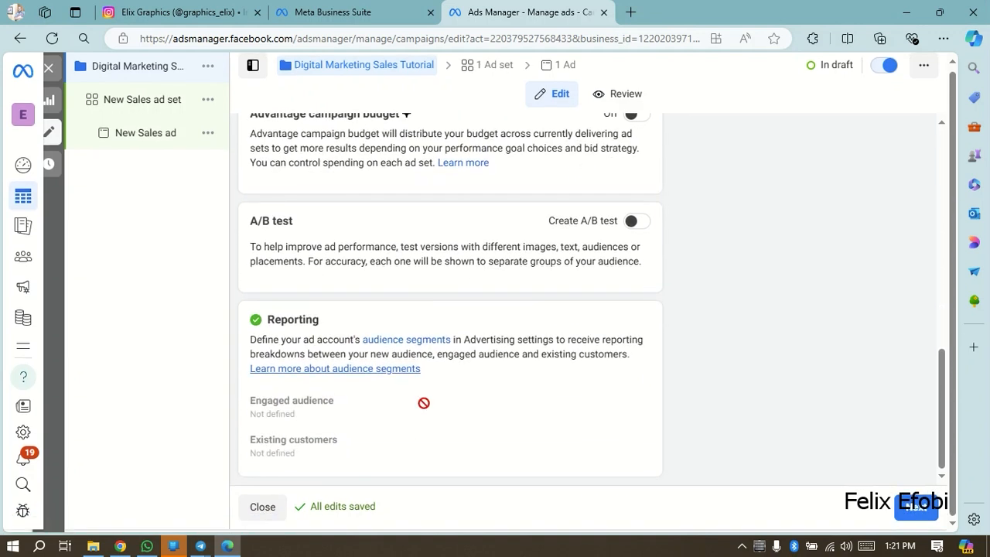
pyautogui.click(909, 511)
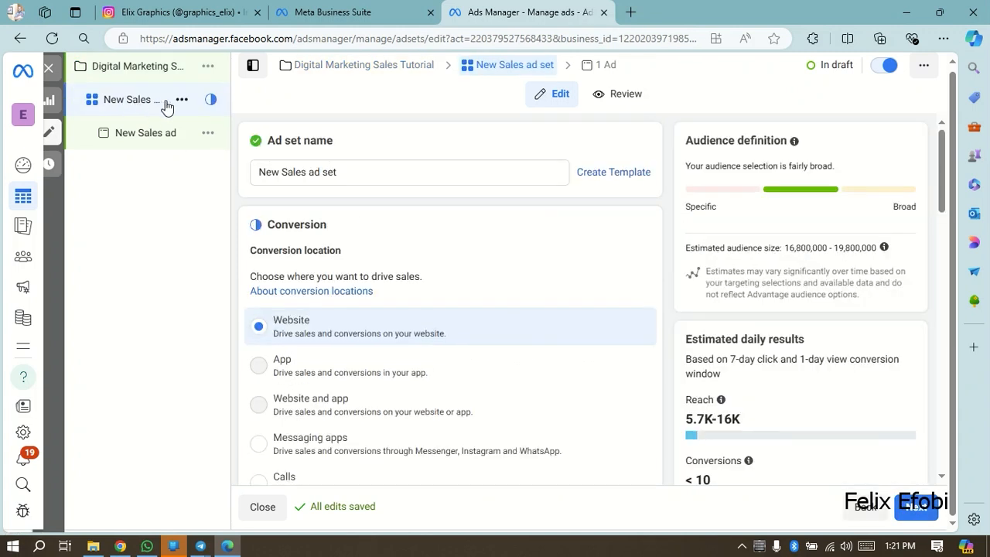
pyautogui.moveTo(388, 173); pyautogui.dragTo(240, 176)
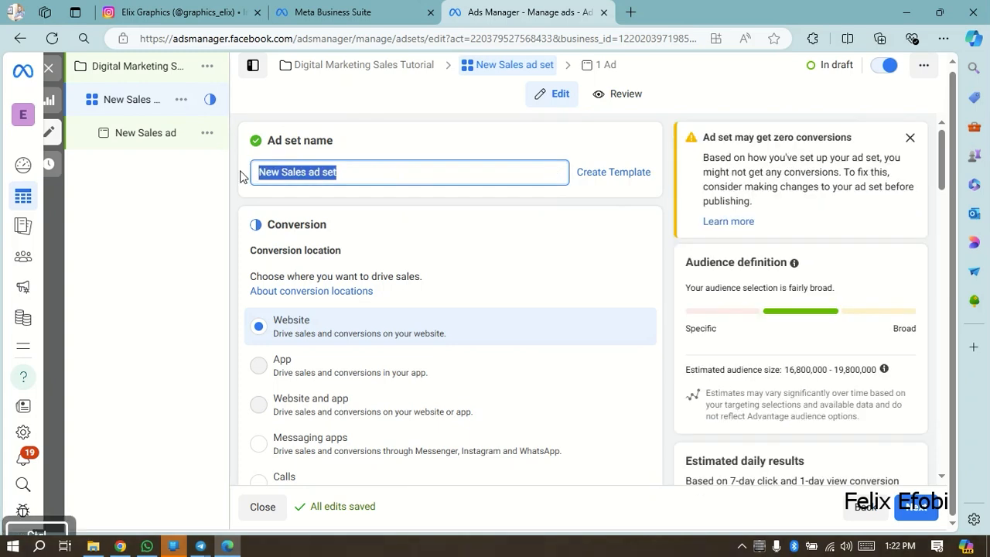
pyautogui.hotkey('ctrl', 'v')
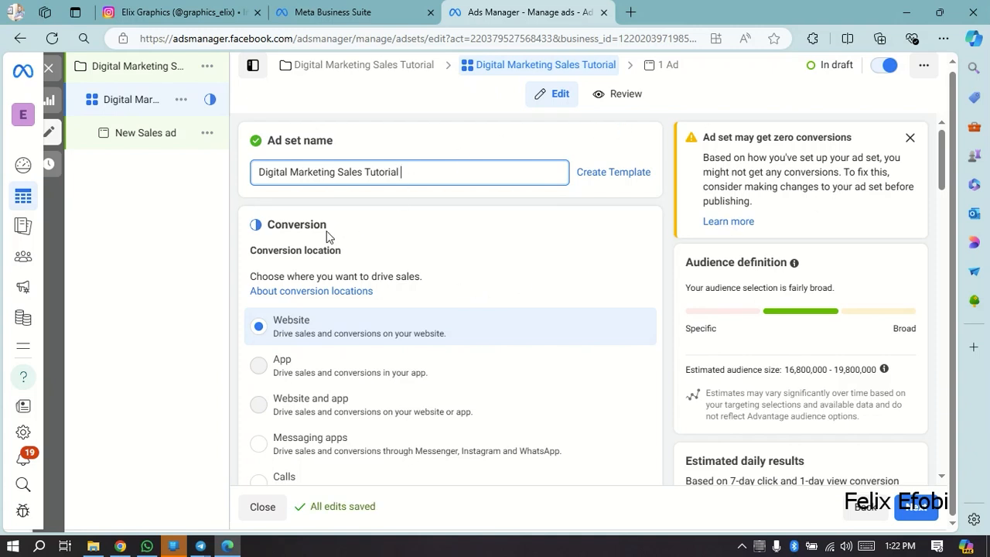
# Step: Set the ad set's conversion location to Messaging apps
pyautogui.scroll(-3, 325, 234)
pyautogui.scroll(3, 314, 245)
pyautogui.scroll(-1, 344, 263)
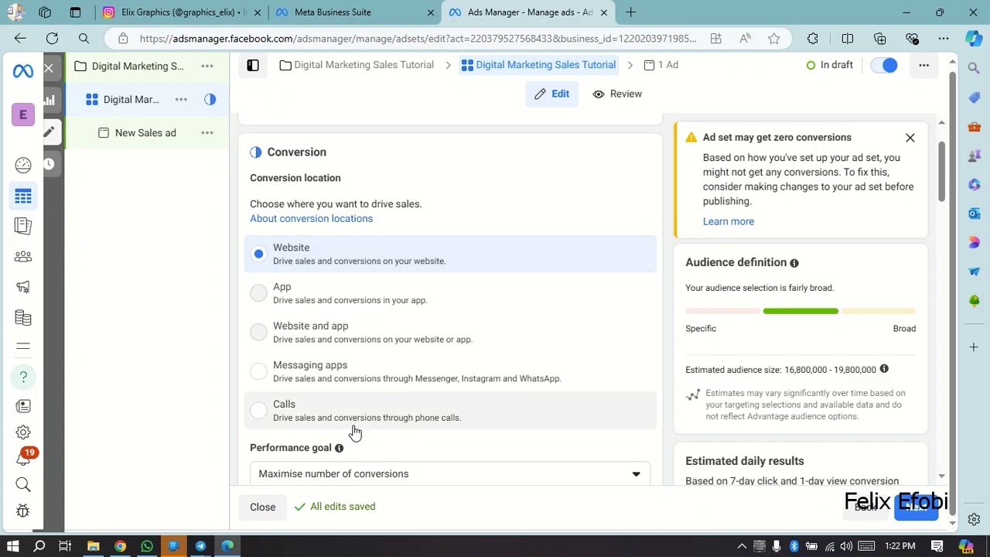
pyautogui.click(348, 371)
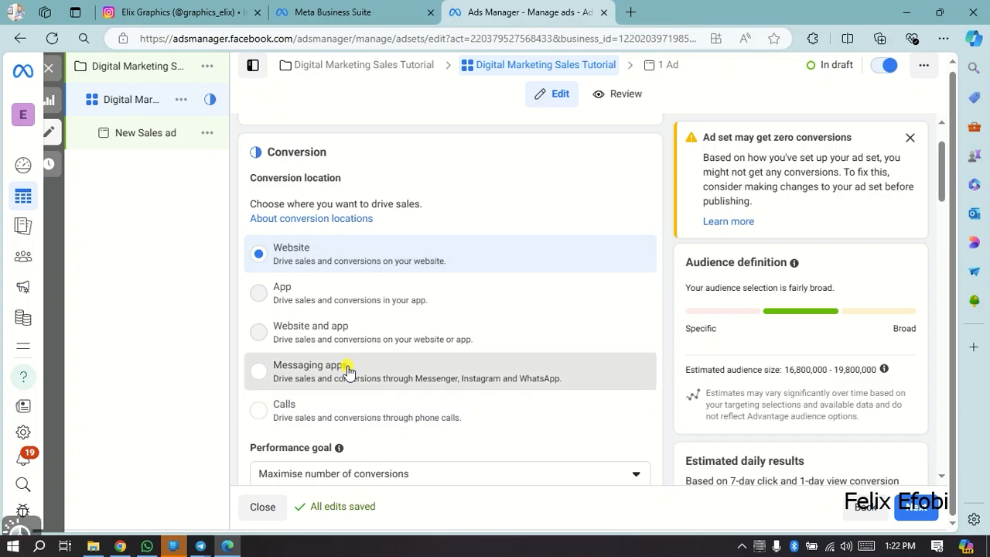
pyautogui.click(256, 369)
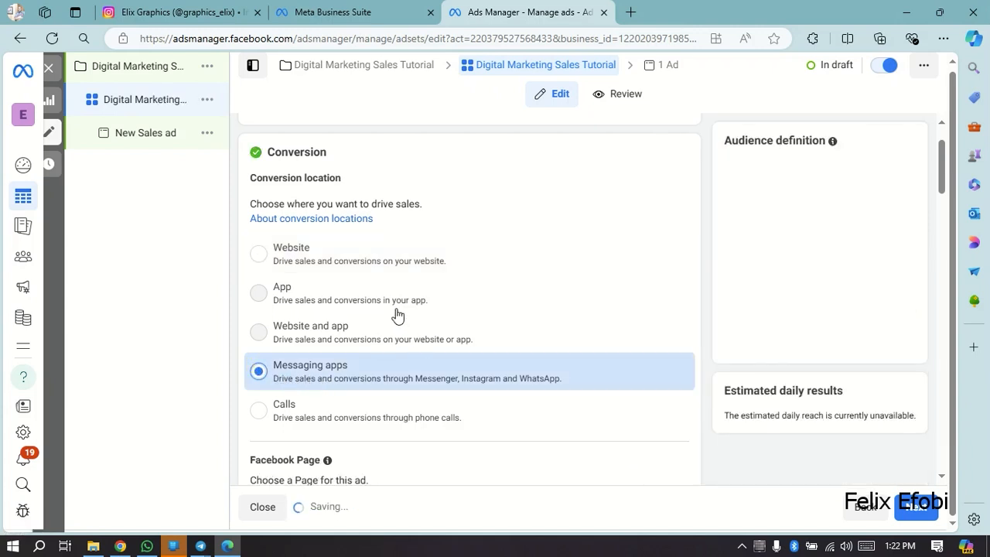
# Step: Choose Elix Graphics as the Facebook Page for the ad
pyautogui.scroll(-2, 371, 321)
pyautogui.scroll(-1, 356, 340)
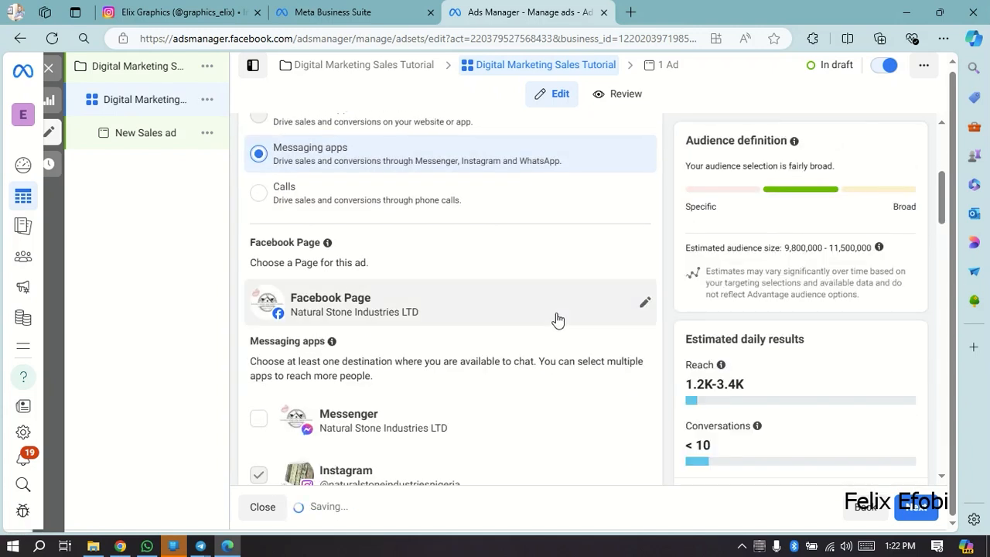
pyautogui.click(646, 308)
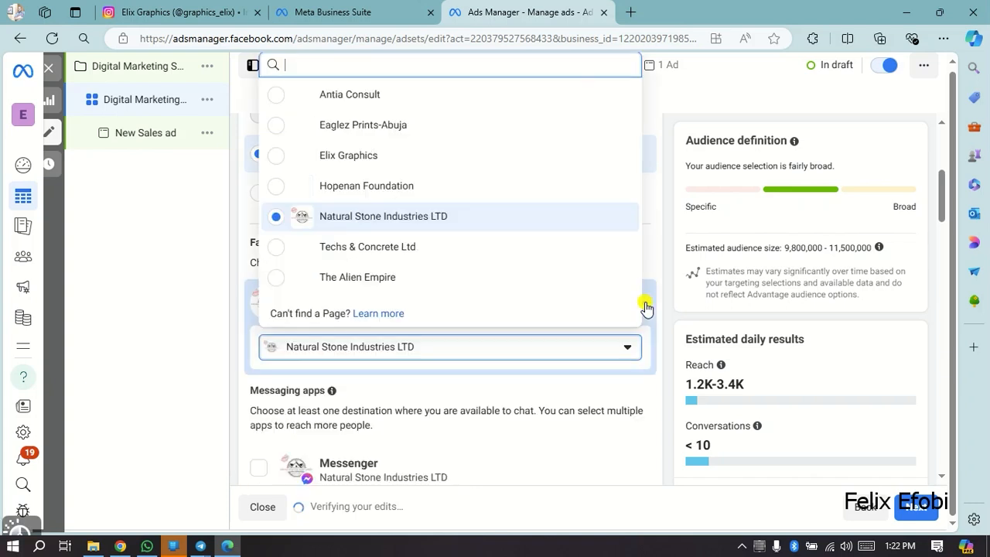
pyautogui.click(345, 164)
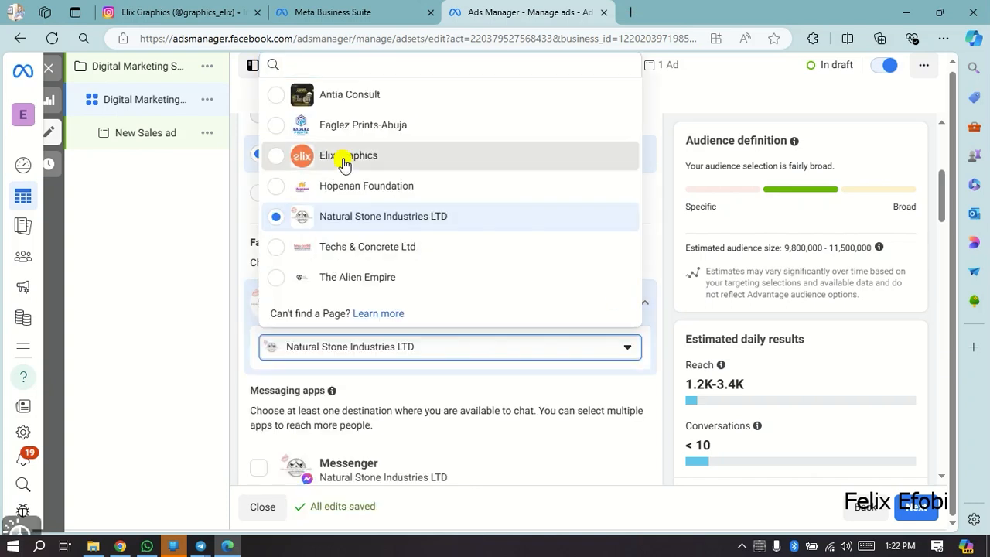
pyautogui.click(283, 161)
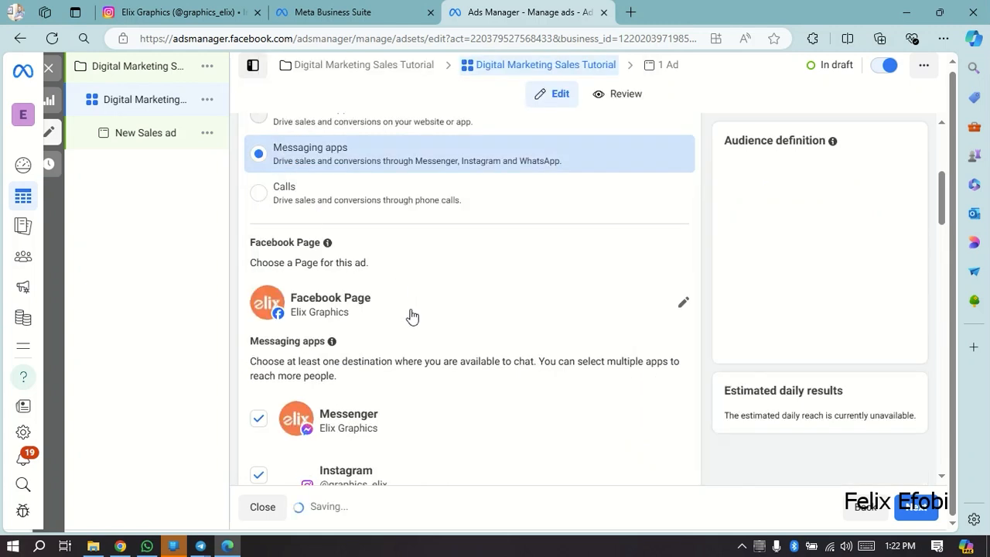
# Step: Deselect Messenger as a messaging destination for the ad set
pyautogui.scroll(-3, 541, 340)
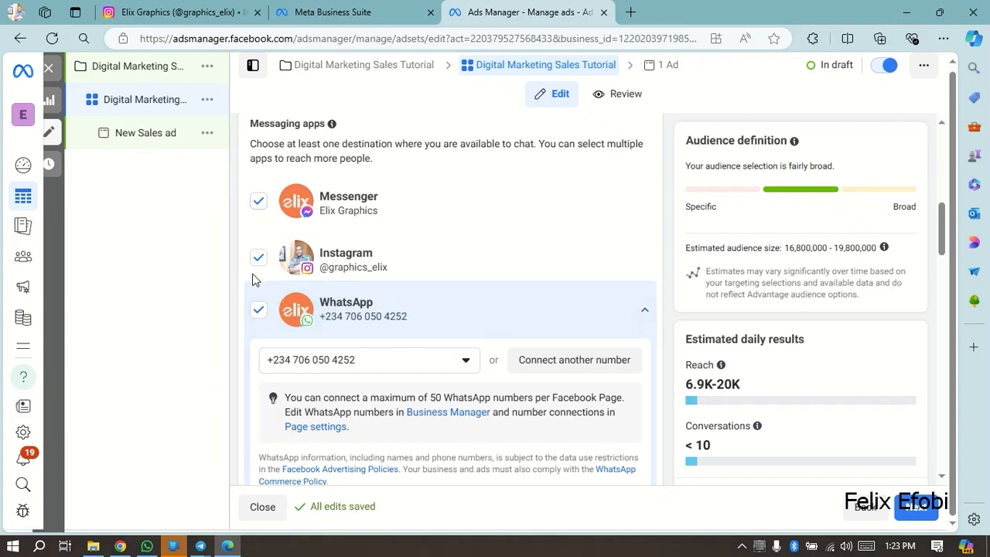
pyautogui.click(259, 203)
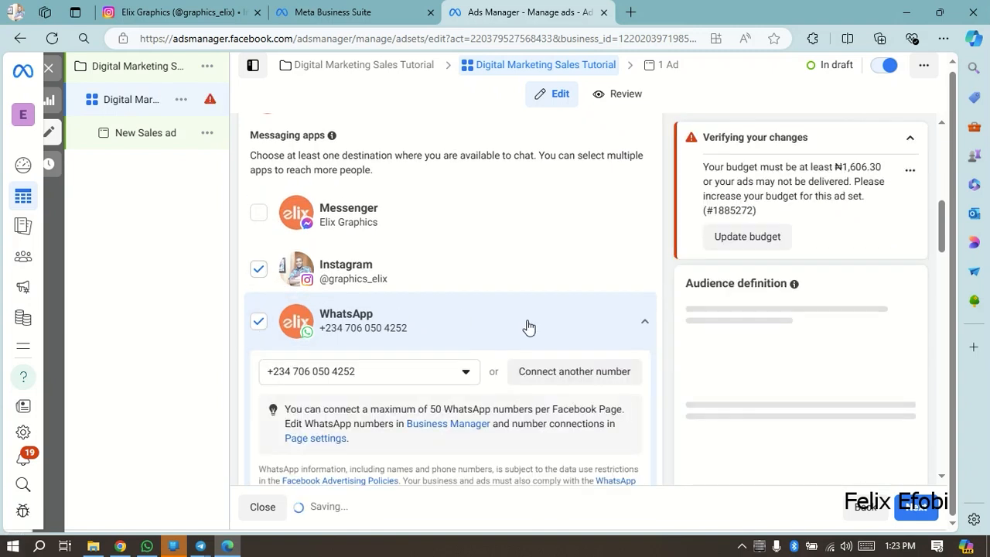
pyautogui.scroll(1, 488, 309)
pyautogui.scroll(-2, 438, 294)
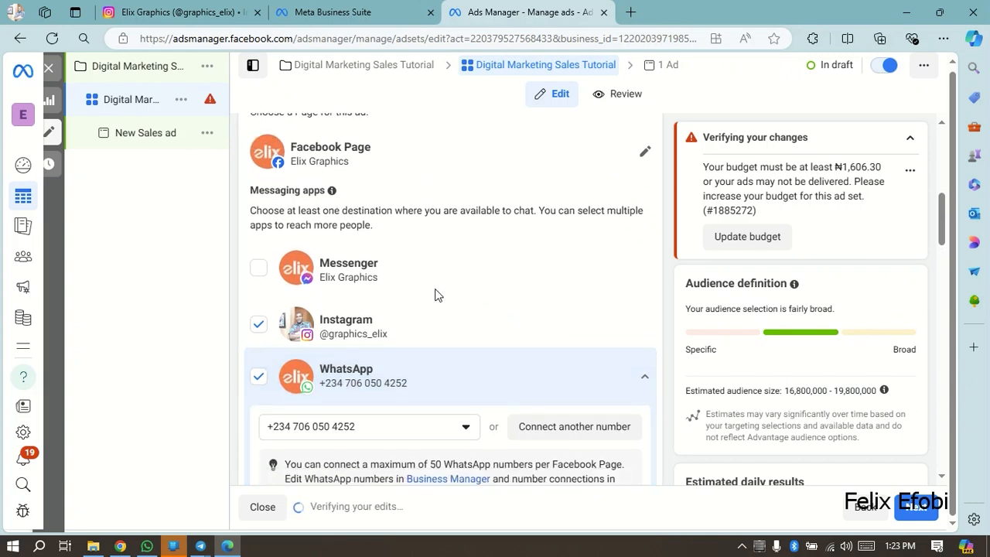
# Step: Set the ad set's daily budget to ₦5,000 in the budget and schedule settings
pyautogui.scroll(-3, 356, 315)
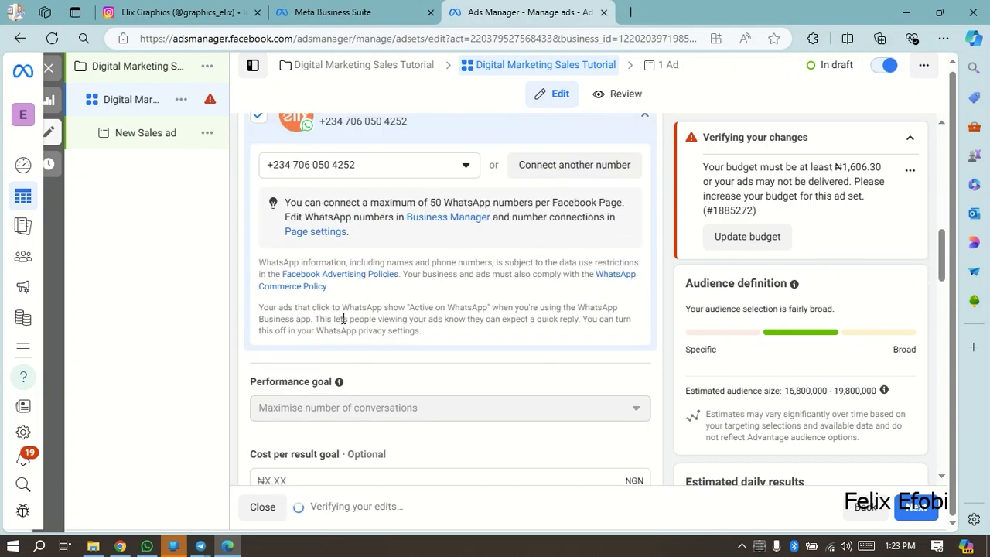
pyautogui.scroll(-2, 376, 325)
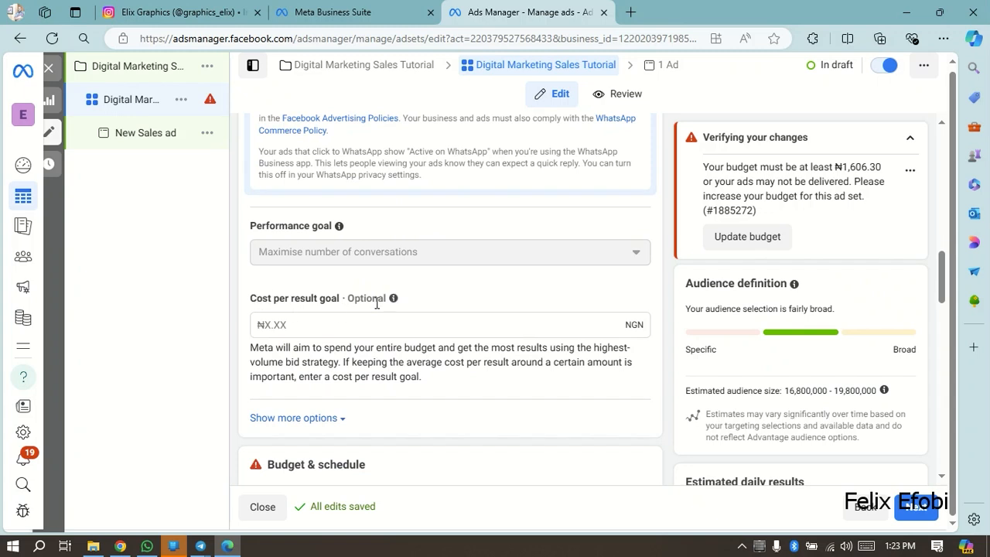
pyautogui.scroll(-3, 368, 304)
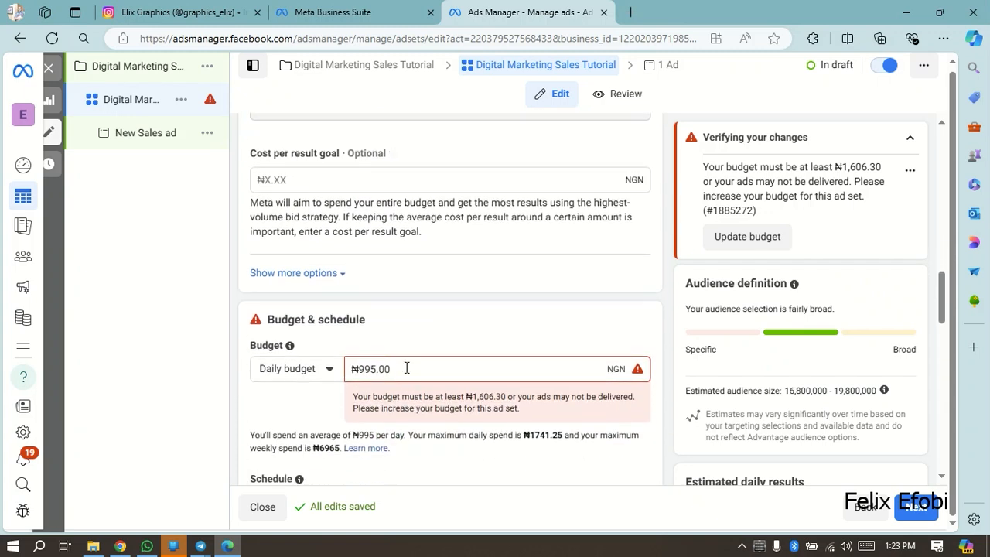
pyautogui.click(405, 369)
pyautogui.doubleClick(405, 368)
pyautogui.write('5000')
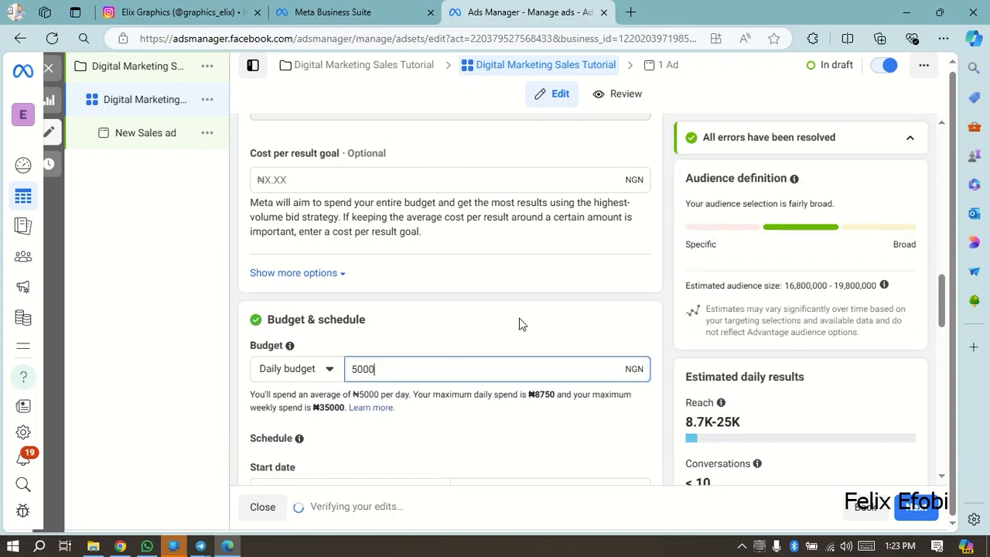
pyautogui.click(567, 296)
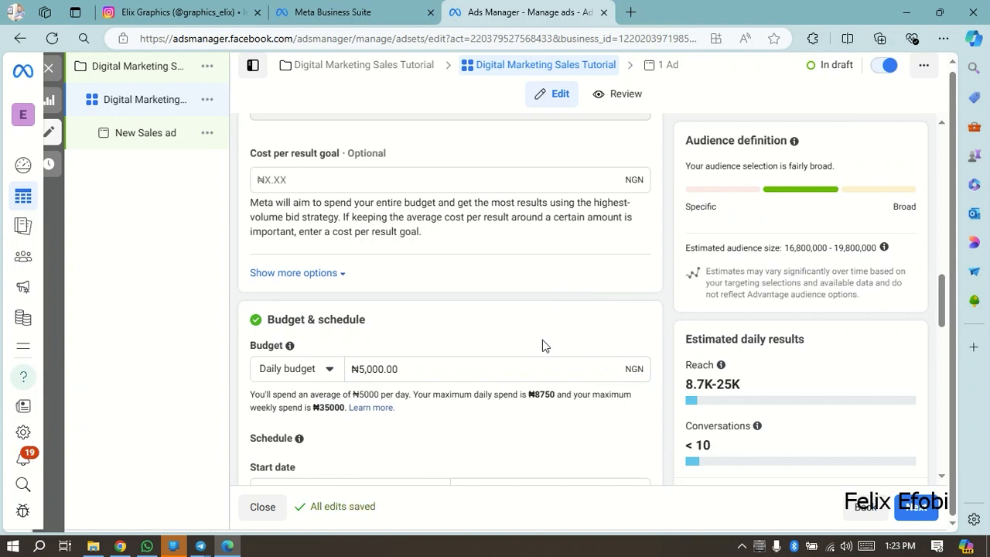
pyautogui.scroll(-1, 418, 340)
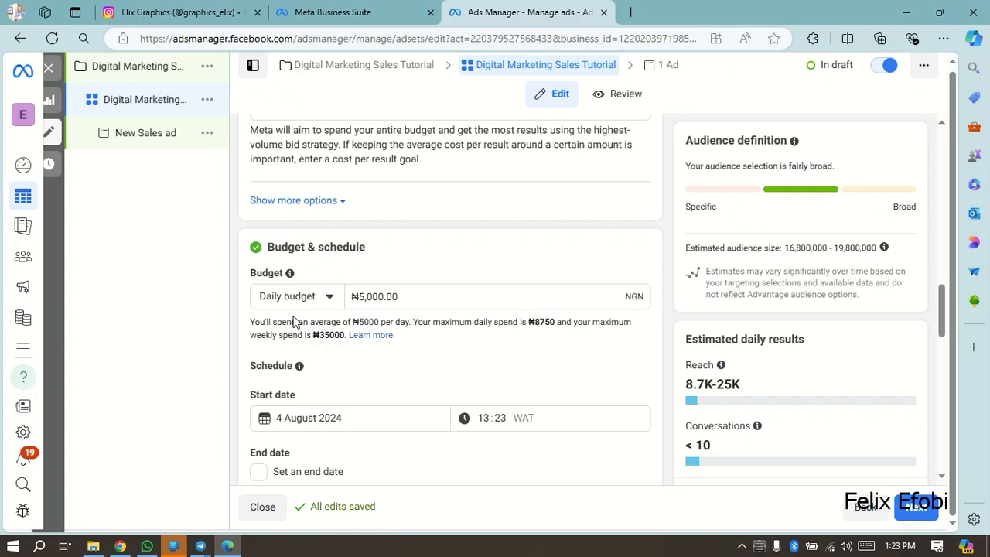
pyautogui.doubleClick(421, 322)
pyautogui.click(521, 329)
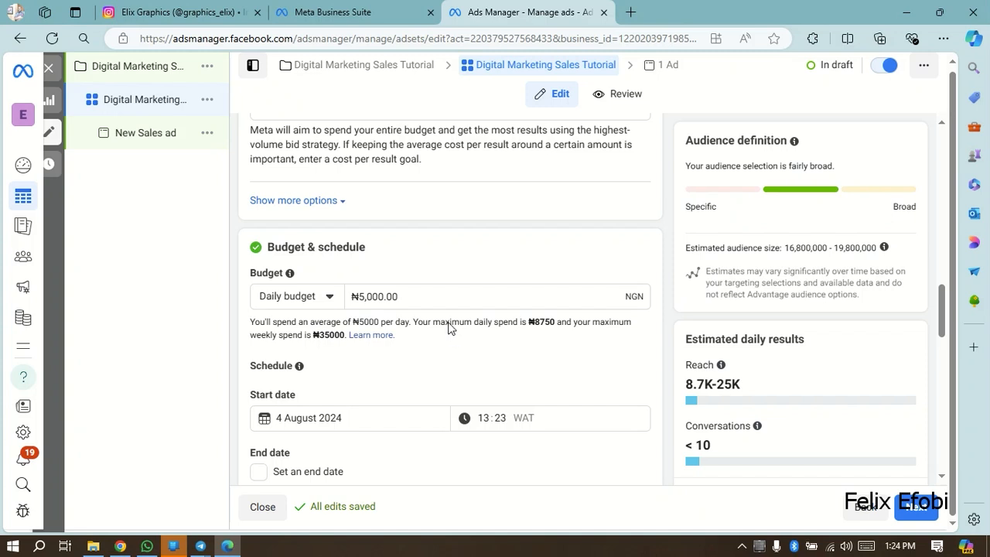
pyautogui.click(402, 296)
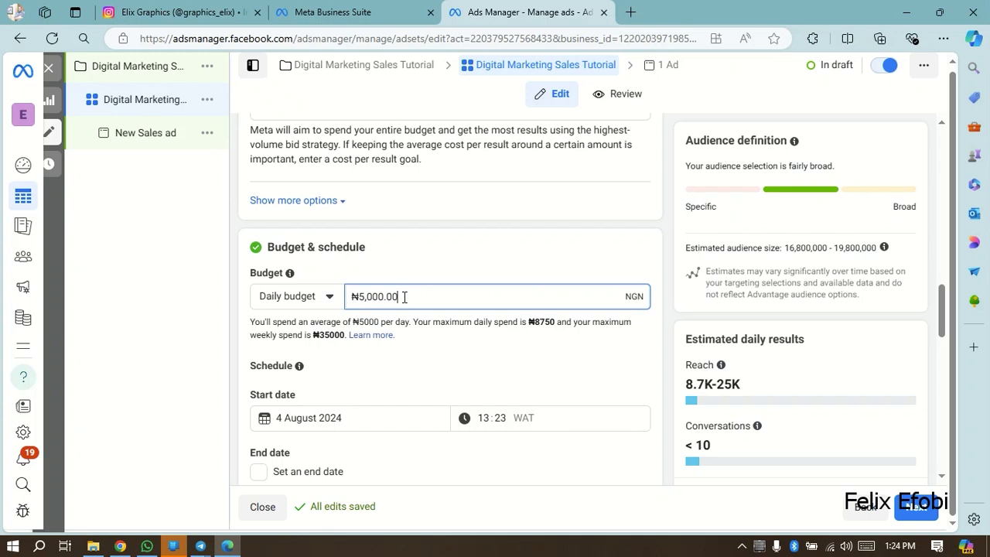
# Step: Turn on the option to set an end date in the ad set's schedule and turn it off again
pyautogui.scroll(-2, 389, 327)
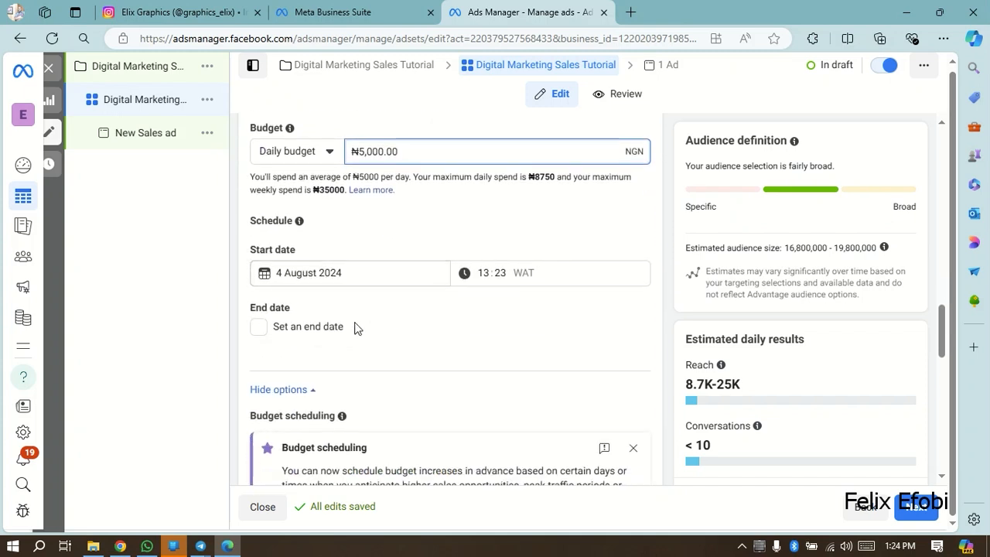
pyautogui.click(256, 331)
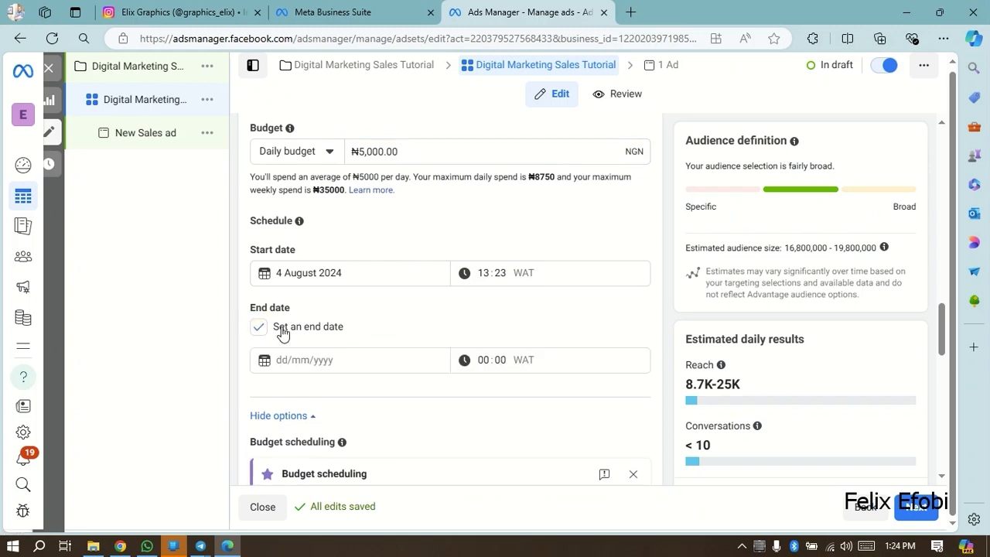
pyautogui.click(260, 333)
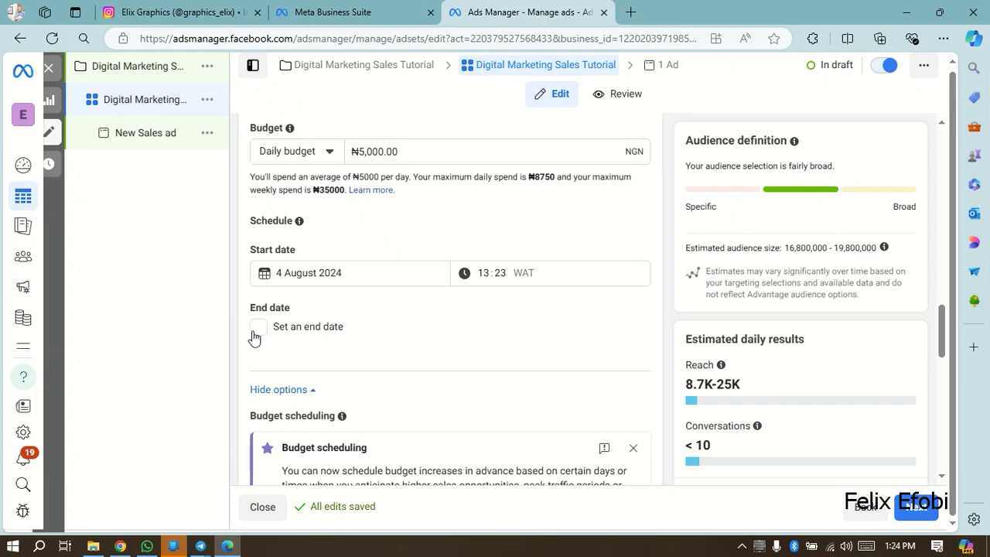
# Step: Edit the ad set's audience locations and include the city of Abuja, Federal Capital Territory, in place of Nigeria
pyautogui.scroll(-5, 343, 303)
pyautogui.scroll(-4, 303, 267)
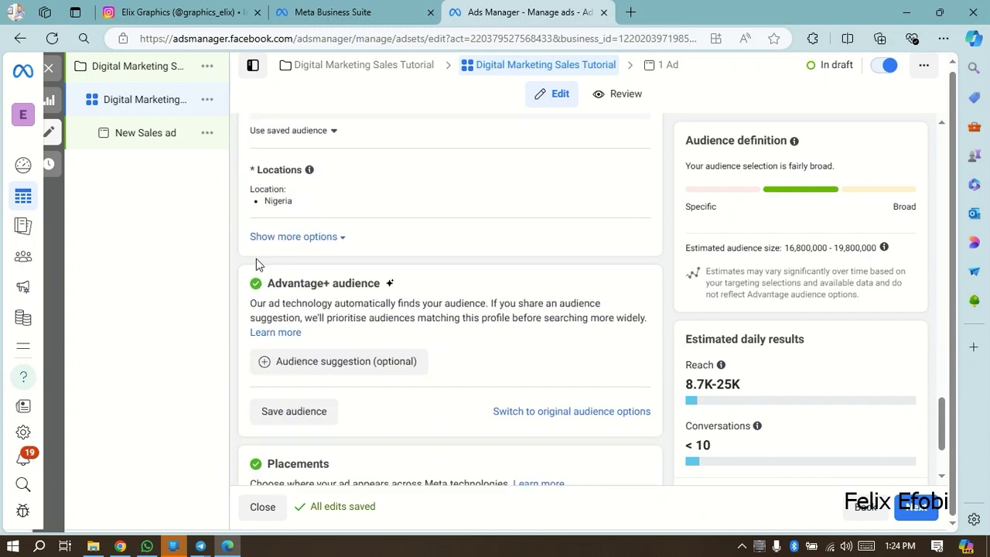
pyautogui.scroll(1, 477, 225)
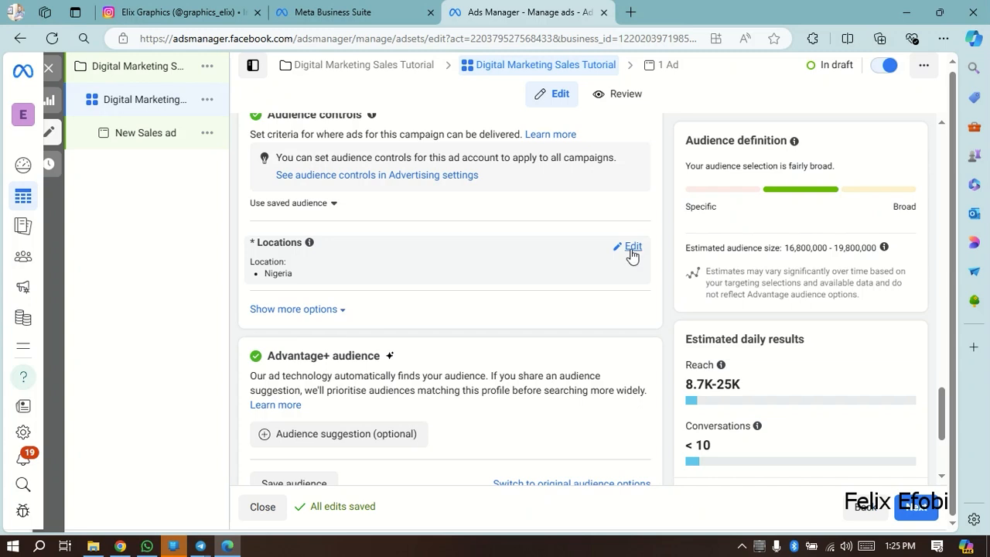
pyautogui.click(632, 248)
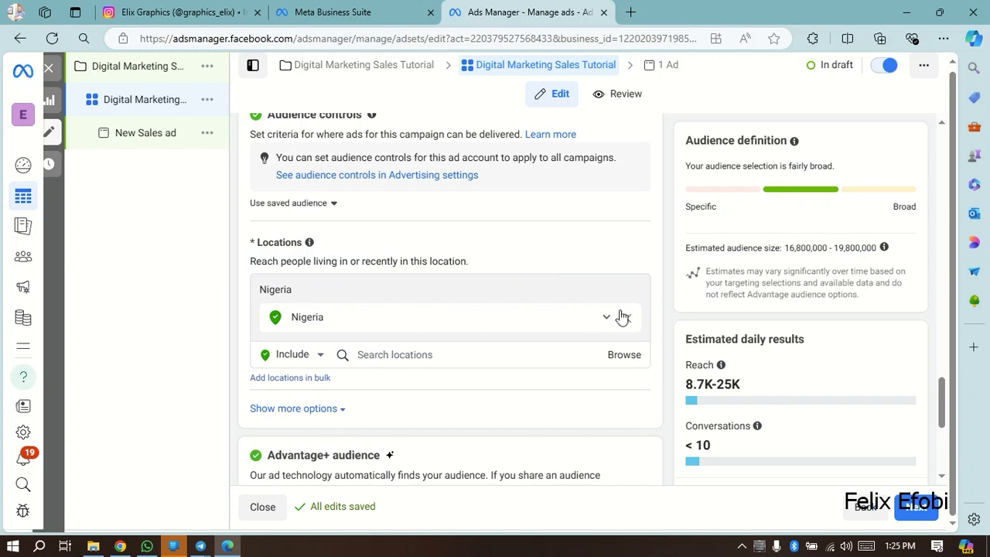
pyautogui.click(440, 354)
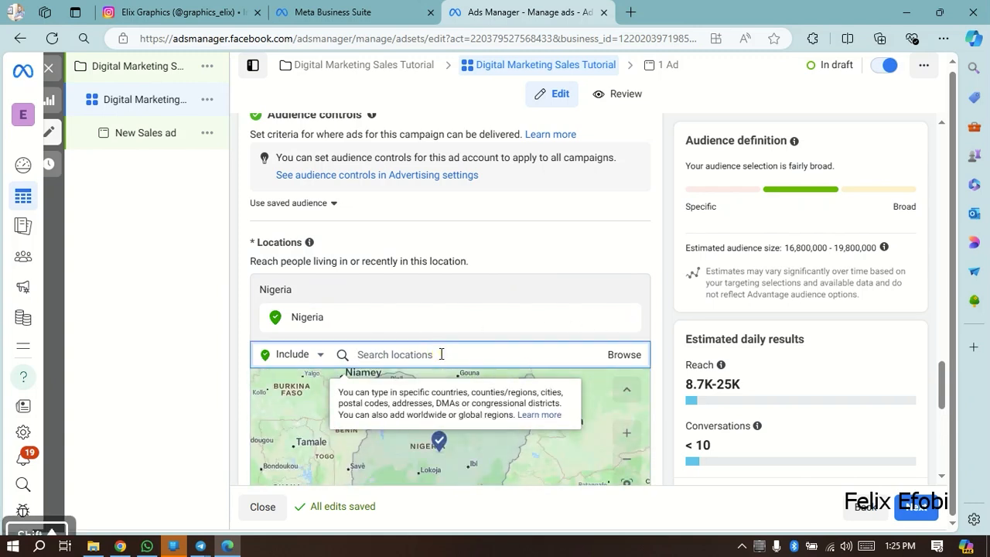
pyautogui.write('Abuja')
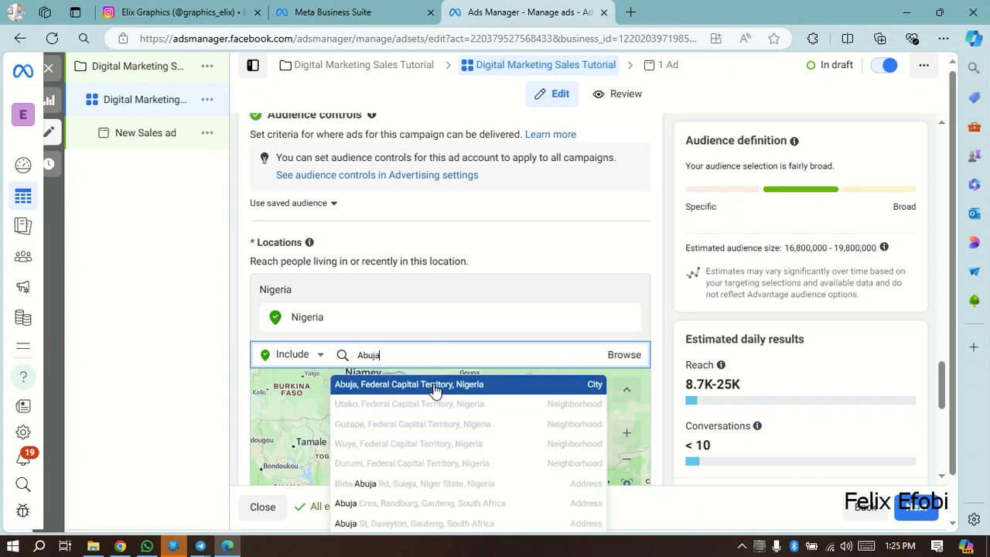
pyautogui.click(434, 383)
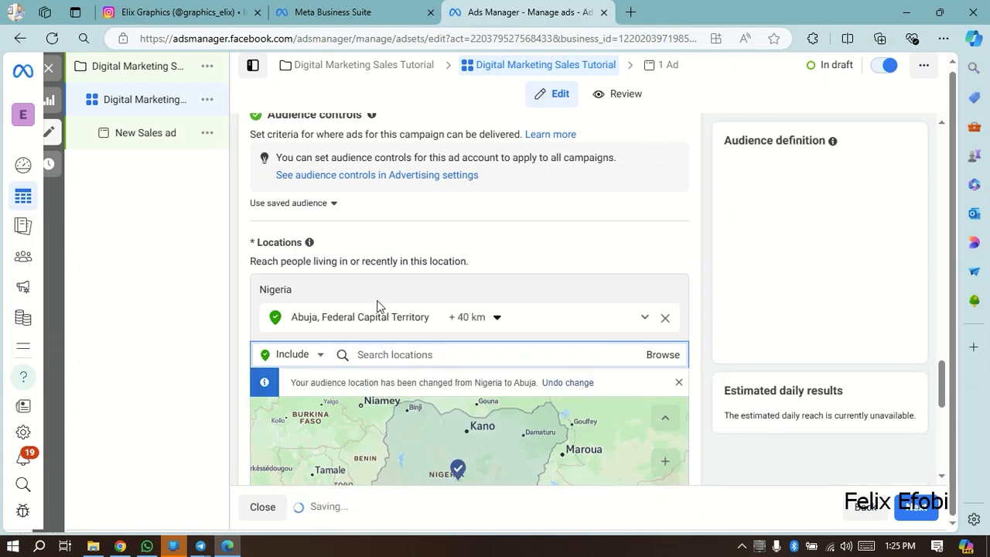
# Step: Include the Maitama neighbourhood in the Federal Capital Territory, Nigeria, as an additional audience location
pyautogui.scroll(-1, 384, 305)
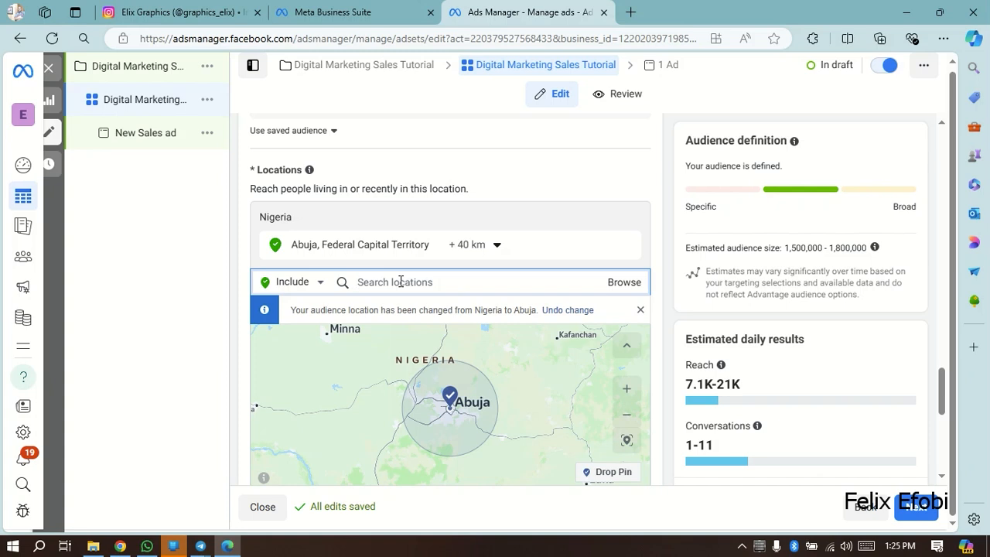
pyautogui.write('maita')
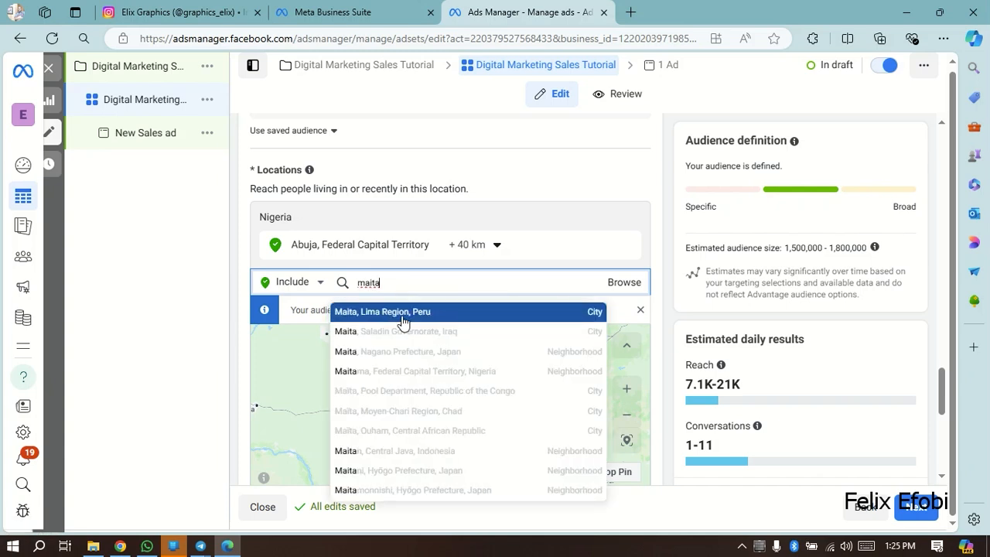
pyautogui.write('ma')
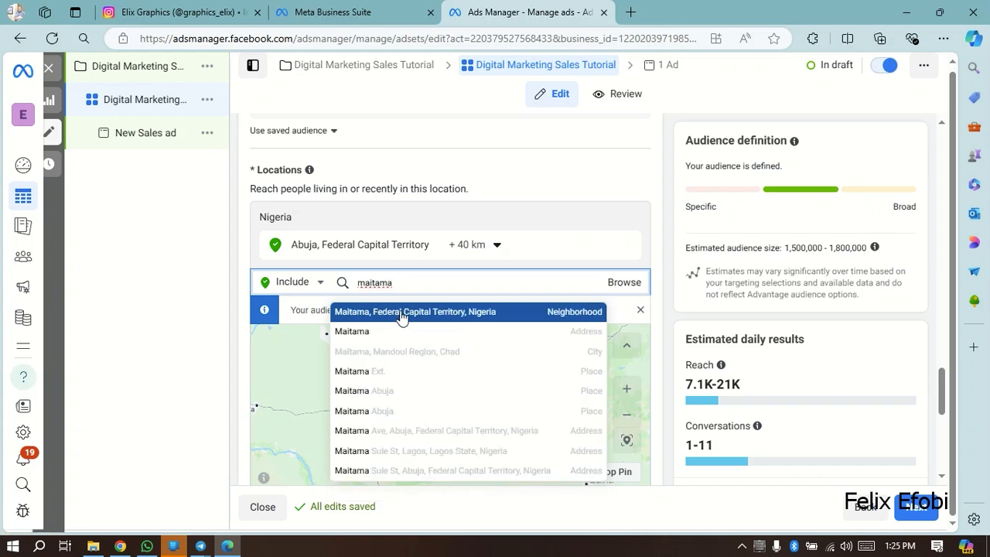
pyautogui.click(401, 314)
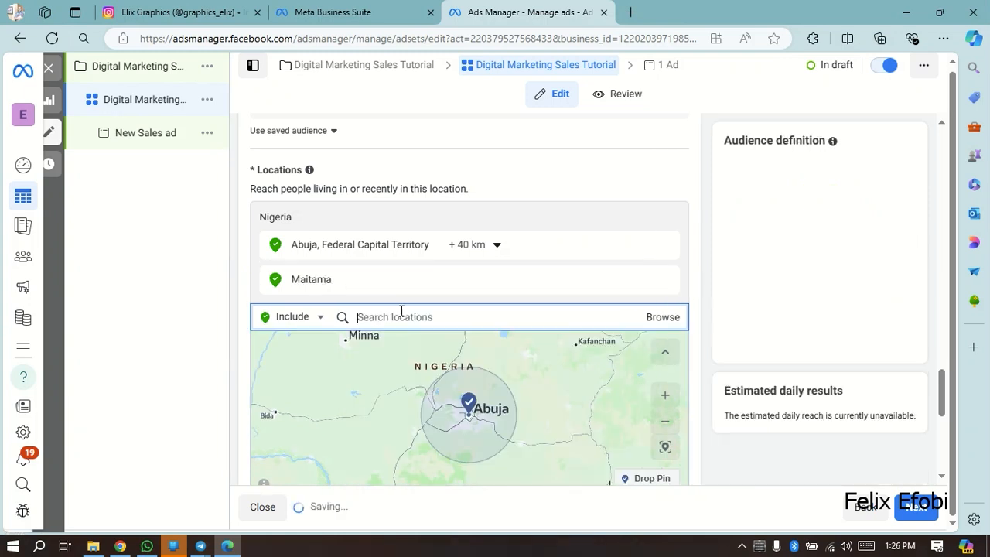
# Step: Clear the Abuja and Maitama audience locations and include the city of Abuja, Federal Capital Territory, again
pyautogui.scroll(-1, 383, 279)
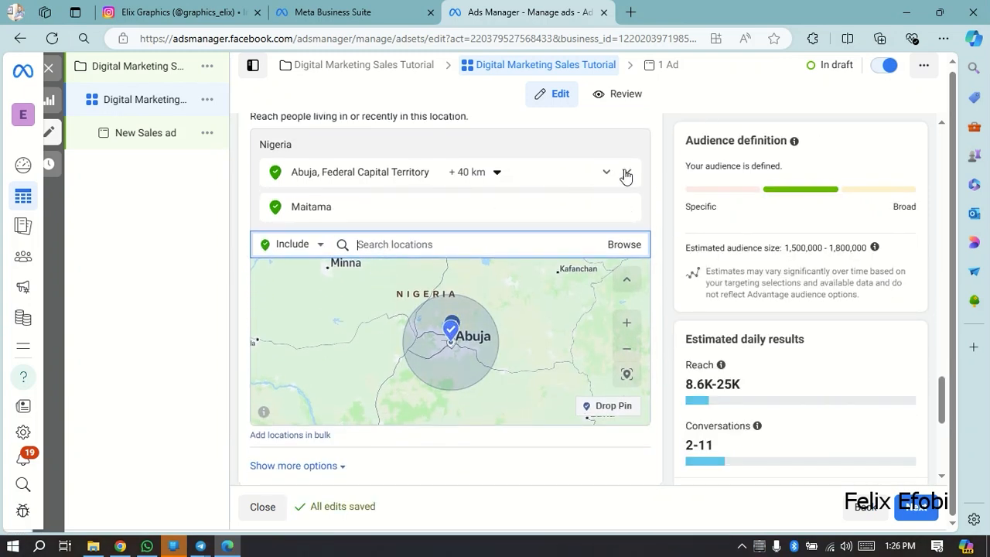
pyautogui.click(623, 172)
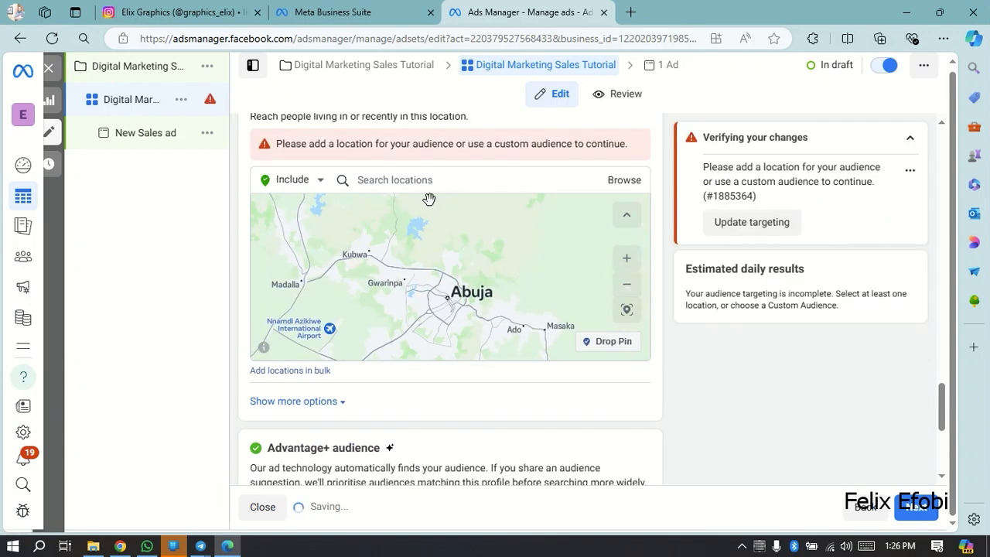
pyautogui.click(415, 181)
pyautogui.write('Ab')
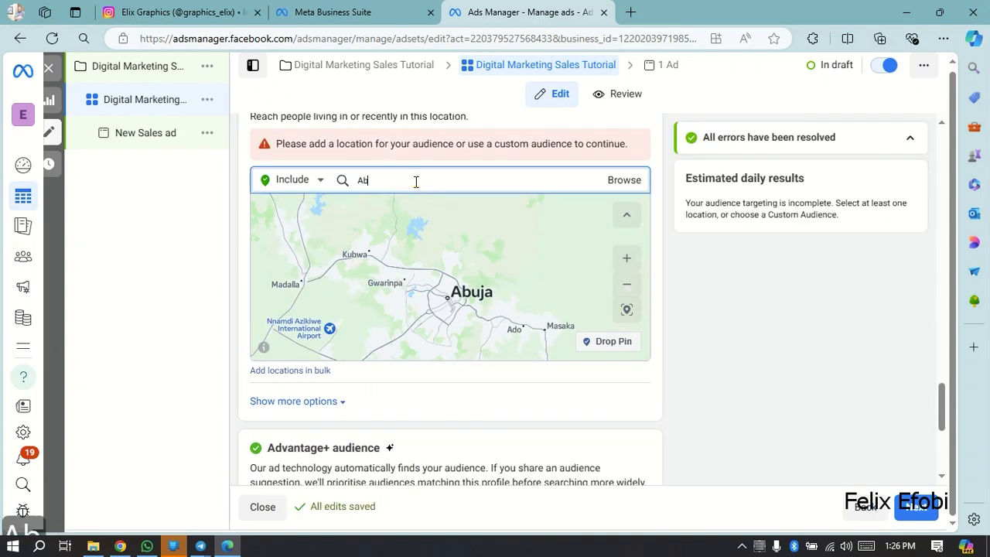
pyautogui.write('uja')
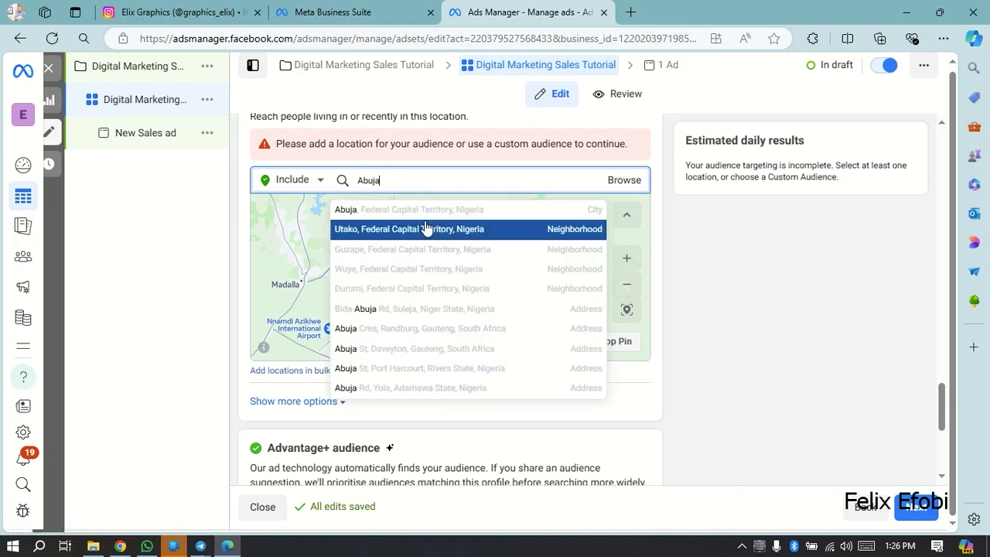
pyautogui.click(415, 211)
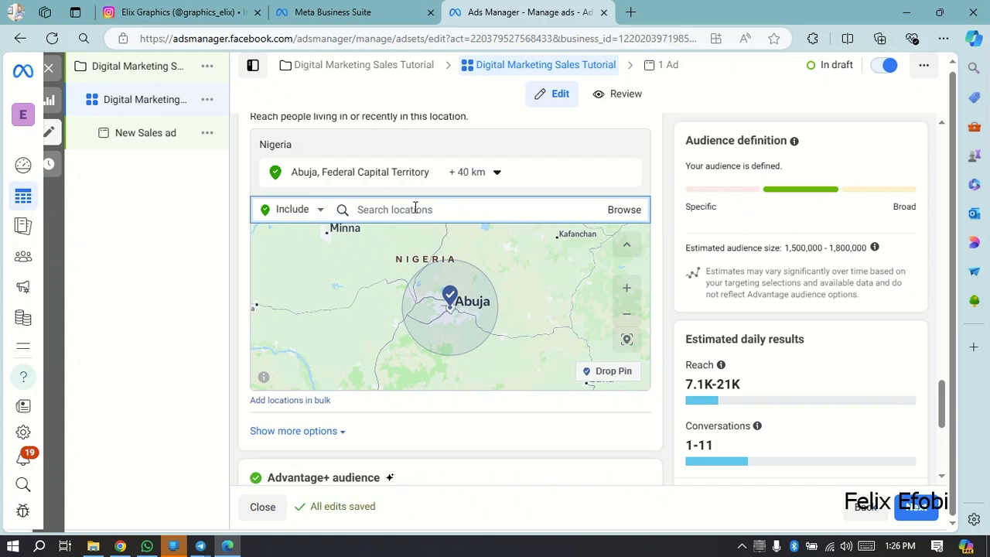
# Step: Include the county of Lagos, Nigeria, and the place Portharcourt as additional audience locations alongside Abuja
pyautogui.write('Lagos')
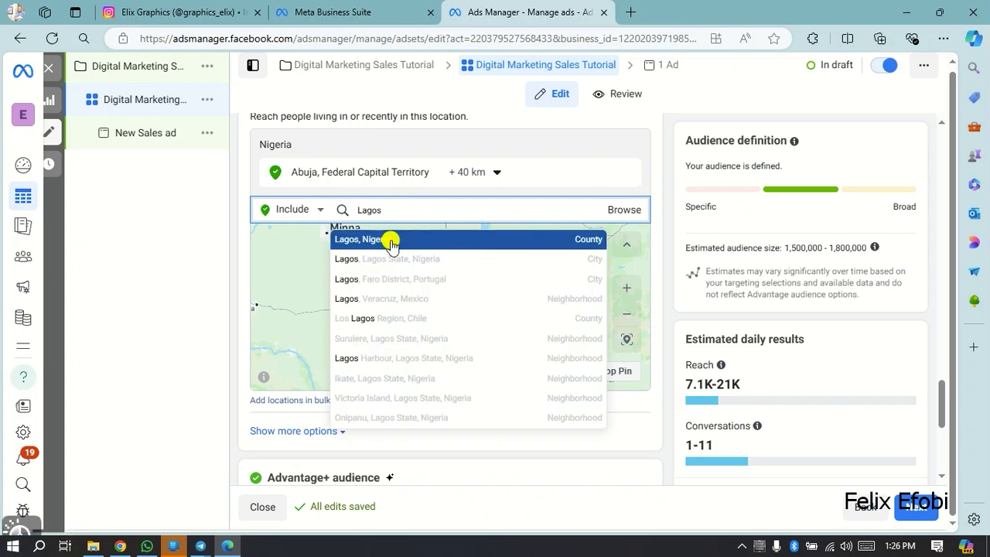
pyautogui.click(390, 244)
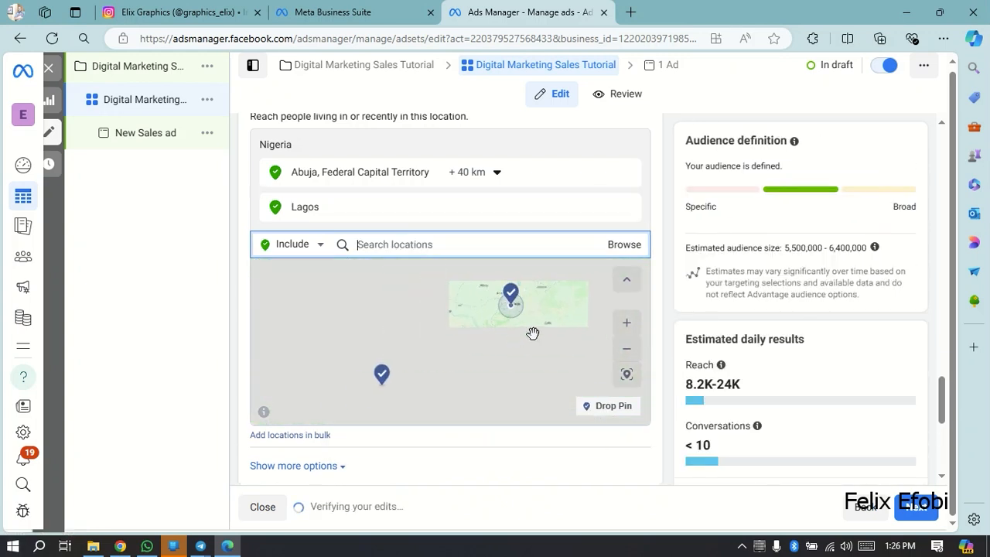
pyautogui.click(415, 246)
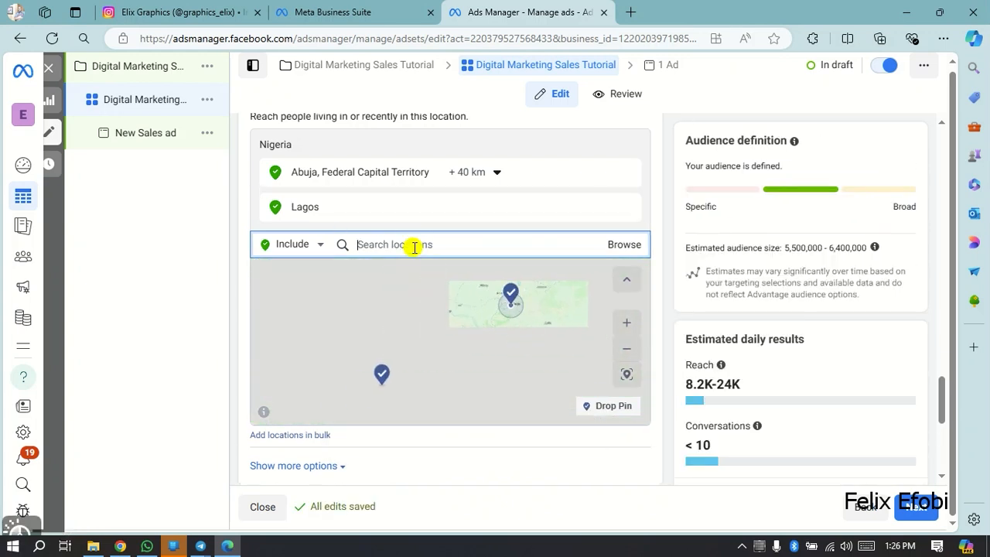
pyautogui.write('Portharcourt')
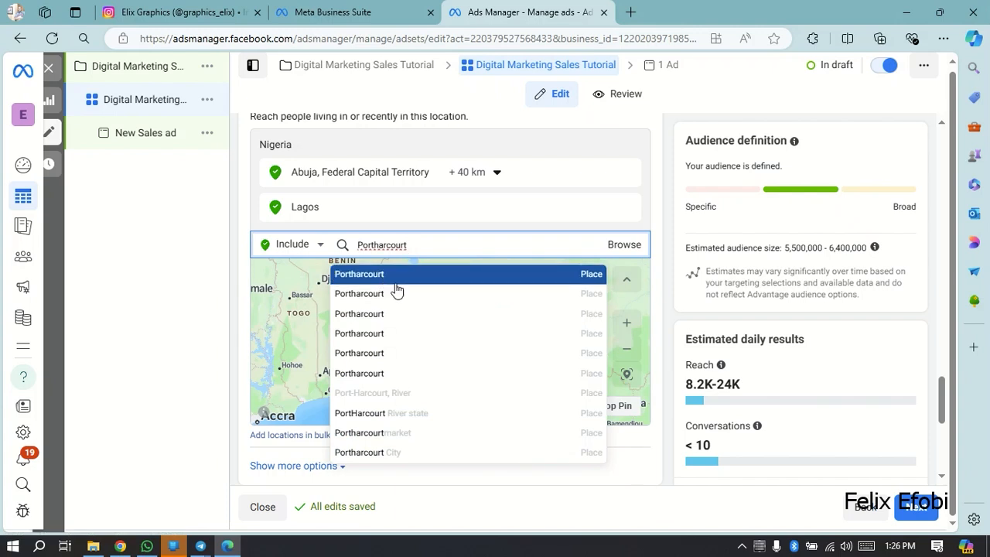
pyautogui.click(377, 379)
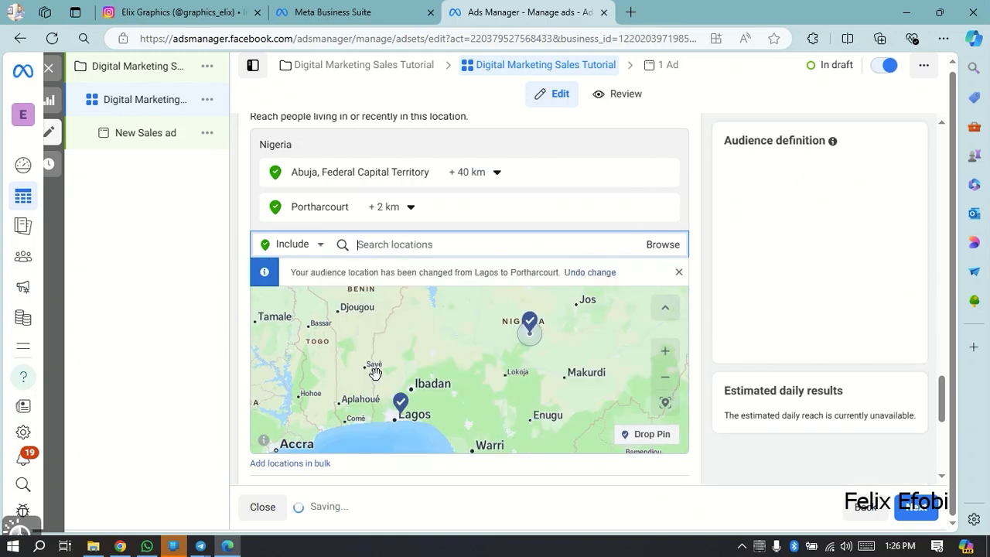
# Step: Remove the Portharcourt audience location and include the county of Lagos, Nigeria, alongside Abuja
pyautogui.scroll(-3, 412, 207)
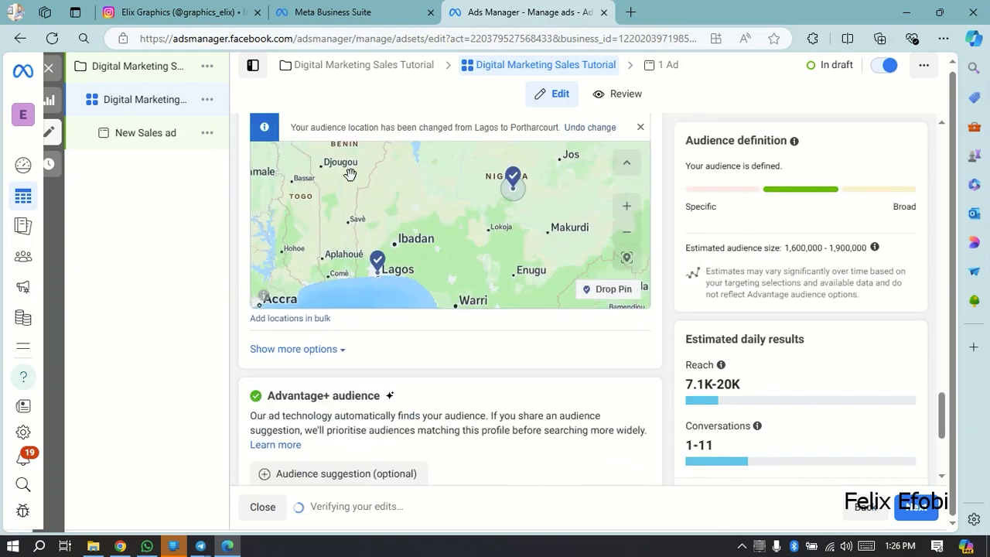
pyautogui.scroll(4, 236, 338)
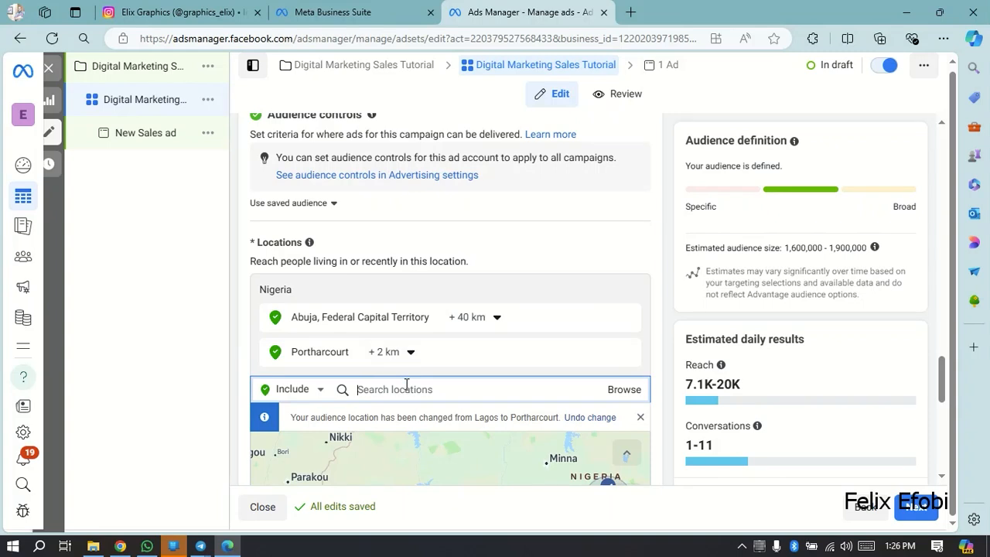
pyautogui.scroll(-1, 402, 387)
pyautogui.scroll(-5, 464, 456)
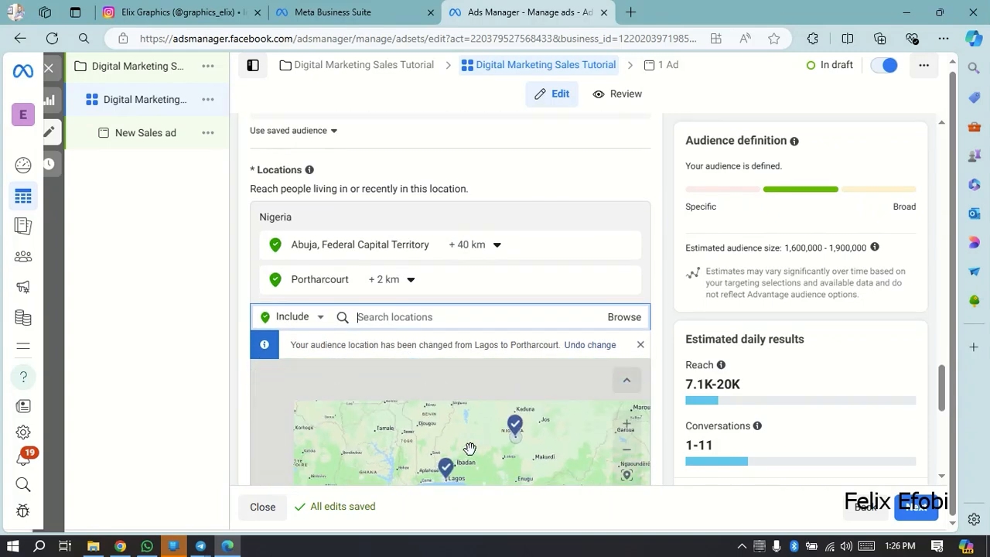
pyautogui.scroll(3, 475, 462)
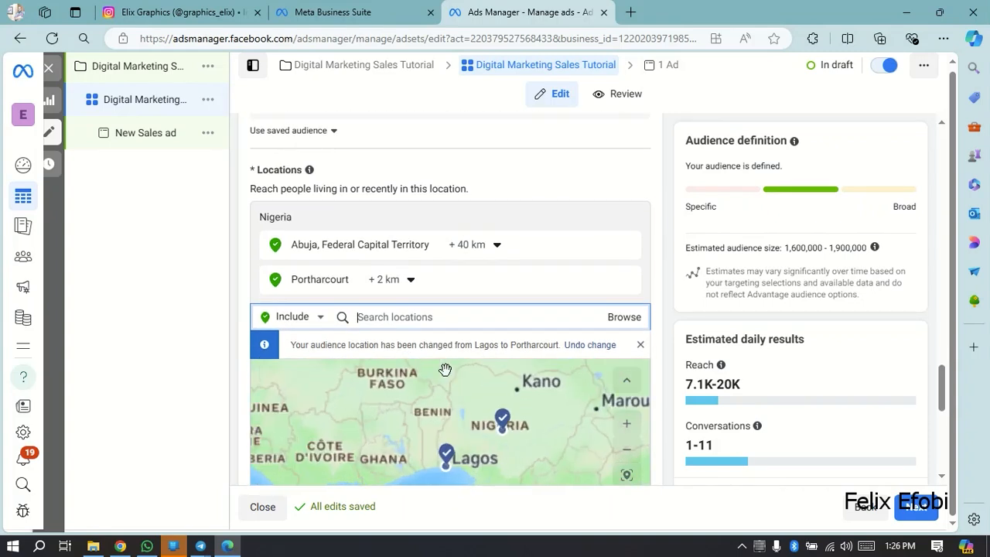
pyautogui.scroll(-2, 442, 261)
pyautogui.scroll(1, 442, 255)
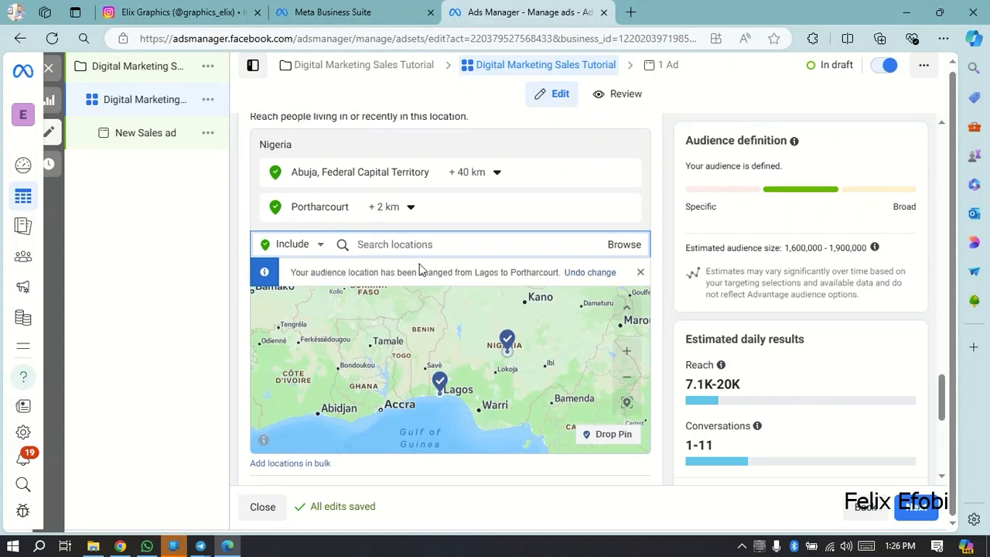
pyautogui.scroll(2, 423, 233)
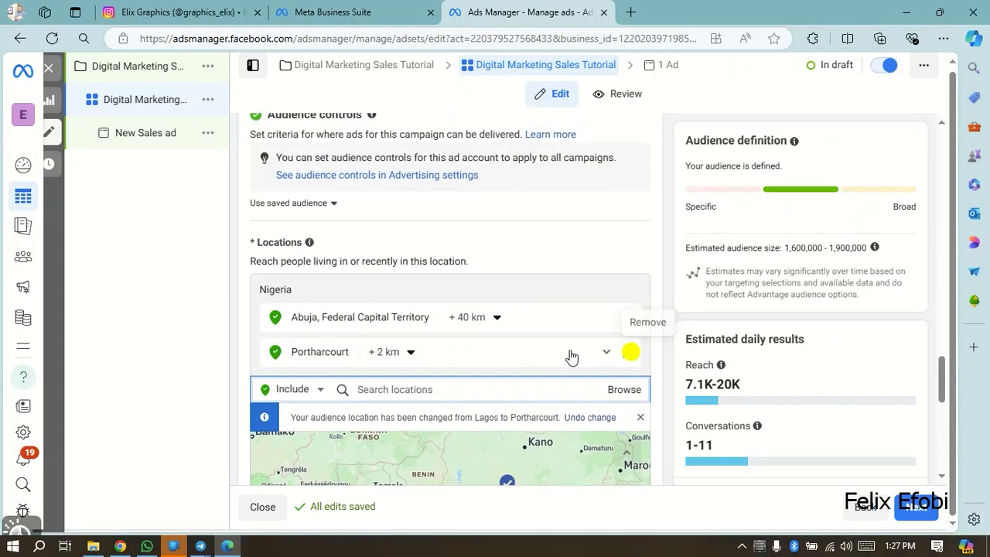
pyautogui.click(411, 347)
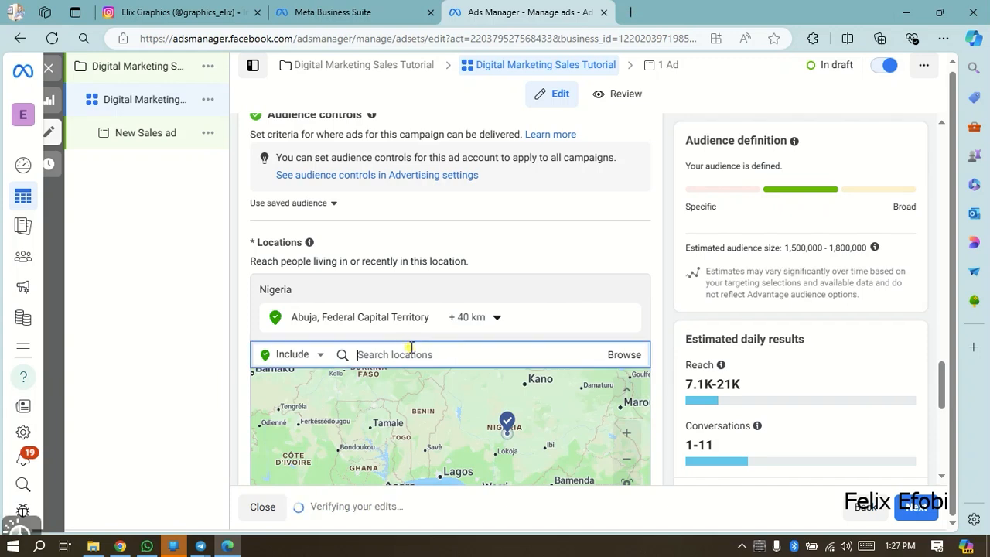
pyautogui.write('lagos')
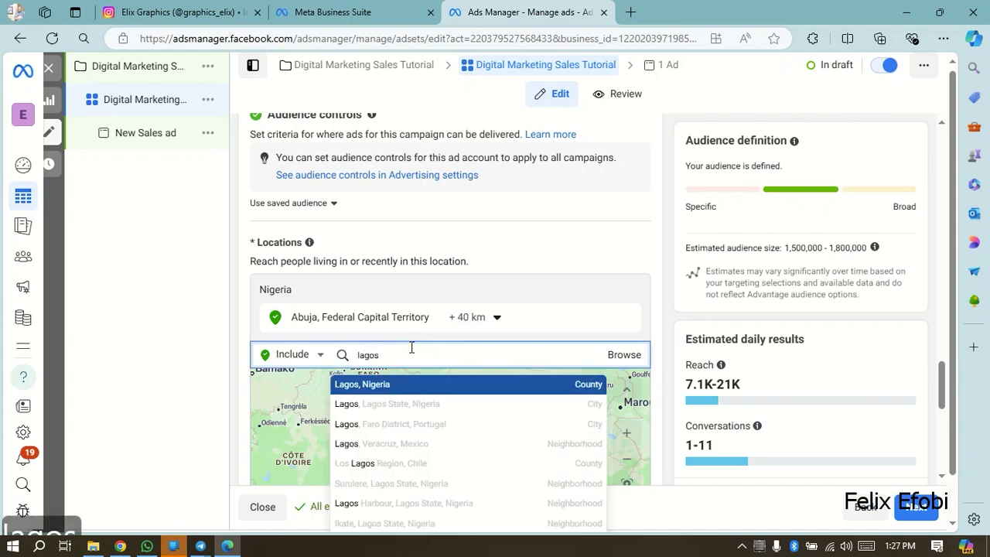
pyautogui.click(377, 391)
# Step: Include the county of Rivers State, Nigeria, as an additional audience location alongside Abuja and Lagos
pyautogui.scroll(-1, 418, 340)
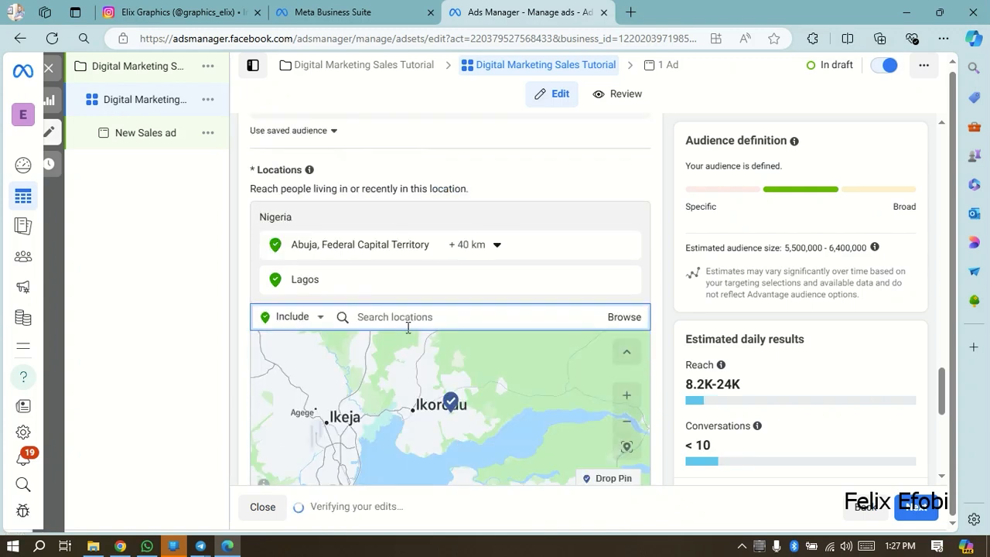
pyautogui.write('river')
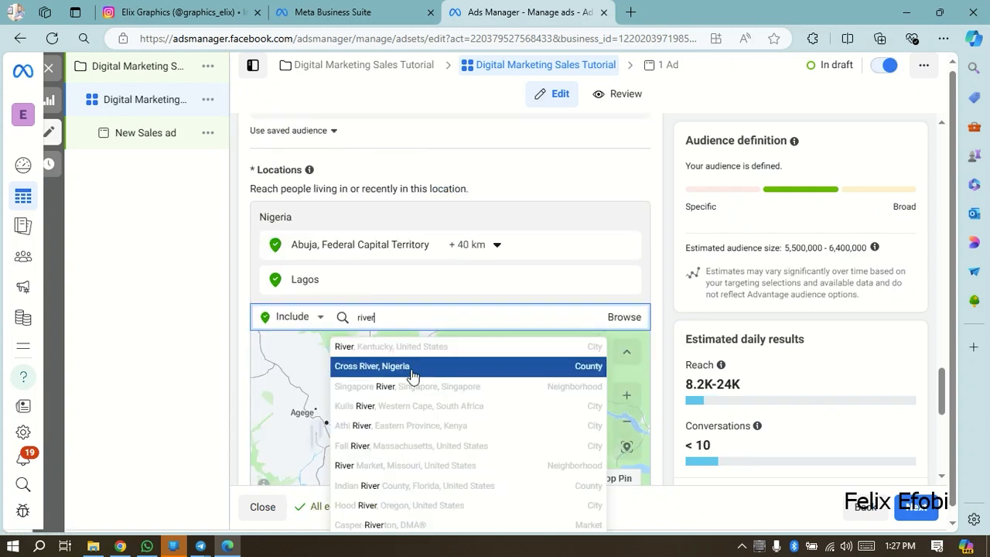
pyautogui.write('s')
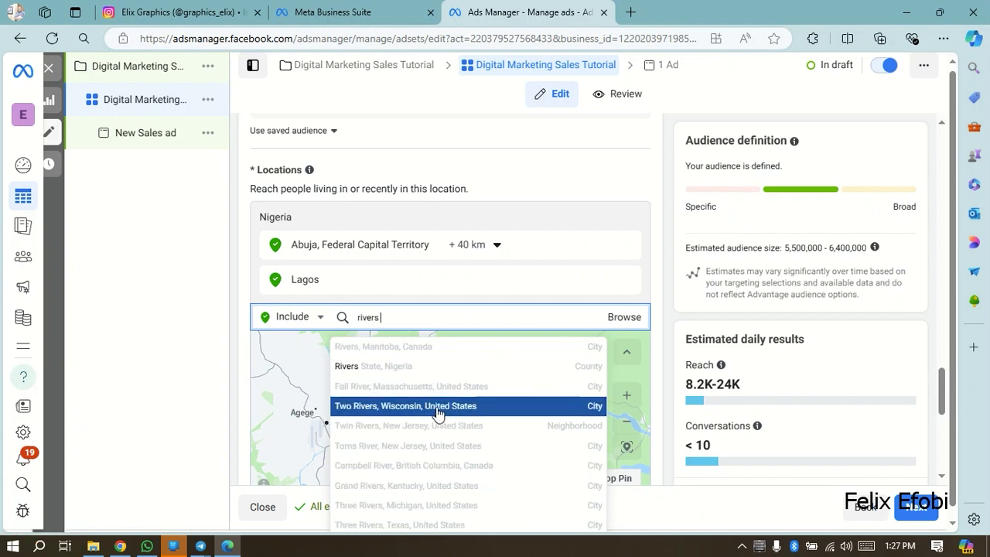
pyautogui.click(392, 366)
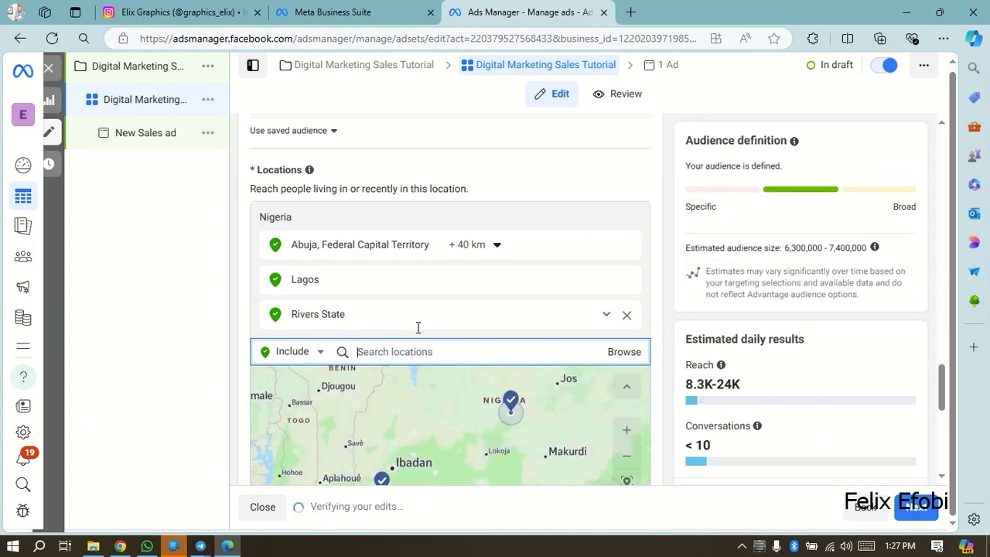
# Step: Include the city of Port Harcourt, Rivers State, as an audience location in place of the whole of Rivers State
pyautogui.scroll(-1, 417, 328)
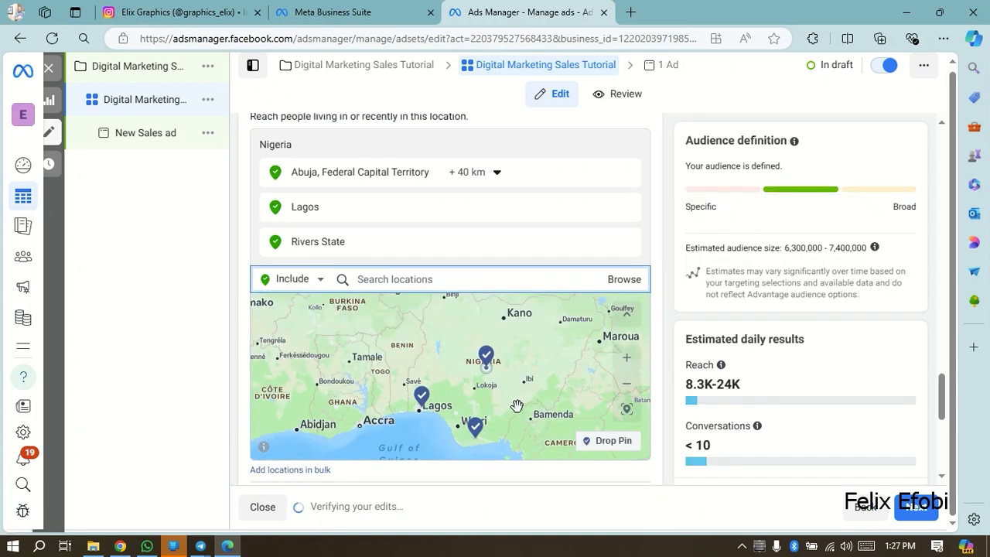
pyautogui.scroll(1, 394, 279)
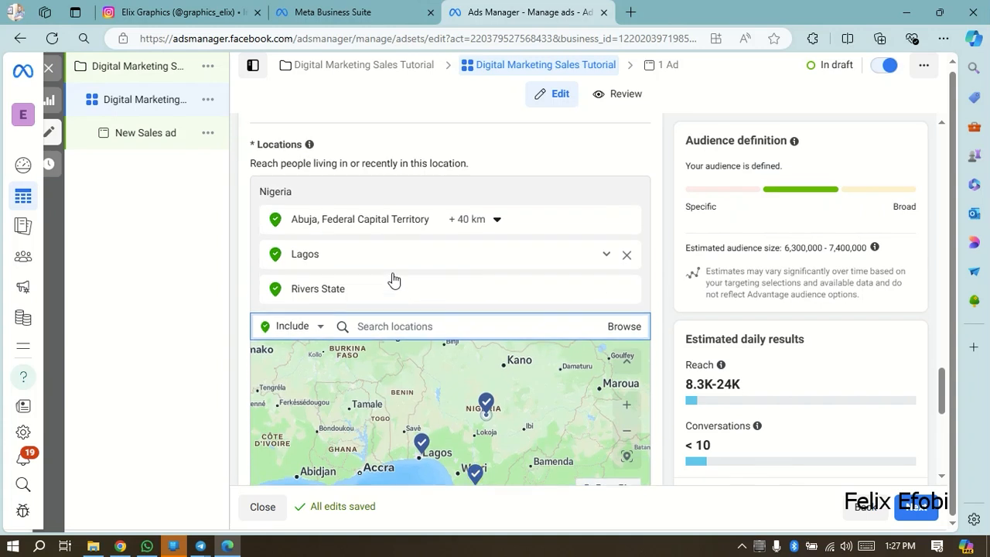
pyautogui.scroll(1, 393, 279)
pyautogui.write('portha')
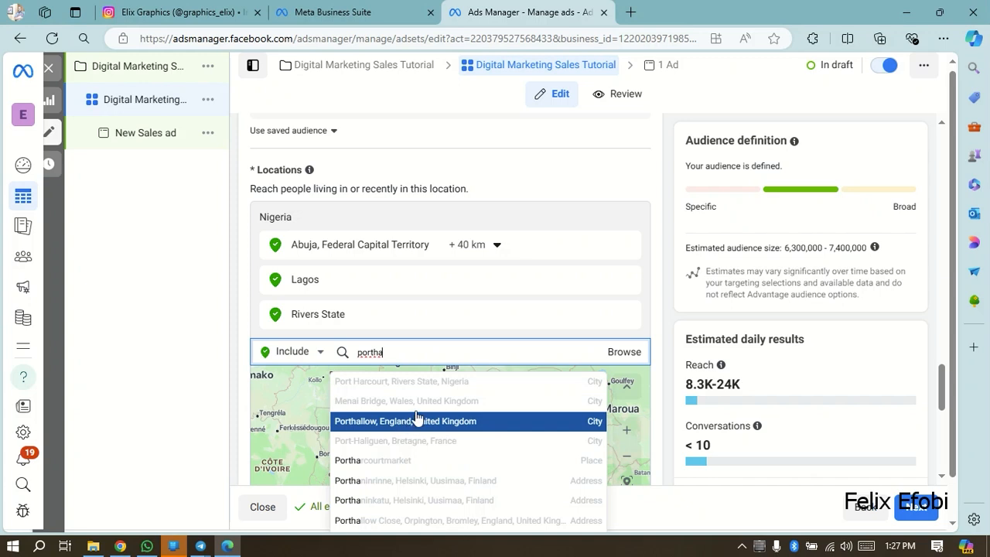
pyautogui.click(421, 382)
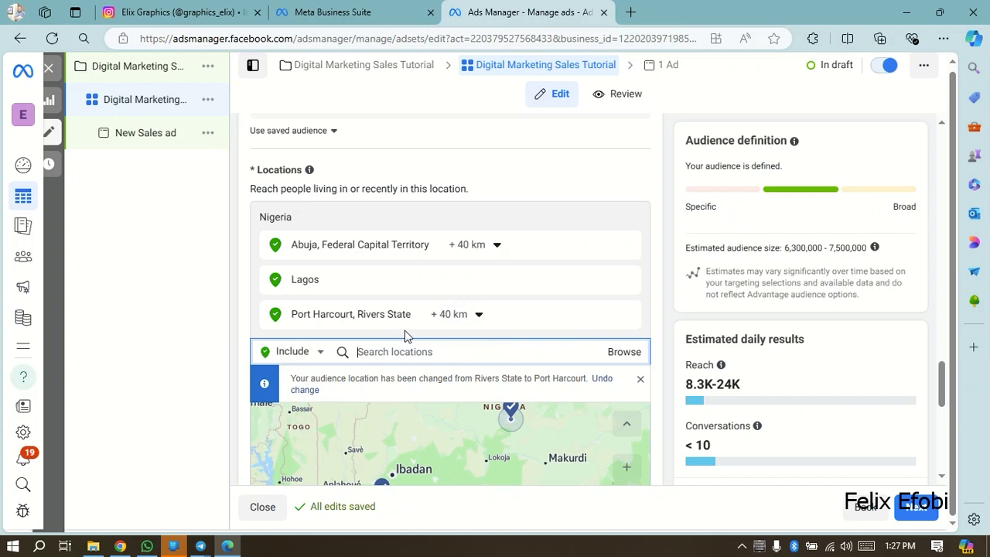
# Step: Include the county of Ogun, Nigeria, and the city of Kaduna, Kaduna State, as additional audience locations
pyautogui.scroll(-1, 342, 301)
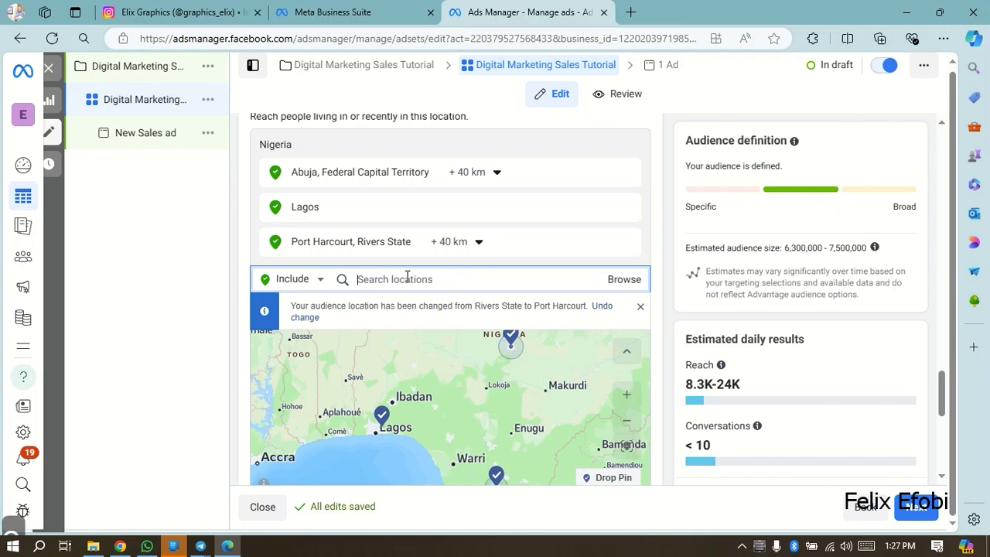
pyautogui.write('ogun')
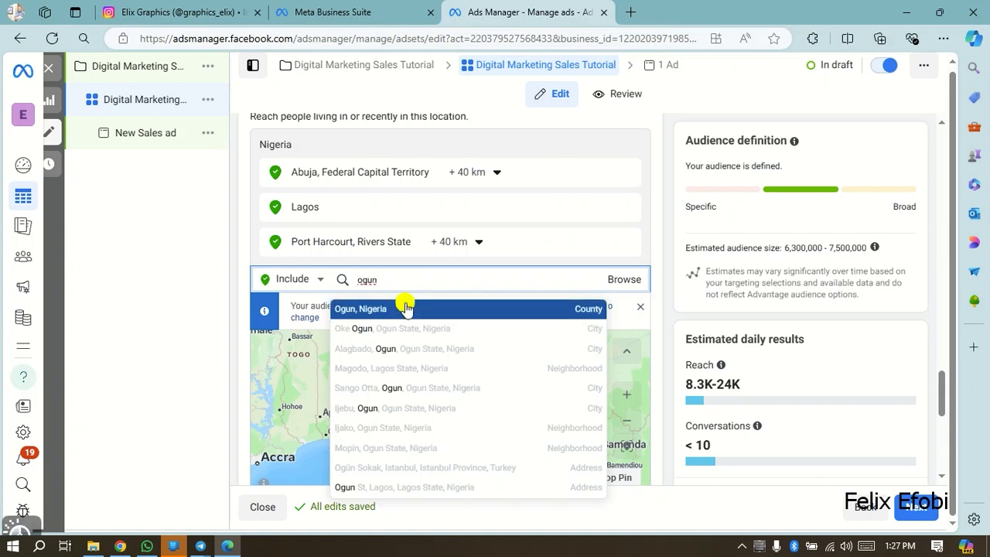
pyautogui.click(407, 308)
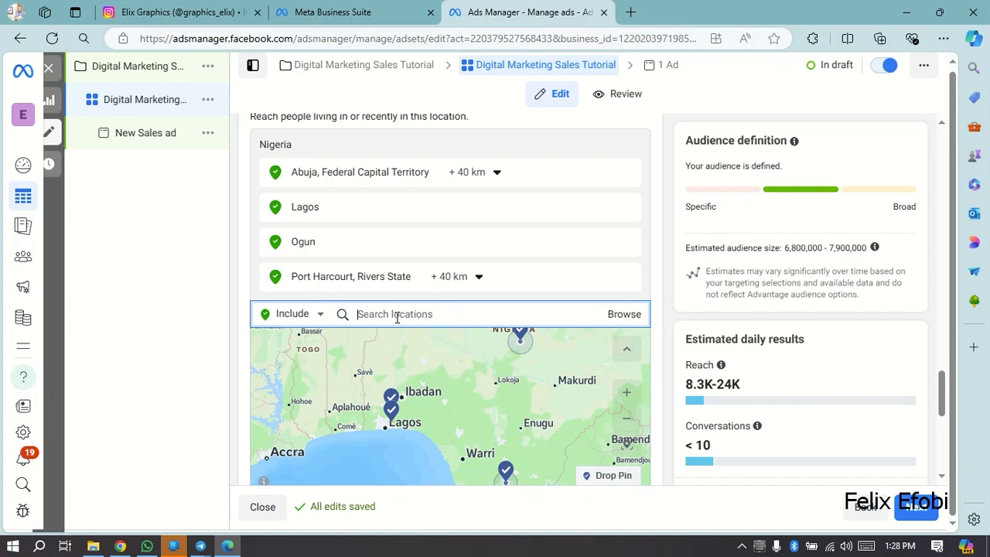
pyautogui.write('kaduna')
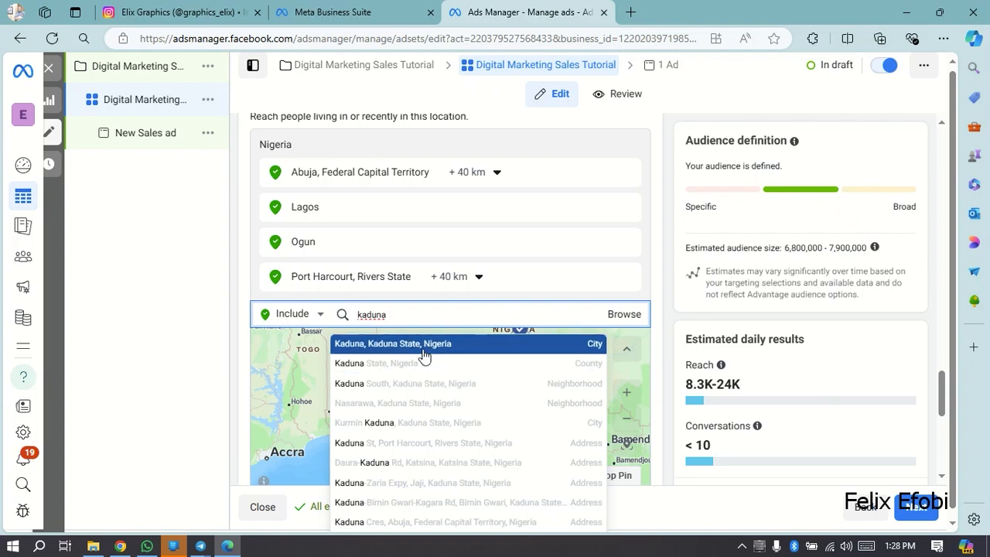
pyautogui.click(421, 348)
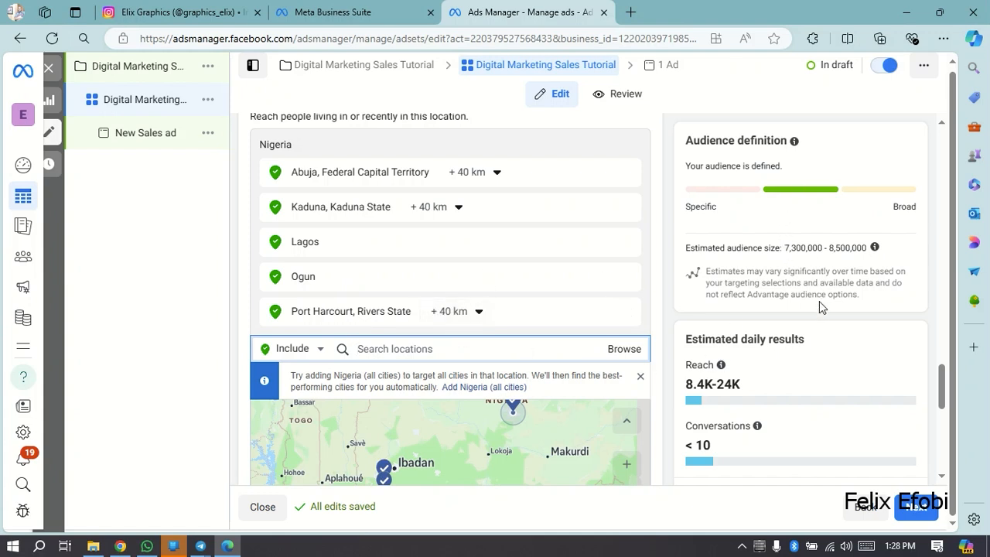
# Step: Examine the audience definition and the estimated audience size for the chosen locations
pyautogui.moveTo(678, 145); pyautogui.dragTo(840, 146)
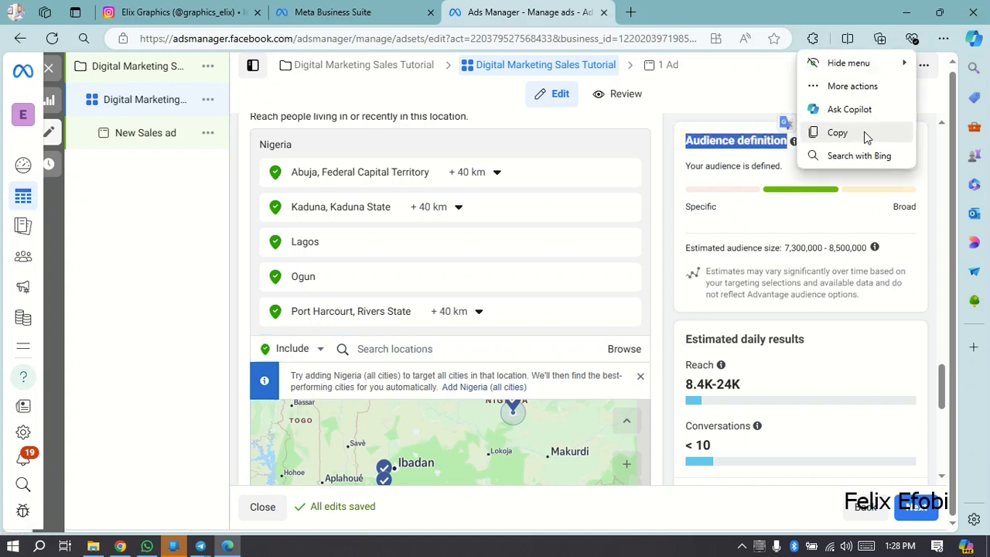
pyautogui.click(931, 147)
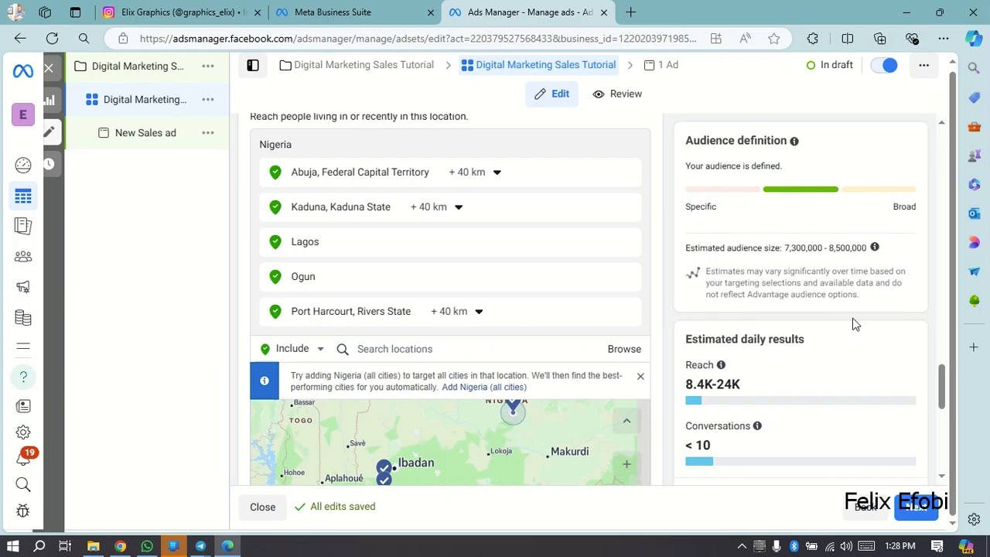
pyautogui.moveTo(783, 247); pyautogui.dragTo(867, 253)
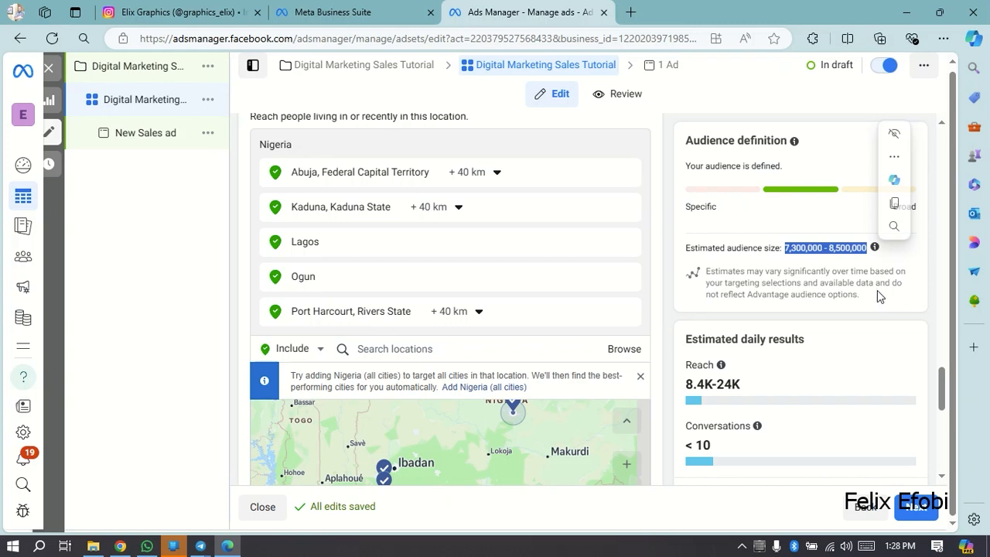
pyautogui.scroll(-1, 782, 325)
pyautogui.scroll(-1, 778, 337)
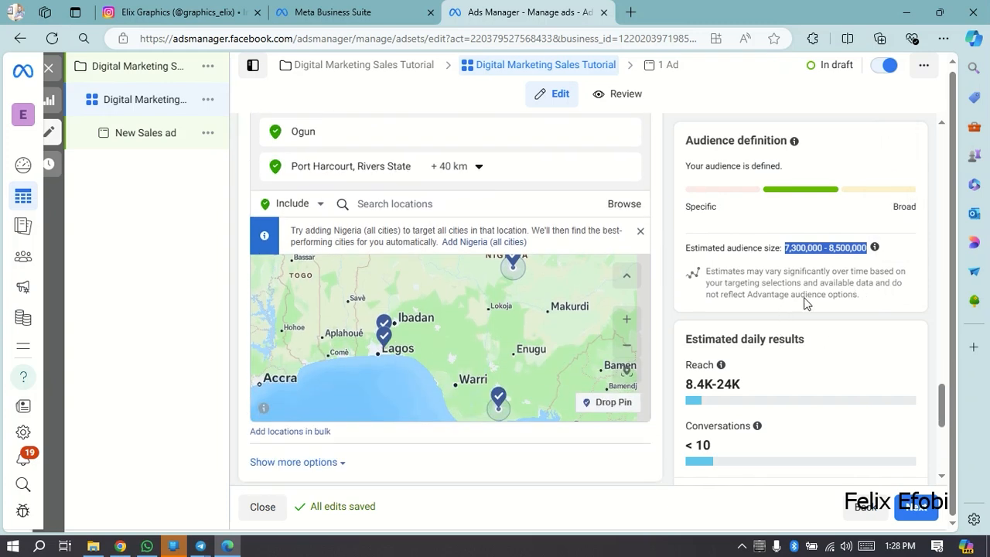
pyautogui.click(868, 334)
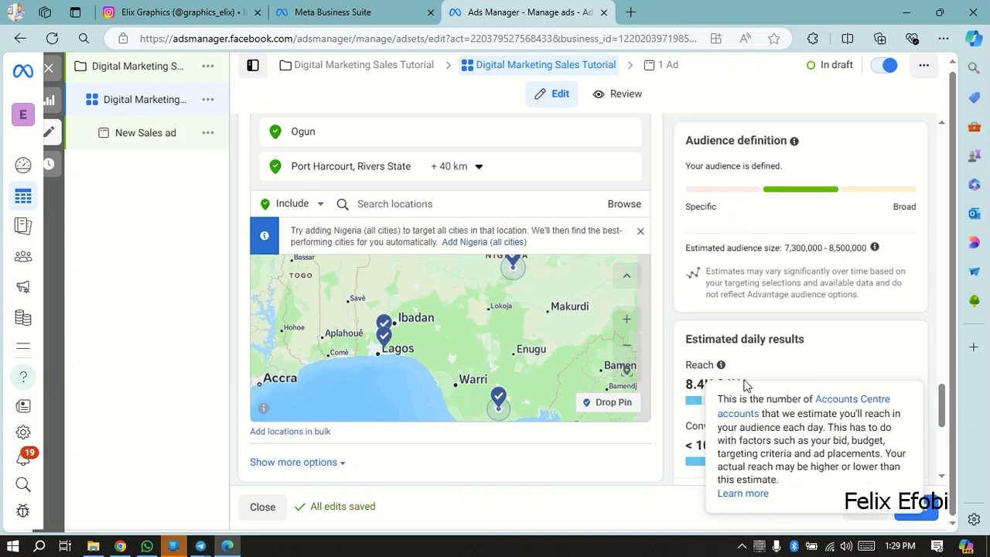
# Step: Examine the estimated daily results for reach and conversations
pyautogui.moveTo(748, 382); pyautogui.dragTo(682, 362)
pyautogui.click(814, 392)
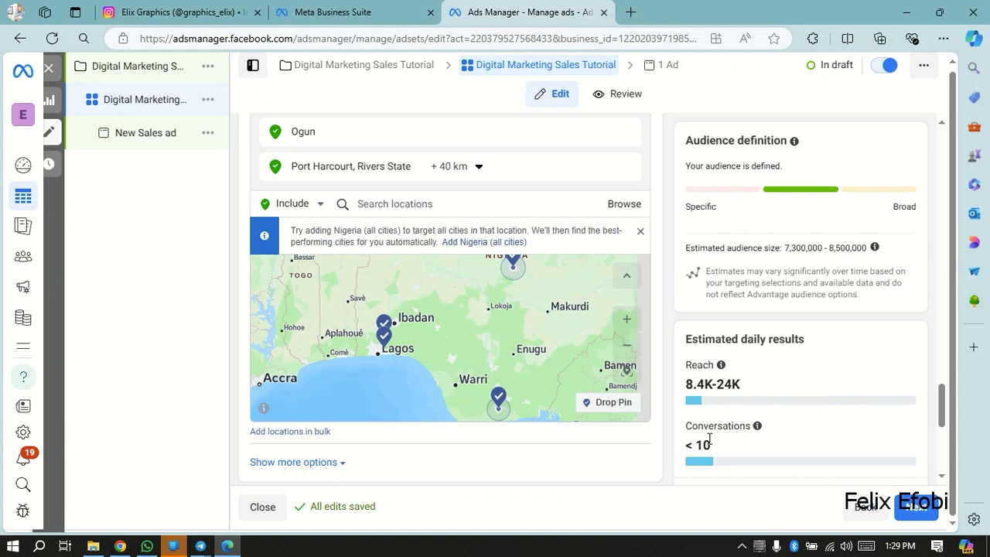
pyautogui.moveTo(710, 445); pyautogui.dragTo(693, 446)
pyautogui.click(724, 448)
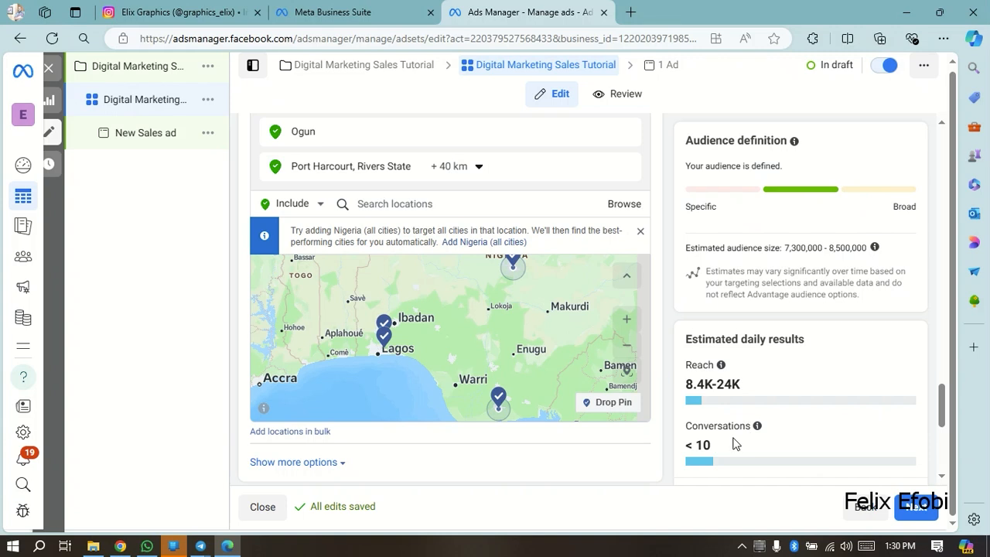
pyautogui.moveTo(713, 448); pyautogui.dragTo(688, 451)
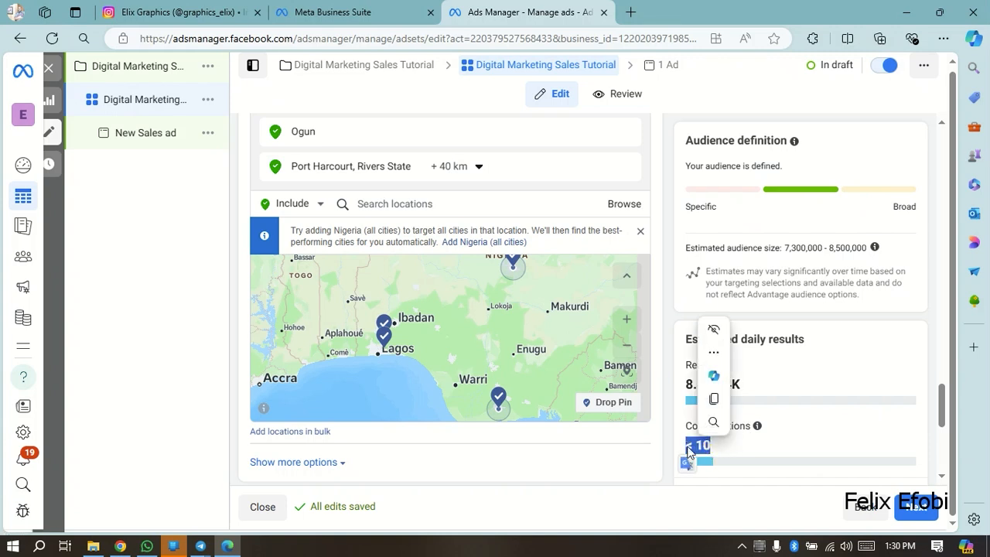
pyautogui.click(879, 427)
pyautogui.moveTo(674, 450); pyautogui.dragTo(742, 452)
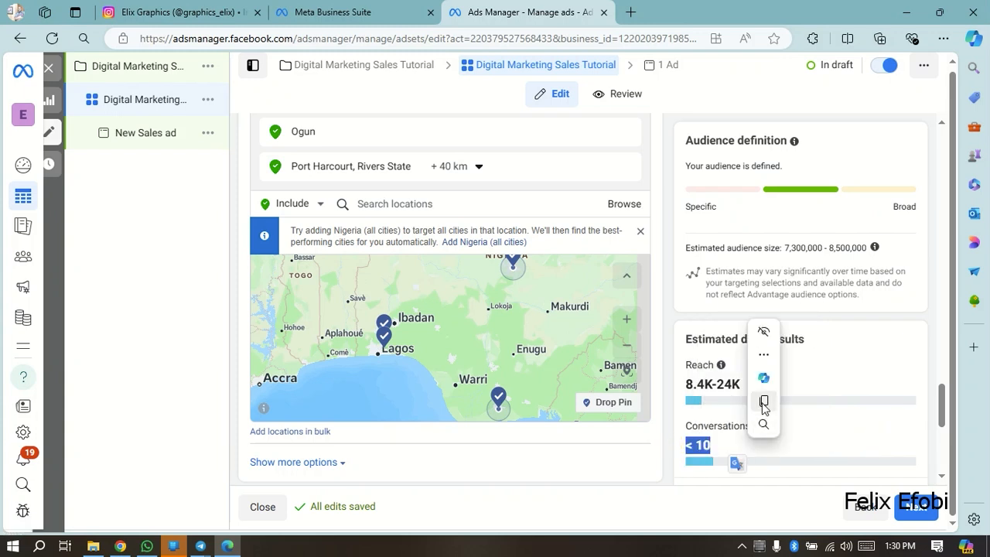
pyautogui.click(768, 353)
pyautogui.rightClick(768, 352)
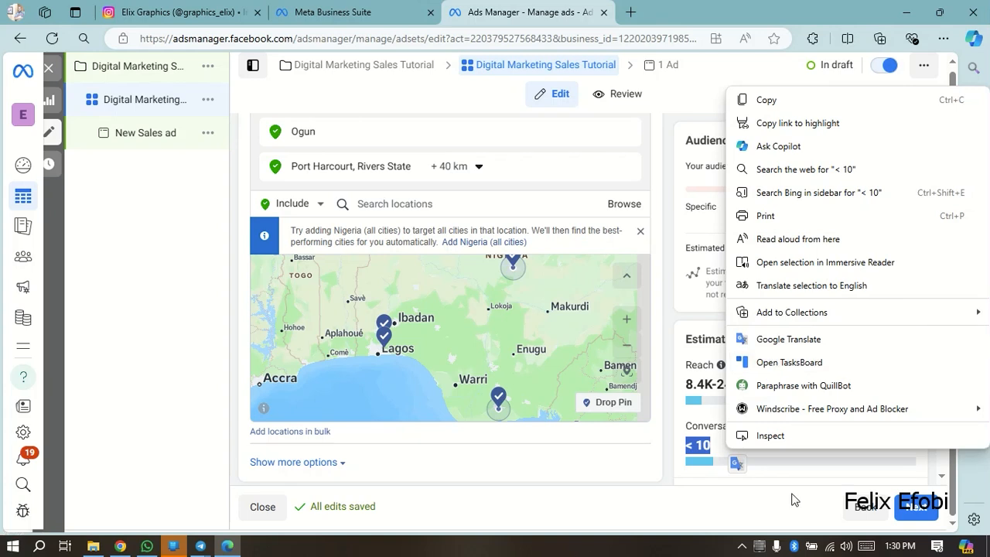
pyautogui.click(798, 460)
pyautogui.moveTo(719, 447); pyautogui.dragTo(679, 455)
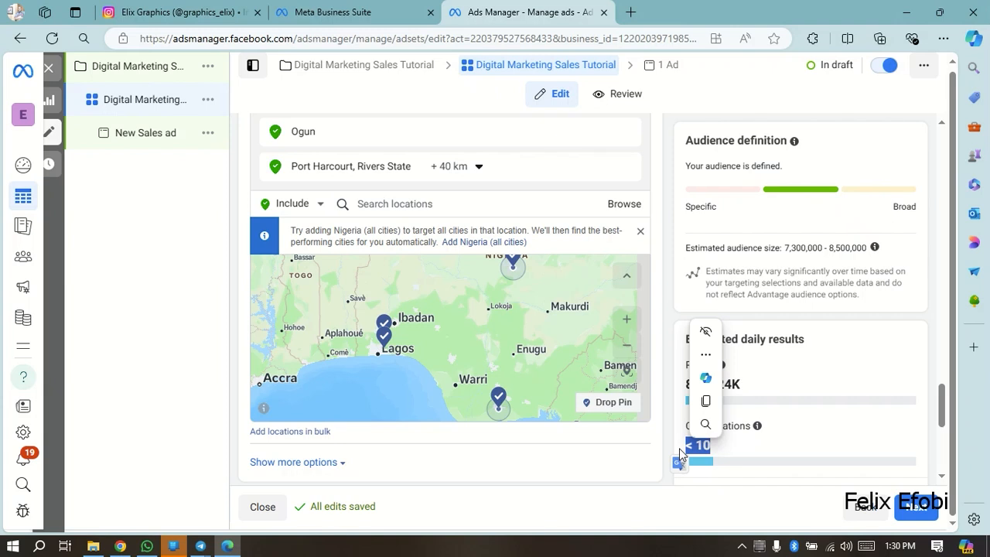
# Step: Switch the ad set from Advantage+ audience to the original audience options and confirm using the original audience
pyautogui.scroll(-3, 862, 344)
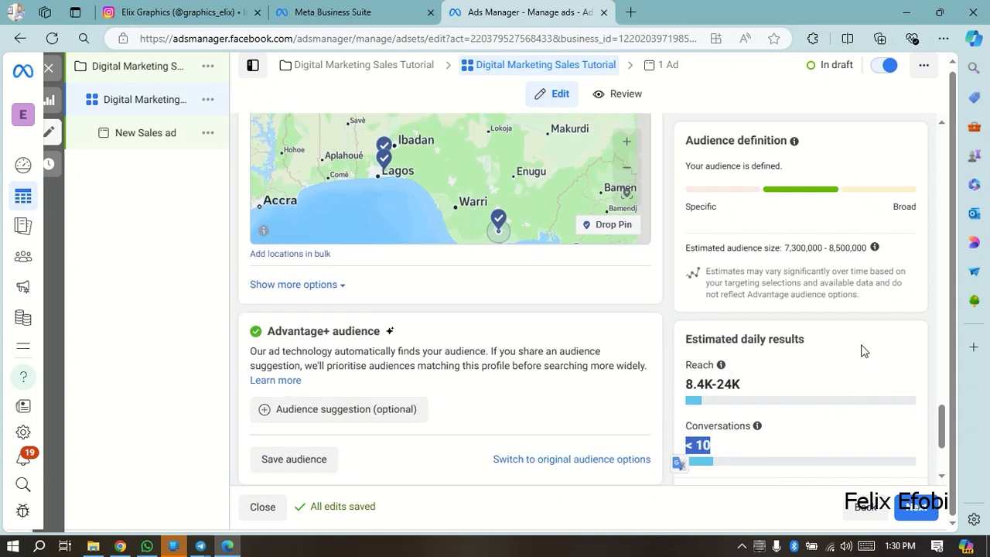
pyautogui.scroll(3, 768, 407)
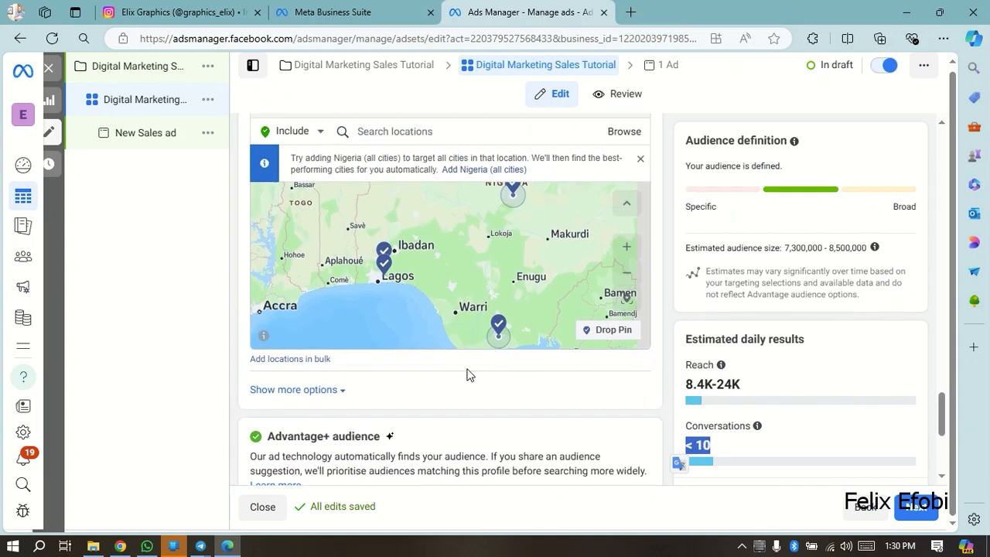
pyautogui.scroll(2, 466, 373)
pyautogui.scroll(1, 466, 373)
pyautogui.scroll(-1, 453, 298)
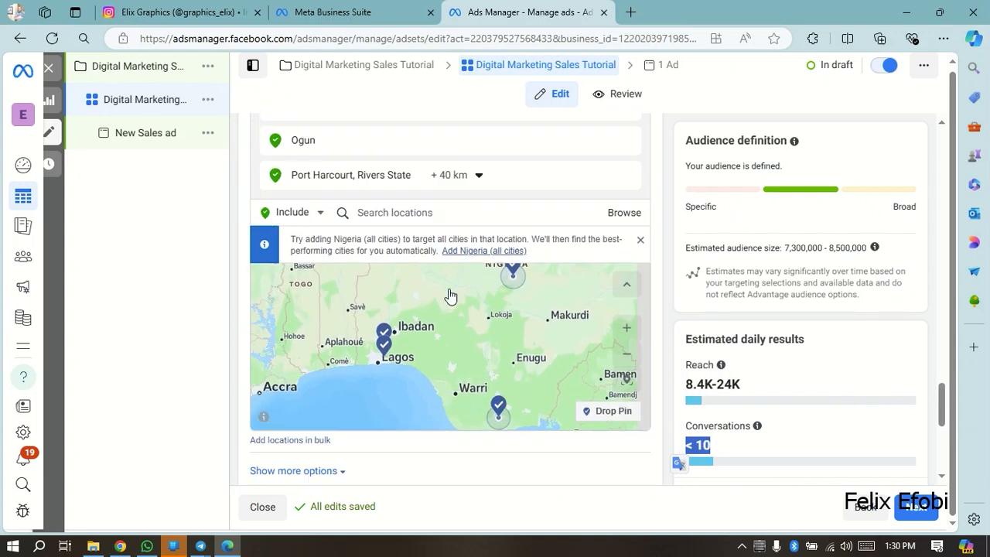
pyautogui.scroll(-2, 330, 274)
pyautogui.scroll(-3, 569, 371)
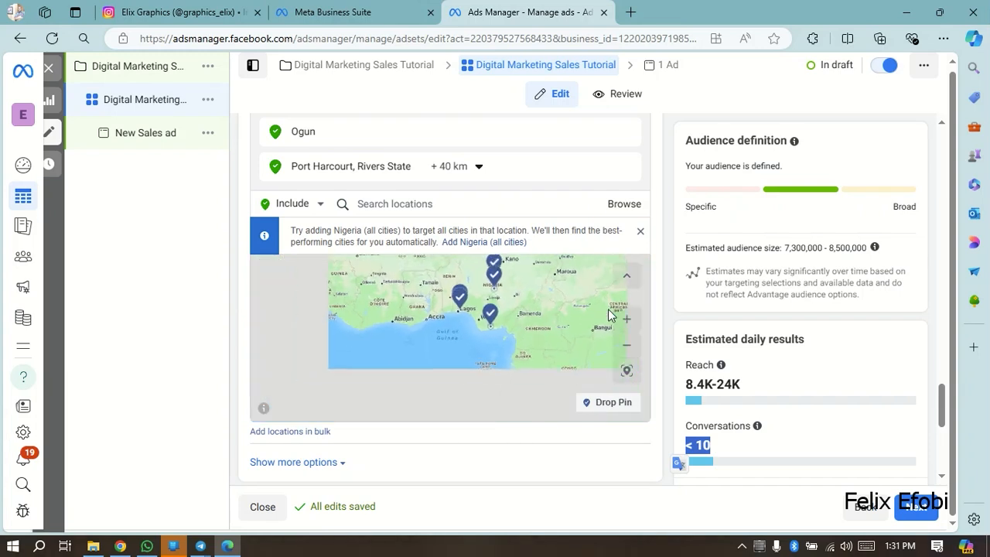
pyautogui.scroll(-1, 490, 367)
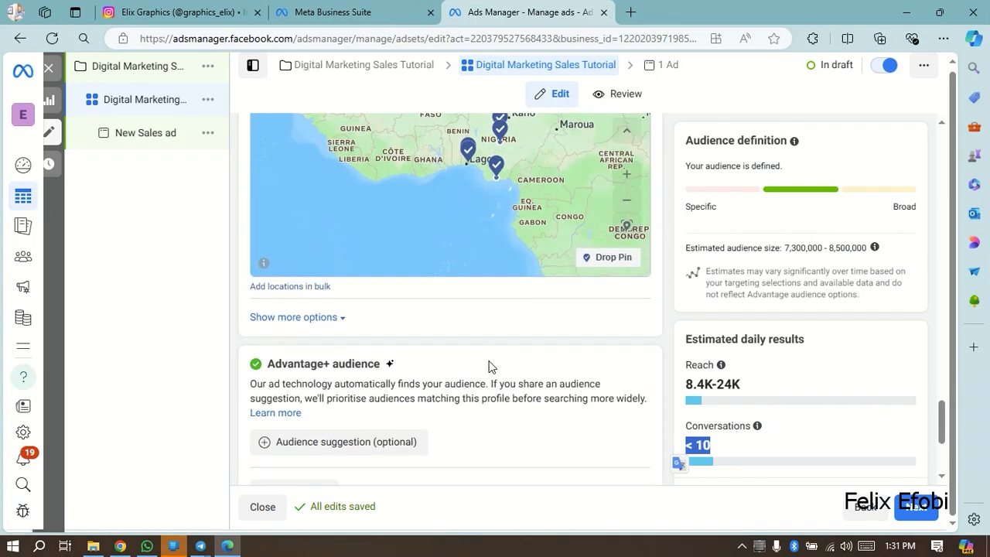
pyautogui.scroll(-1, 433, 340)
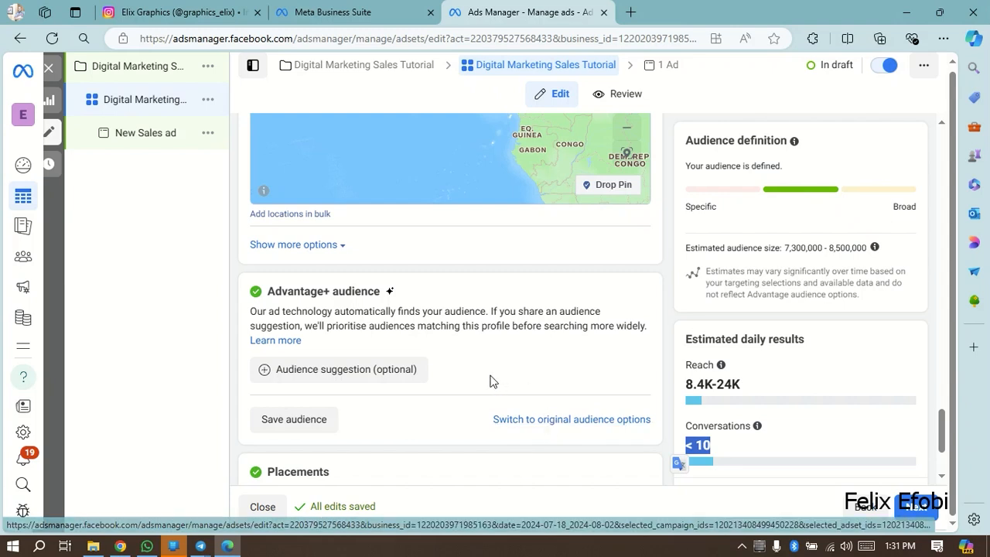
pyautogui.scroll(1, 387, 358)
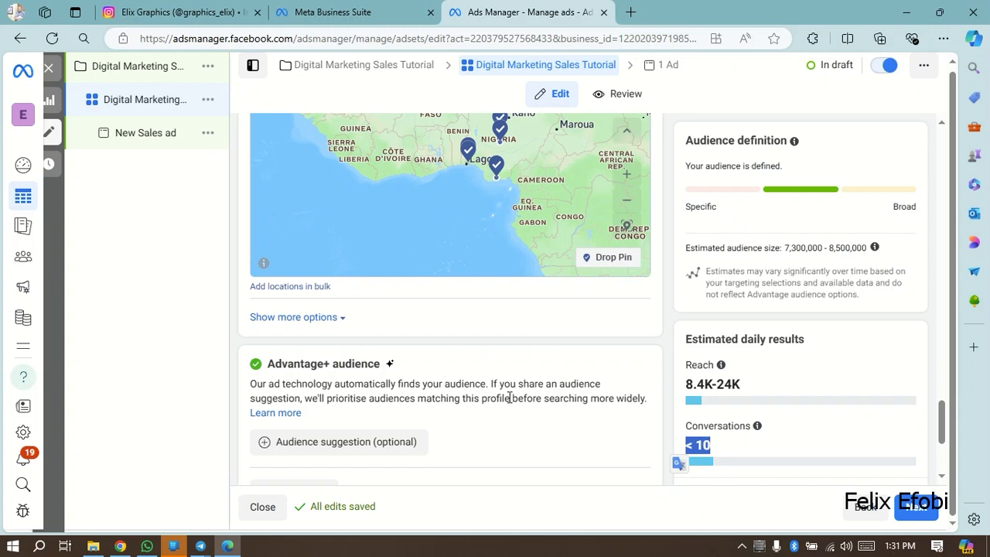
pyautogui.scroll(-3, 510, 398)
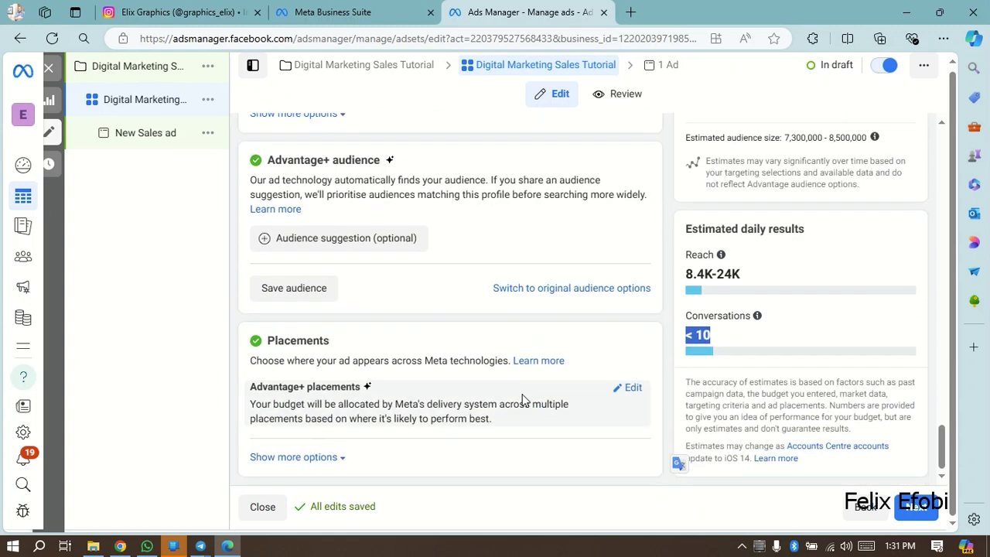
pyautogui.click(564, 288)
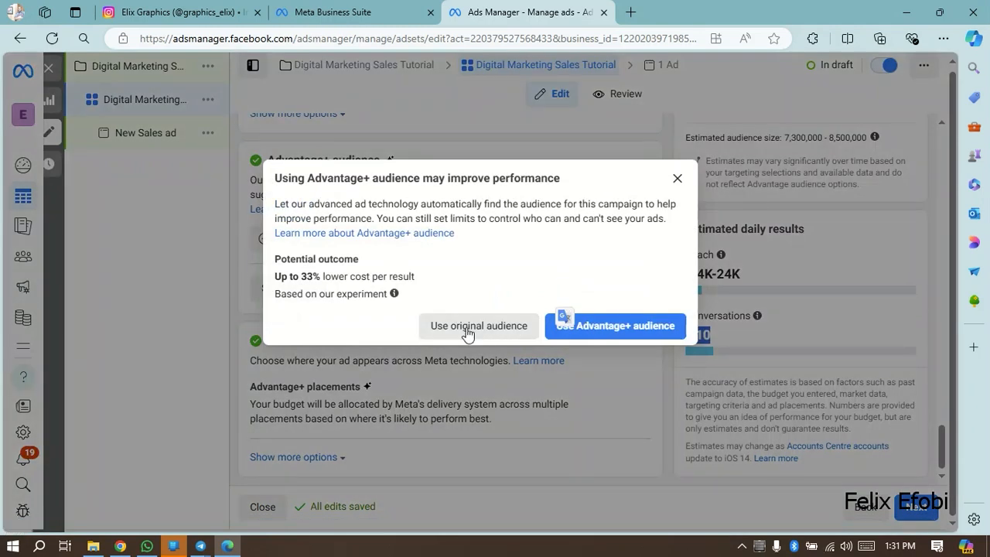
pyautogui.click(480, 327)
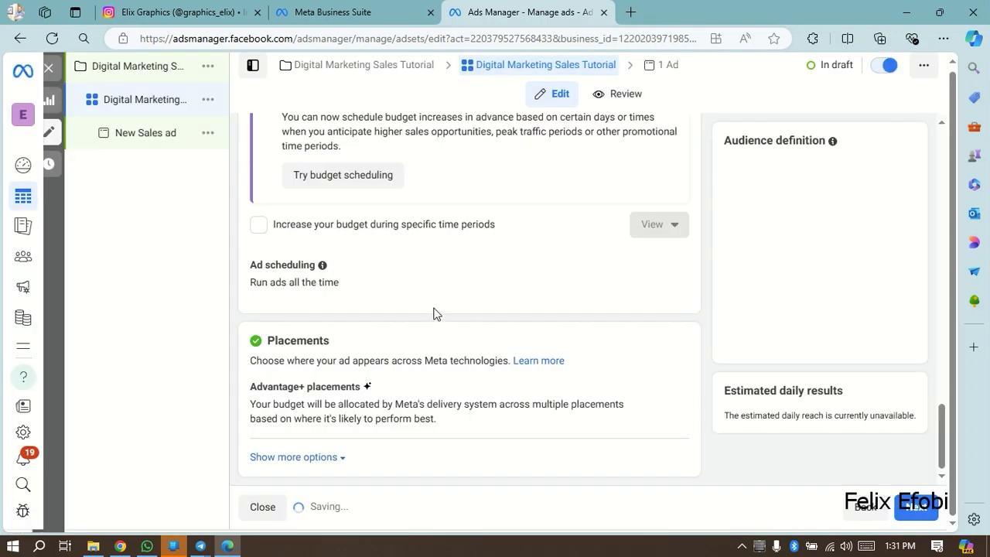
pyautogui.scroll(7, 433, 313)
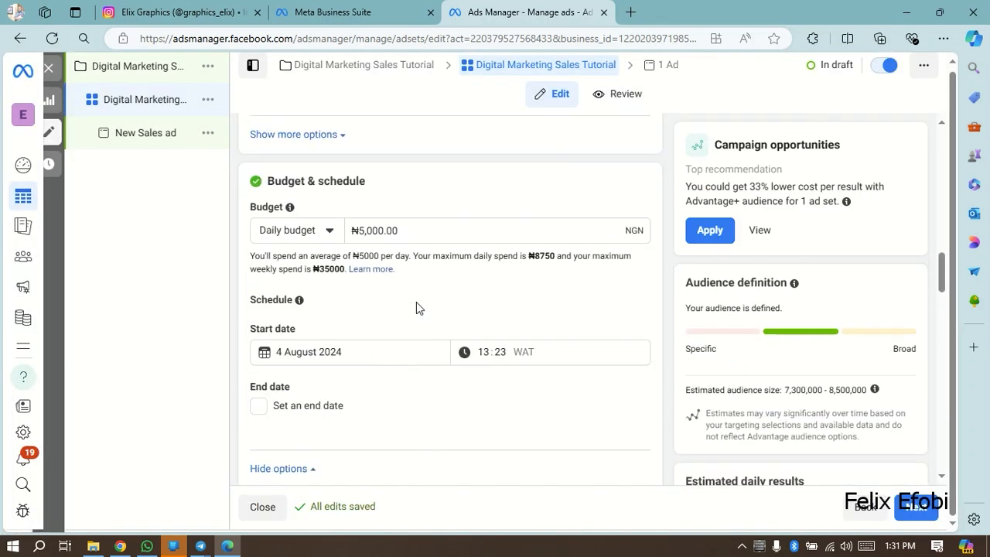
# Step: Open the audience age range for editing and set the minimum age to 25
pyautogui.scroll(2, 379, 305)
pyautogui.scroll(-8, 376, 313)
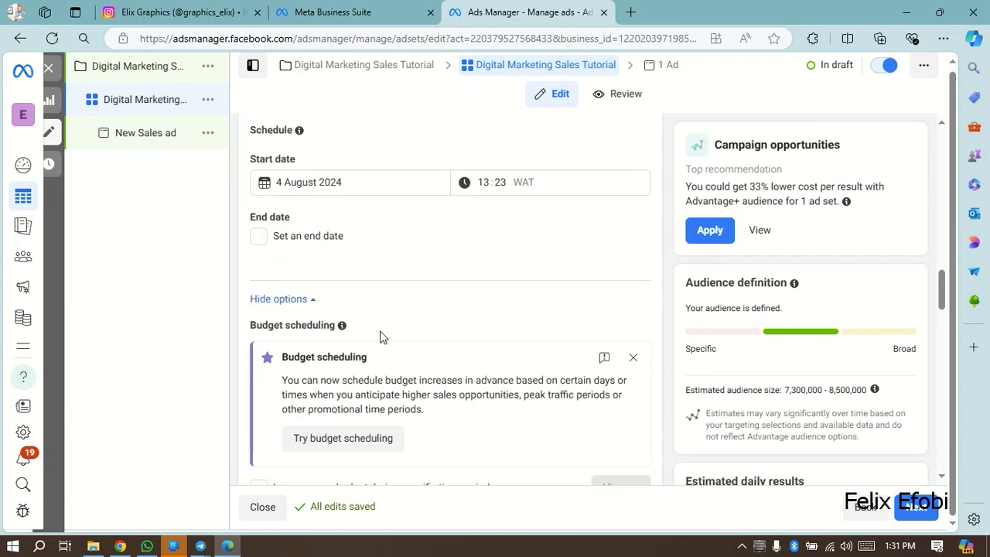
pyautogui.scroll(-9, 376, 352)
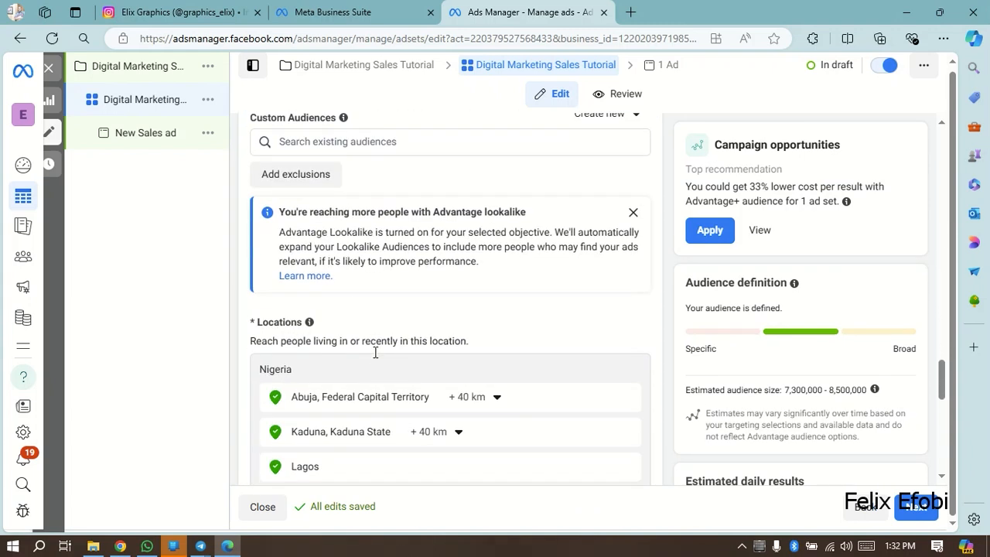
pyautogui.scroll(-1, 373, 356)
pyautogui.scroll(-2, 608, 272)
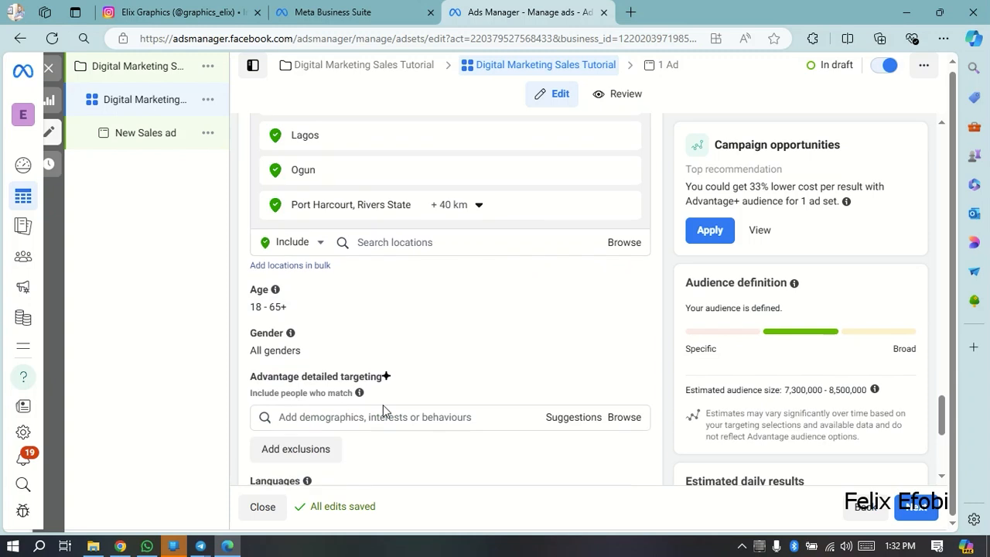
pyautogui.click(626, 260)
pyautogui.click(300, 285)
pyautogui.scroll(-3, 294, 418)
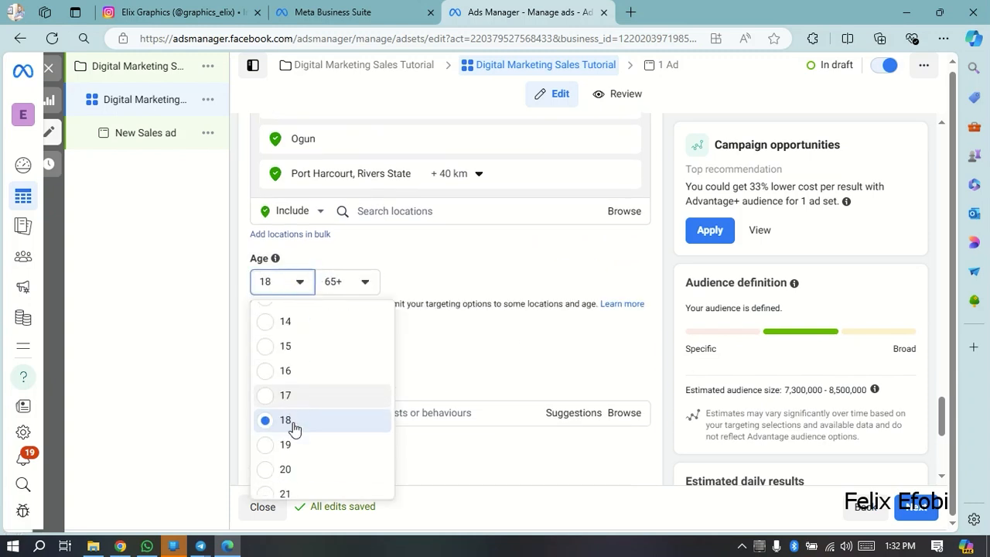
pyautogui.scroll(-1, 294, 429)
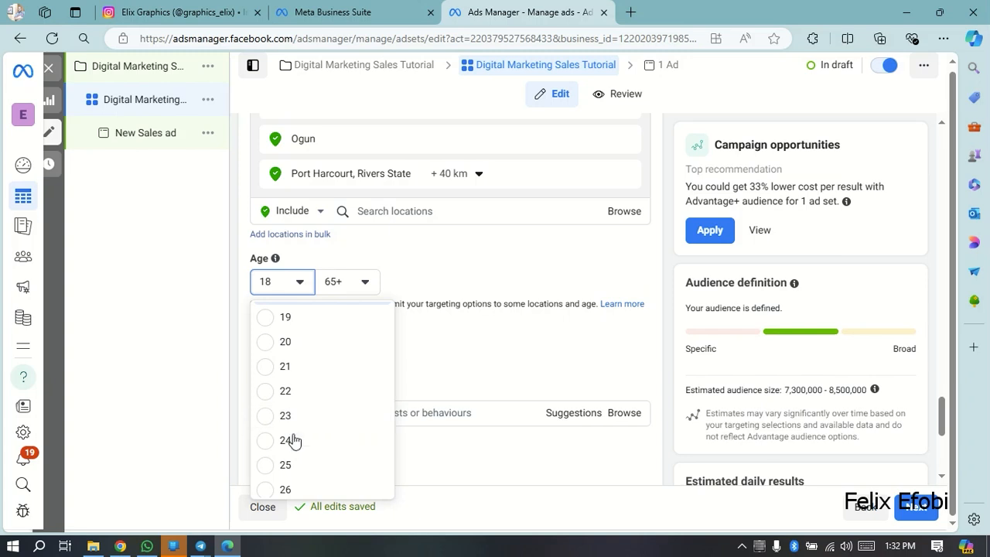
pyautogui.scroll(-2, 291, 445)
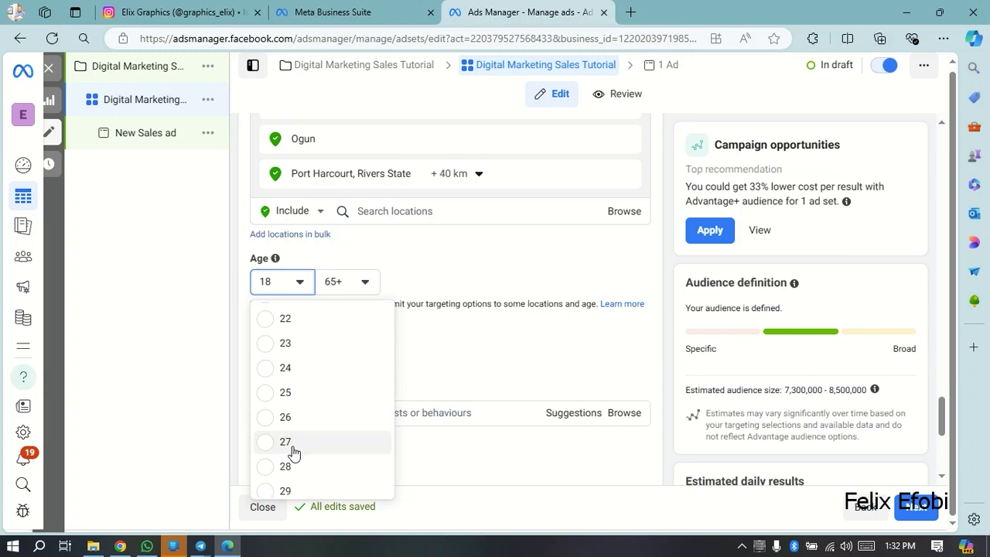
pyautogui.click(270, 403)
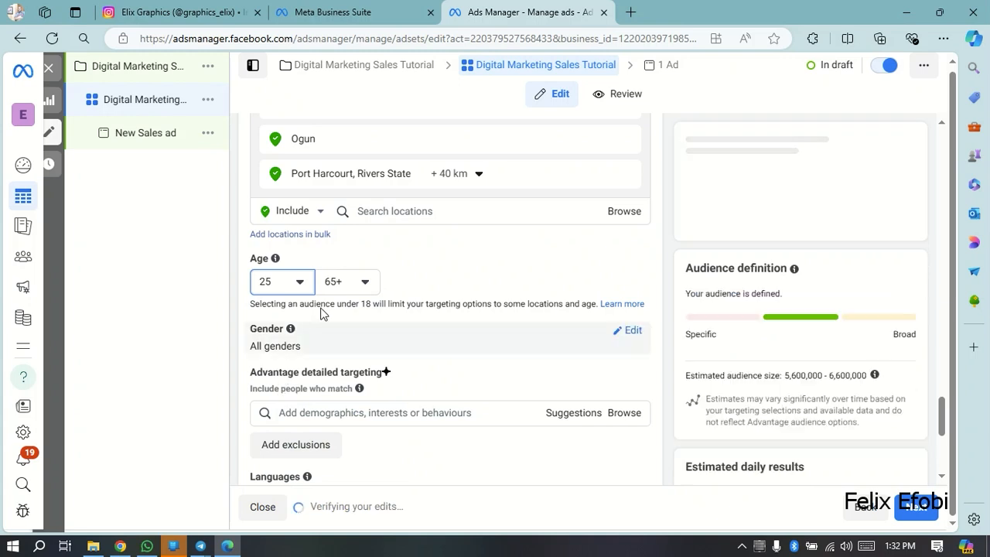
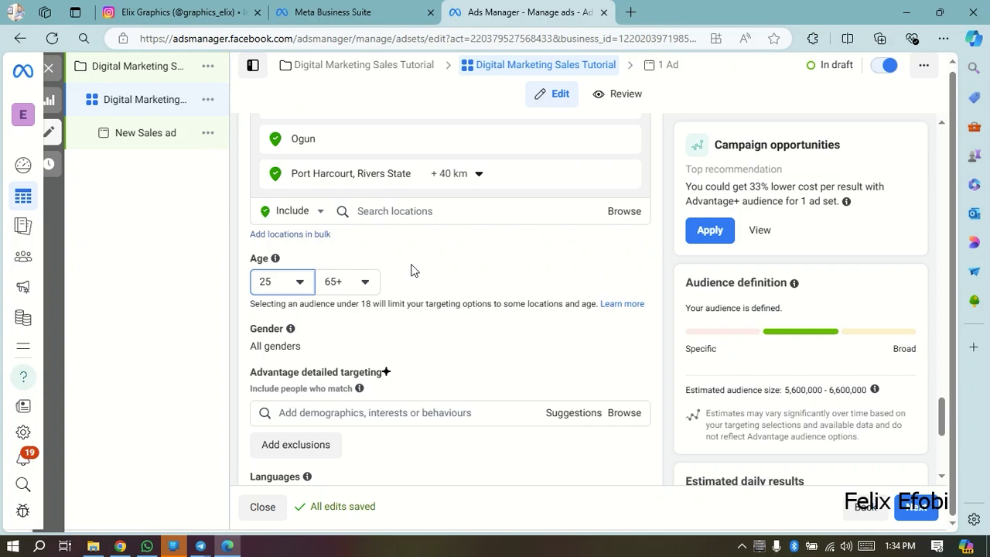
# Step: Change the audience's minimum age to 27
pyautogui.click(302, 282)
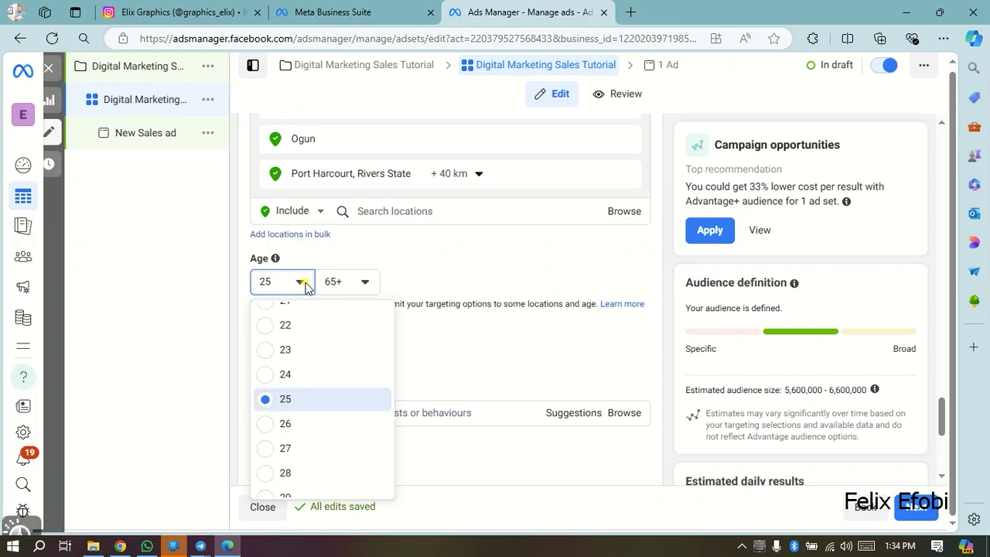
pyautogui.click(285, 451)
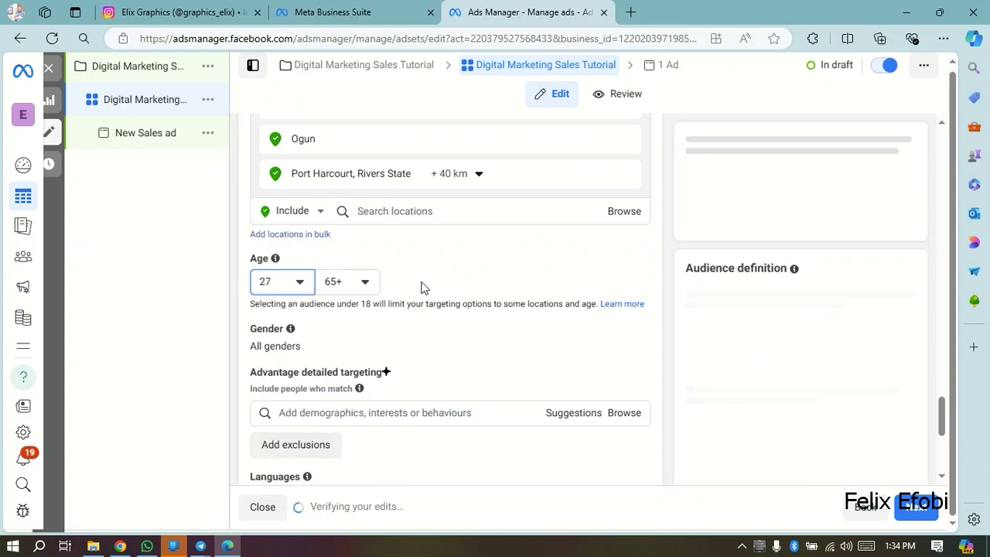
pyautogui.click(458, 270)
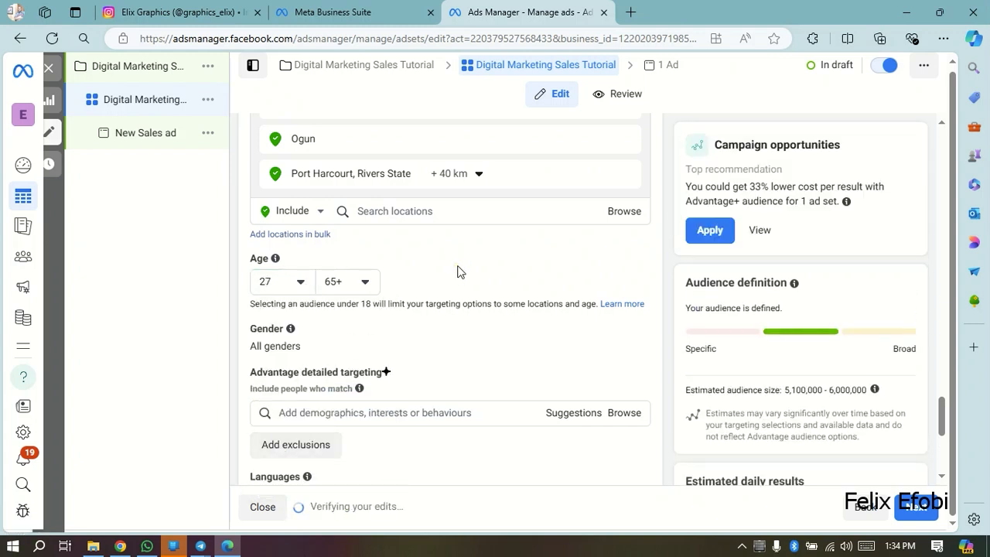
# Step: Open the audience's gender setting for editing
pyautogui.scroll(-1, 458, 271)
pyautogui.scroll(-1, 457, 271)
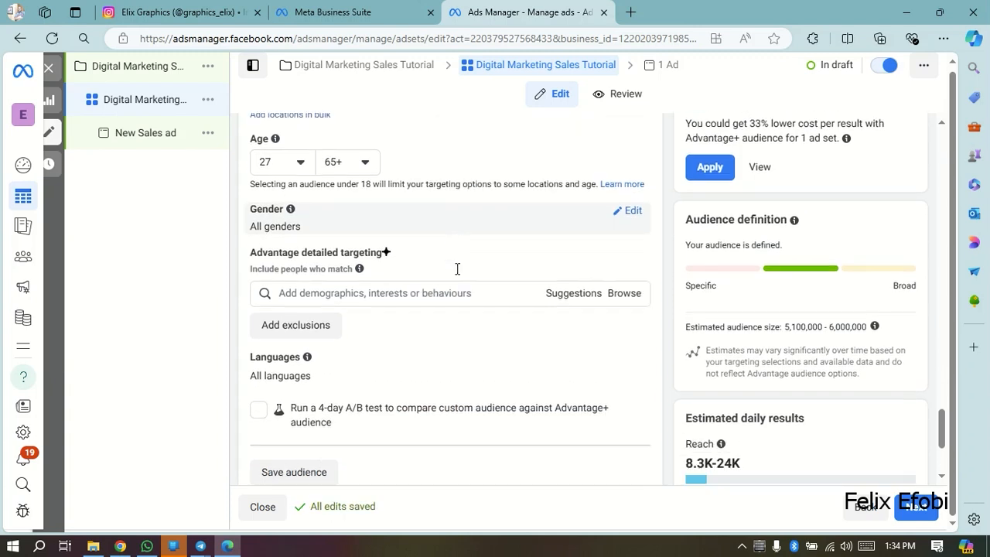
pyautogui.scroll(1, 315, 208)
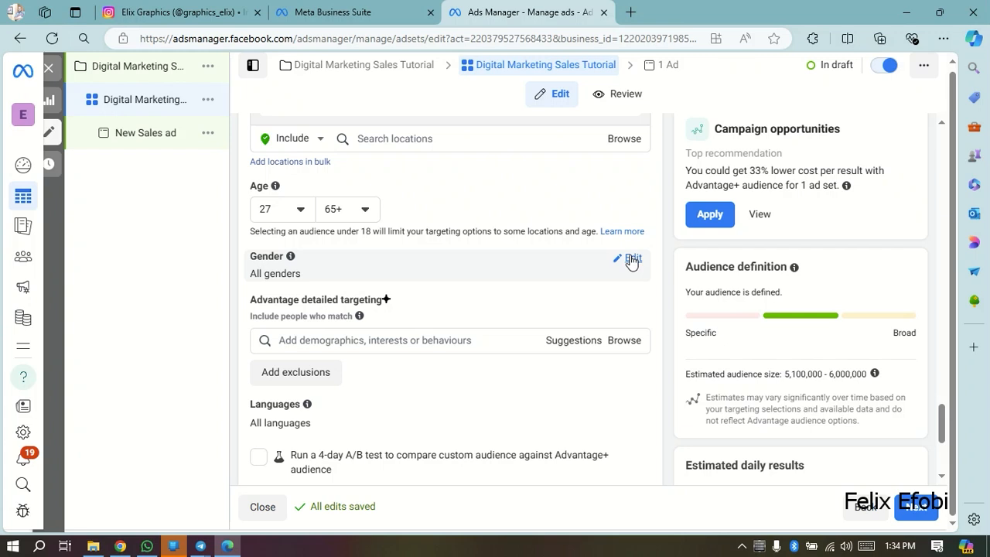
pyautogui.click(632, 260)
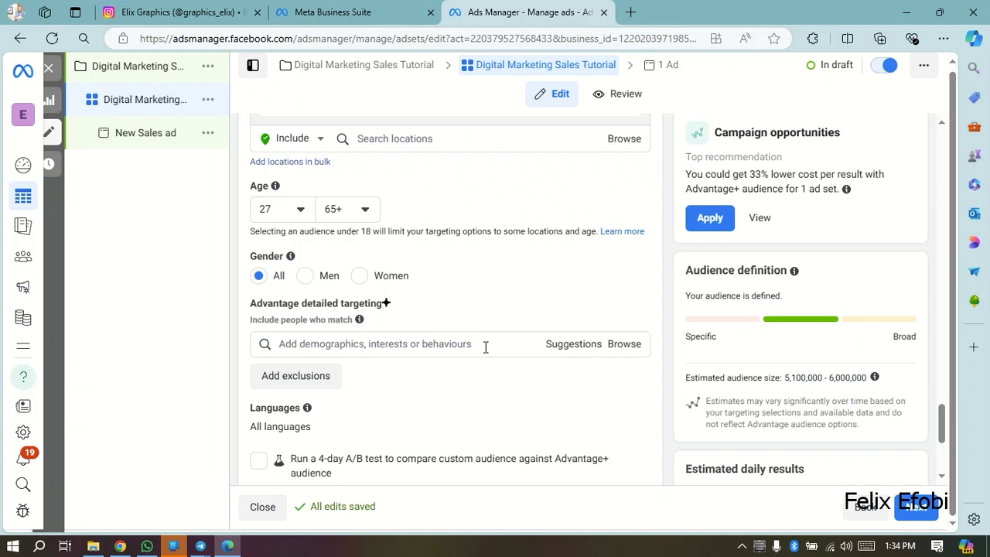
# Step: Search the detailed targeting for "Business" and add the interest Management (business and finance)
pyautogui.click(445, 343)
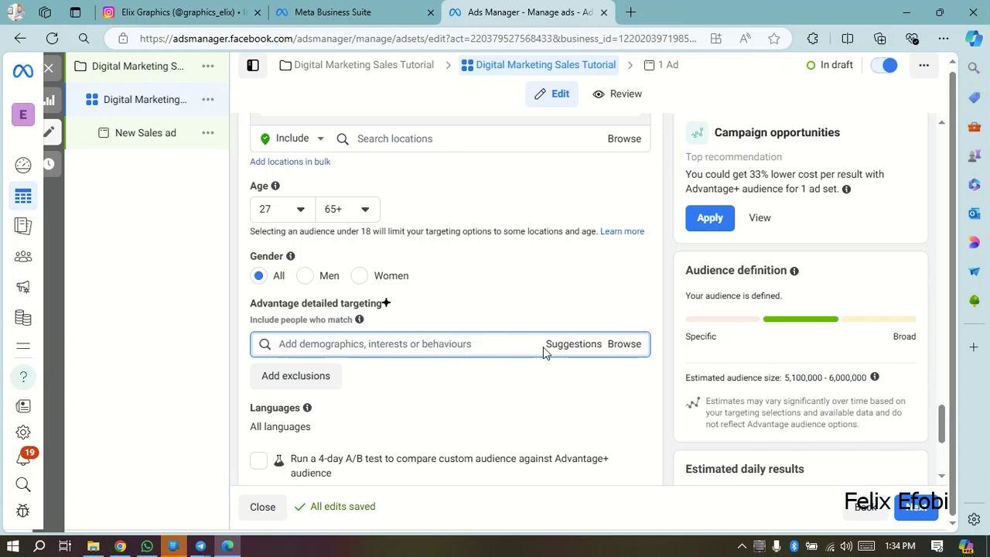
pyautogui.scroll(1, 543, 346)
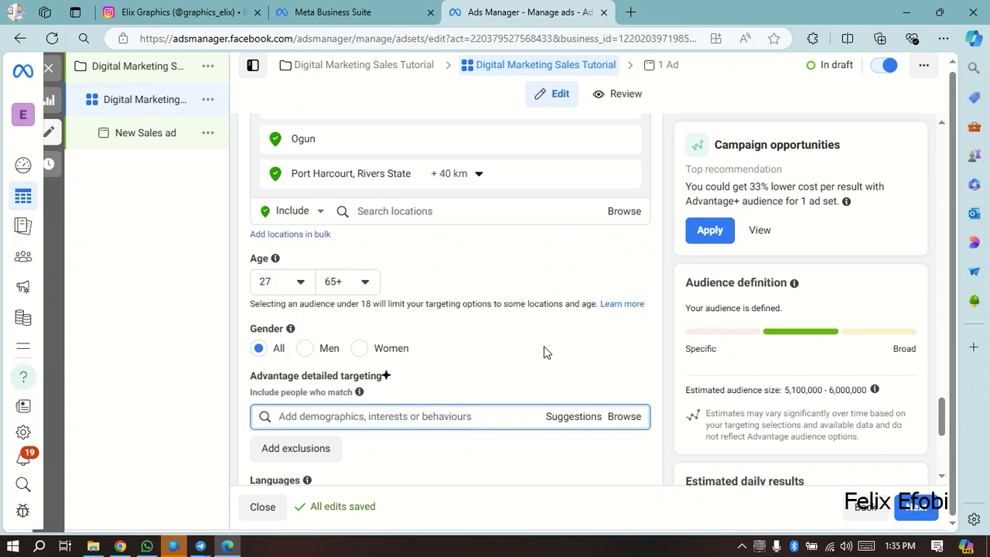
pyautogui.hotkey('alt', 'p')
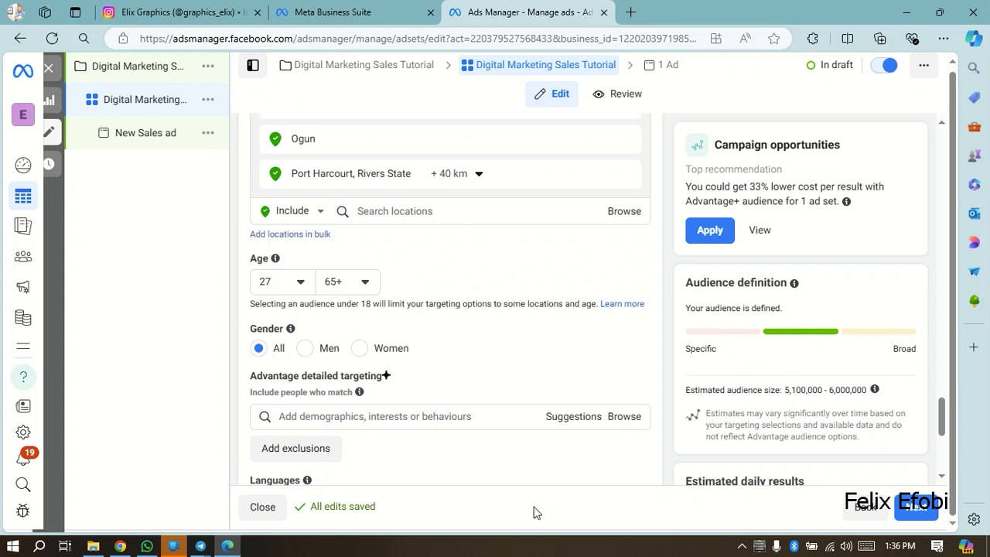
pyautogui.scroll(-1, 473, 404)
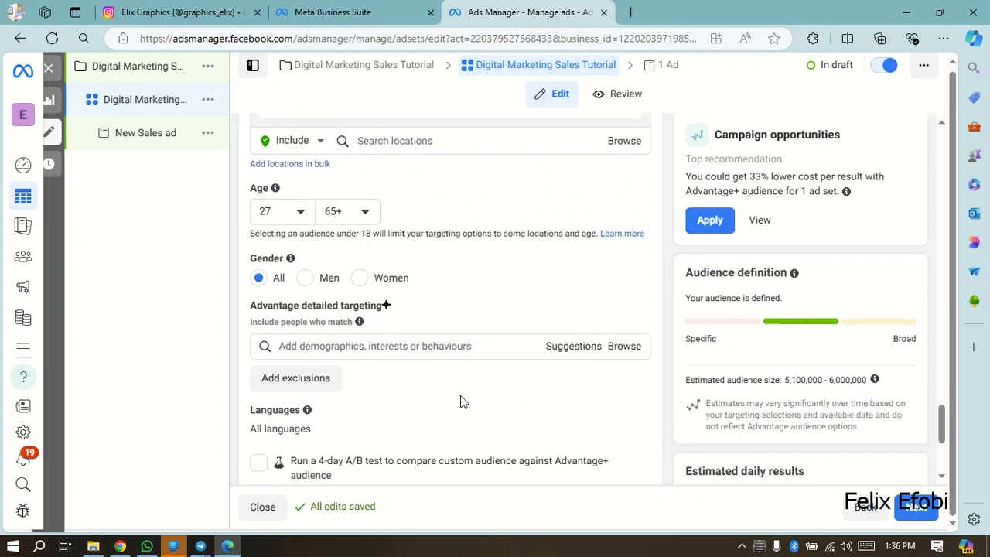
pyautogui.click(390, 343)
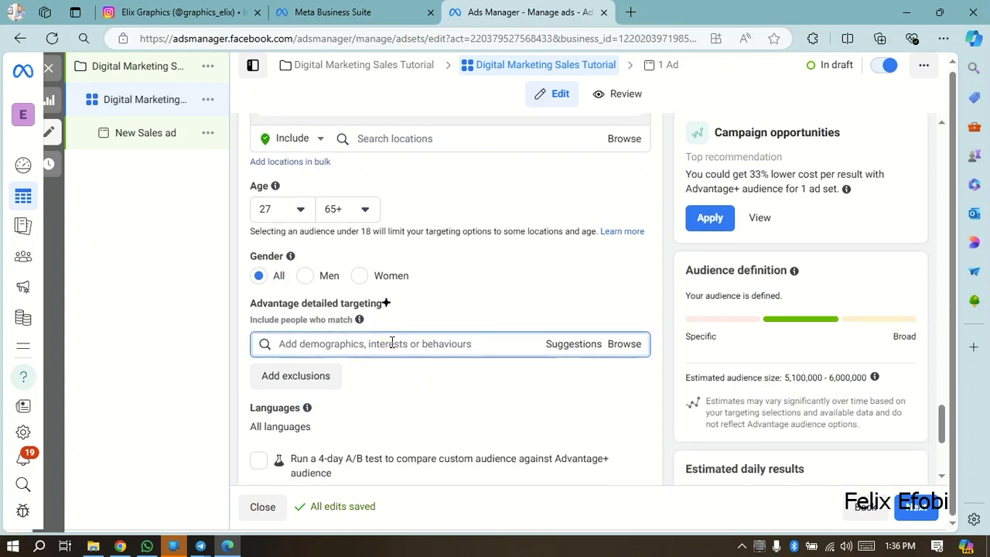
pyautogui.write('Business')
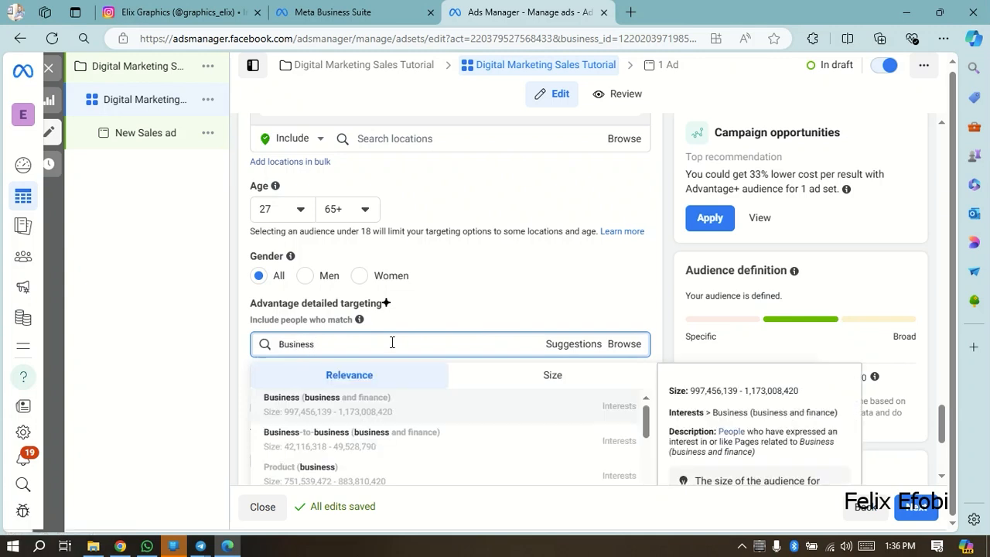
pyautogui.scroll(-2, 371, 414)
pyautogui.scroll(-1, 368, 432)
pyautogui.scroll(1, 367, 433)
pyautogui.scroll(-2, 678, 279)
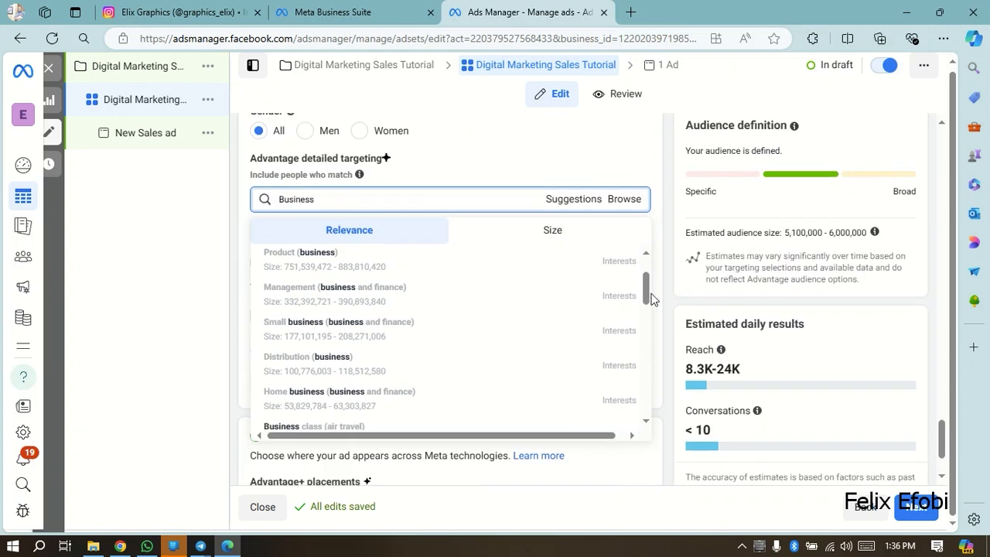
pyautogui.scroll(2, 325, 387)
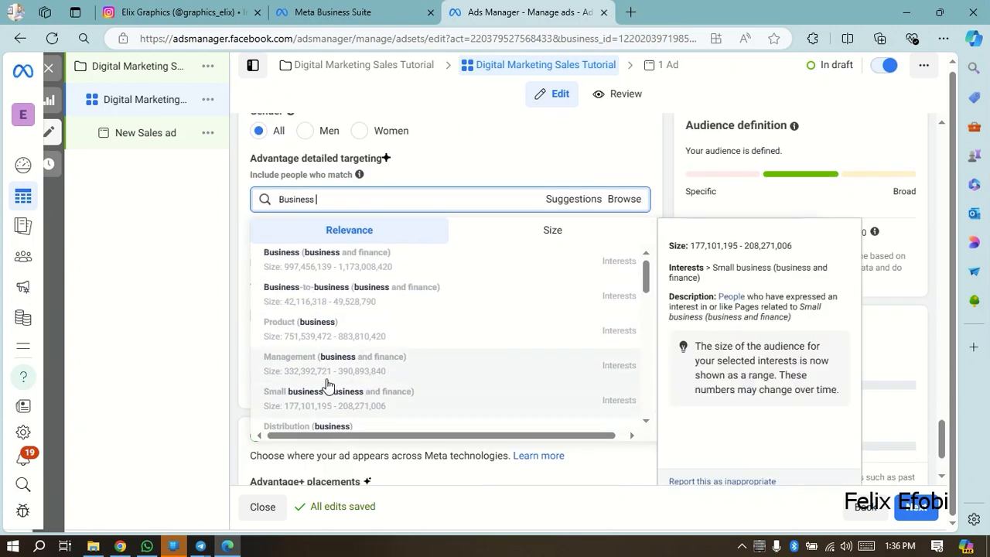
pyautogui.scroll(1, 326, 386)
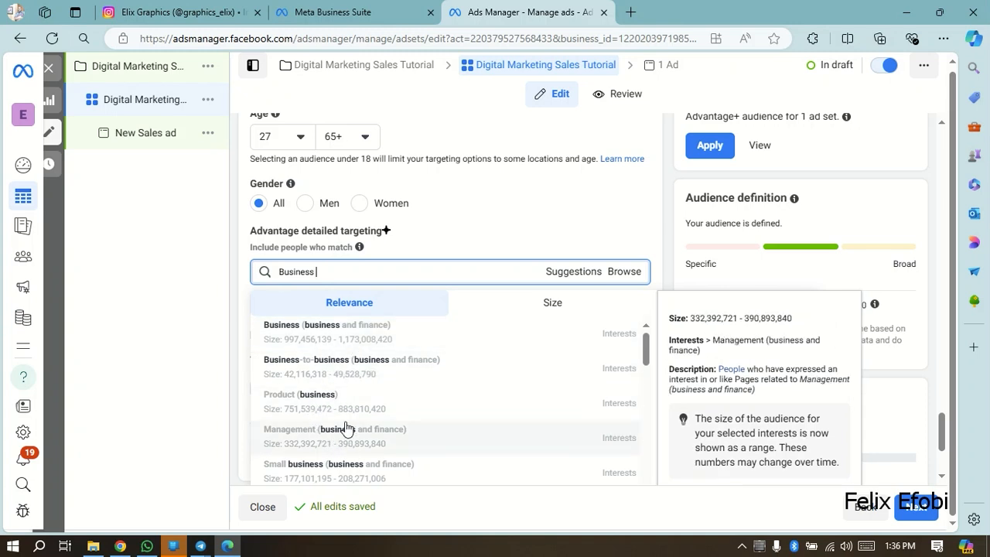
pyautogui.scroll(-1, 340, 426)
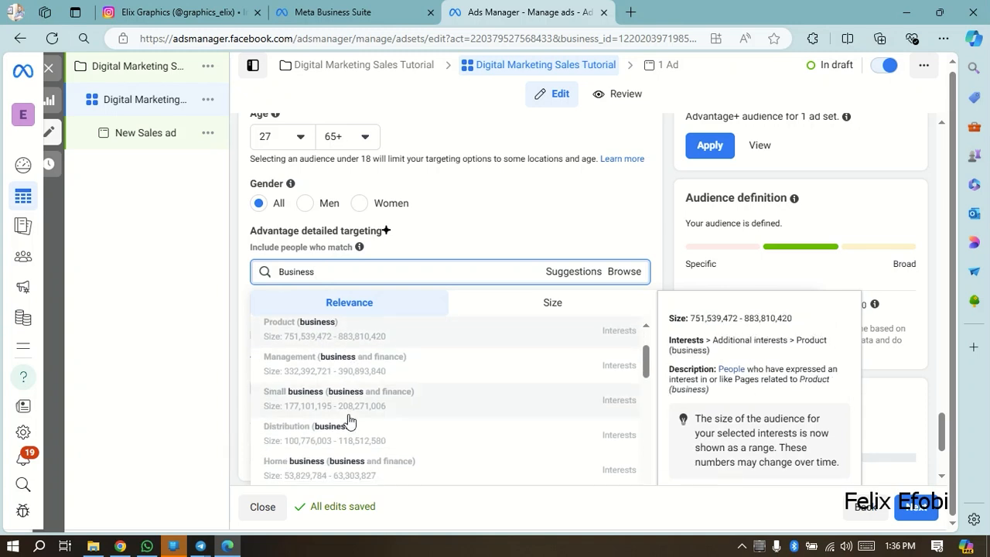
pyautogui.click(335, 366)
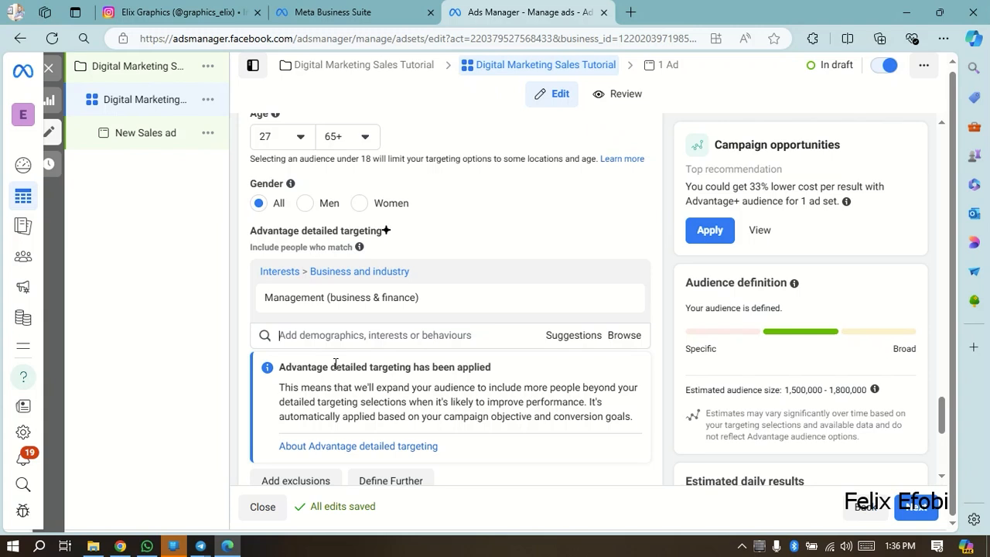
# Step: Search the detailed targeting for "business" again and add the behaviour Small business owners
pyautogui.write('business')
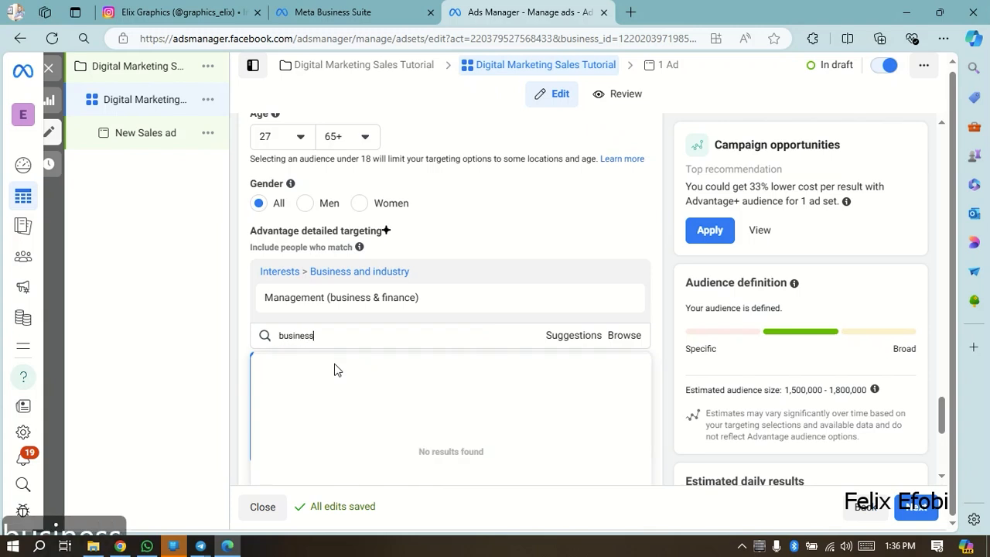
pyautogui.scroll(-2, 402, 410)
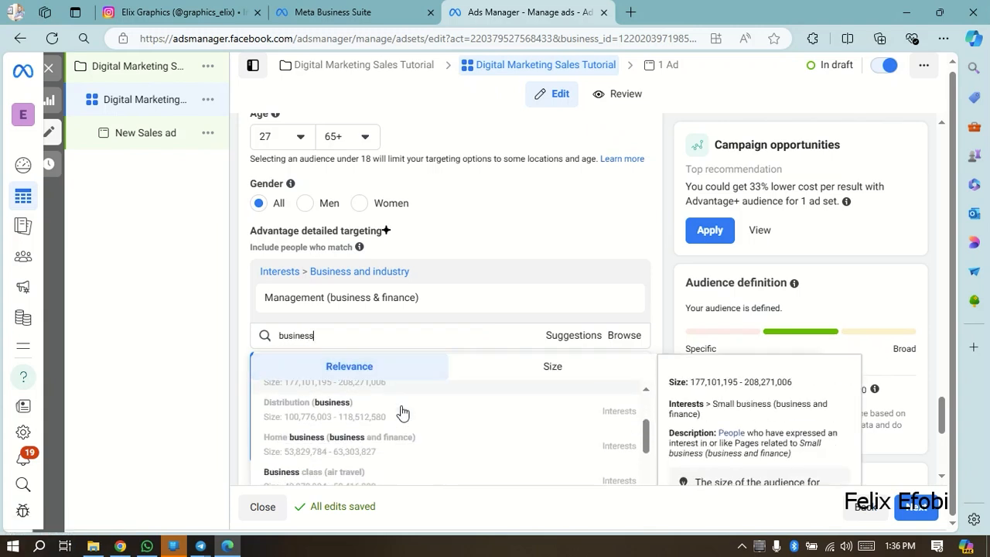
pyautogui.scroll(2, 360, 431)
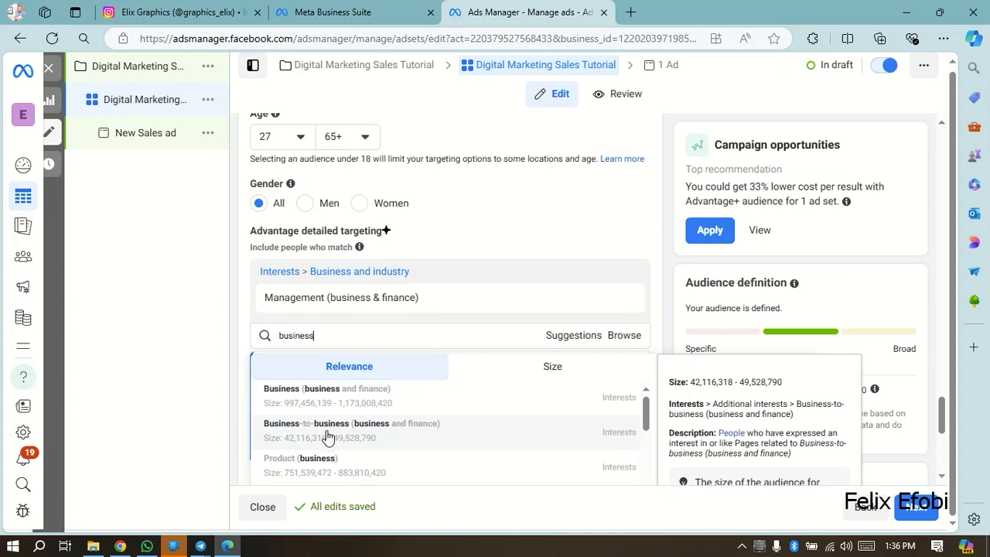
pyautogui.scroll(-3, 324, 442)
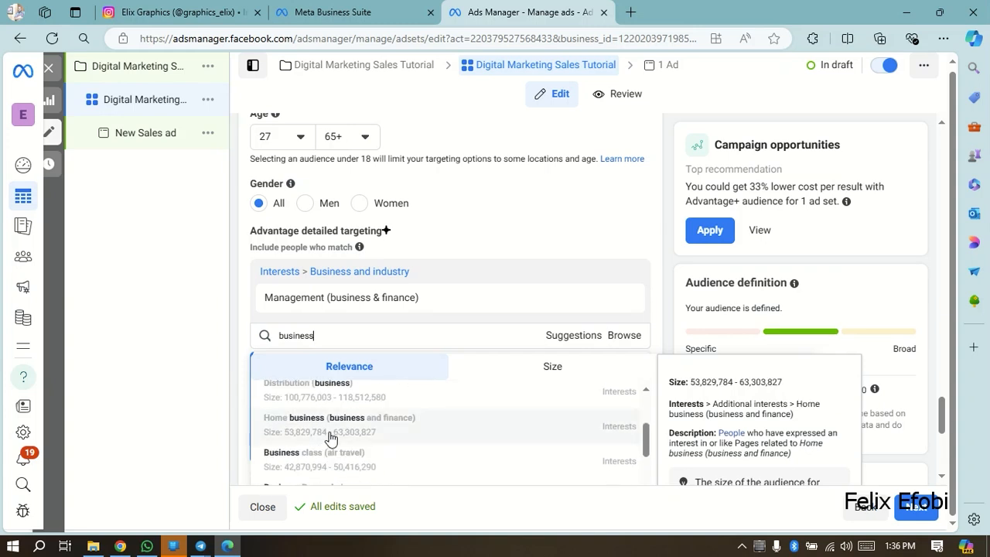
pyautogui.scroll(-4, 330, 438)
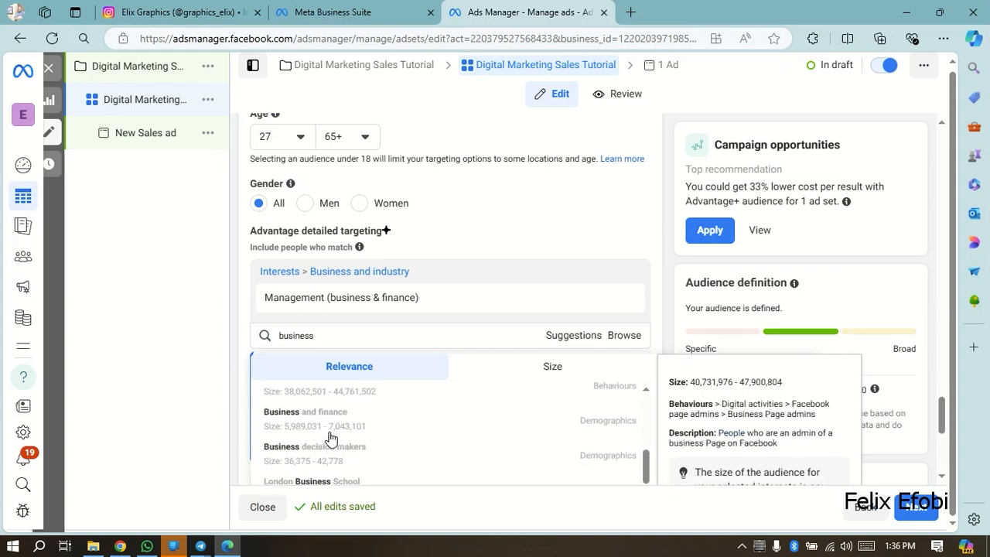
pyautogui.scroll(2, 331, 439)
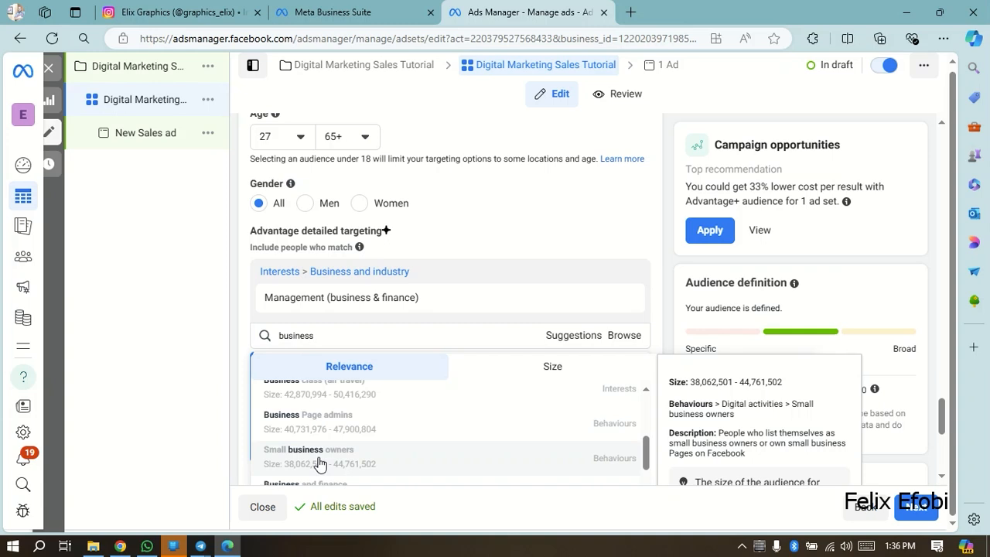
pyautogui.click(319, 460)
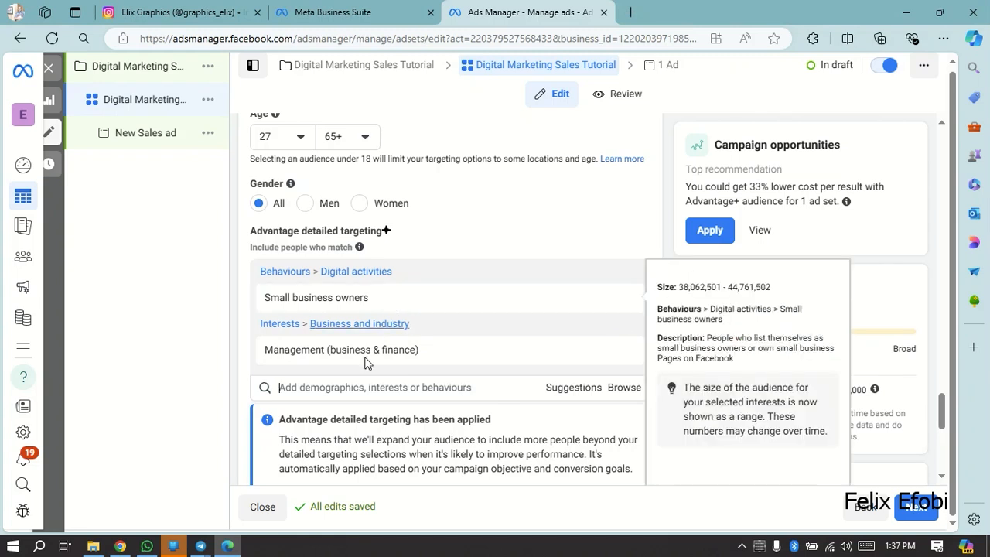
# Step: Search the detailed targeting for "organiza" and add the interest Entrepreneurs' Organization
pyautogui.click(382, 389)
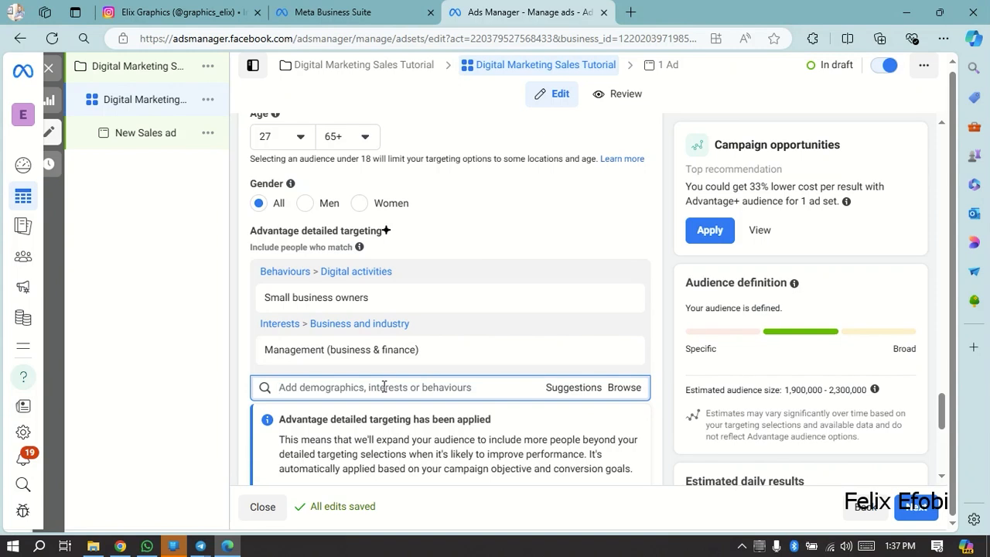
pyautogui.write('org')
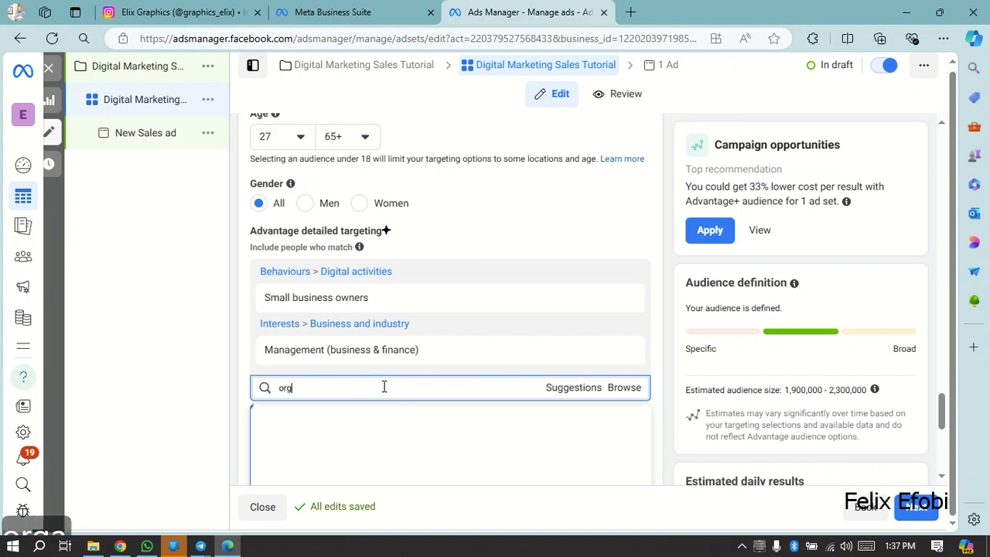
pyautogui.write('aniza')
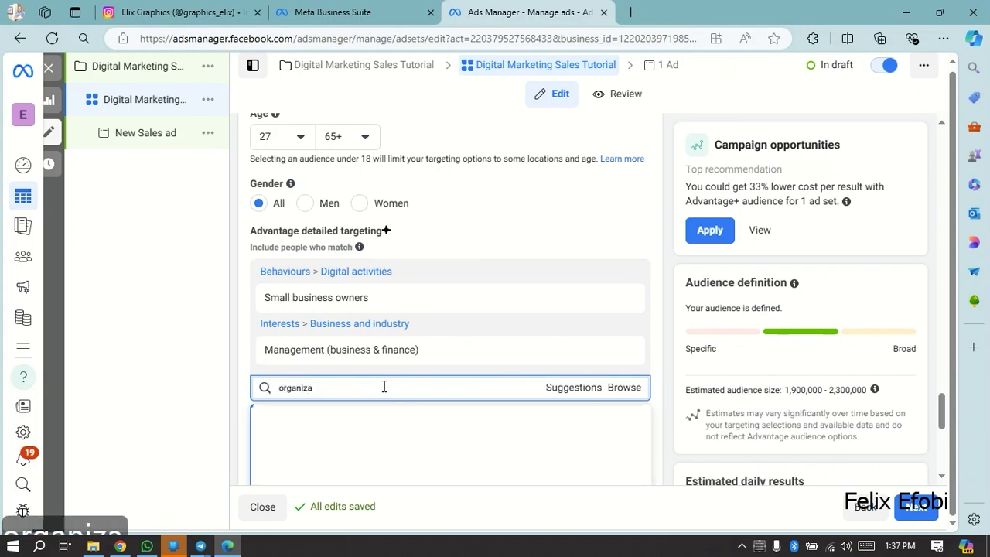
pyautogui.scroll(-3, 331, 431)
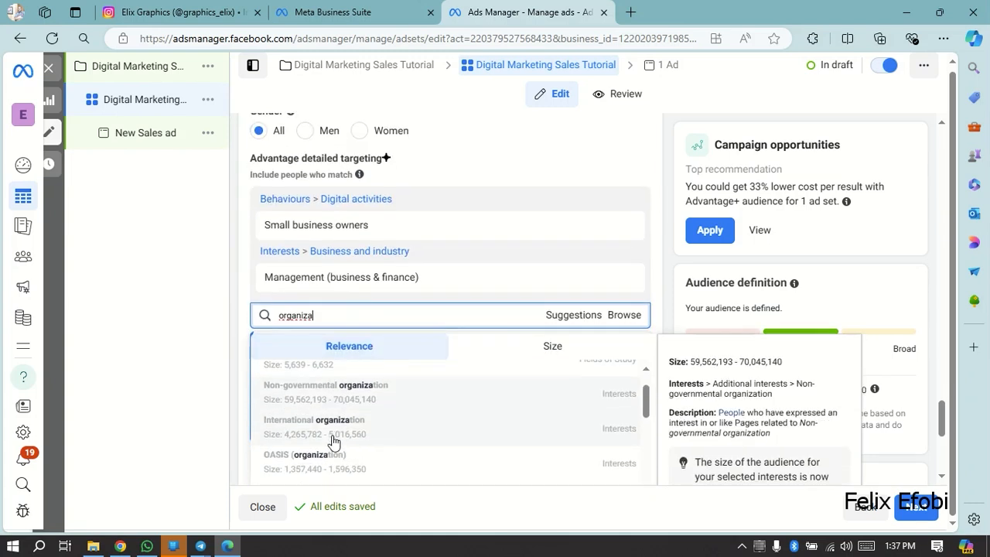
pyautogui.scroll(-1, 361, 430)
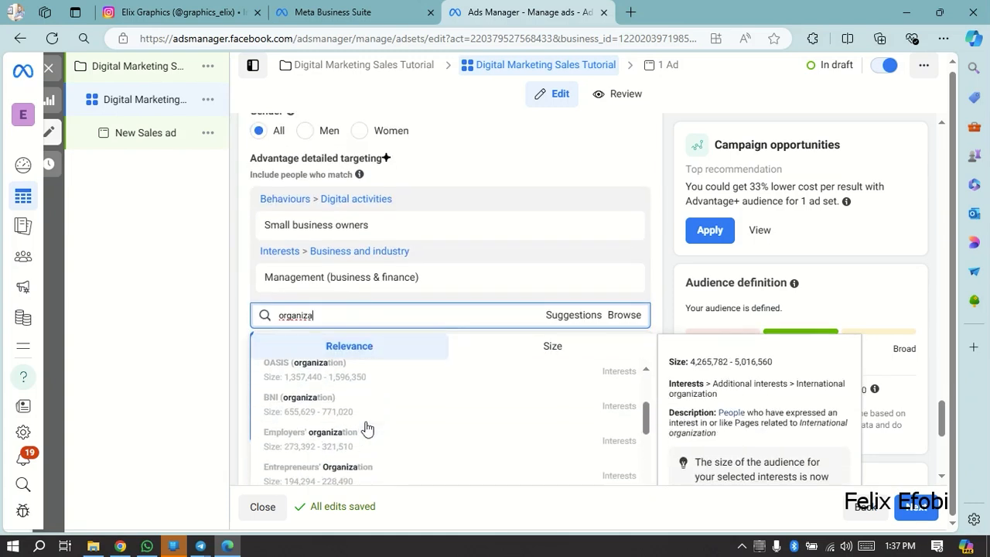
pyautogui.scroll(-1, 366, 456)
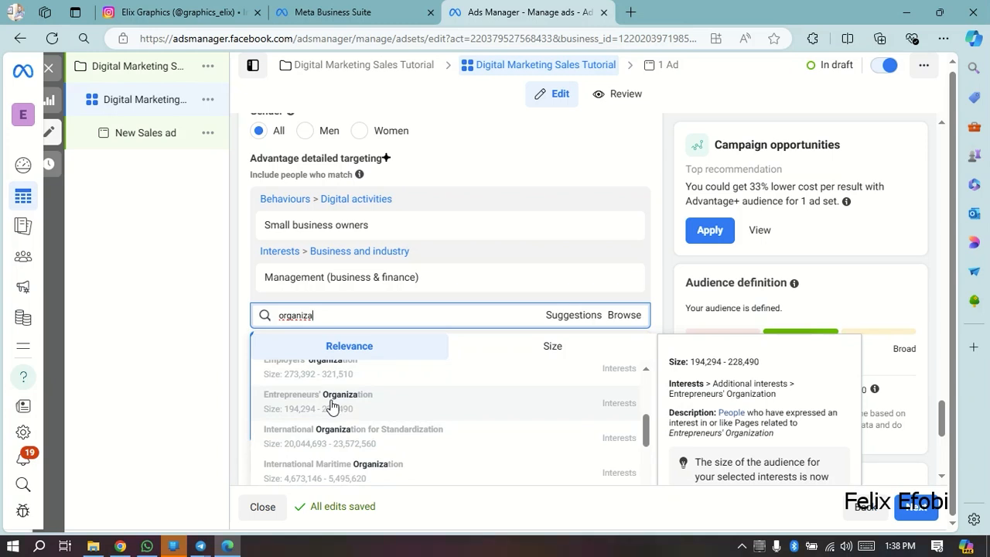
pyautogui.click(331, 405)
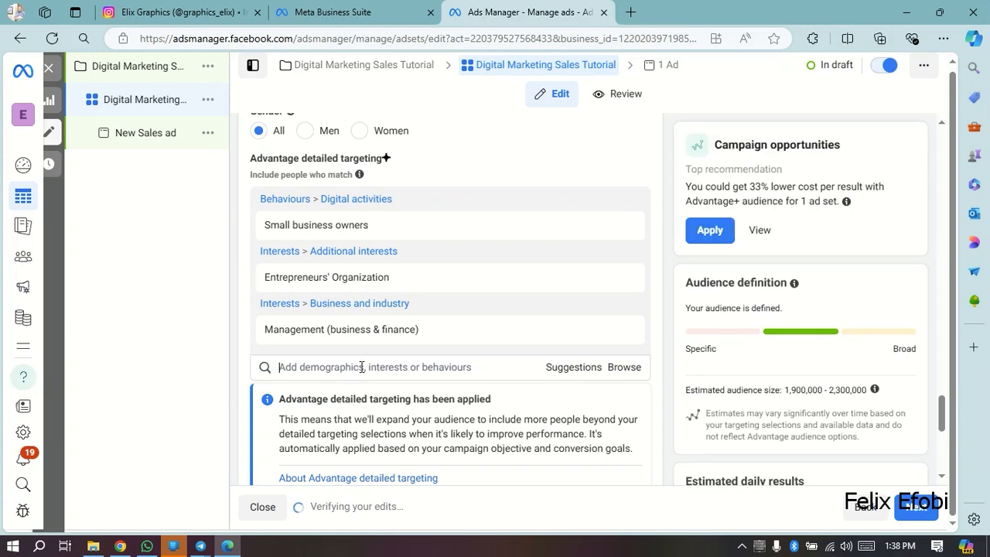
# Step: Search the detailed targeting for "big business" and add the behaviour Instagram business profile admins
pyautogui.click(361, 366)
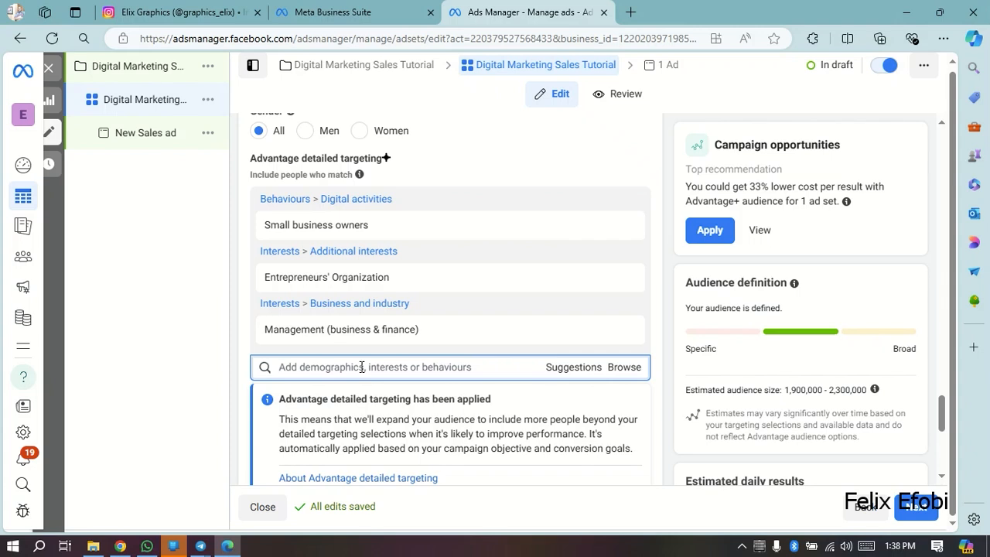
pyautogui.write('big bu')
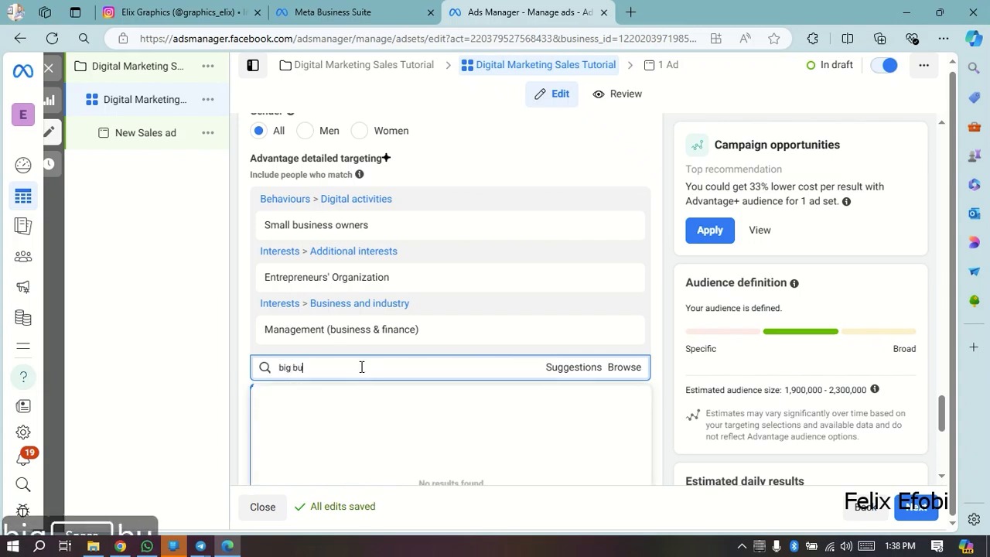
pyautogui.write('siness')
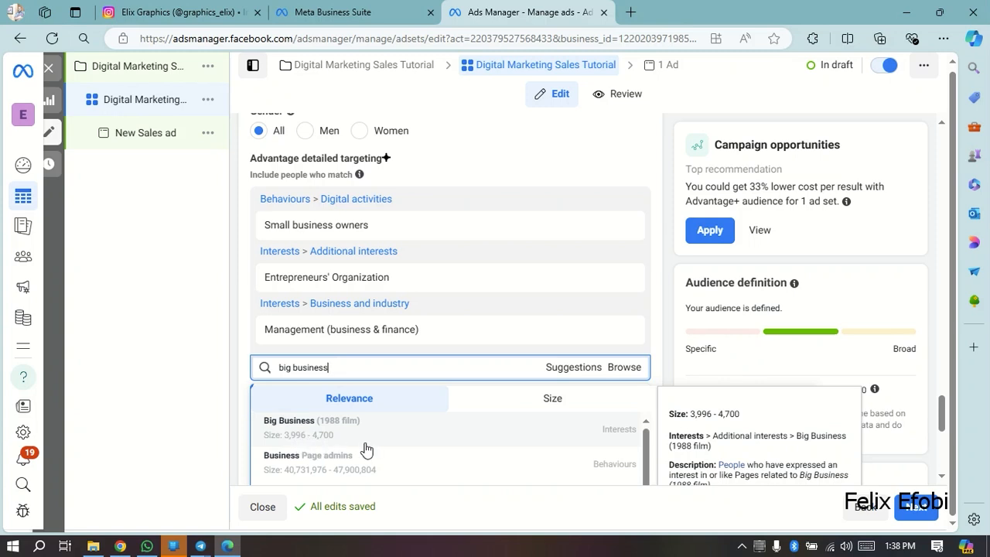
pyautogui.scroll(-2, 313, 439)
pyautogui.scroll(3, 325, 453)
pyautogui.scroll(1, 325, 452)
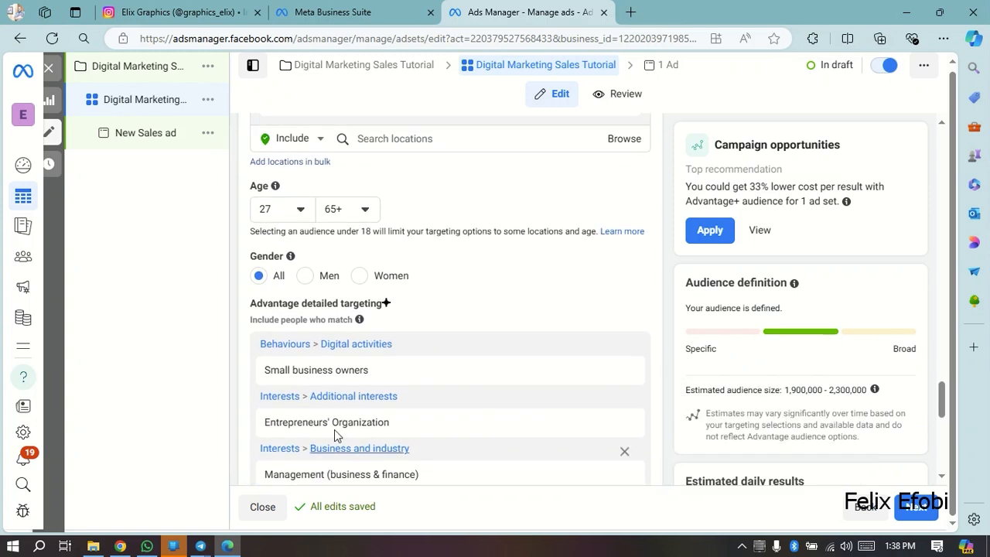
pyautogui.scroll(-4, 336, 435)
pyautogui.scroll(1, 334, 329)
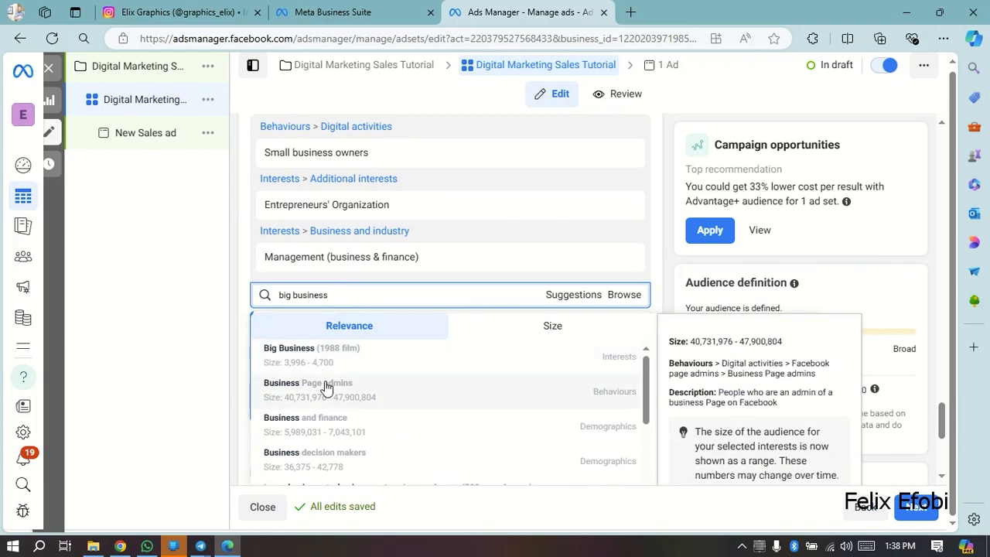
pyautogui.scroll(1, 324, 387)
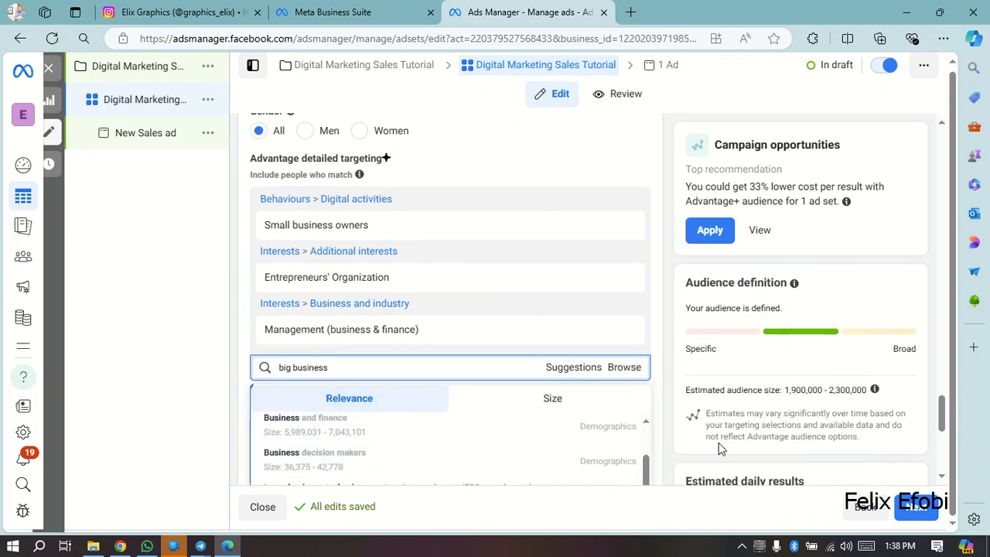
pyautogui.scroll(-2, 719, 442)
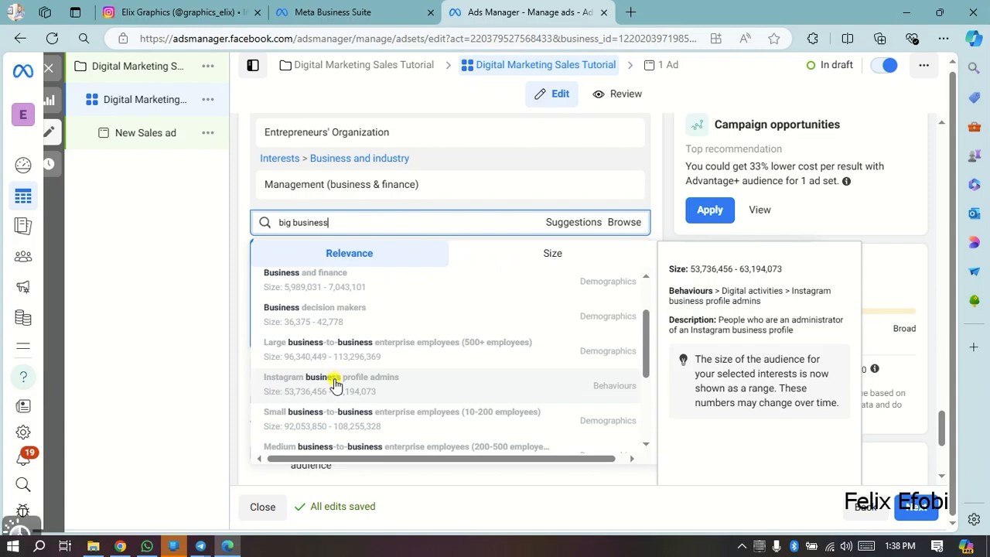
pyautogui.click(334, 383)
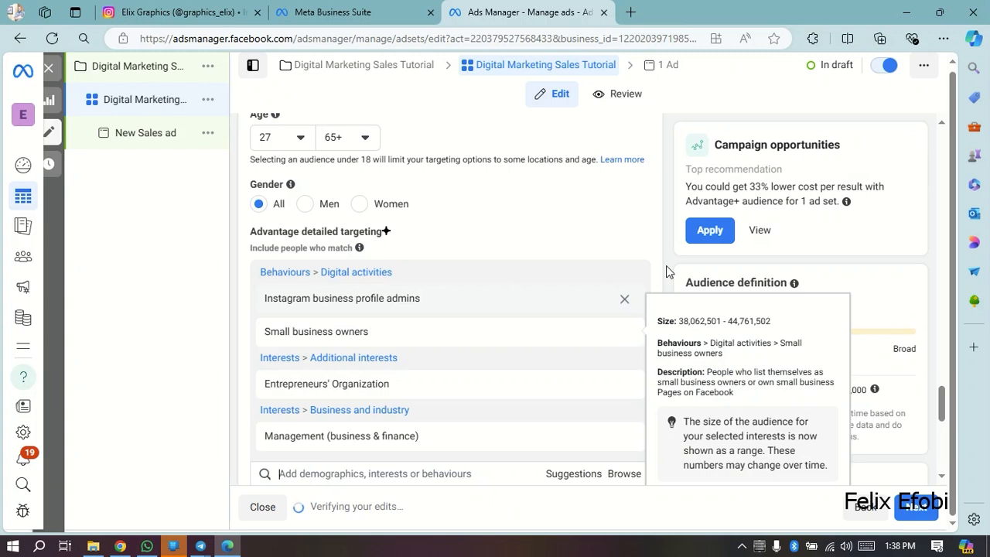
# Step: Search the detailed targeting for "digital mar" and add the interest Digital marketing (marketing)
pyautogui.click(396, 472)
pyautogui.write('digital')
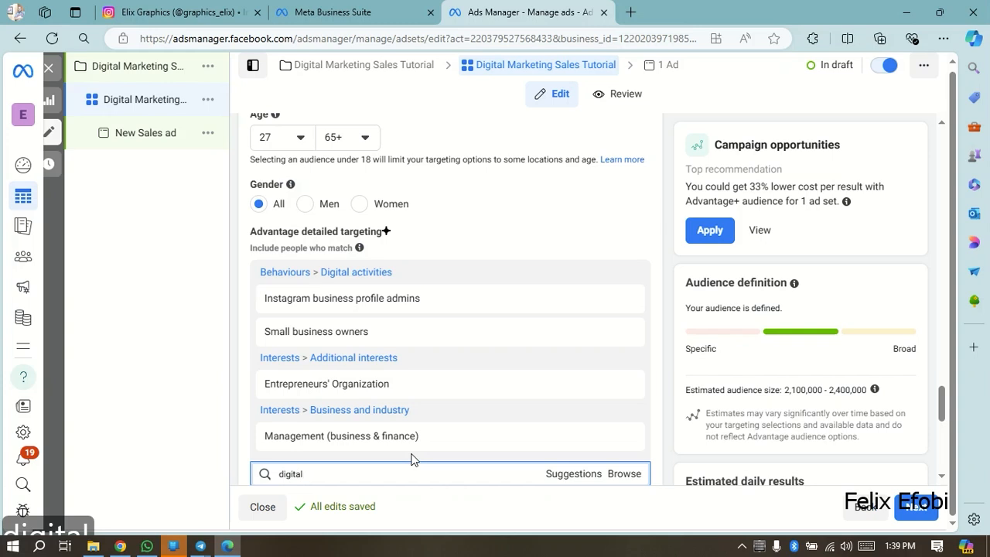
pyautogui.write(' mar')
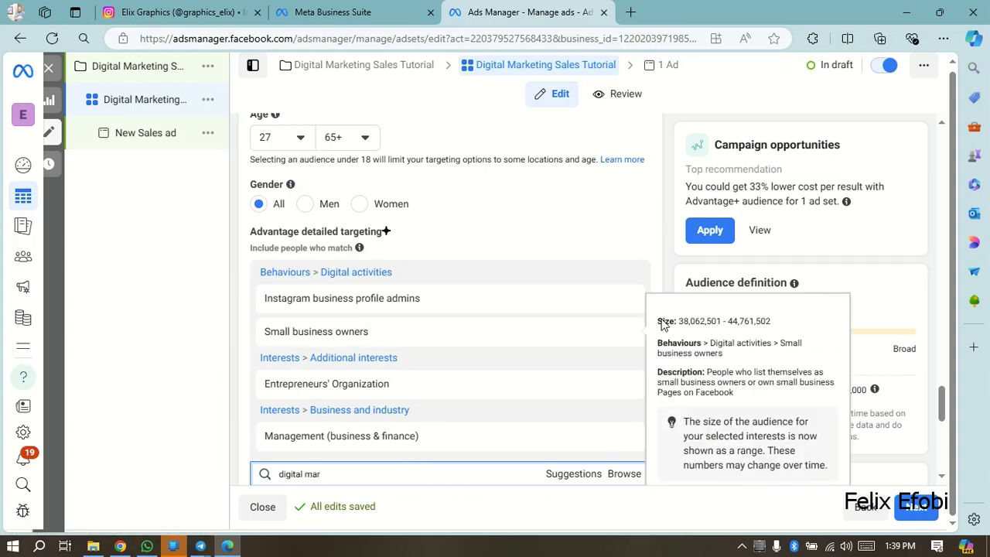
pyautogui.scroll(-1, 325, 410)
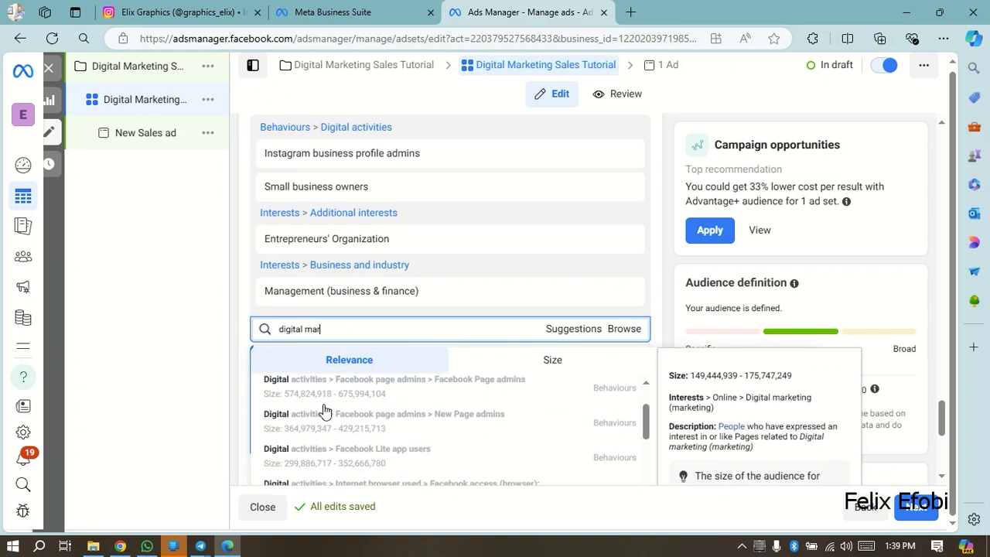
pyautogui.scroll(3, 354, 430)
pyautogui.scroll(-3, 866, 350)
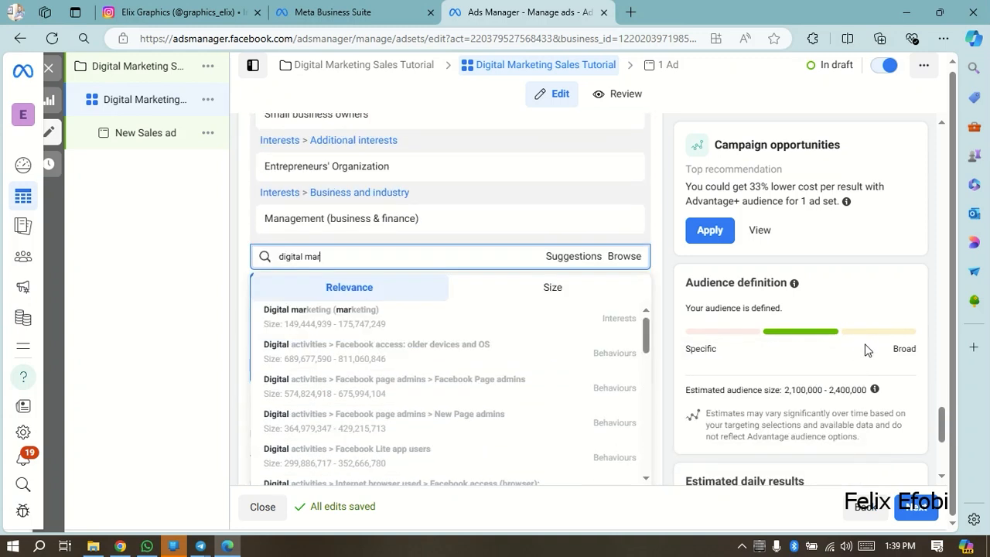
pyautogui.scroll(-2, 734, 317)
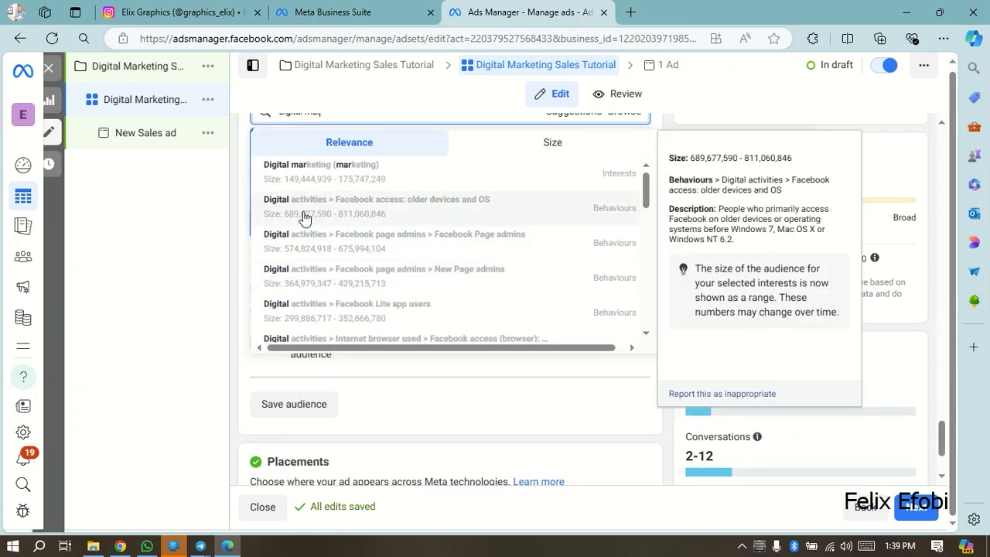
pyautogui.scroll(1, 327, 281)
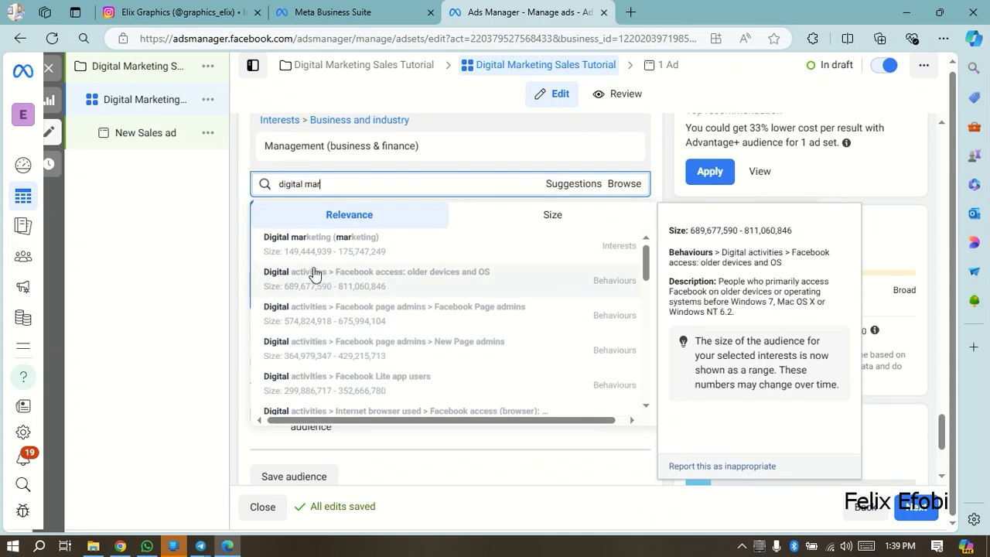
pyautogui.click(353, 253)
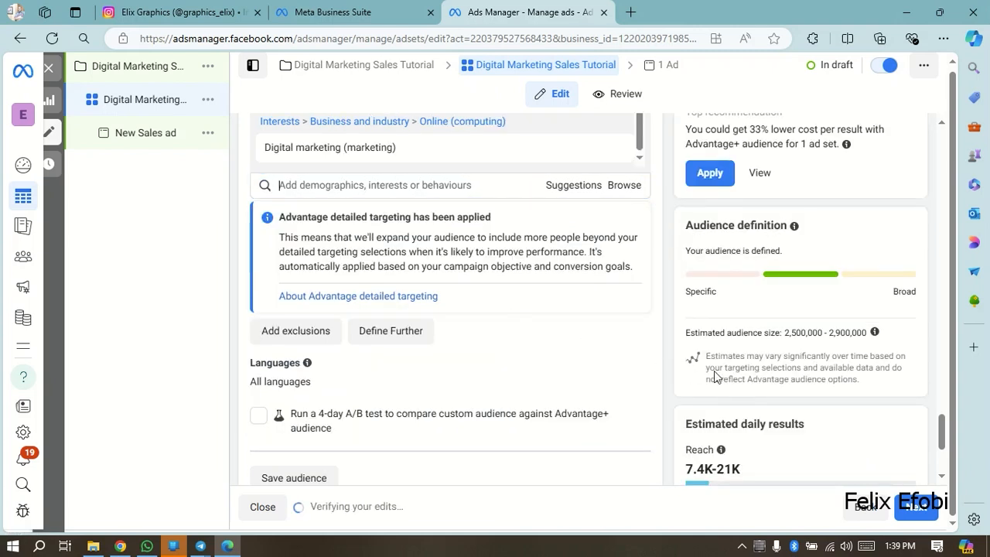
# Step: Search the detailed targeting for "social media manager" and look through the matching options
pyautogui.scroll(3, 788, 333)
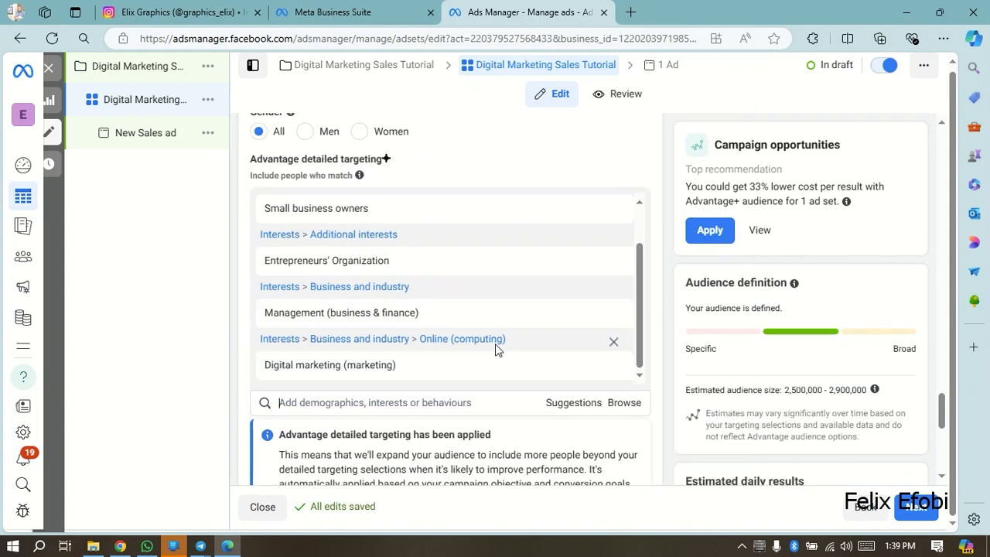
pyautogui.scroll(-2, 437, 352)
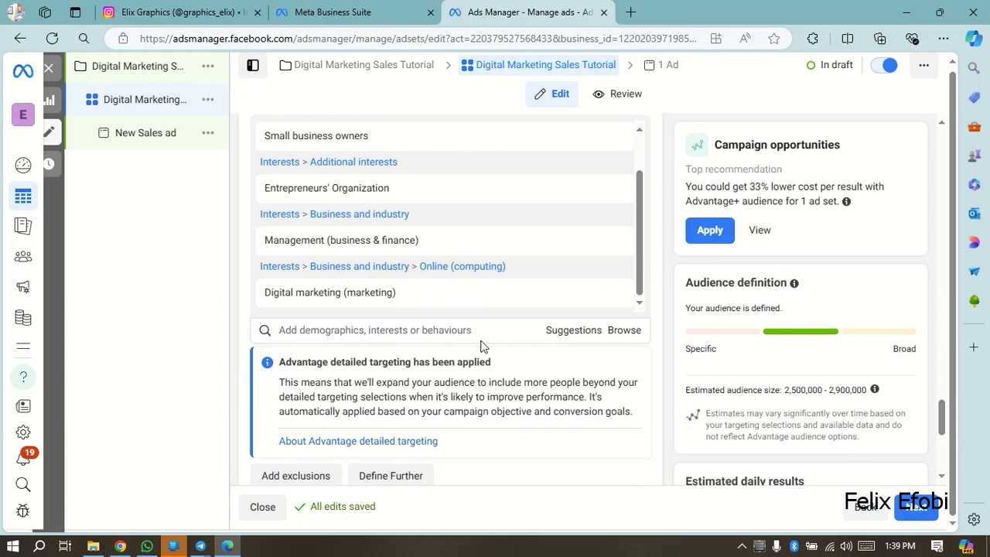
pyautogui.scroll(-2, 410, 382)
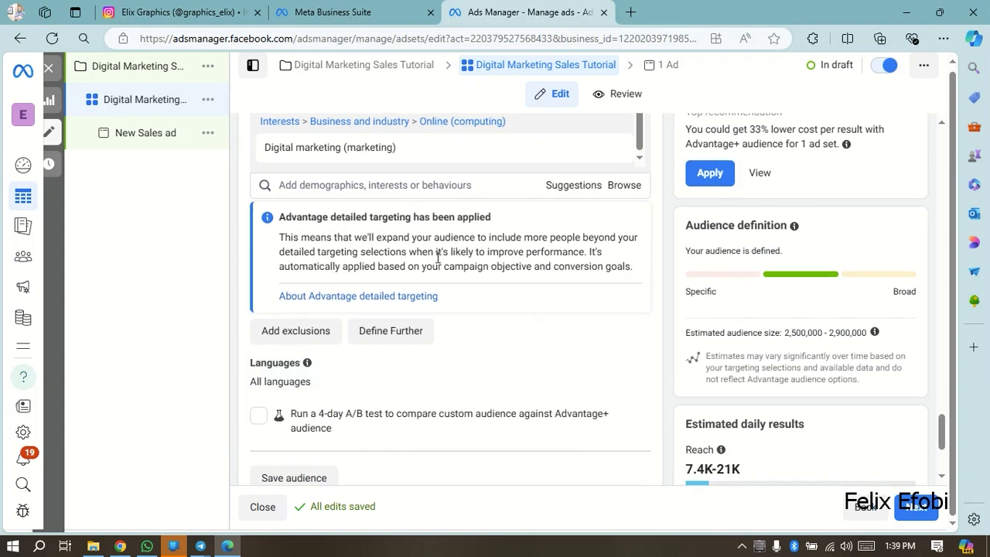
pyautogui.click(424, 187)
pyautogui.write('soci')
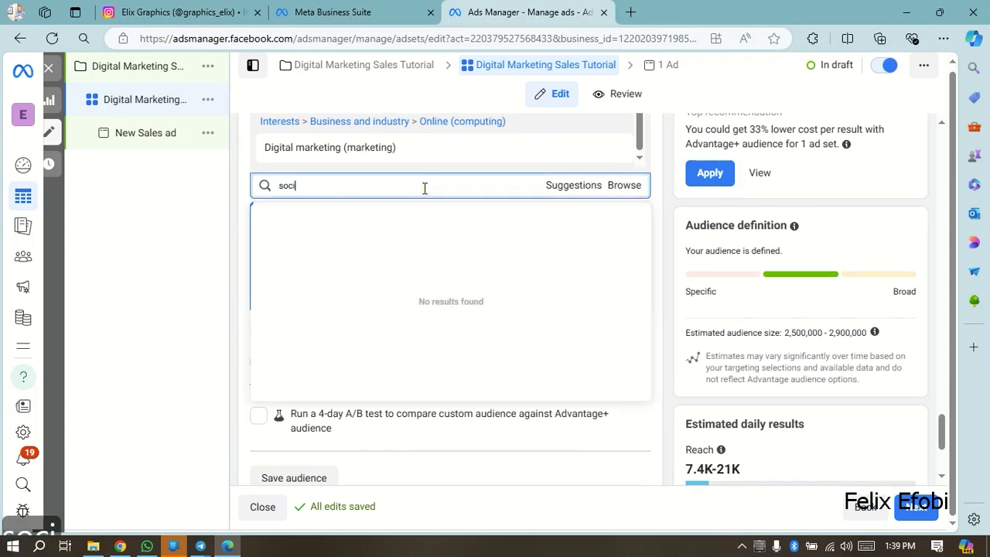
pyautogui.write('al media manager')
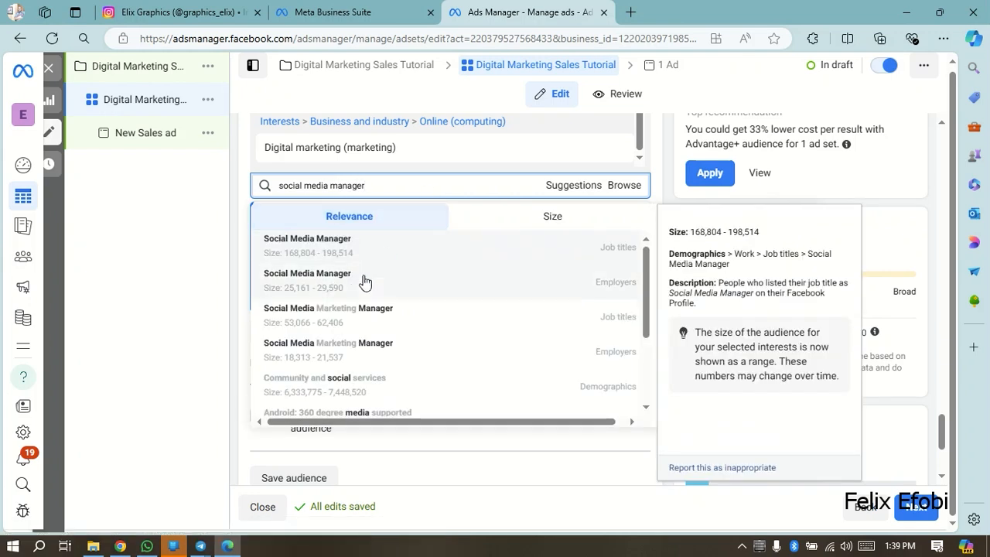
pyautogui.scroll(-3, 352, 331)
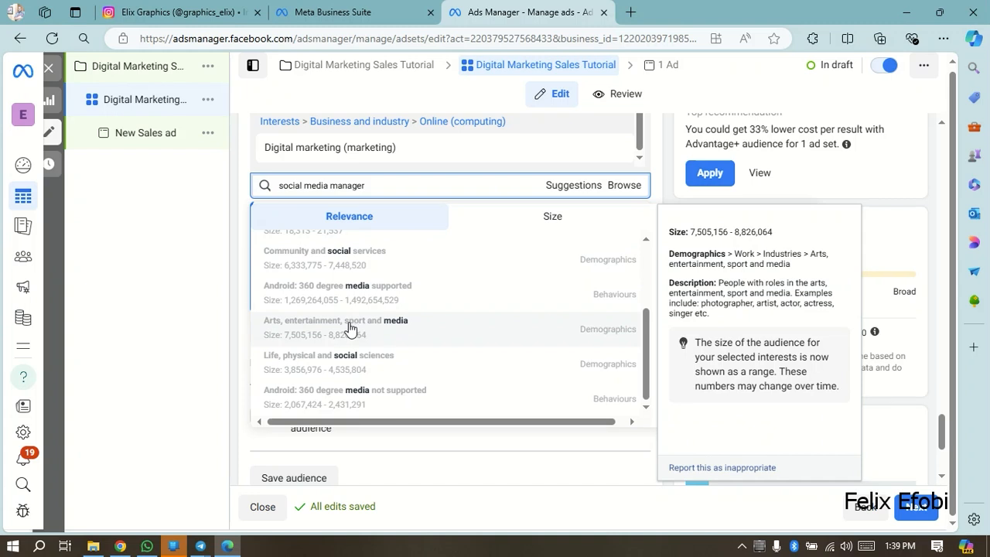
pyautogui.scroll(-1, 352, 331)
pyautogui.scroll(3, 353, 327)
pyautogui.scroll(1, 408, 191)
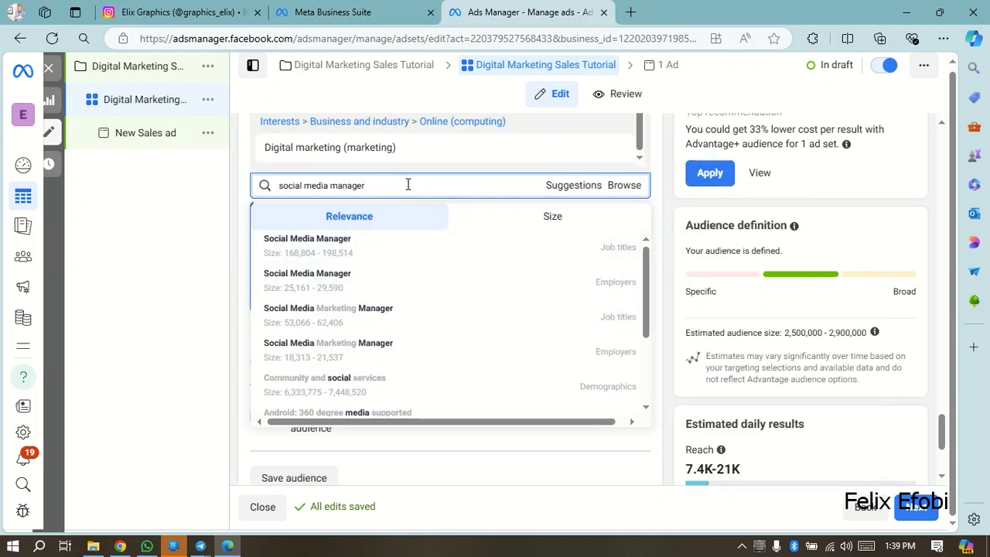
# Step: Shorten the detailed targeting search to "social media" and add the interest Mass media (entertainment and media)
pyautogui.press('BackSpace')
pyautogui.press('BackSpace')
pyautogui.press('BackSpace')
pyautogui.press('BackSpace')
pyautogui.press('BackSpace')
pyautogui.press('BackSpace')
pyautogui.press('BackSpace')
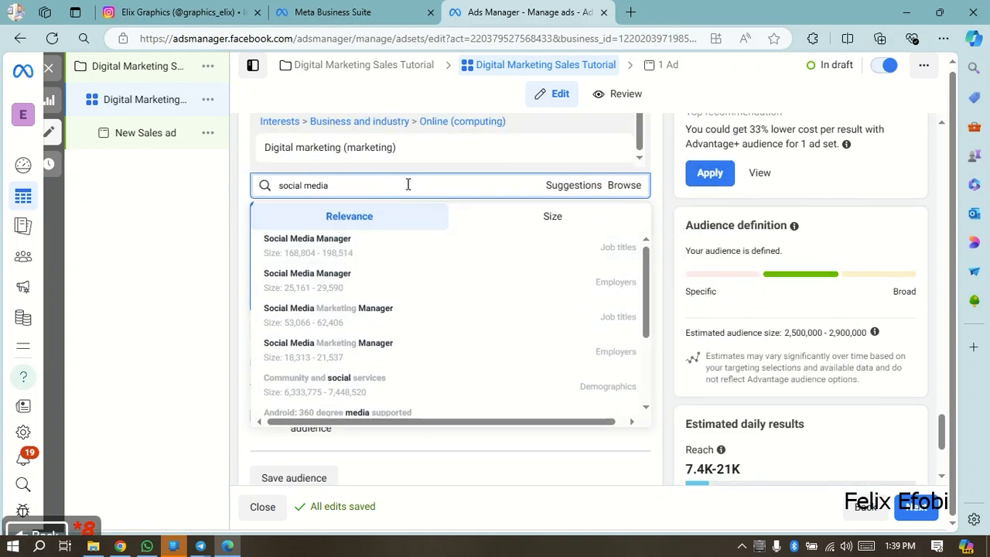
pyautogui.moveTo(361, 292)
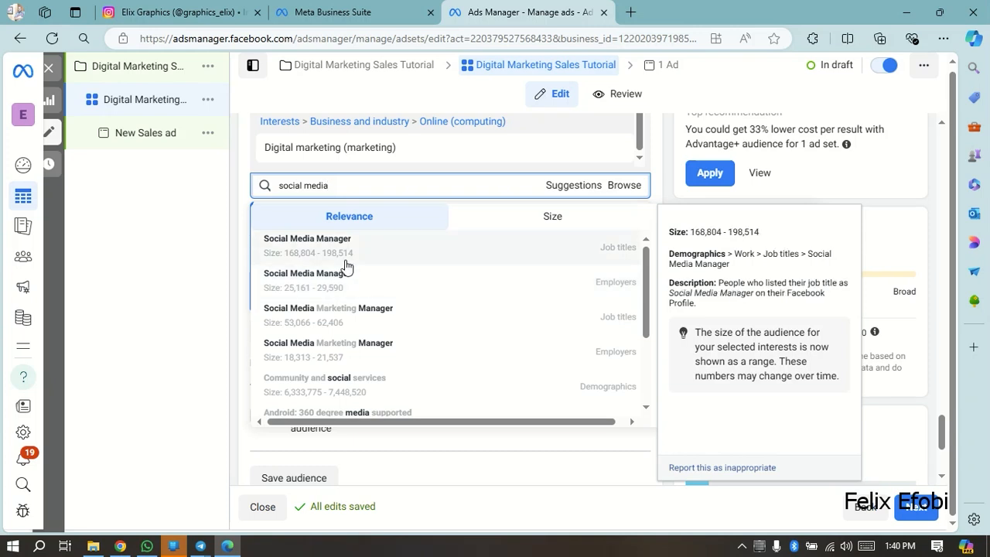
pyautogui.scroll(-2, 346, 286)
pyautogui.scroll(-2, 355, 311)
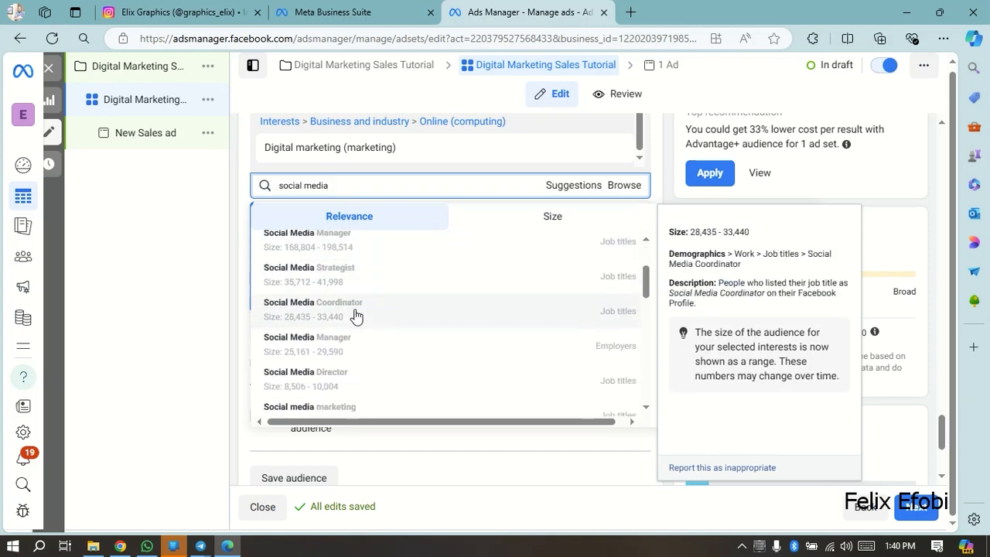
pyautogui.scroll(-1, 369, 323)
pyautogui.scroll(-4, 369, 323)
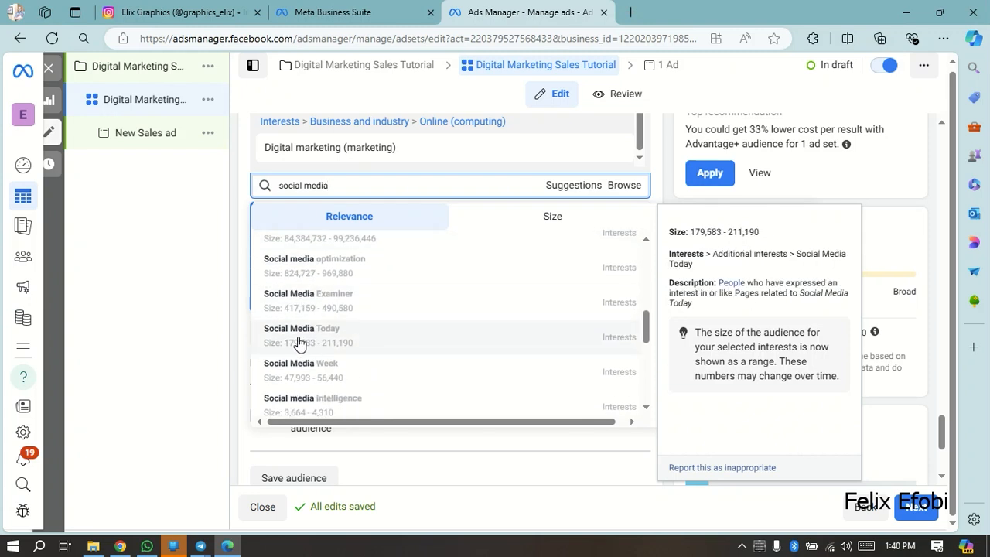
pyautogui.scroll(-3, 317, 377)
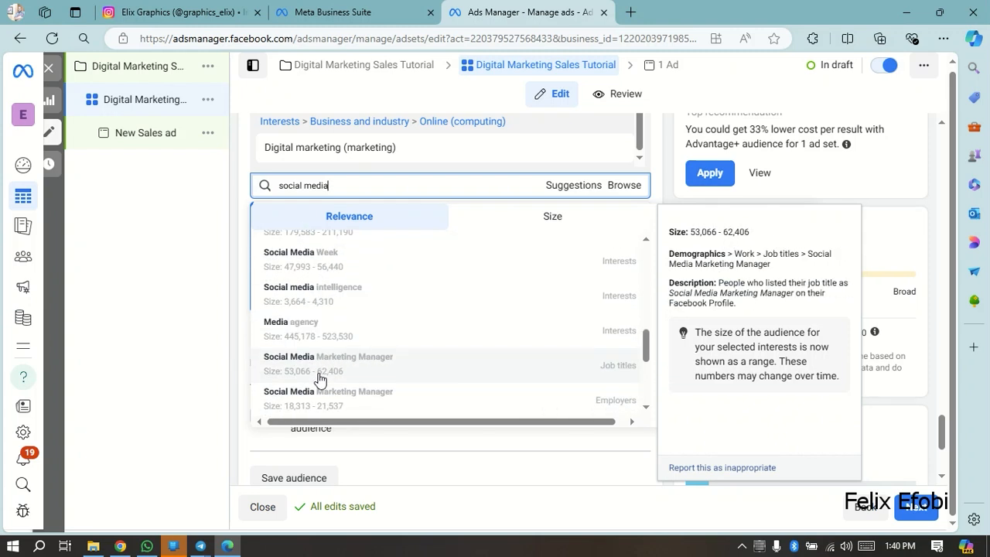
pyautogui.scroll(-4, 373, 365)
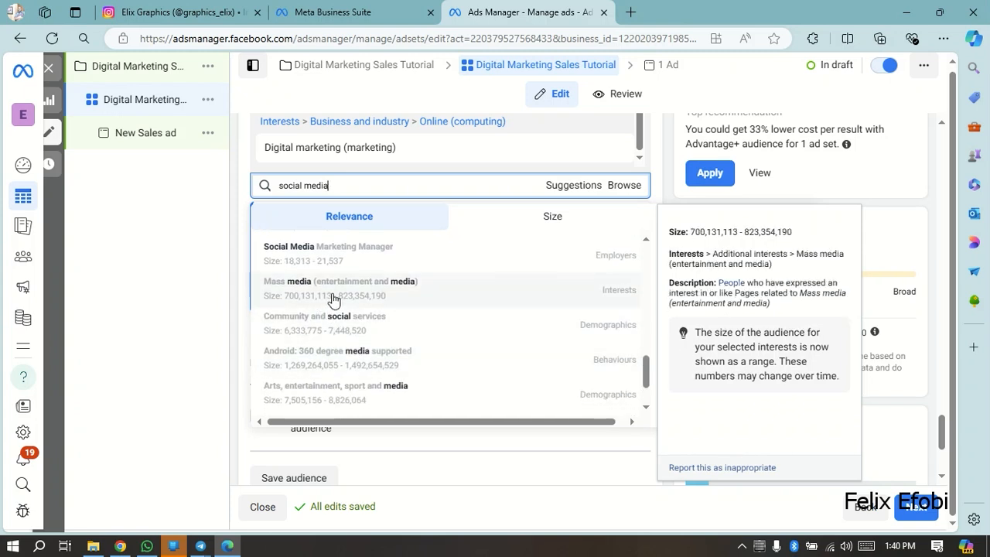
pyautogui.click(368, 291)
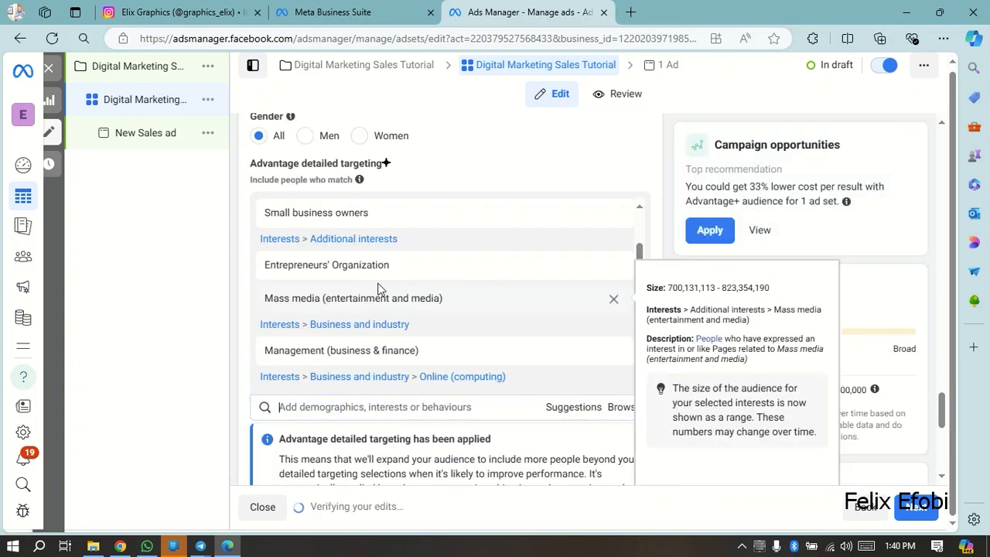
# Step: Search the detailed targeting for "luxury" and add the interest Luxury goods (retail)
pyautogui.scroll(-3, 652, 190)
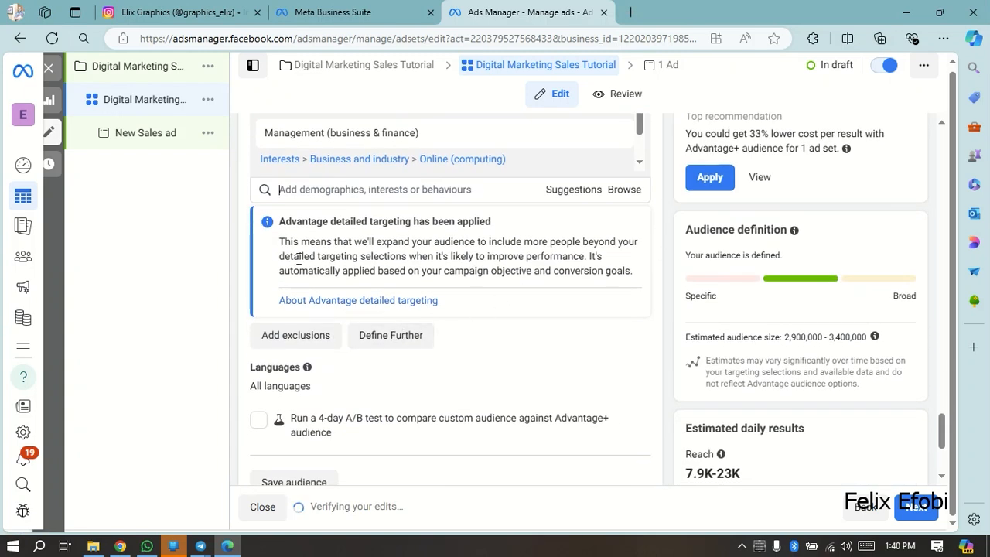
pyautogui.click(361, 191)
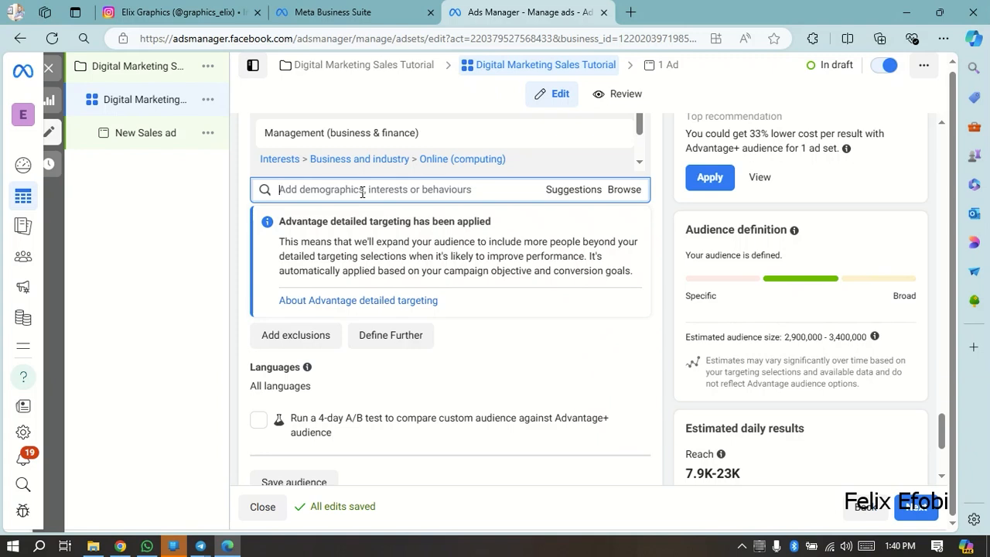
pyautogui.write('luxury')
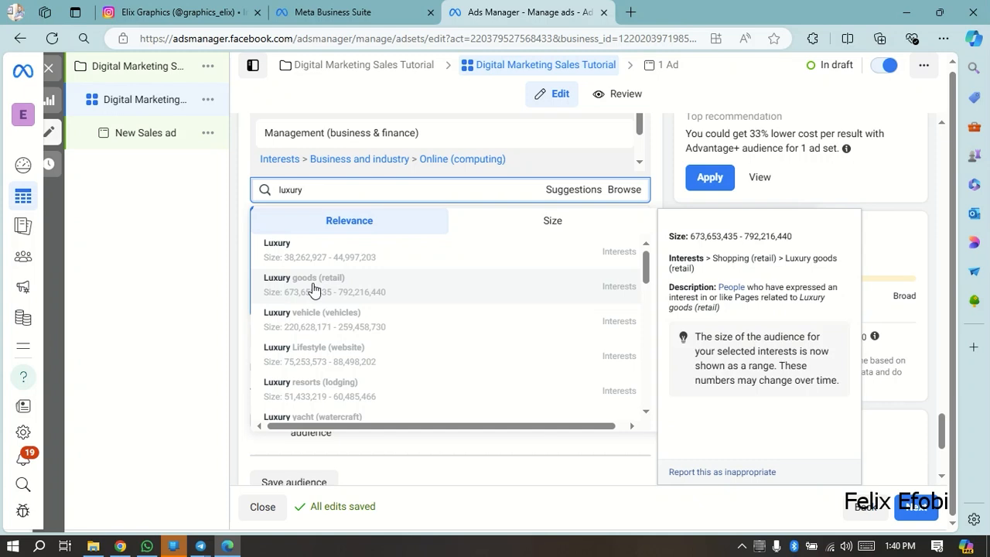
pyautogui.click(313, 288)
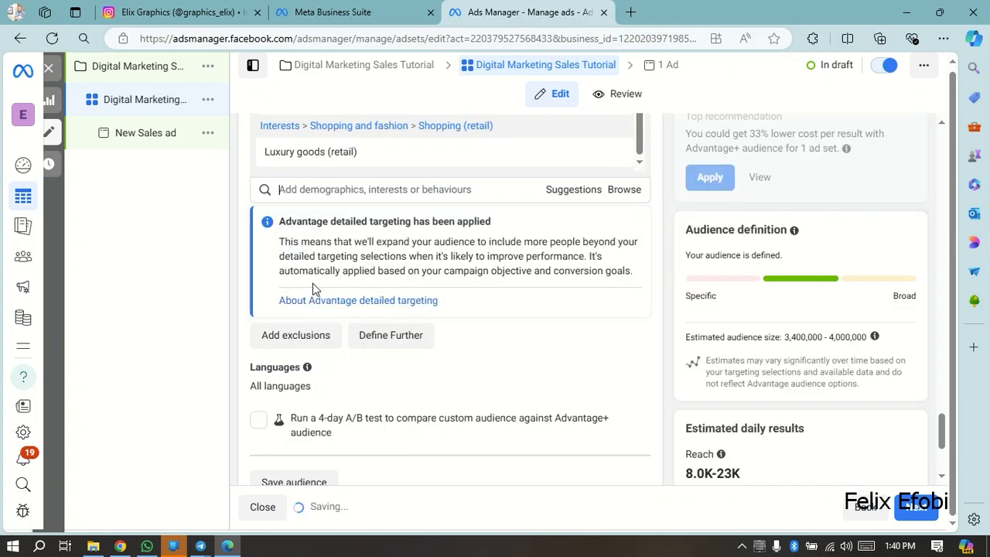
# Step: Search the detailed targeting for "luxury" again and add the interest Luxury Store
pyautogui.click(355, 191)
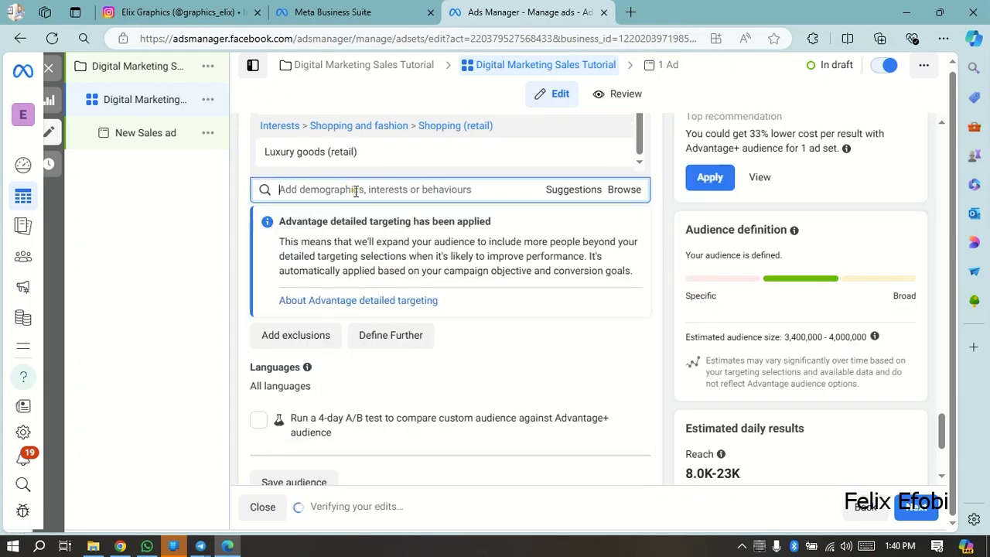
pyautogui.write('luxury')
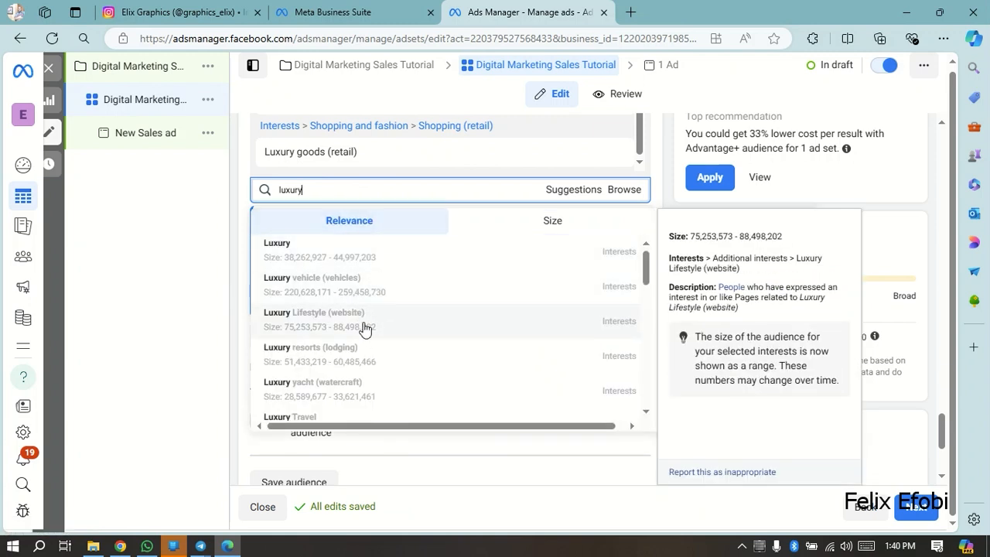
pyautogui.scroll(-1, 331, 349)
pyautogui.scroll(-1, 318, 377)
pyautogui.scroll(-2, 323, 357)
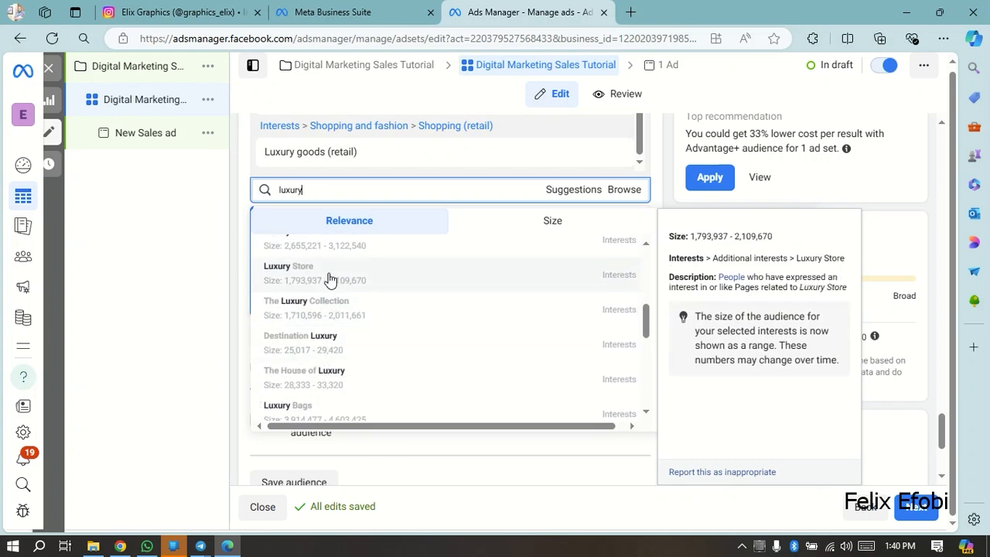
pyautogui.click(329, 278)
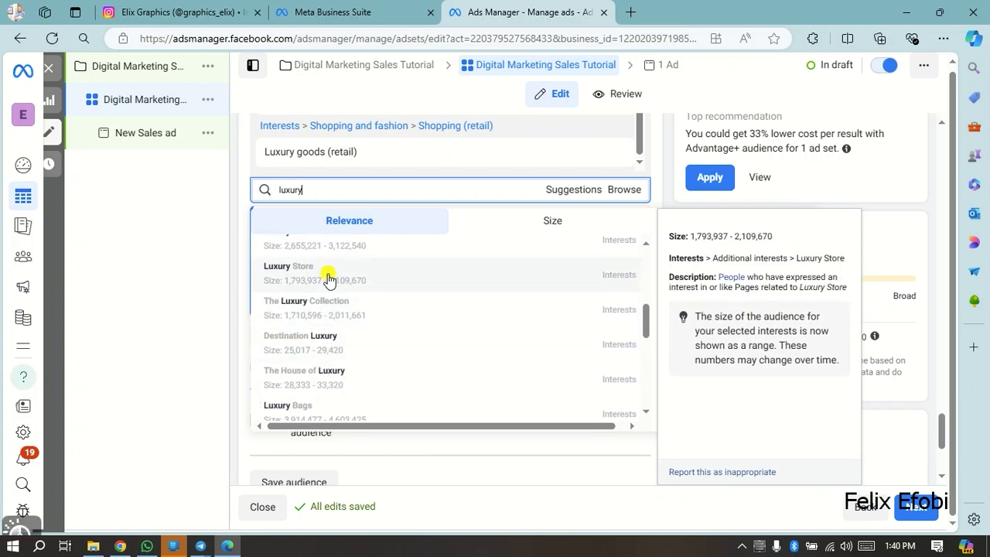
# Step: Search the detailed targeting for "luxury" once more and look through the remaining luxury interests
pyautogui.scroll(-5, 342, 310)
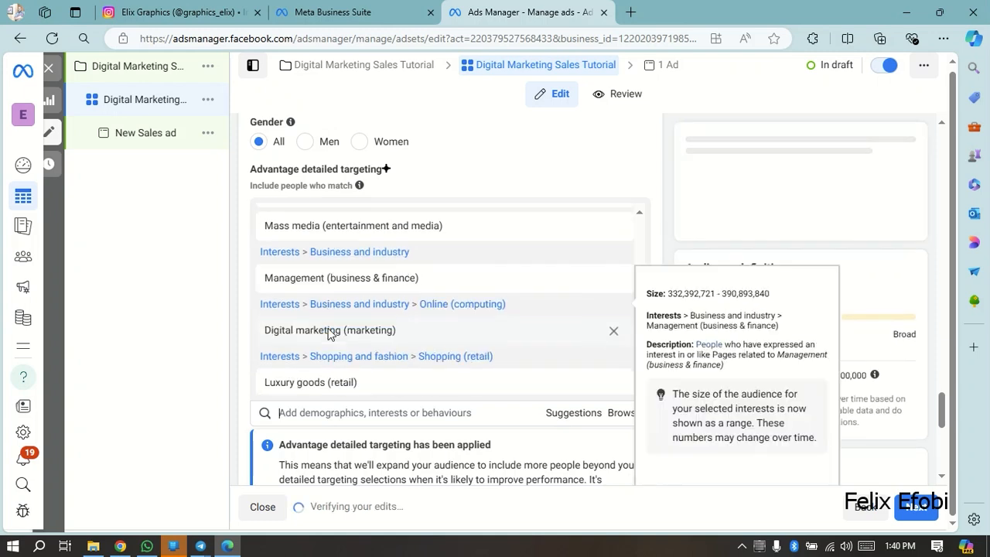
pyautogui.click(317, 269)
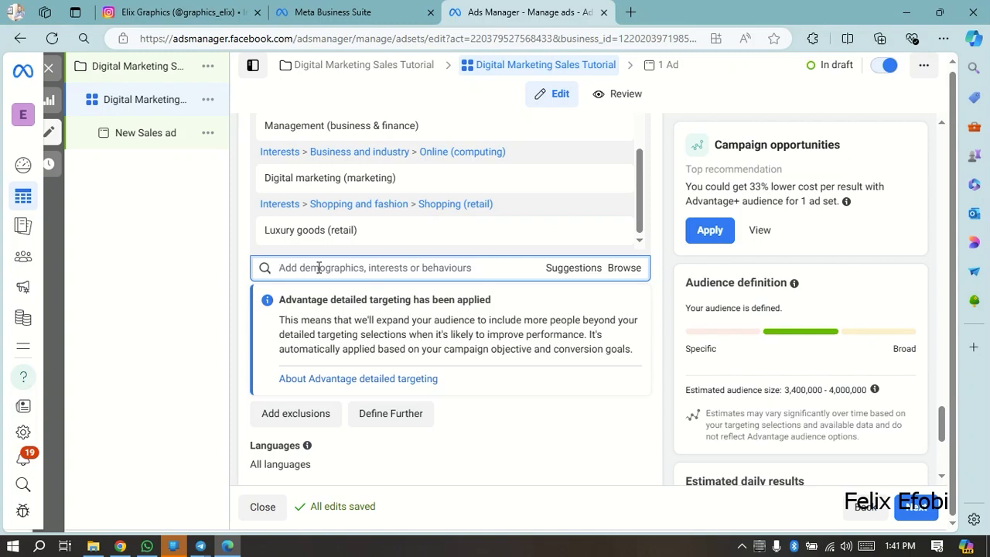
pyautogui.write('a')
pyautogui.press('BackSpace')
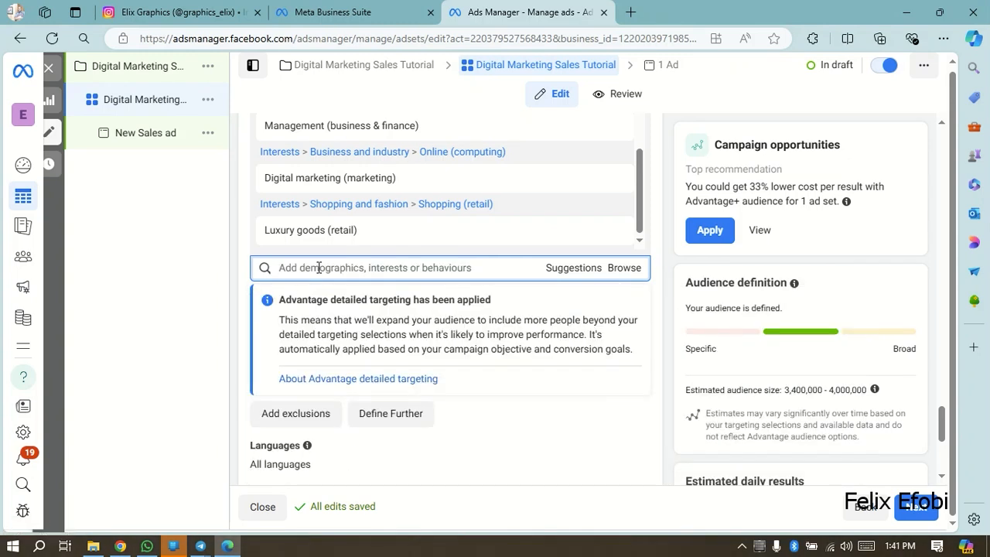
pyautogui.write('l')
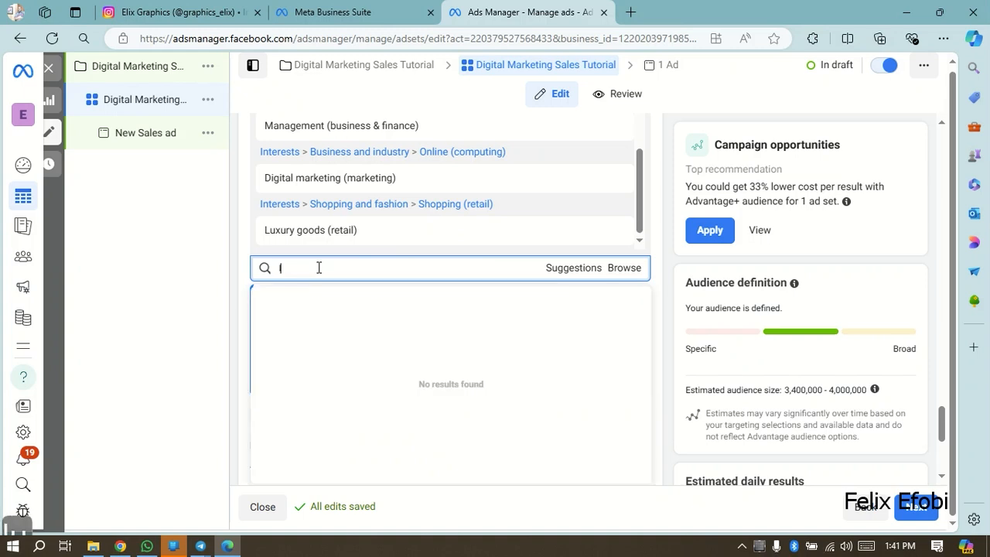
pyautogui.write('uxury')
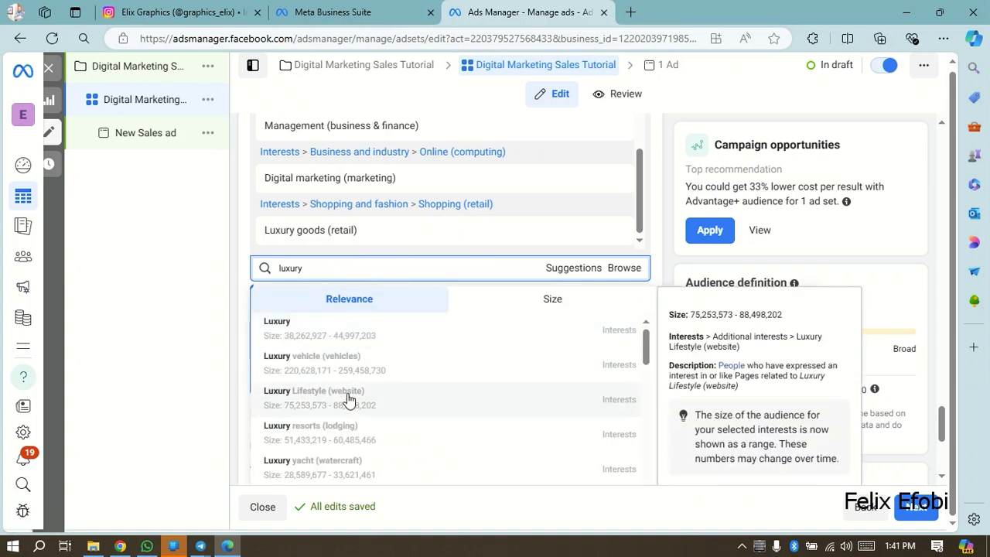
pyautogui.scroll(-1, 349, 430)
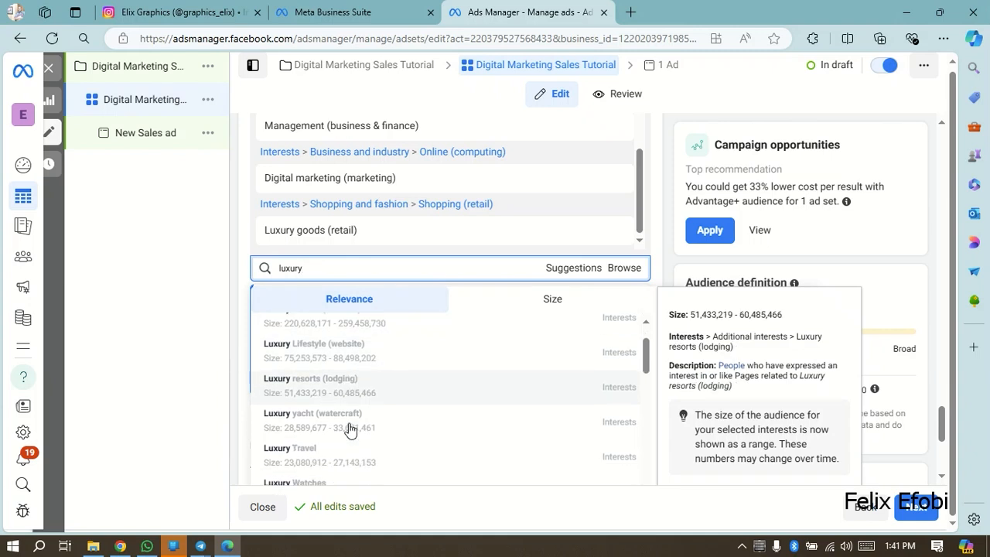
pyautogui.scroll(-3, 350, 430)
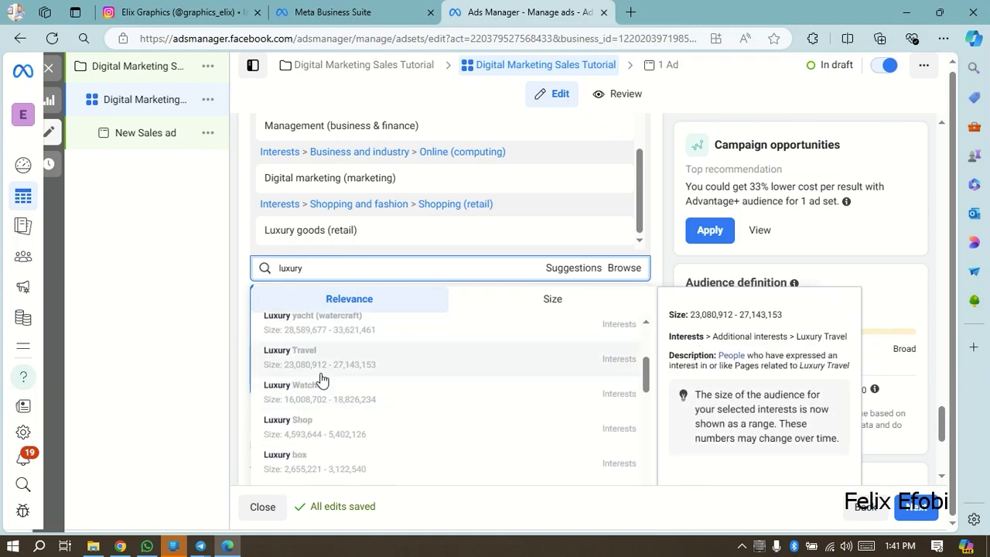
pyautogui.scroll(3, 348, 364)
# Step: Replace the detailed targeting search with "holidays" and look through the matching interests
pyautogui.doubleClick(385, 268)
pyautogui.write('holidays')
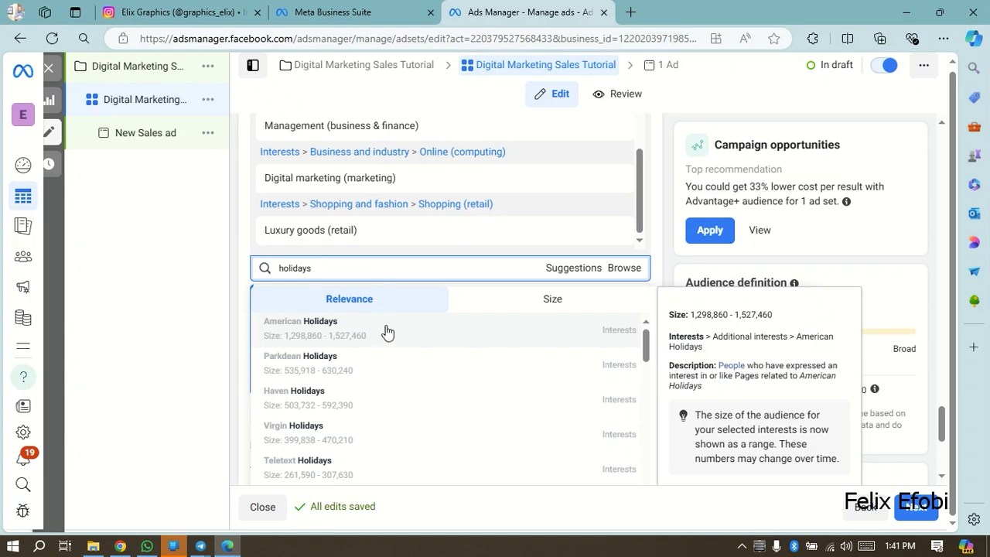
pyautogui.scroll(-1, 371, 348)
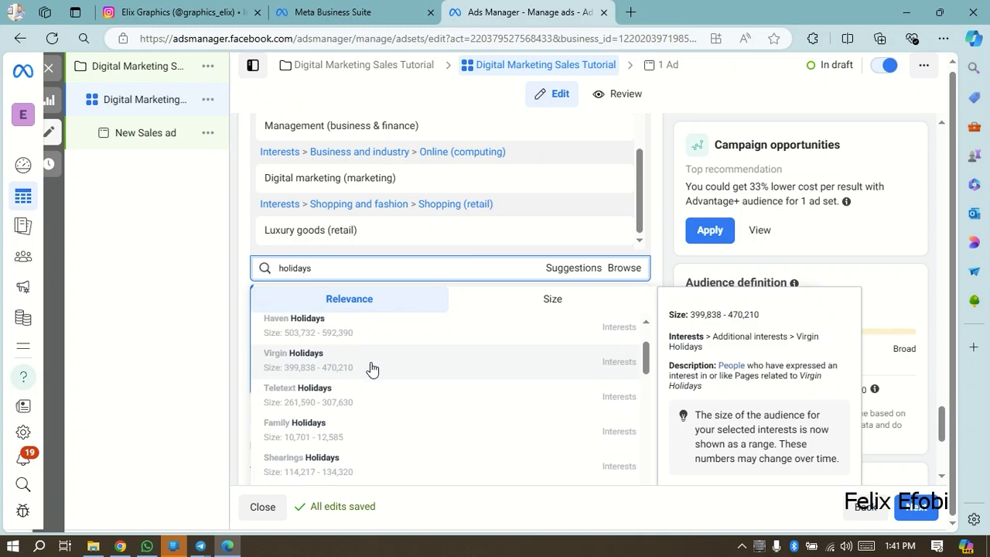
pyautogui.scroll(-2, 370, 395)
pyautogui.scroll(2, 369, 420)
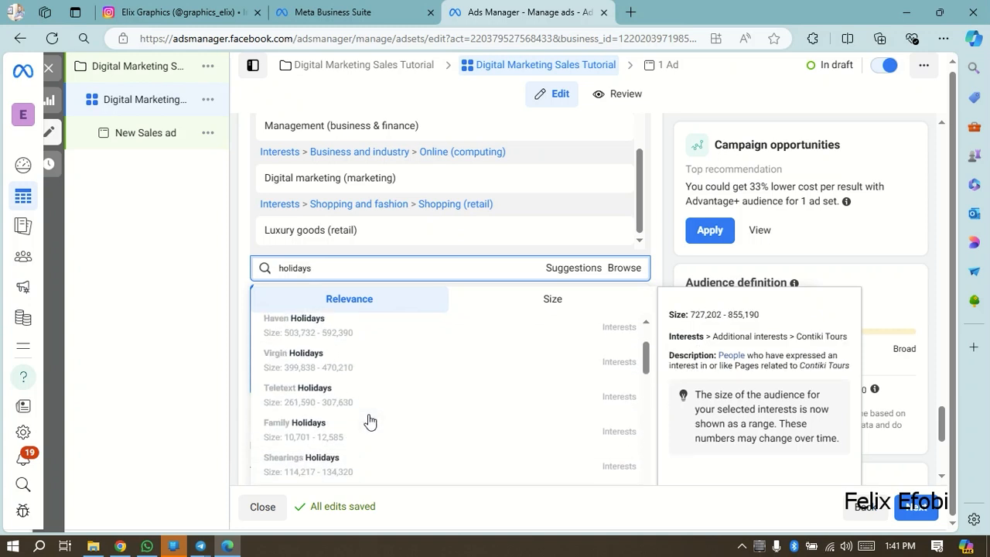
pyautogui.scroll(1, 372, 416)
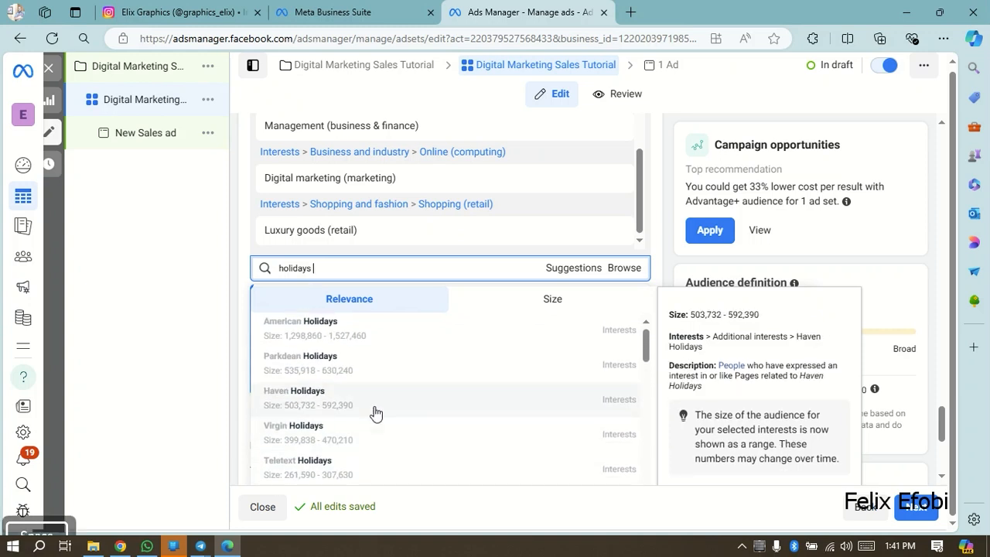
pyautogui.scroll(3, 398, 413)
pyautogui.scroll(-5, 424, 386)
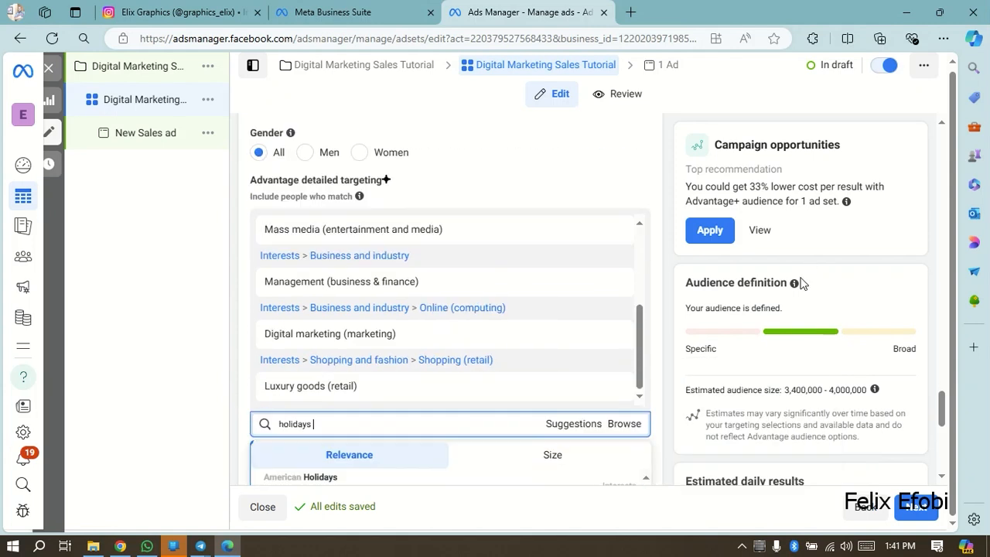
pyautogui.scroll(-2, 413, 307)
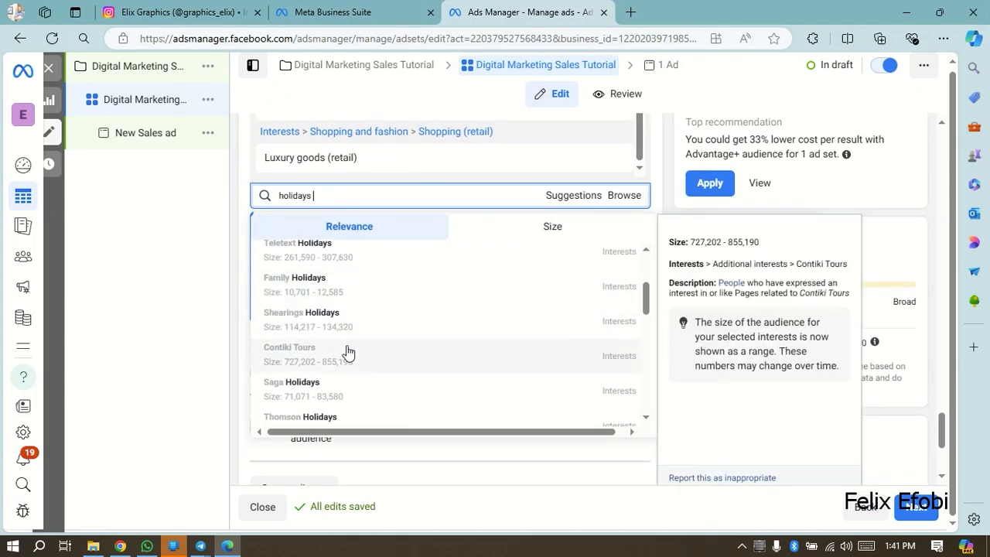
pyautogui.scroll(-1, 347, 348)
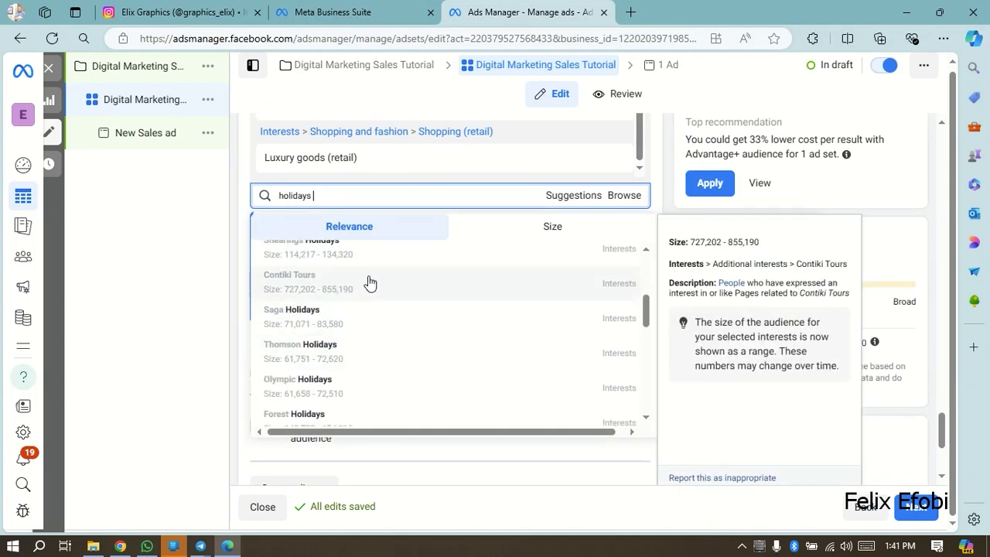
# Step: Shorten the detailed targeting search to "holiday" and look through the matching options
pyautogui.press('BackSpace')
pyautogui.press('BackSpace')
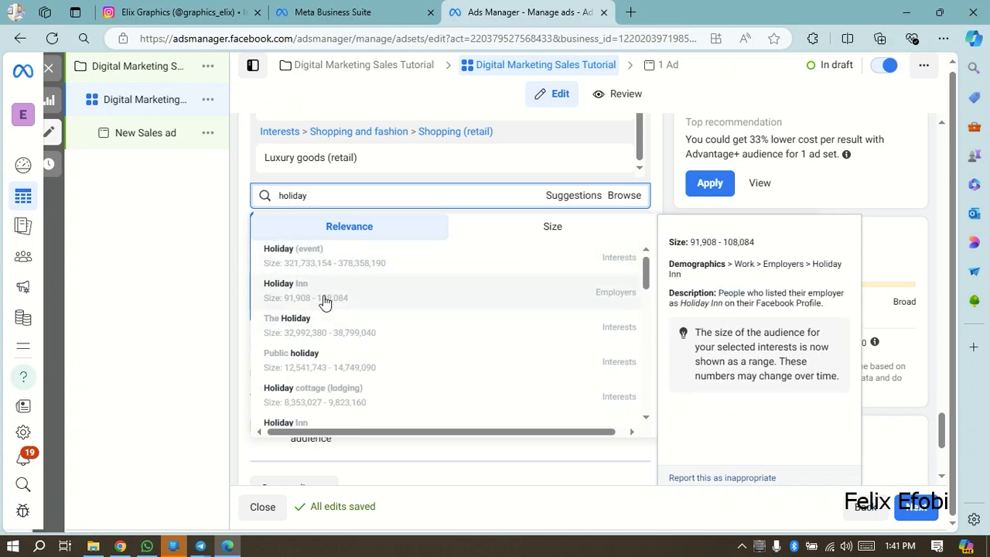
pyautogui.scroll(-3, 328, 400)
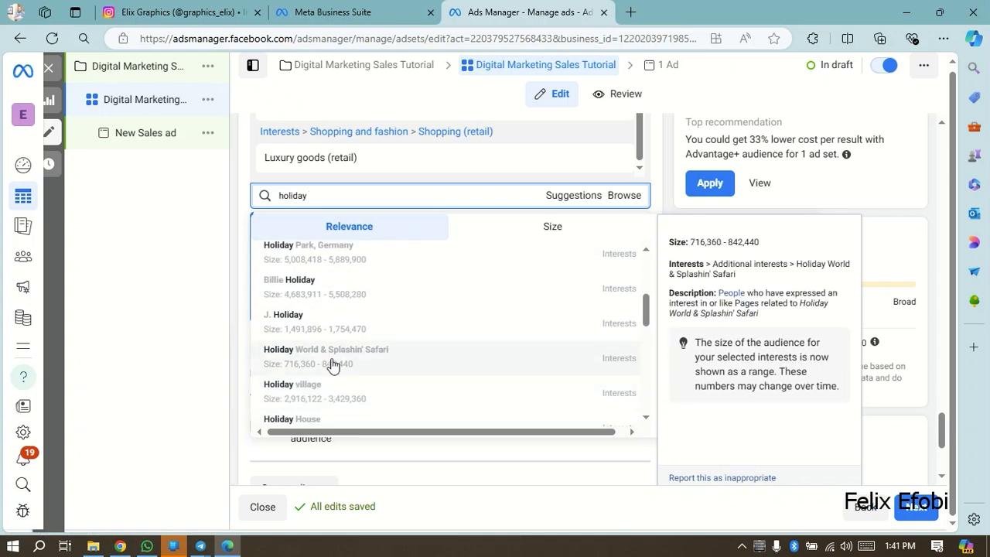
pyautogui.scroll(-1, 346, 362)
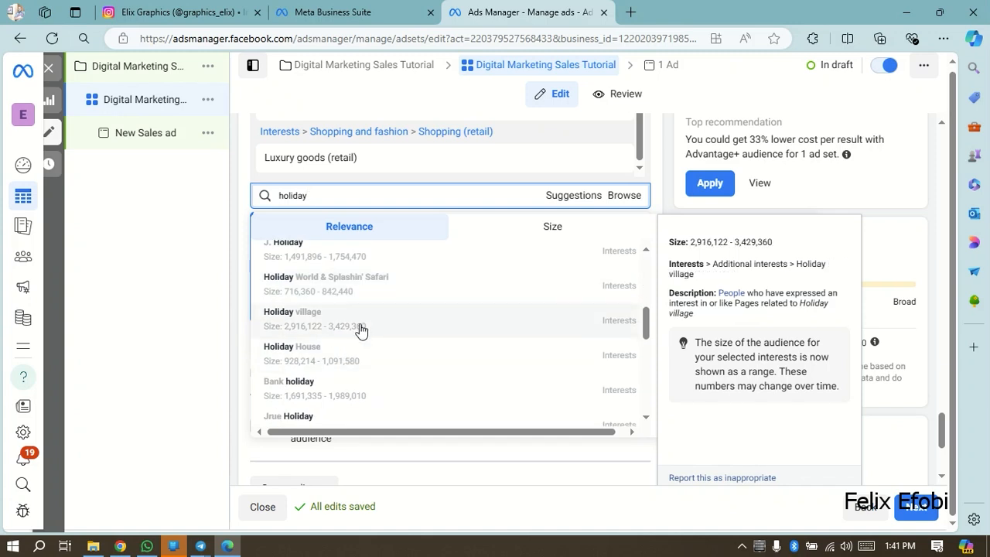
pyautogui.scroll(3, 352, 340)
# Step: Replace the detailed targeting search with "travel" and add the behaviour Frequent travellers
pyautogui.hotkey('ctrl', 'a')
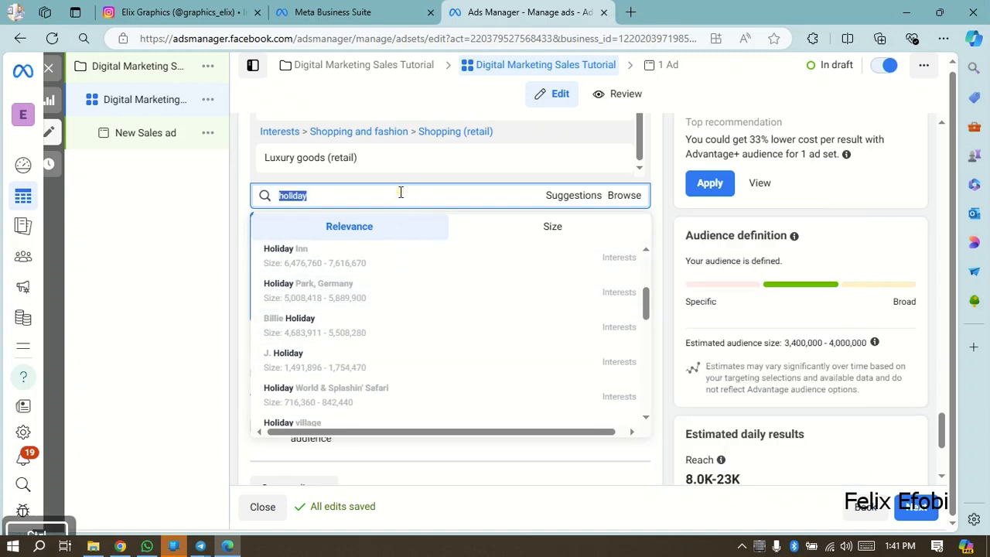
pyautogui.write('travel')
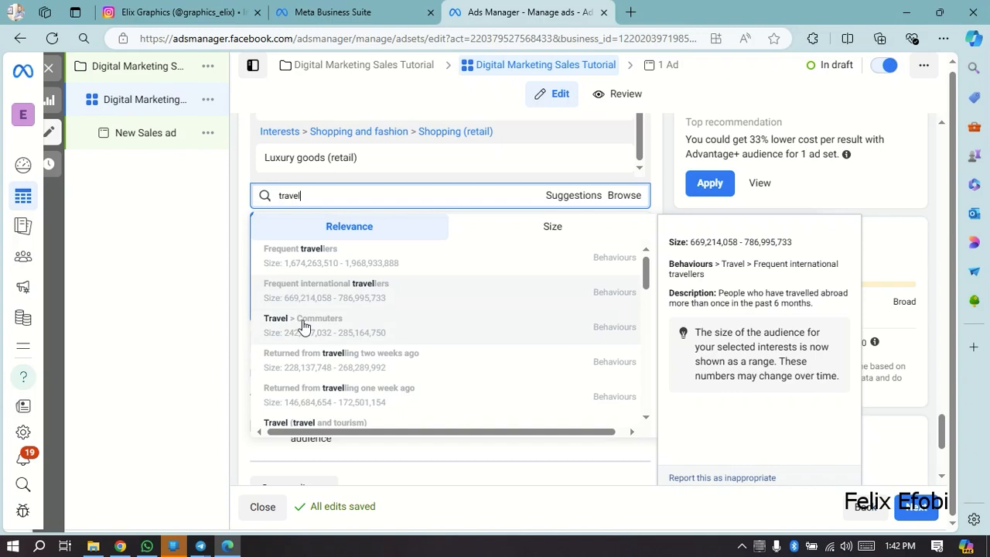
pyautogui.click(336, 266)
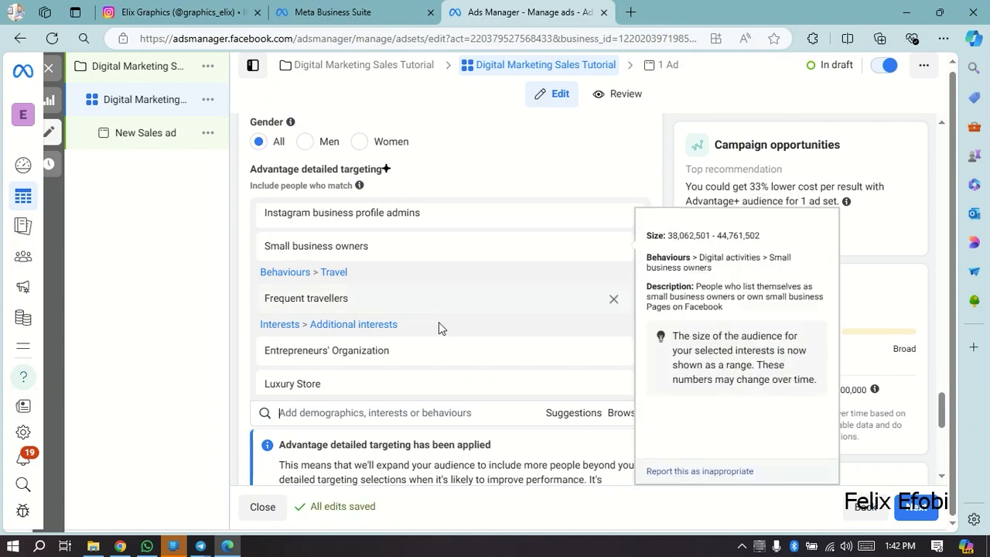
# Step: Look through the selected detailed targeting entries and view the Advantage+ audience recommendation from the campaign opportunities
pyautogui.scroll(-5, 438, 359)
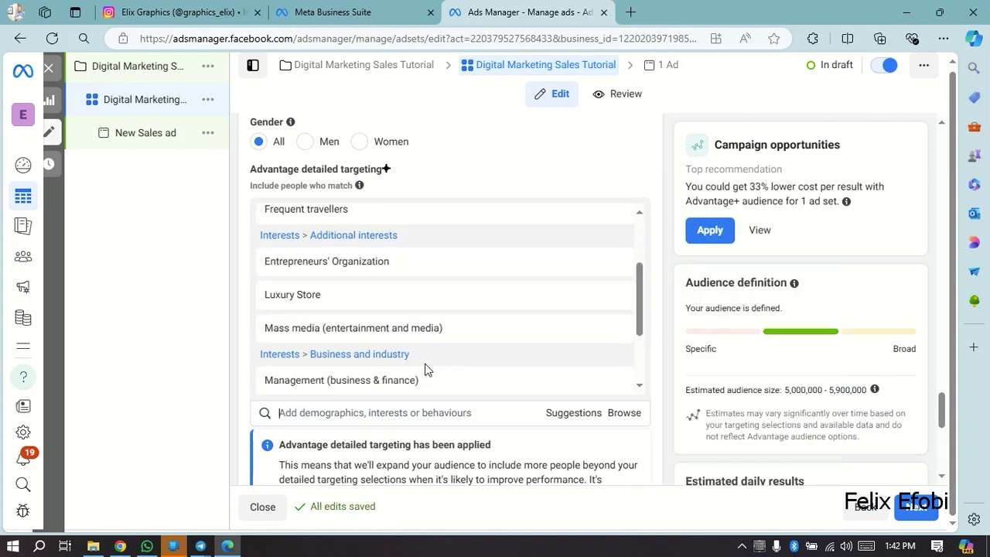
pyautogui.scroll(-1, 376, 361)
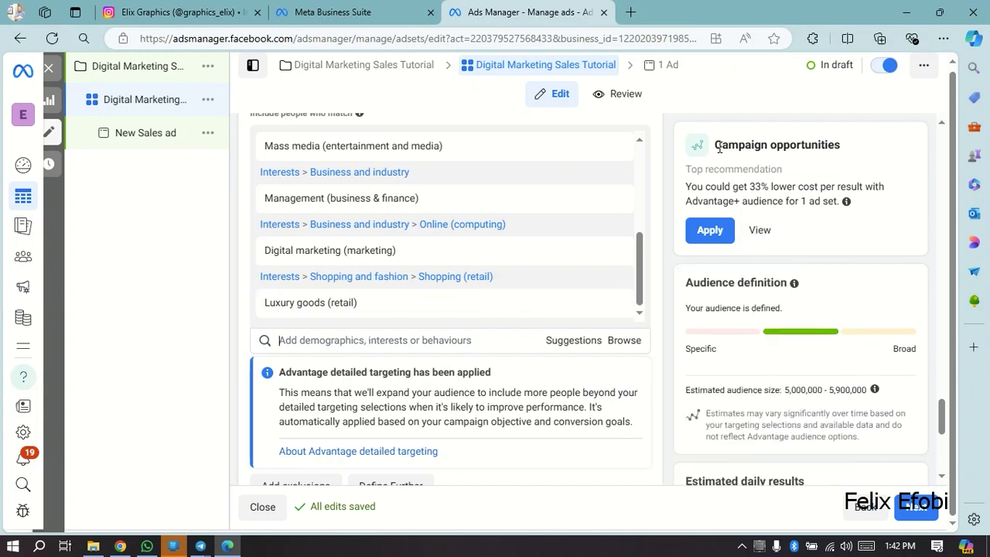
pyautogui.moveTo(716, 145); pyautogui.dragTo(837, 164)
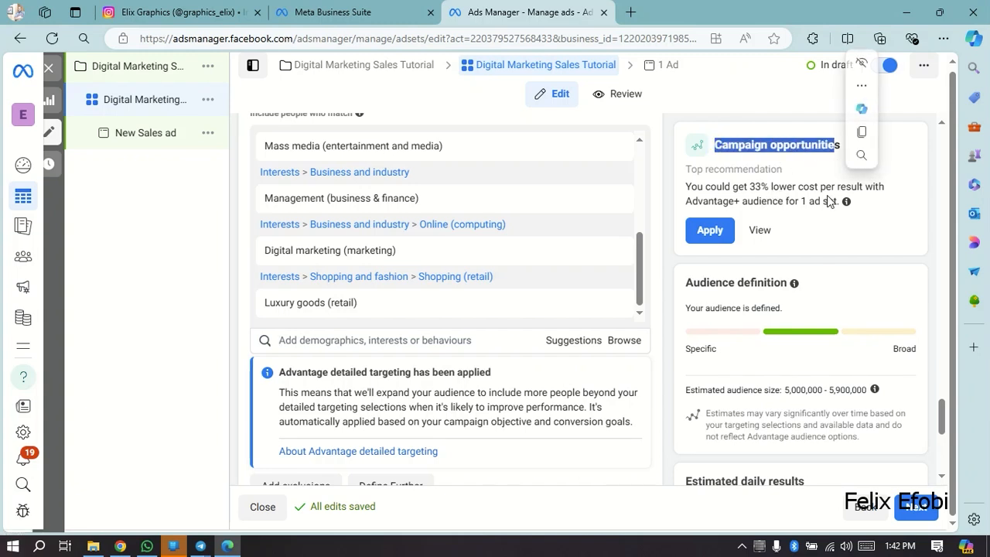
pyautogui.click(760, 230)
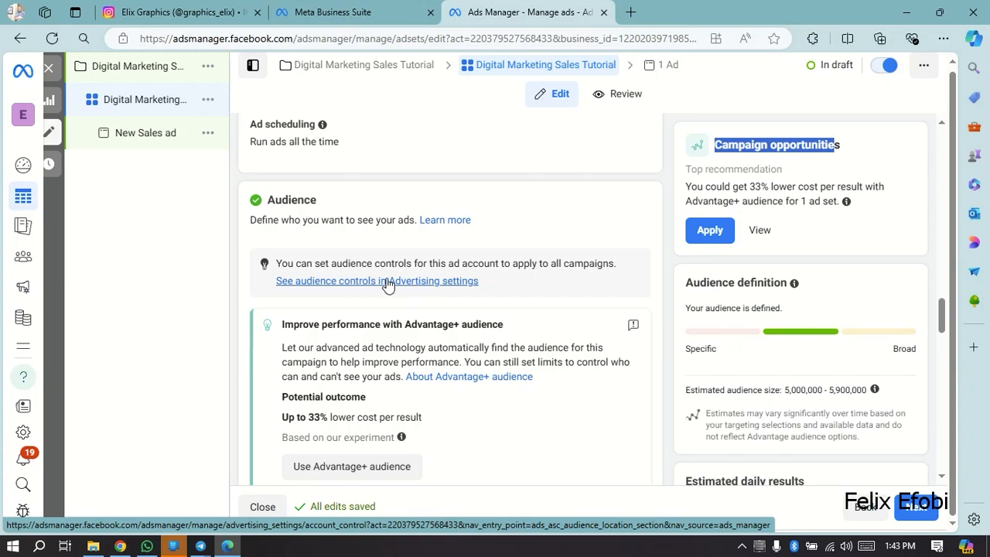
pyautogui.scroll(-2, 387, 284)
pyautogui.scroll(-2, 402, 247)
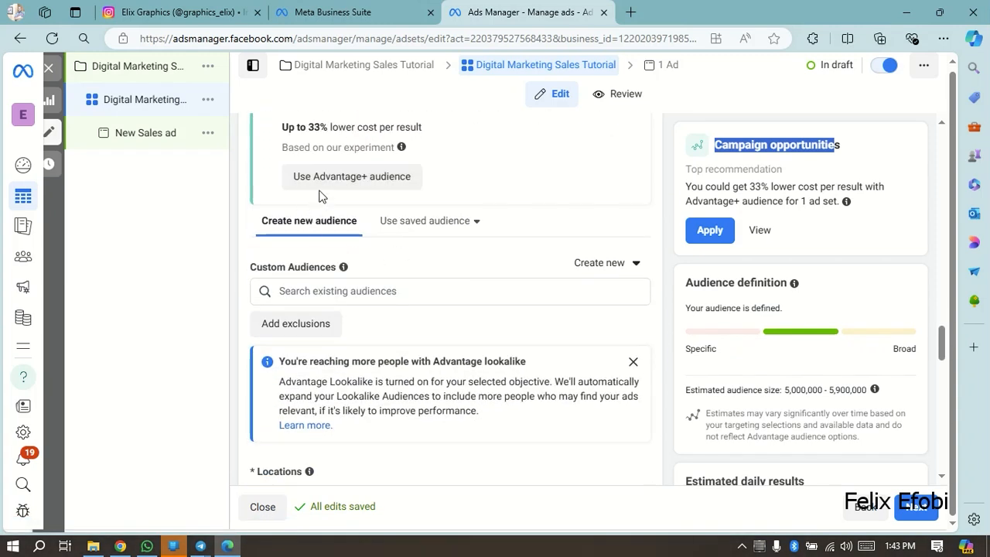
pyautogui.scroll(1, 376, 190)
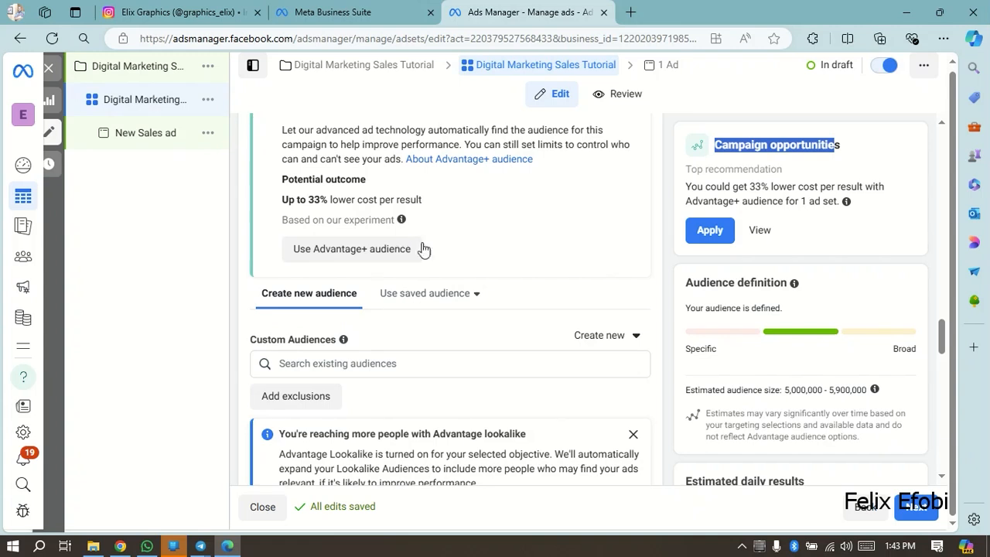
# Step: Review the ad set's locations, selected interests, placements summary and estimated daily results
pyautogui.scroll(-3, 441, 249)
pyautogui.scroll(-1, 440, 251)
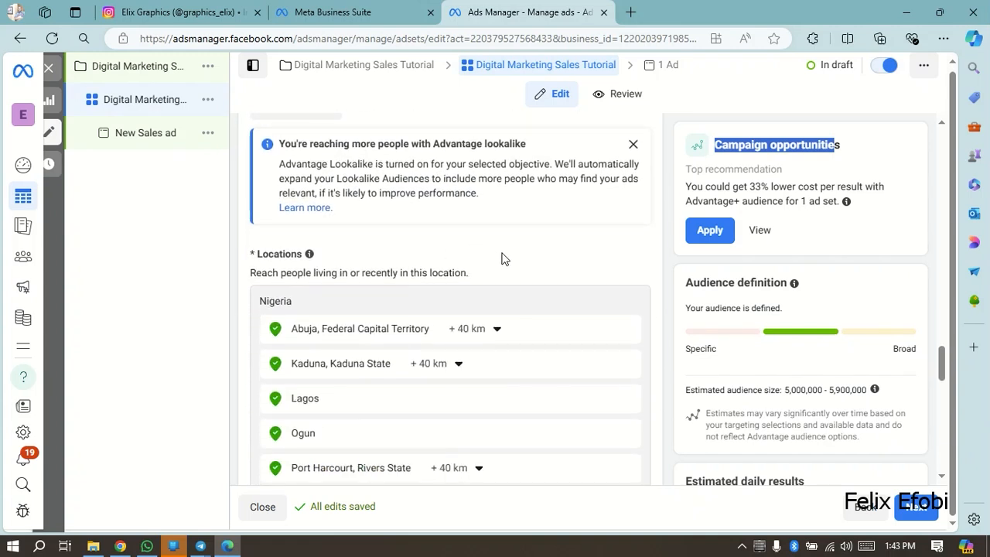
pyautogui.scroll(-7, 498, 263)
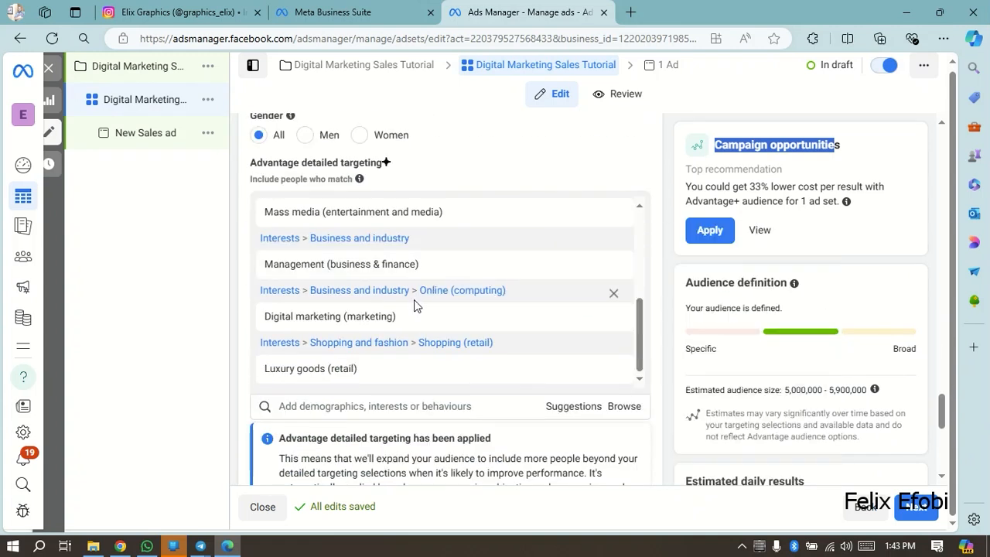
pyautogui.scroll(-3, 506, 321)
pyautogui.scroll(-3, 381, 317)
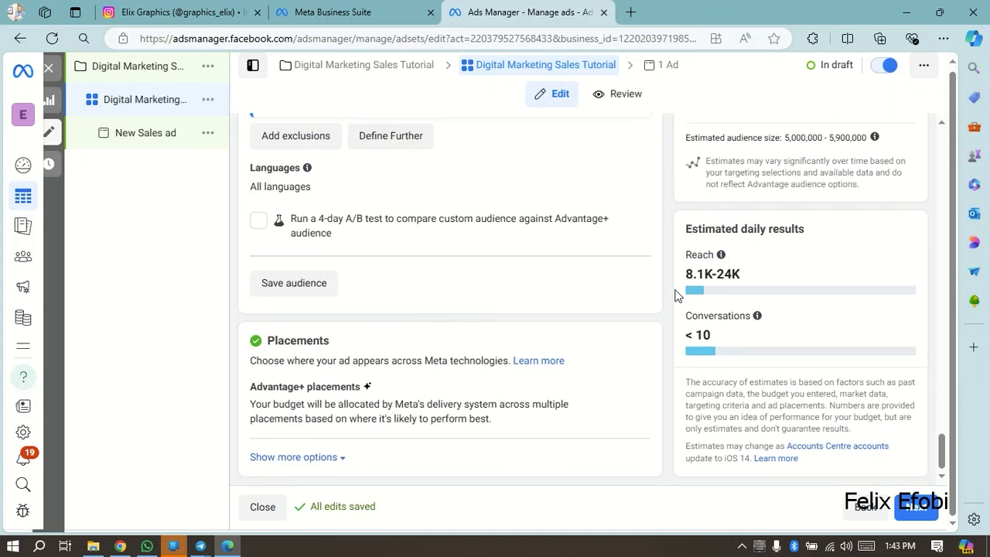
pyautogui.scroll(3, 370, 296)
pyautogui.scroll(2, 373, 290)
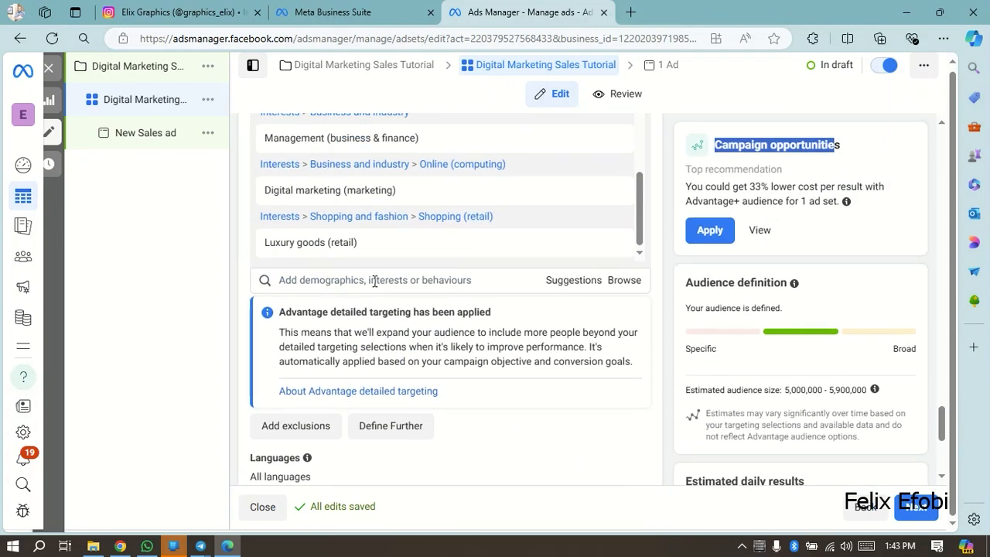
# Step: Search the detailed targeting for "advert" to look at the matching options
pyautogui.click(394, 353)
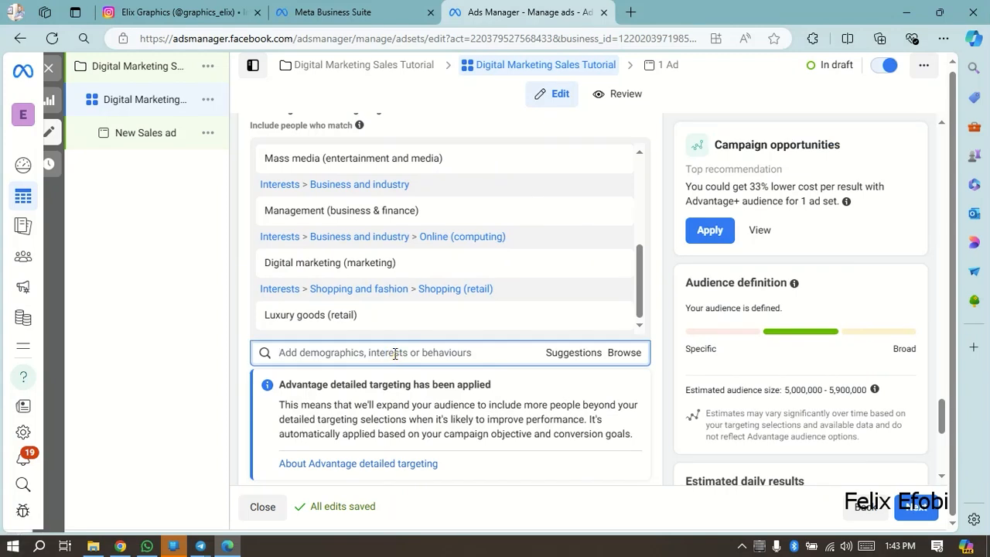
pyautogui.scroll(2, 400, 344)
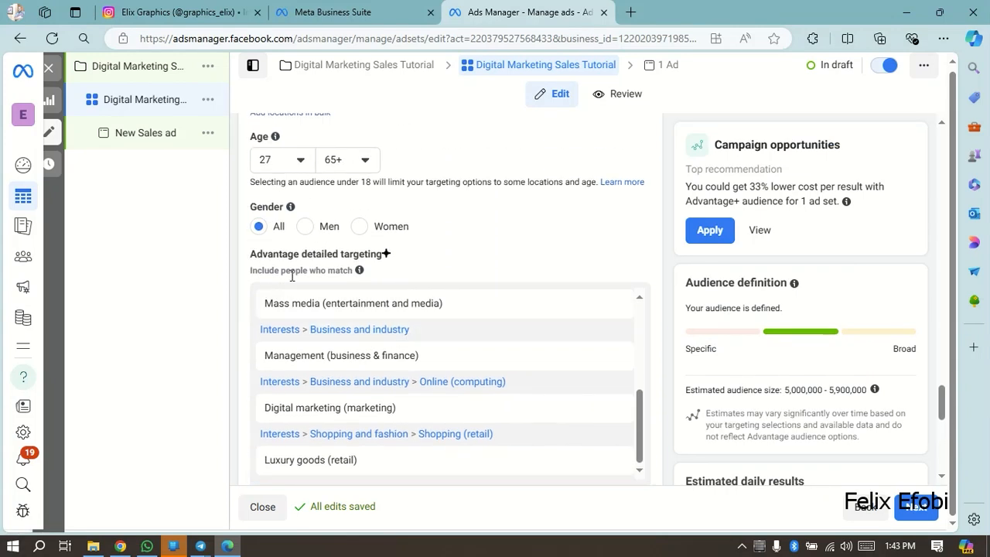
pyautogui.moveTo(358, 276)
pyautogui.scroll(-3, 480, 325)
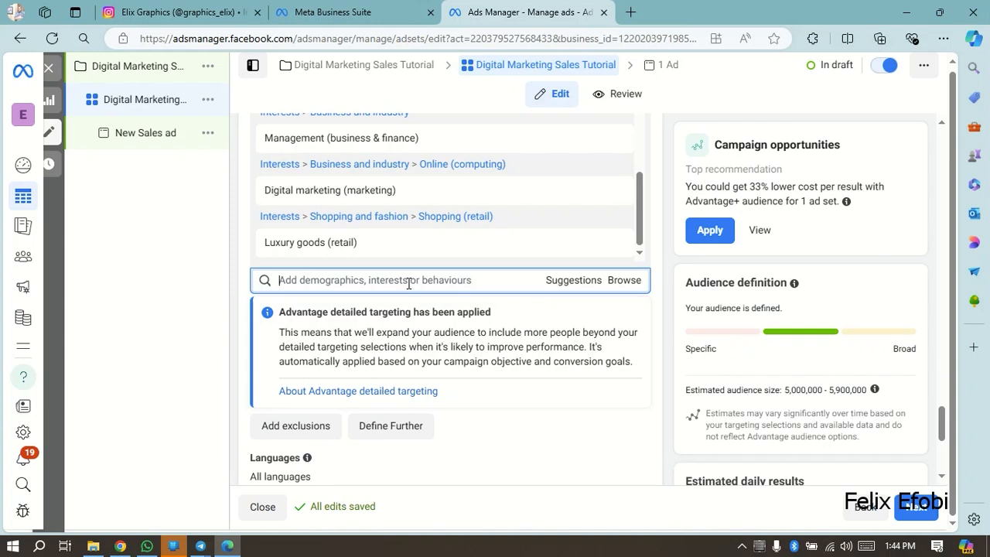
pyautogui.write('advert')
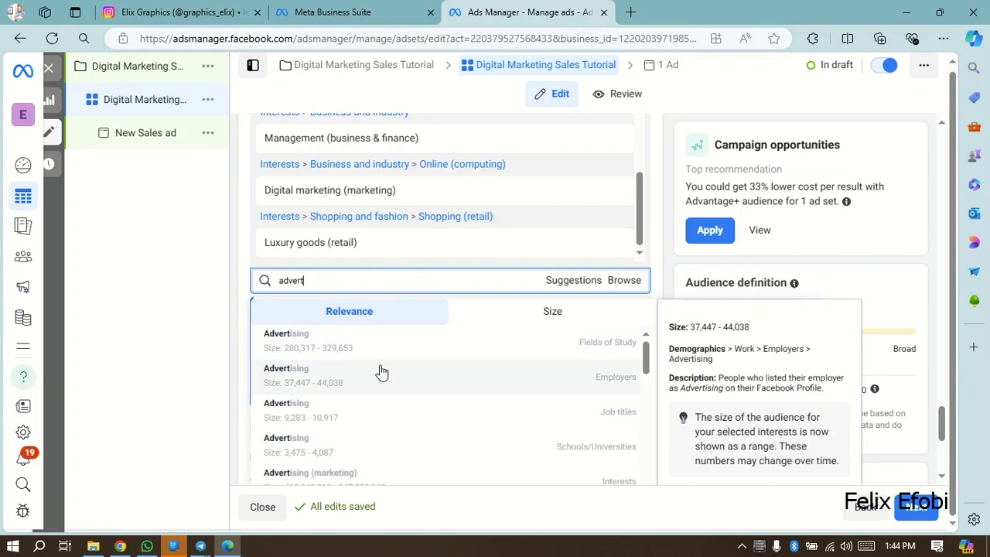
# Step: Replace the detailed targeting search with "marketing" and add the interest Marketing strategy (marketing)
pyautogui.press('BackSpace')
pyautogui.press('BackSpace')
pyautogui.press('BackSpace')
pyautogui.press('BackSpace')
pyautogui.press('BackSpace')
pyautogui.press('BackSpace')
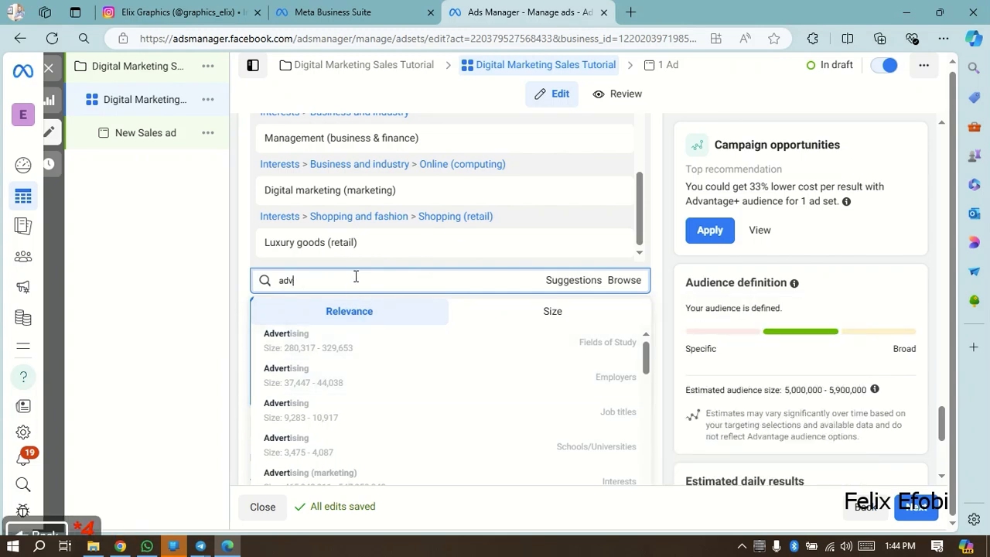
pyautogui.write('marketing')
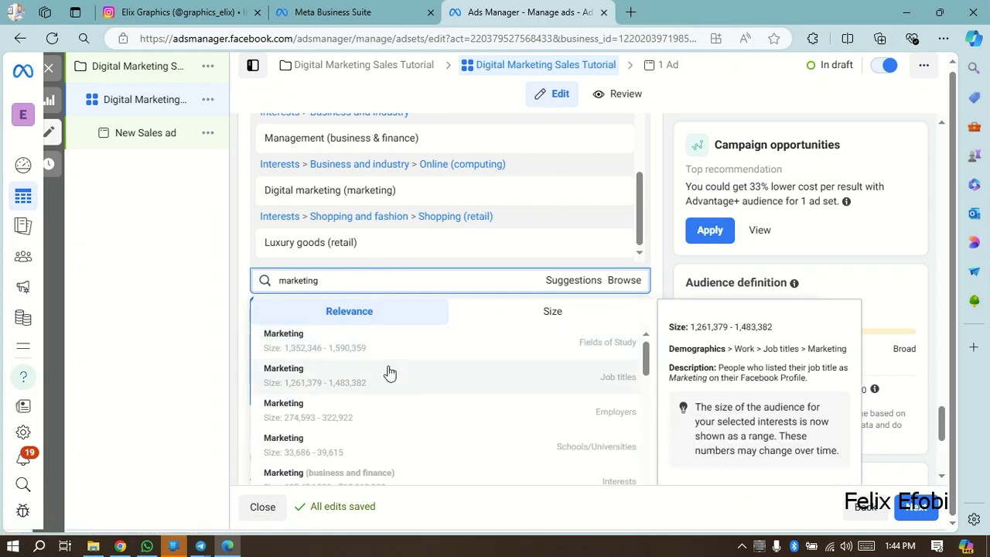
pyautogui.scroll(-1, 387, 373)
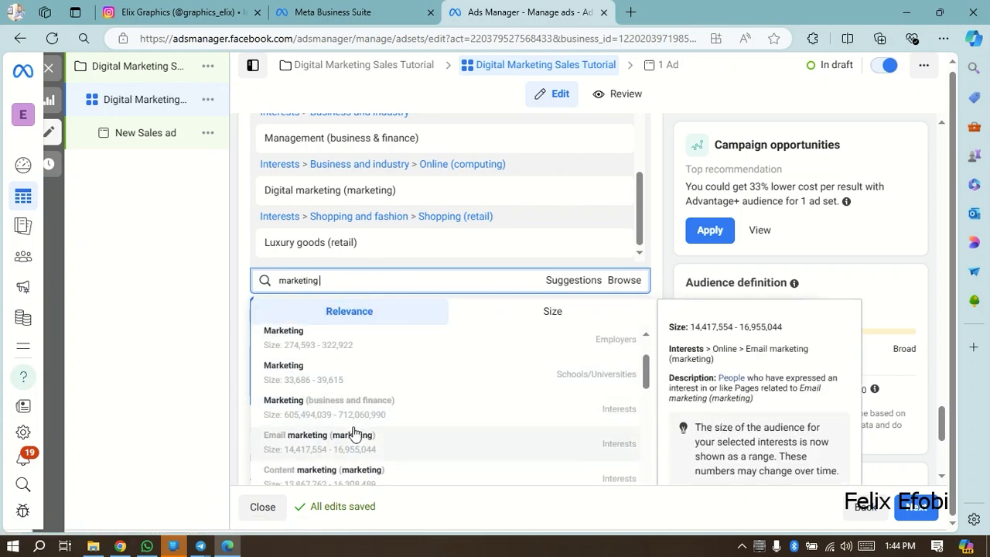
pyautogui.scroll(-2, 352, 430)
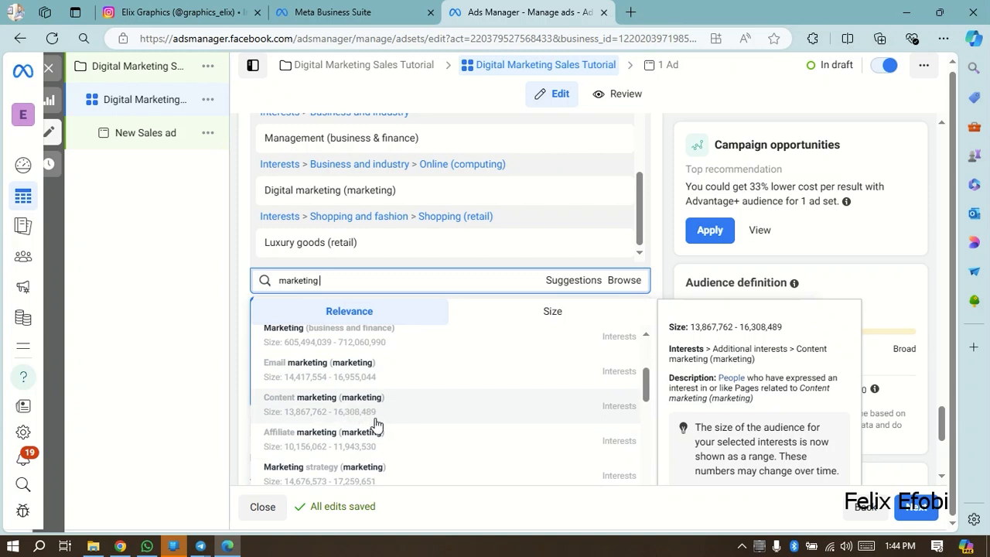
pyautogui.scroll(-1, 347, 435)
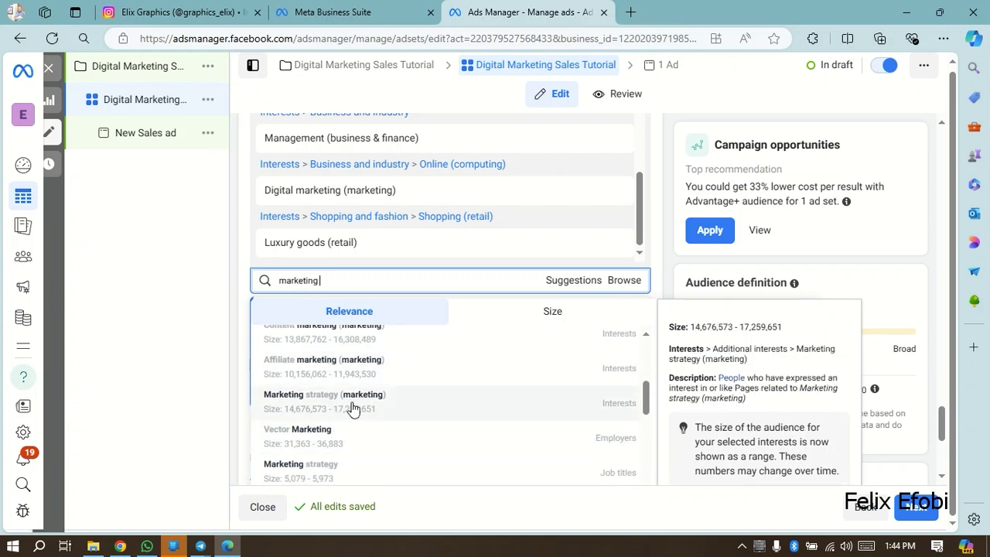
pyautogui.click(353, 408)
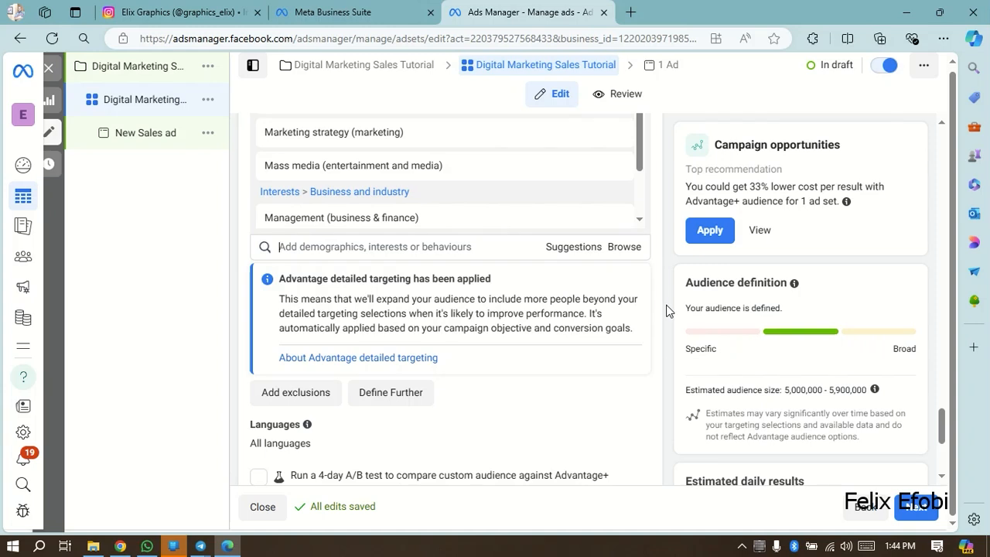
# Step: Examine the estimated audience size, the estimated daily results and the option to save the audience
pyautogui.scroll(-1, 665, 372)
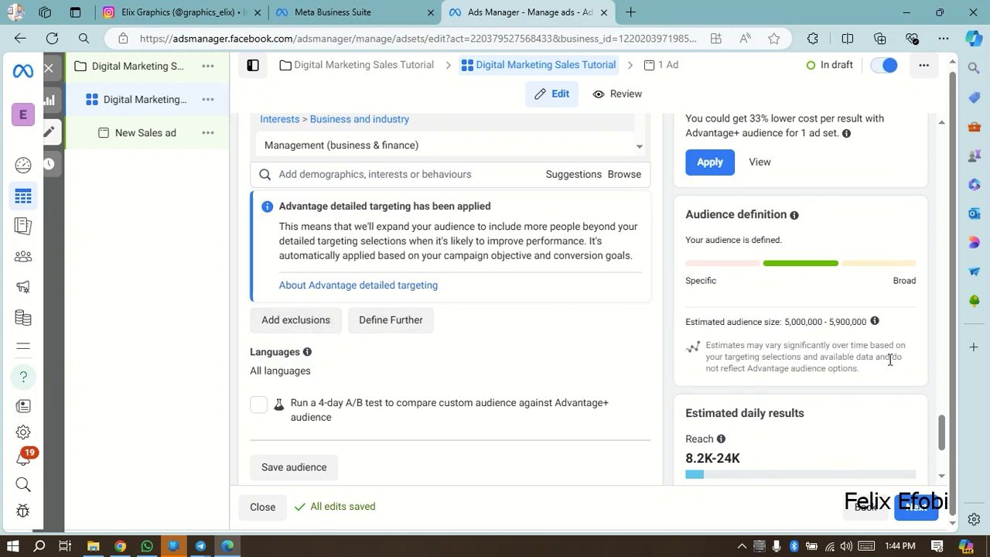
pyautogui.moveTo(786, 322); pyautogui.dragTo(865, 333)
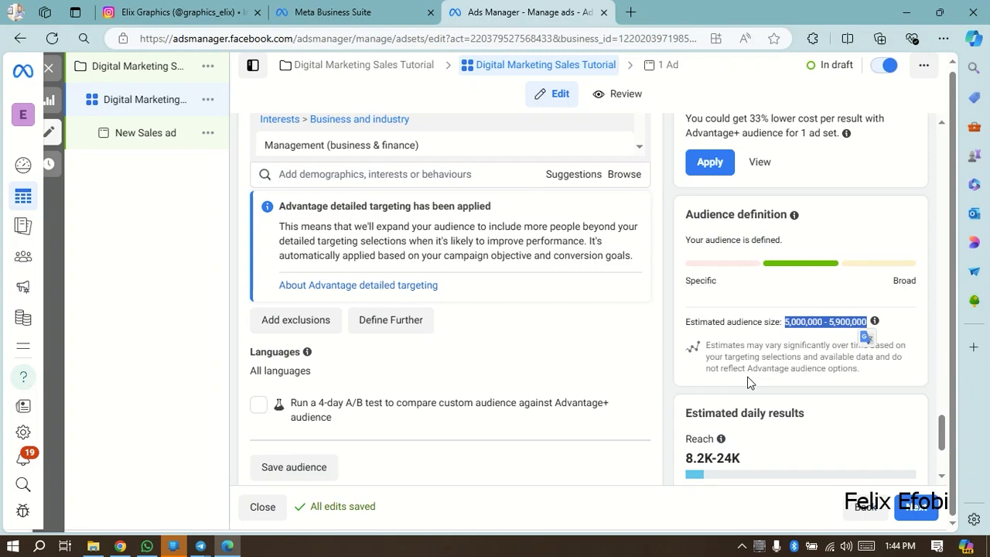
pyautogui.scroll(-3, 464, 376)
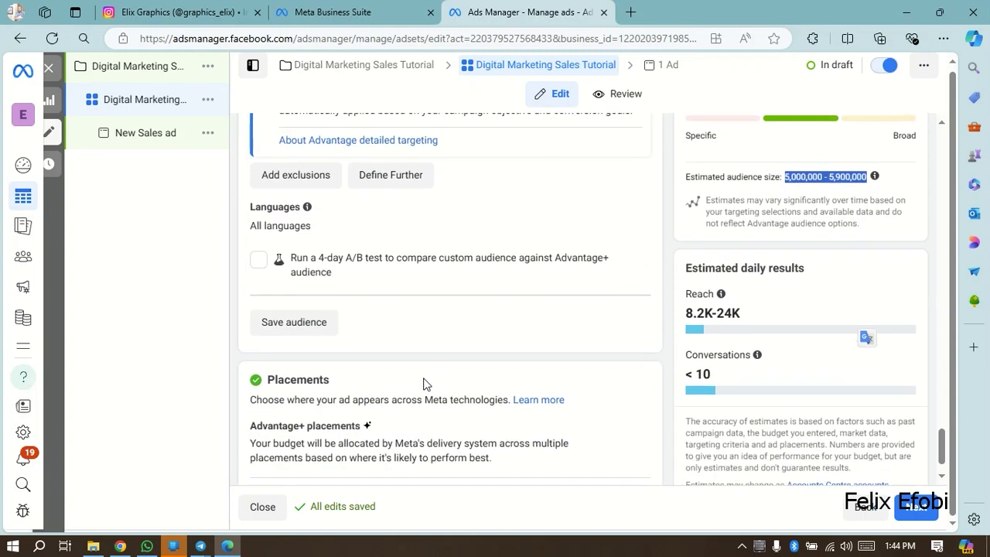
pyautogui.scroll(-1, 408, 377)
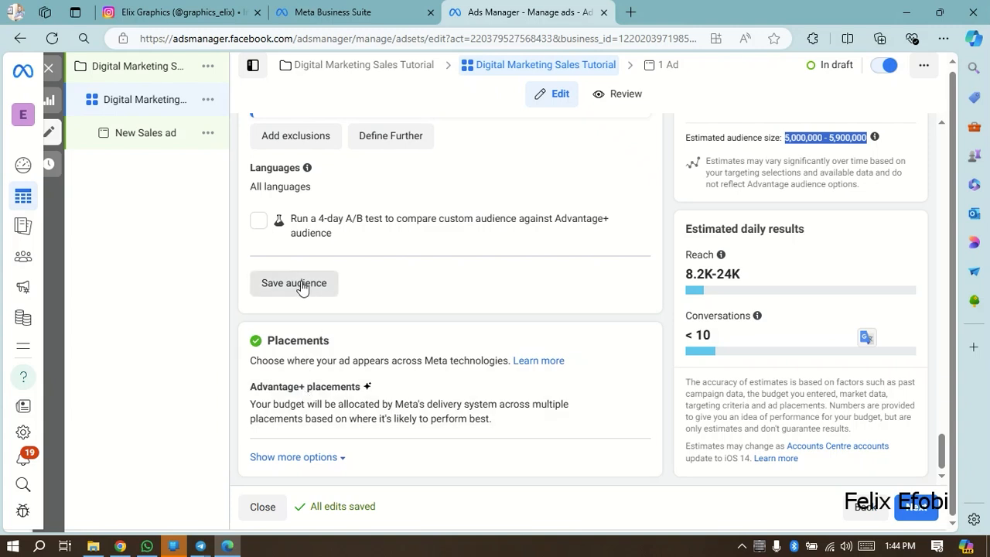
pyautogui.scroll(5, 302, 283)
pyautogui.scroll(-5, 303, 314)
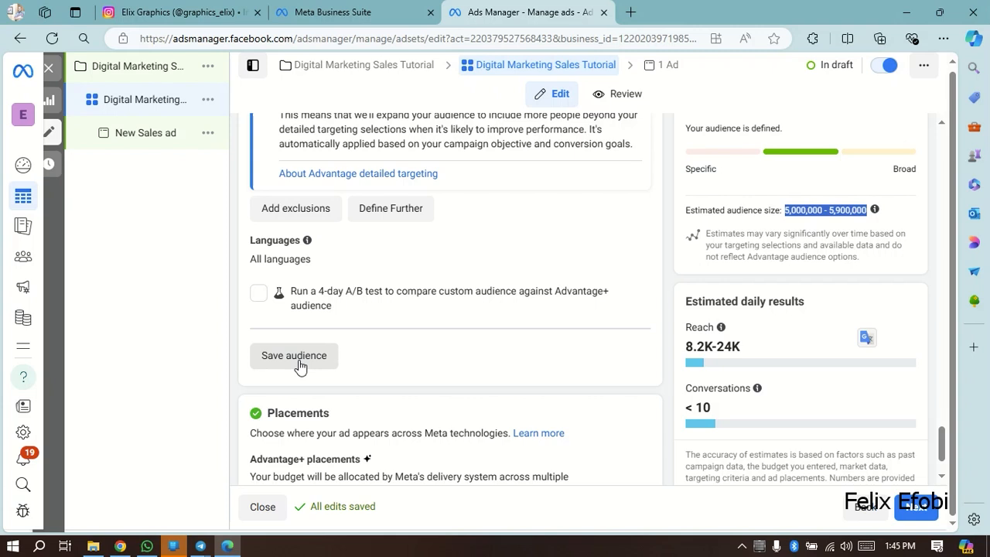
pyautogui.scroll(-1, 283, 345)
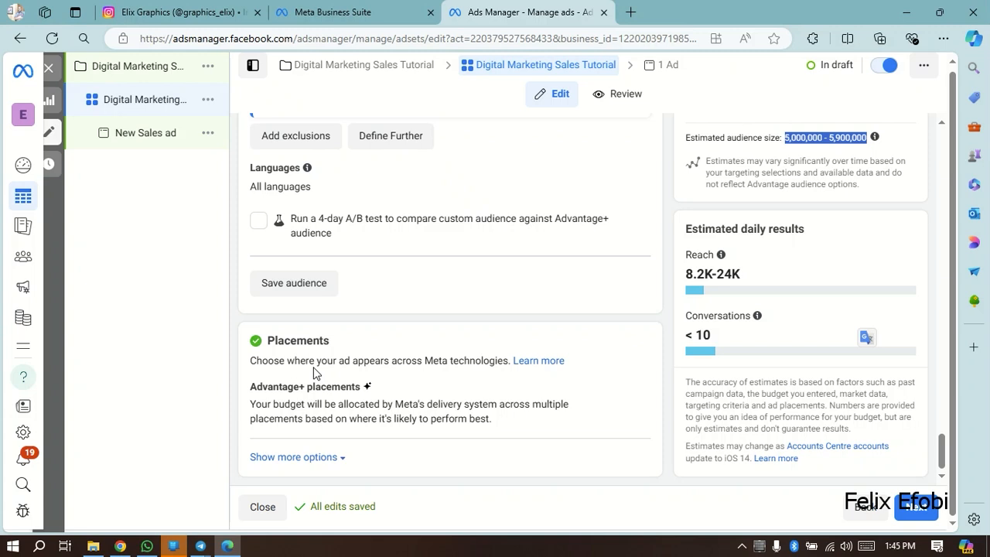
# Step: Open the ad set's placement options for editing and choose Manual placements instead of Advantage+ placements
pyautogui.click(633, 389)
pyautogui.scroll(-1, 267, 433)
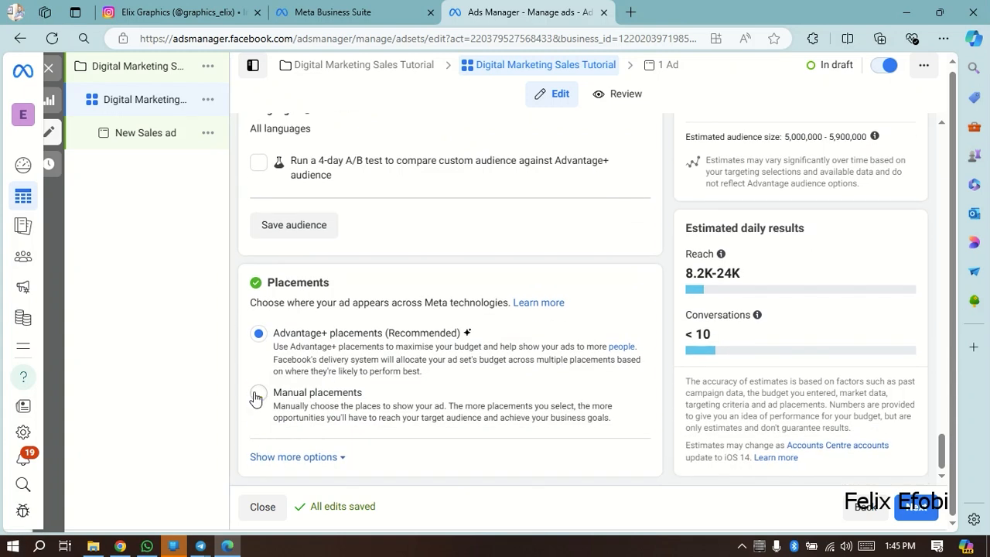
pyautogui.click(258, 392)
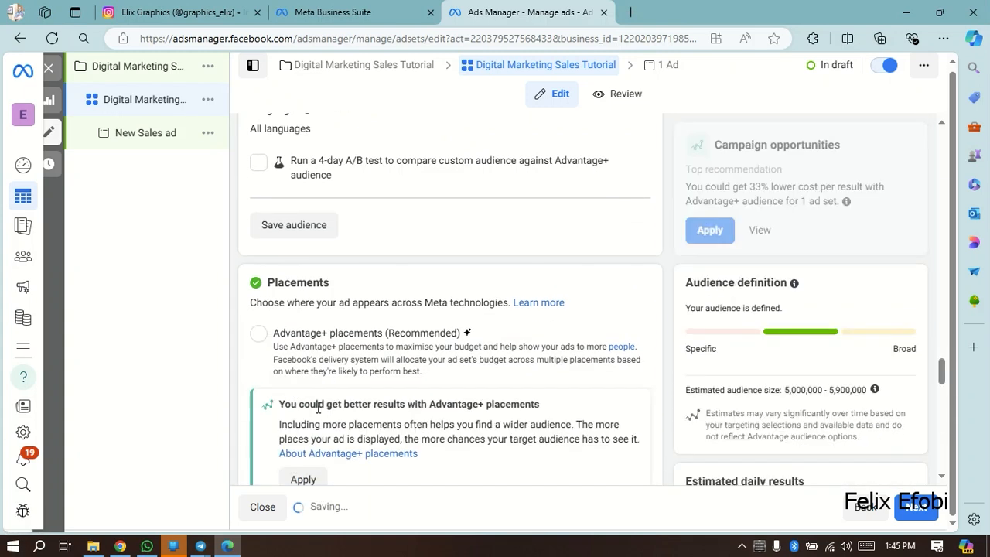
pyautogui.scroll(-1, 325, 404)
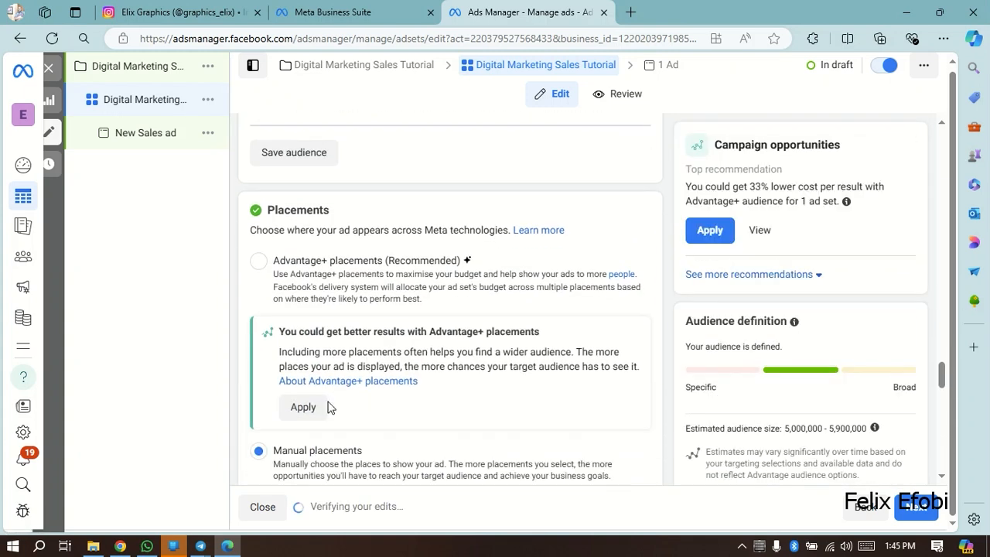
pyautogui.scroll(-1, 341, 375)
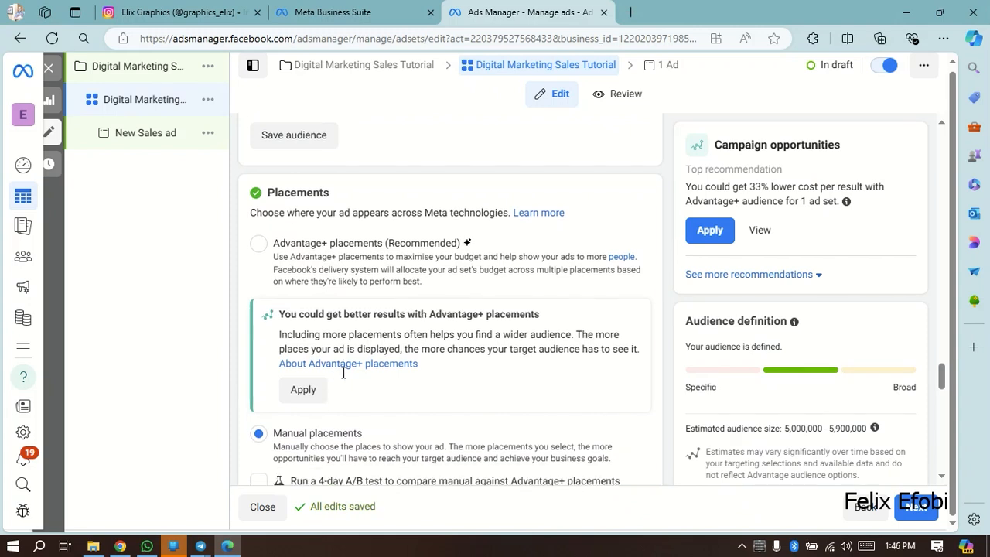
# Step: Deselect the Facebook, Audience Network and Messenger platforms, keeping only Instagram, and try toggling Audience Network again
pyautogui.scroll(-3, 343, 377)
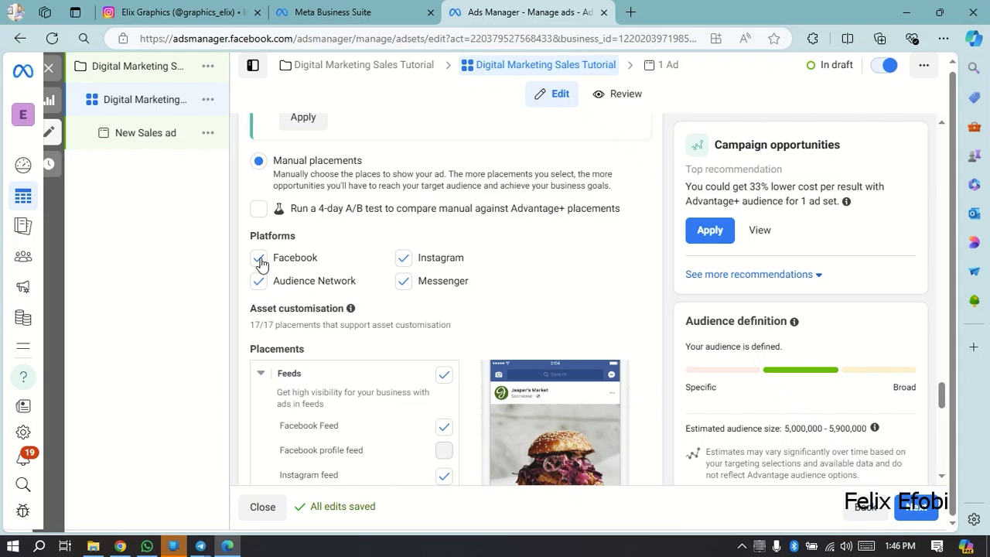
pyautogui.click(259, 260)
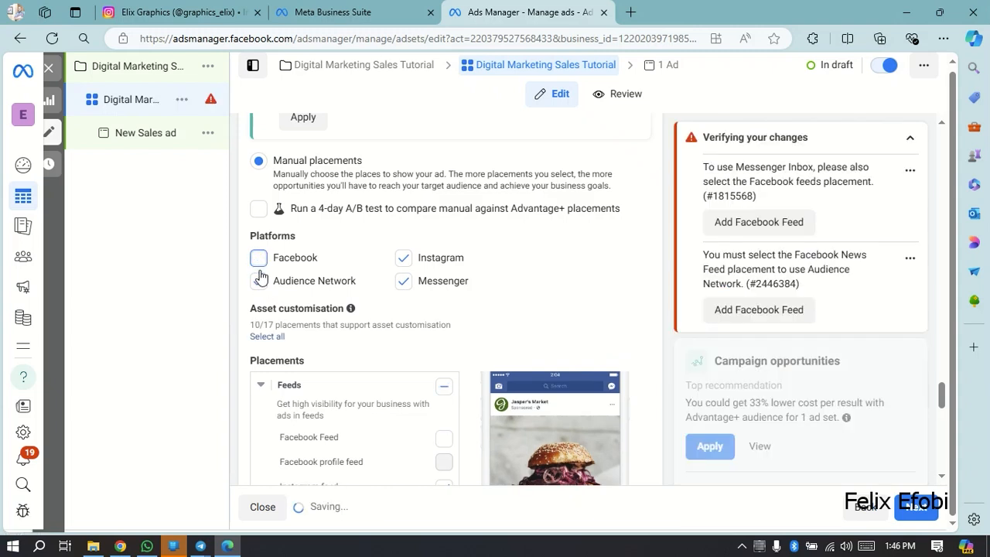
pyautogui.click(259, 283)
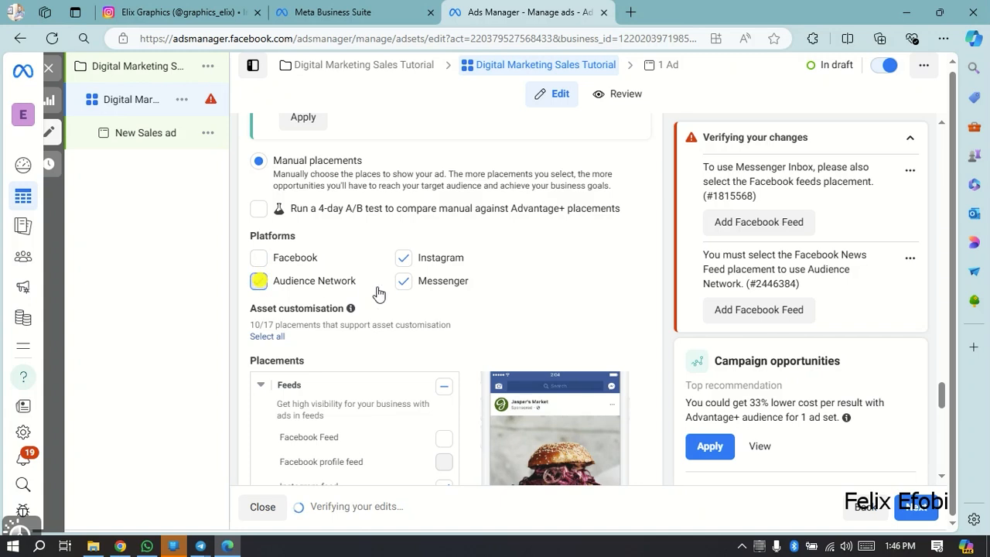
pyautogui.click(404, 283)
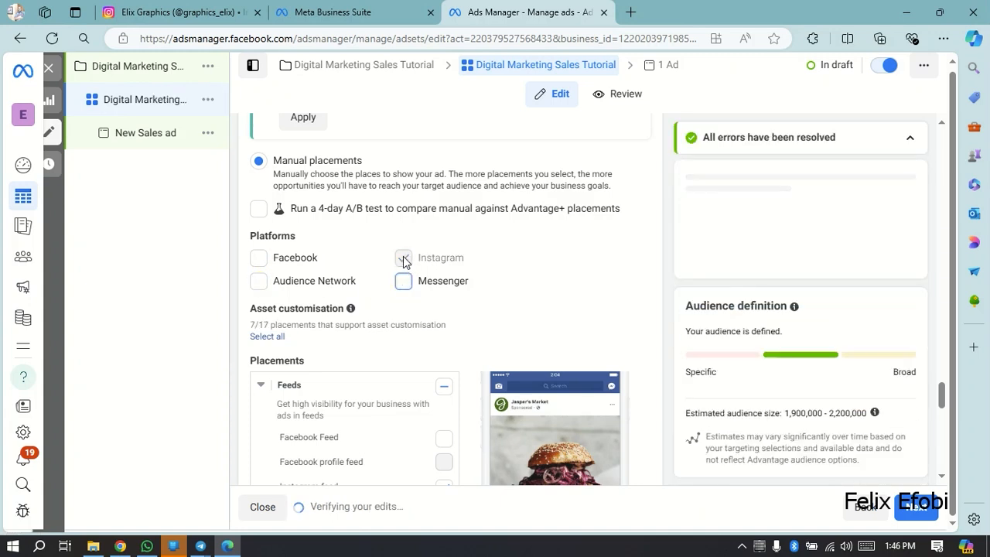
pyautogui.click(262, 285)
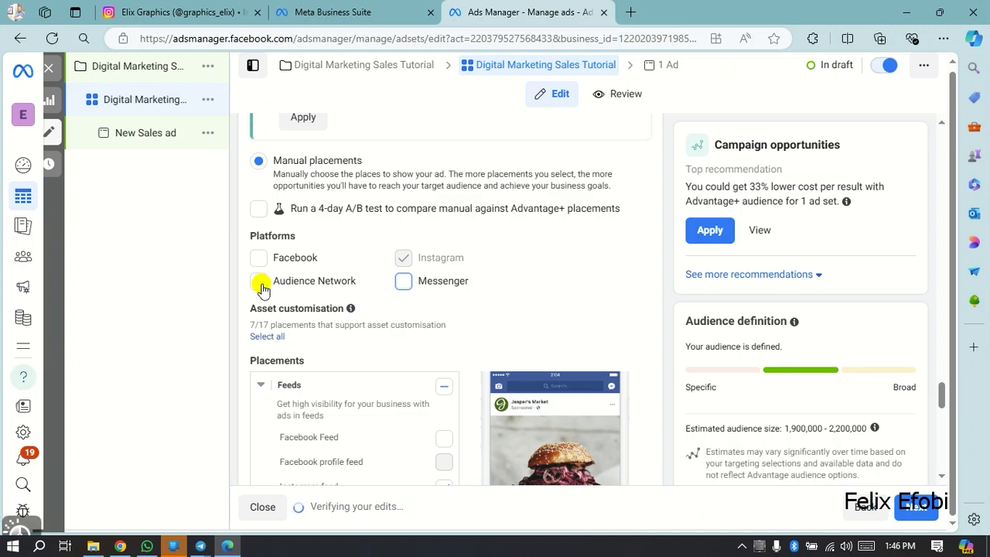
# Step: Reselect Facebook, Audience Network and Messenger alongside Instagram as ad platforms, and review the list of included placements
pyautogui.click(408, 283)
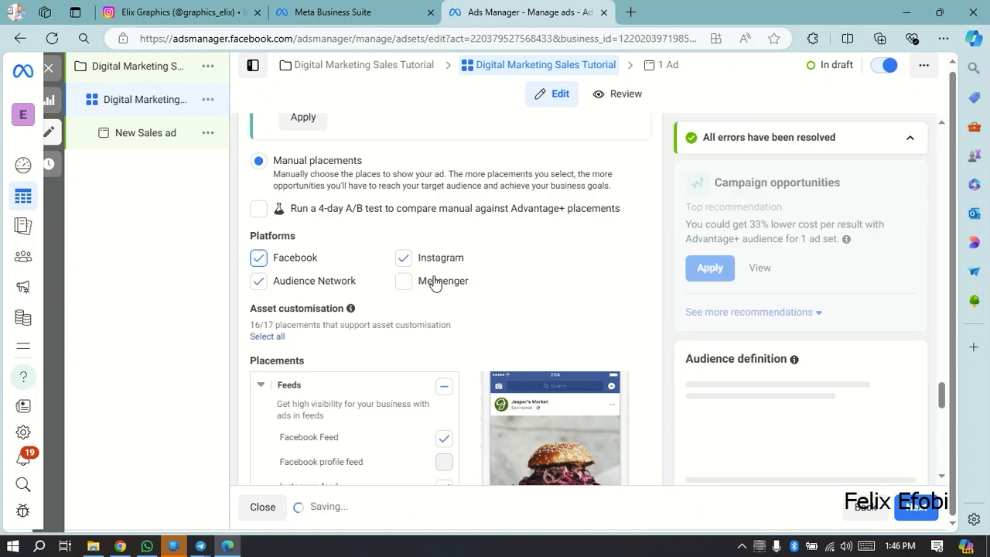
pyautogui.scroll(-2, 358, 292)
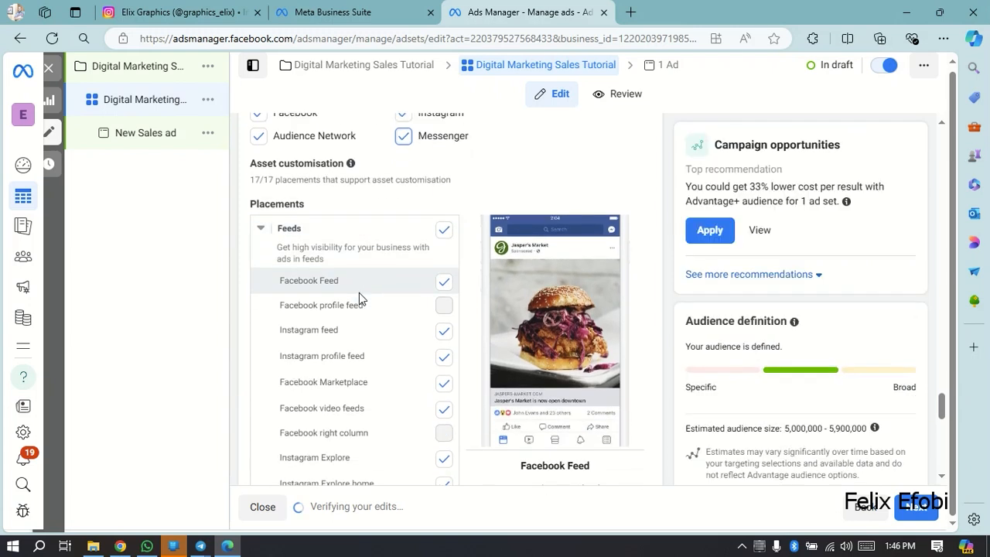
pyautogui.scroll(-3, 398, 298)
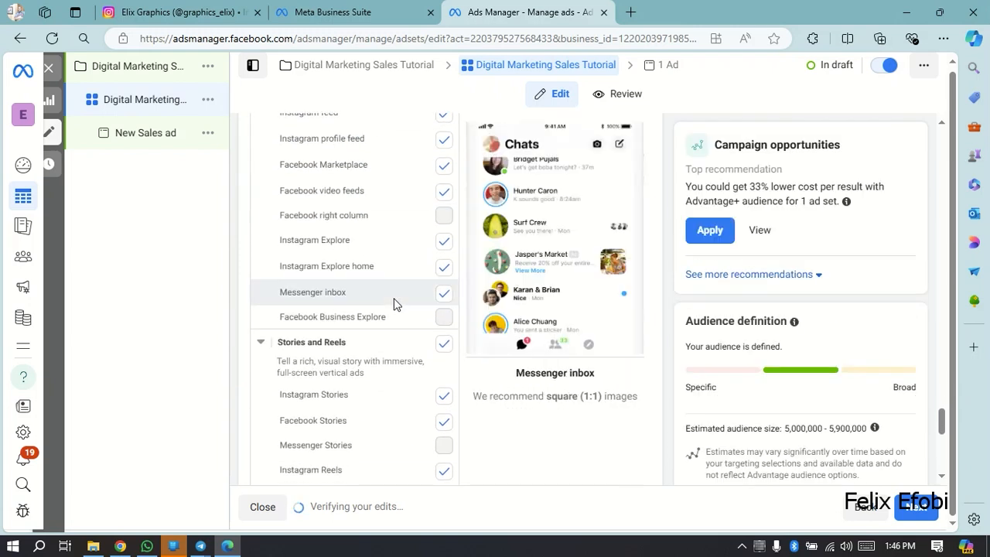
pyautogui.scroll(5, 400, 309)
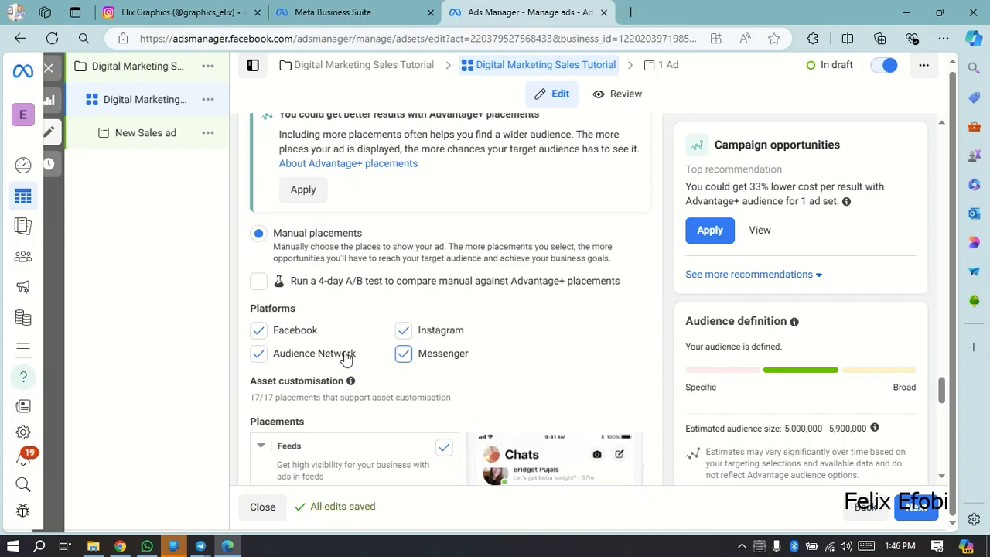
pyautogui.scroll(-1, 347, 358)
pyautogui.scroll(-9, 348, 355)
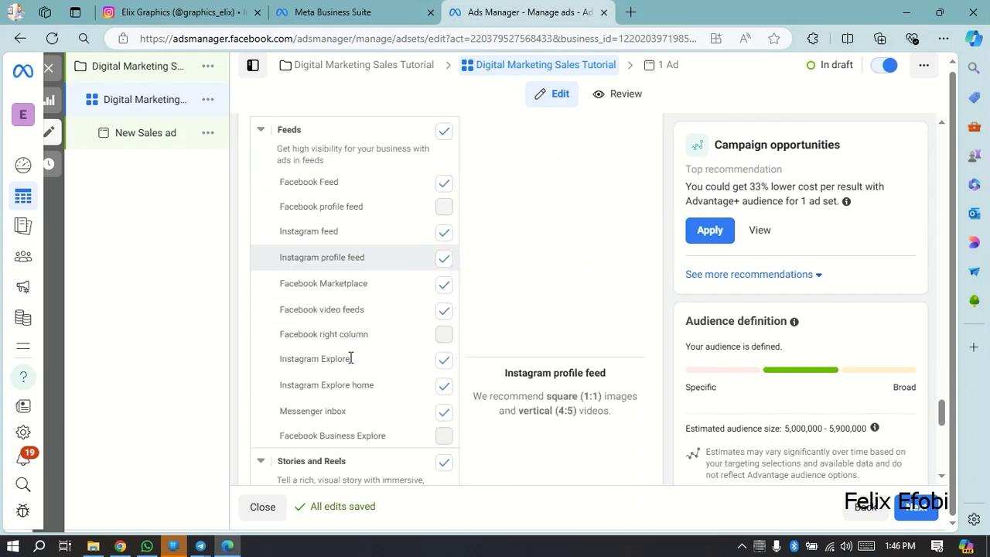
pyautogui.scroll(-3, 424, 409)
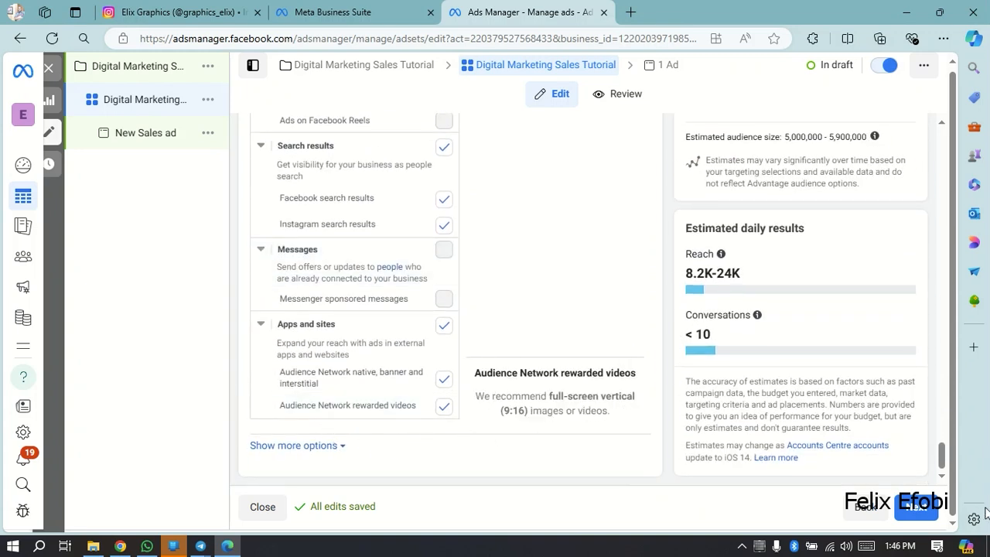
# Step: Continue from the ad set to the ad level and rename the ad as Digital Marketing Sales Tutorial
pyautogui.click(925, 511)
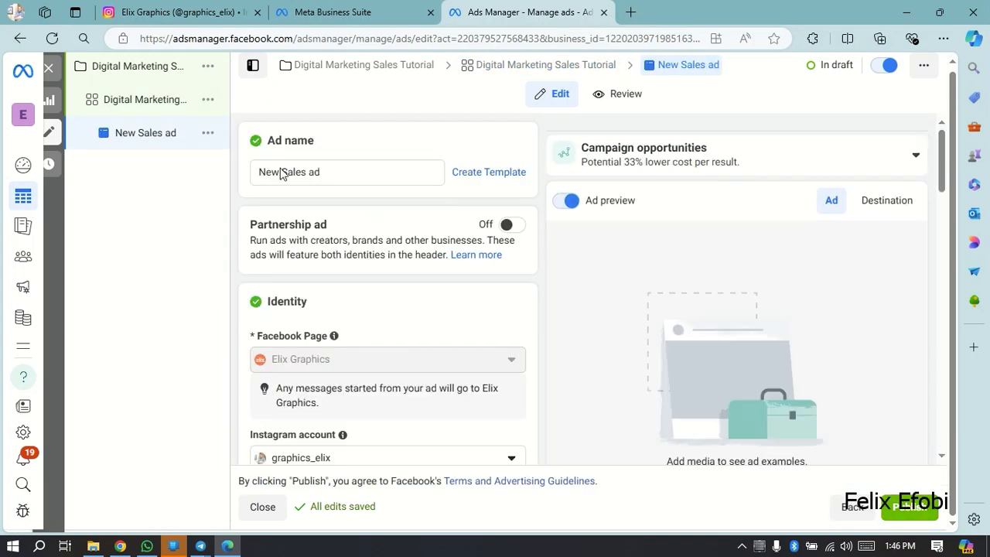
pyautogui.click(350, 172)
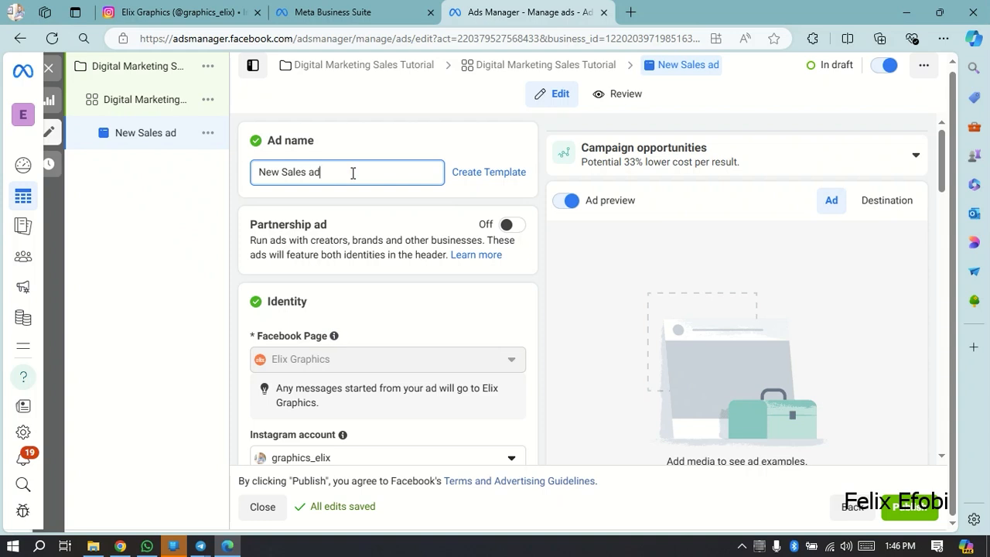
pyautogui.hotkey('ctrl', 'a')
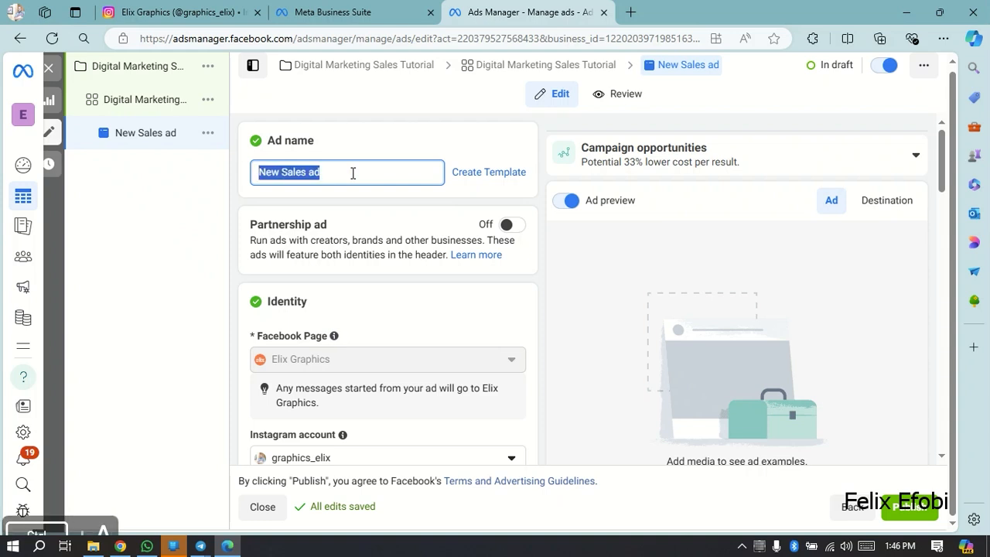
pyautogui.write('Digital Marketing Sales Tutorial')
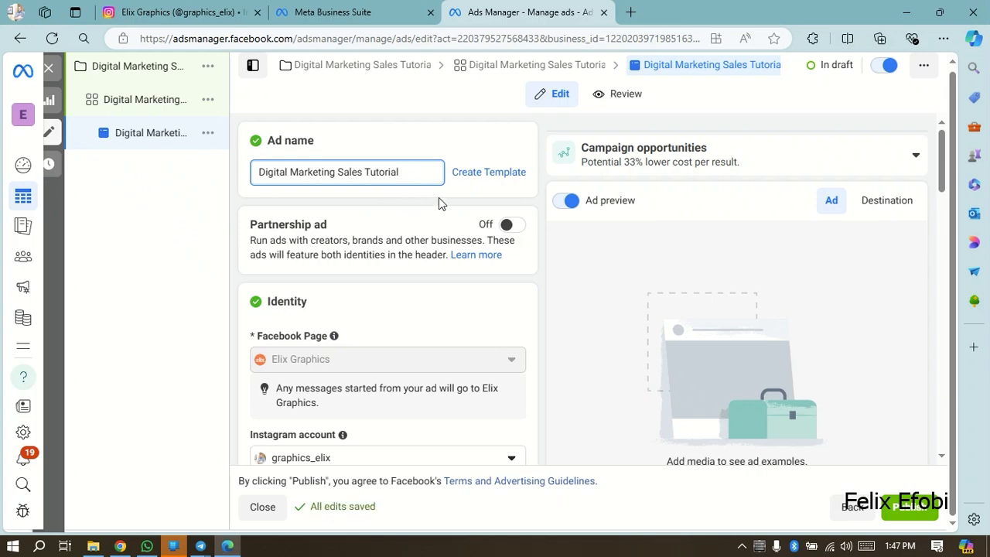
pyautogui.click(430, 208)
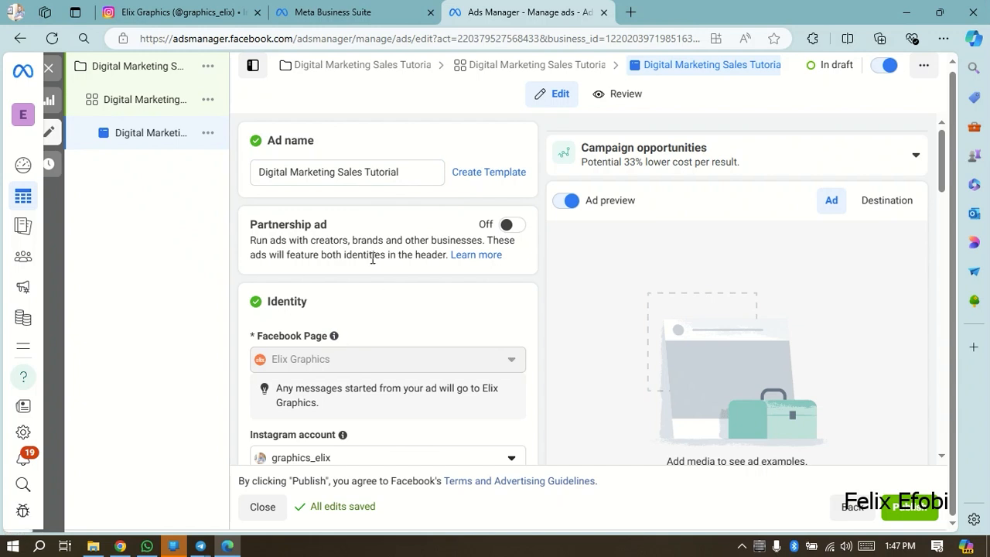
# Step: Check which Instagram accounts are available for the ad's identity without changing the selected one
pyautogui.scroll(-3, 343, 280)
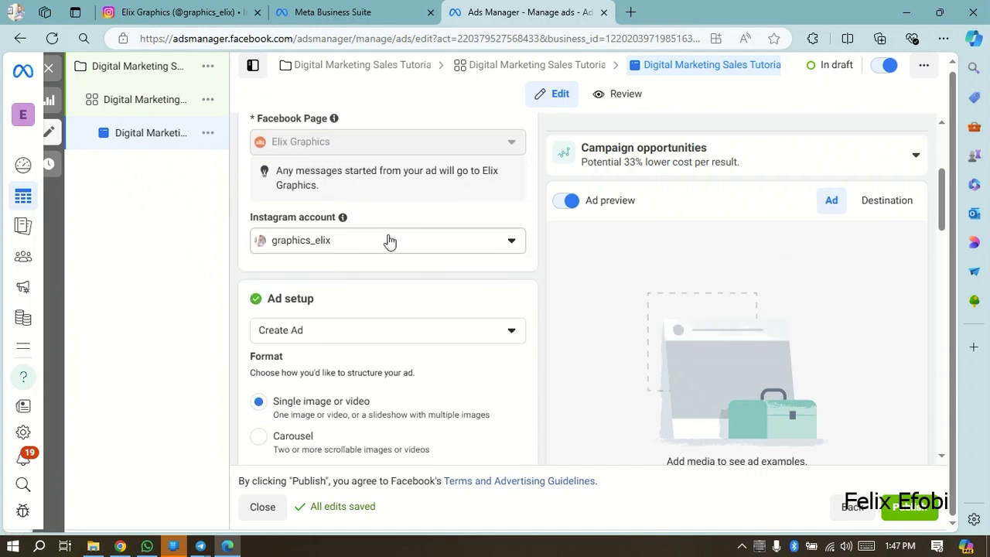
pyautogui.click(388, 238)
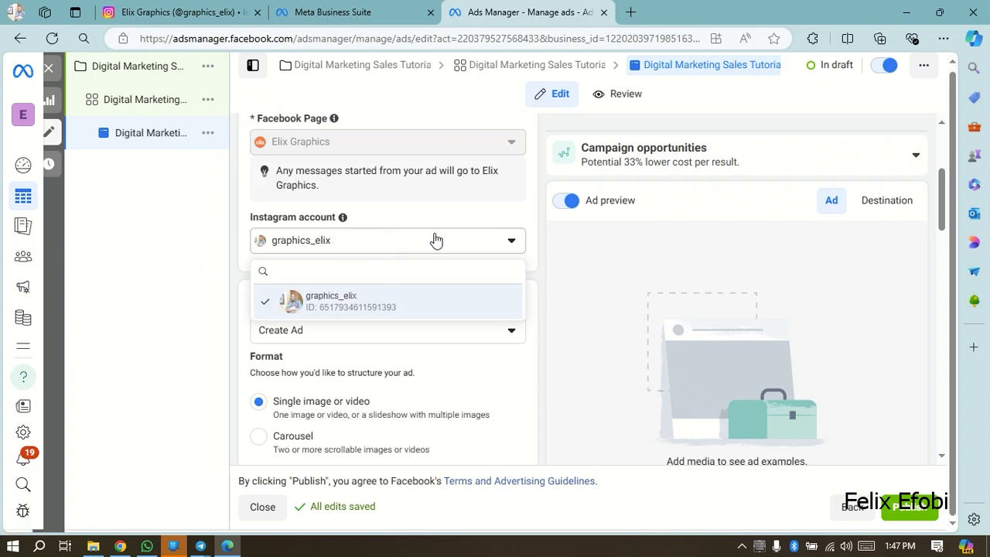
pyautogui.click(522, 219)
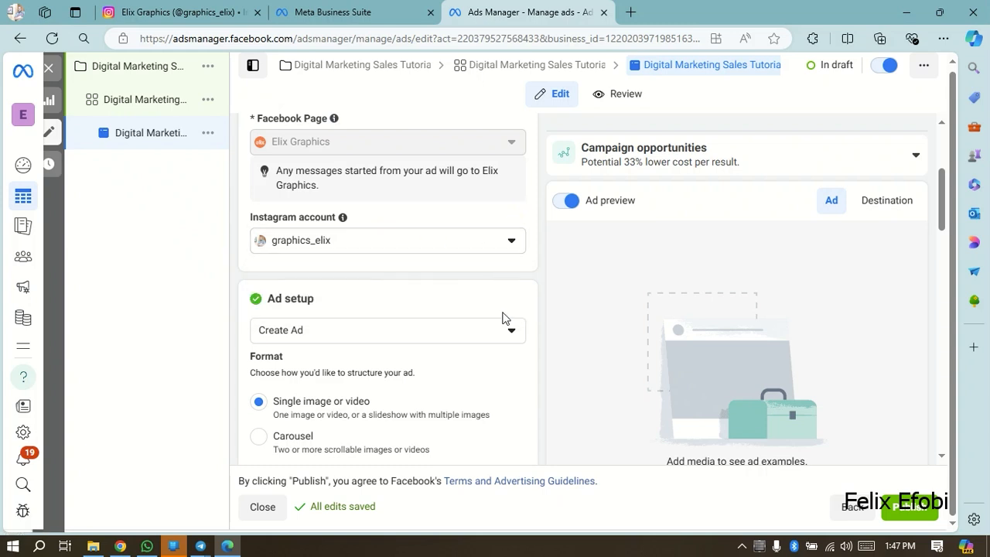
# Step: Change the ad setup from creating a new ad to Use existing post
pyautogui.scroll(-1, 387, 286)
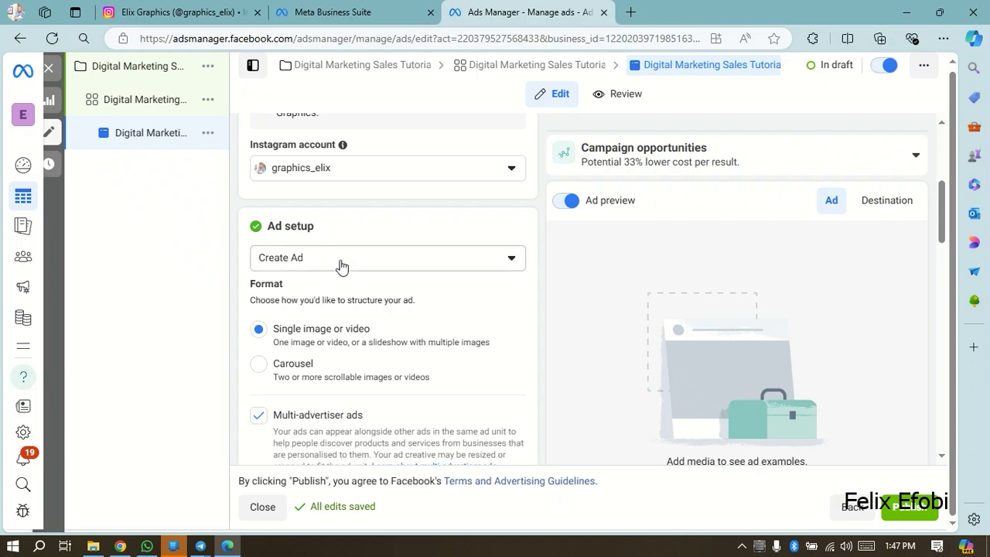
pyautogui.click(340, 265)
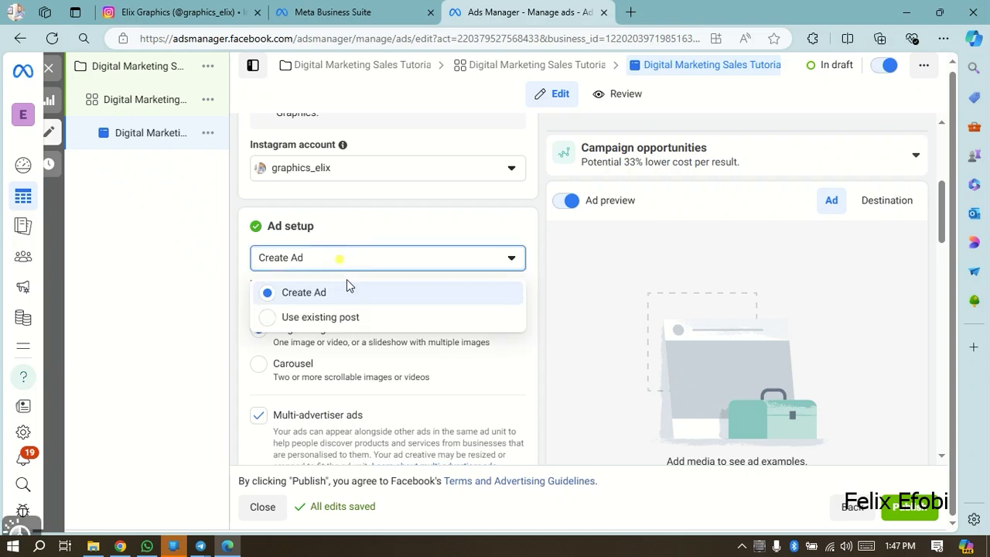
pyautogui.click(328, 319)
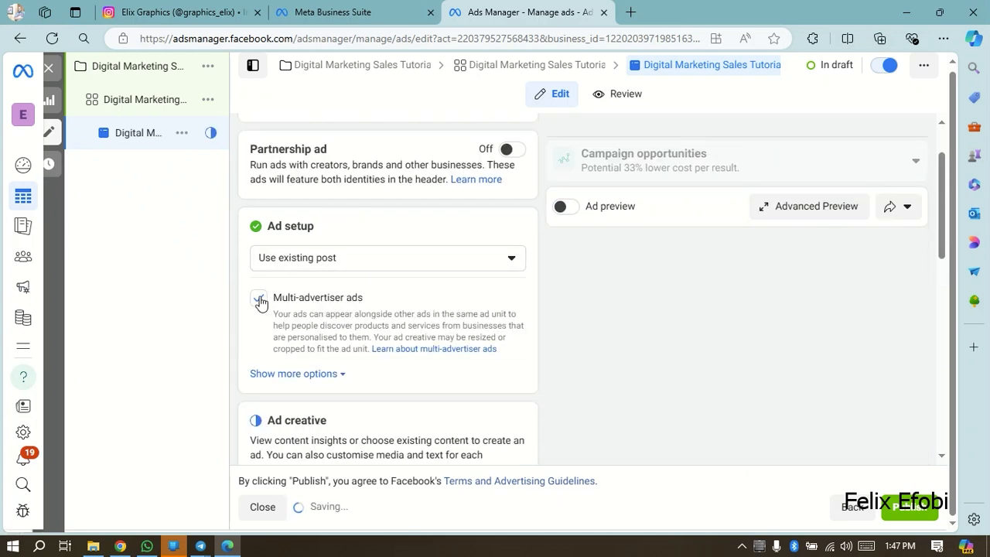
# Step: For the ad creative, choose the existing Instagram feed photo post "Selling on Social Media is not Magic" dated 1 Aug 2024
pyautogui.scroll(-2, 349, 283)
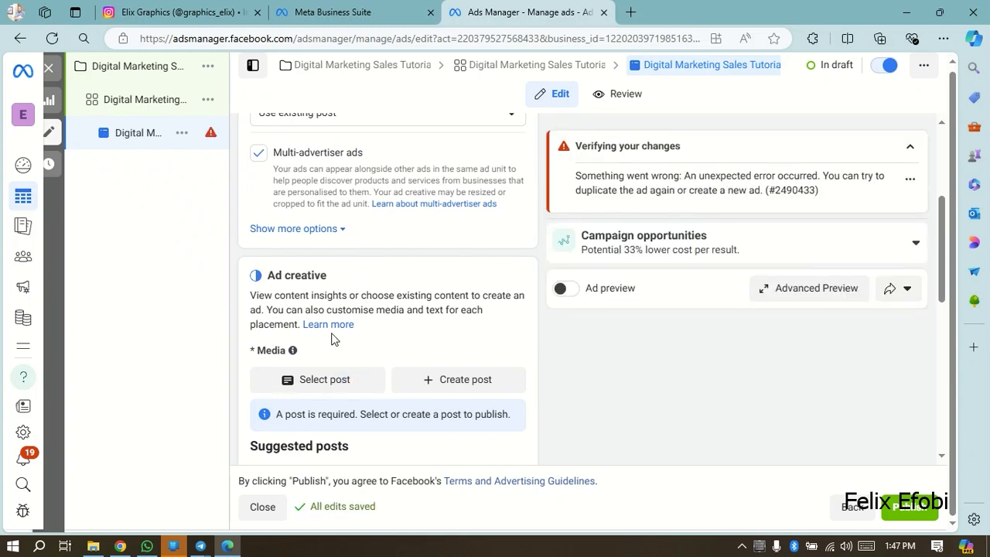
pyautogui.scroll(3, 331, 292)
pyautogui.scroll(-3, 331, 292)
pyautogui.scroll(-2, 330, 286)
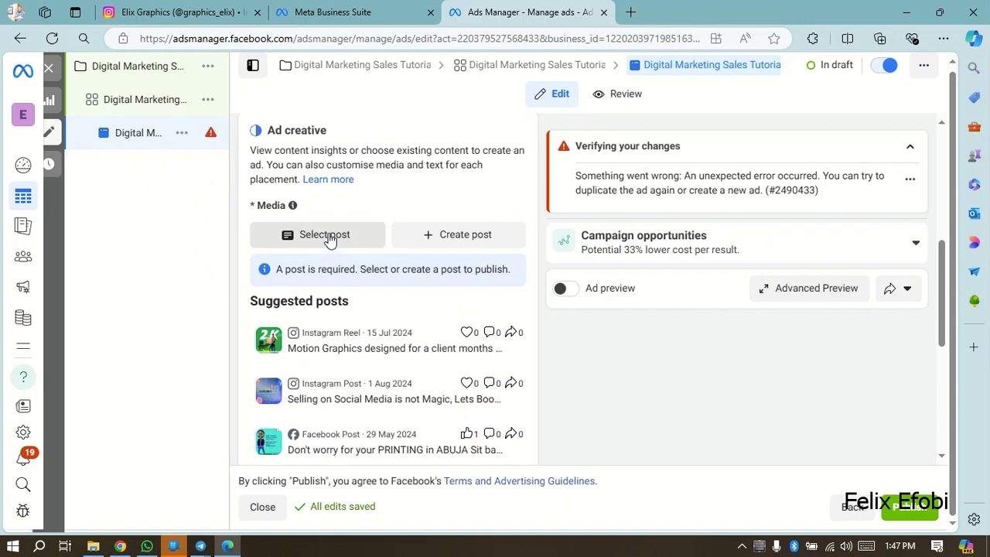
pyautogui.click(329, 239)
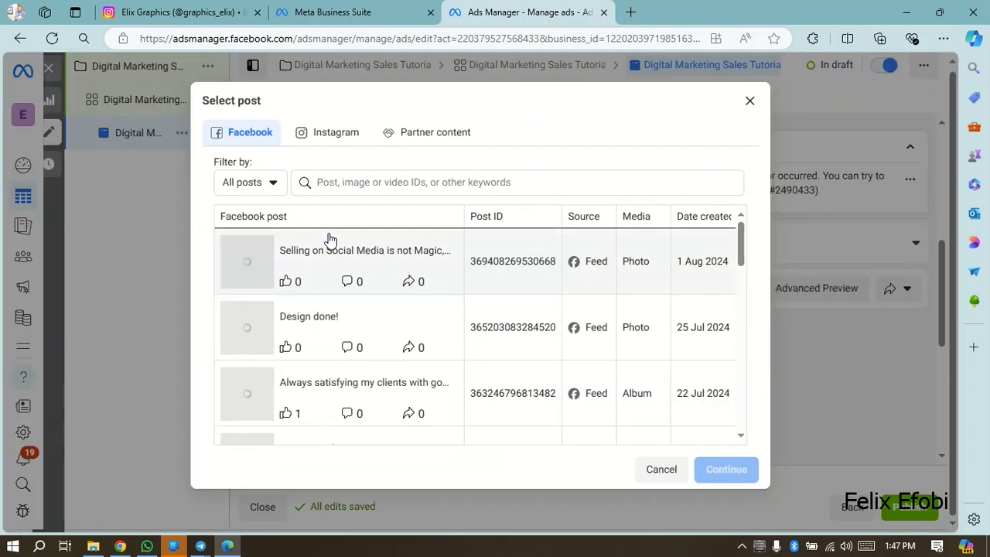
pyautogui.click(323, 131)
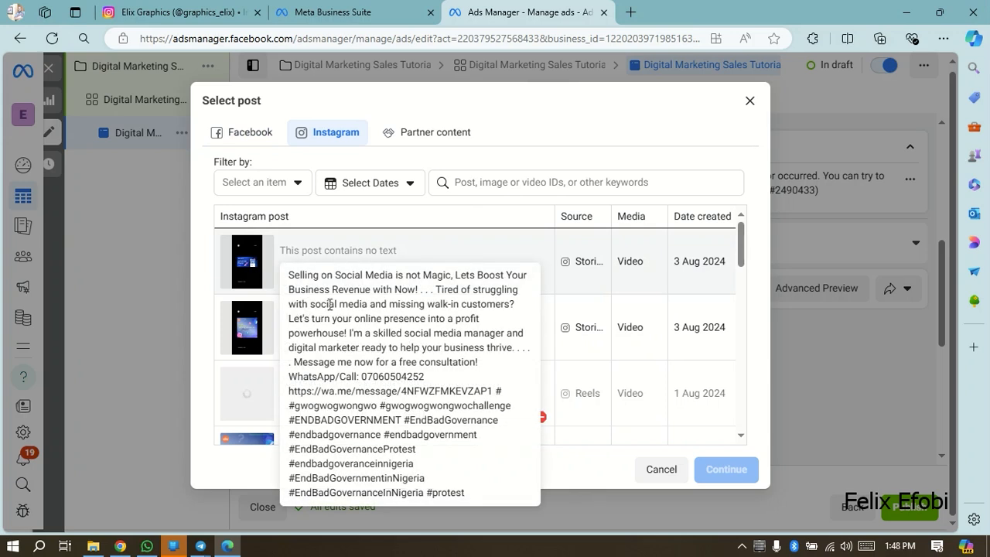
pyautogui.scroll(-2, 312, 354)
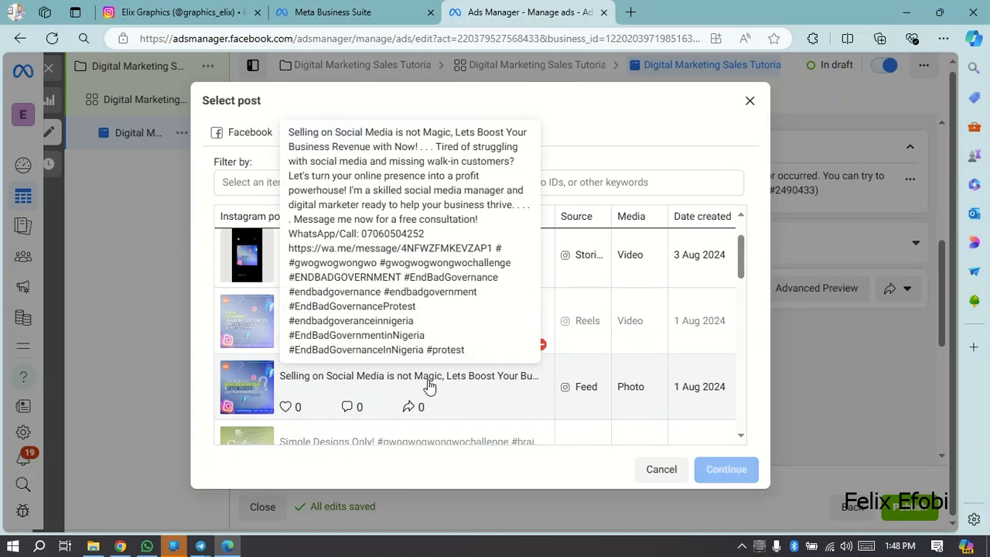
pyautogui.click(328, 377)
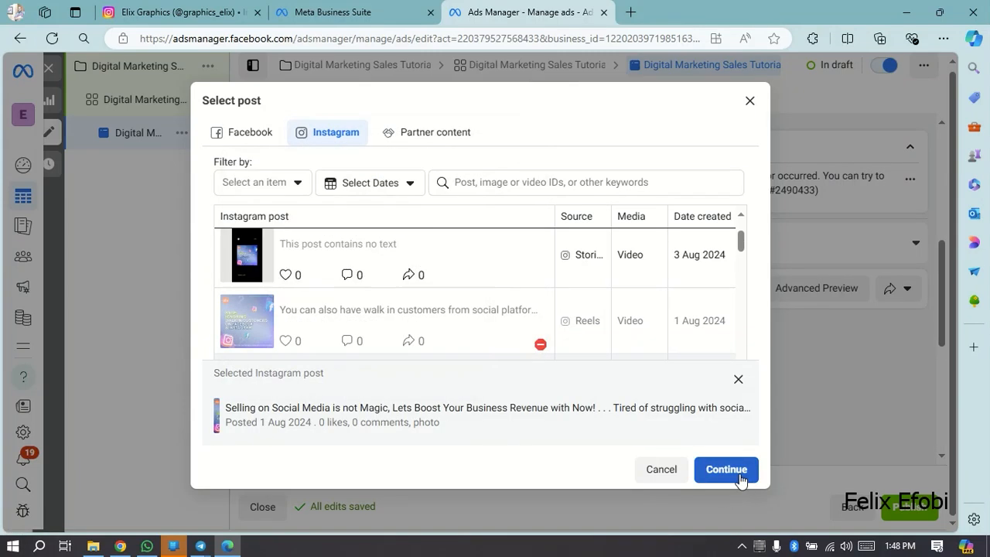
# Step: Check why the marked reels are unavailable for boosting, and confirm the selected Instagram post as the ad's media
pyautogui.scroll(-2, 621, 310)
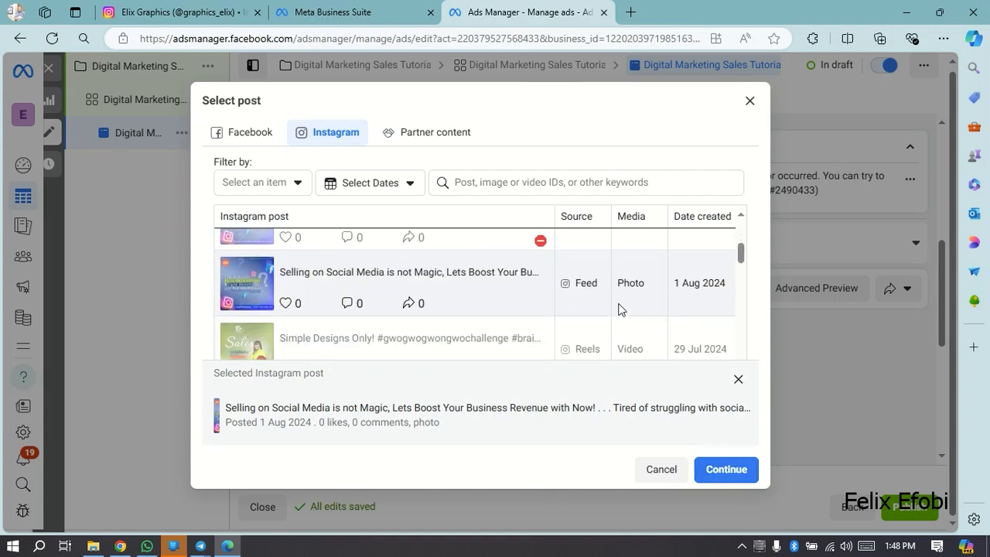
pyautogui.scroll(1, 549, 278)
pyautogui.moveTo(545, 277)
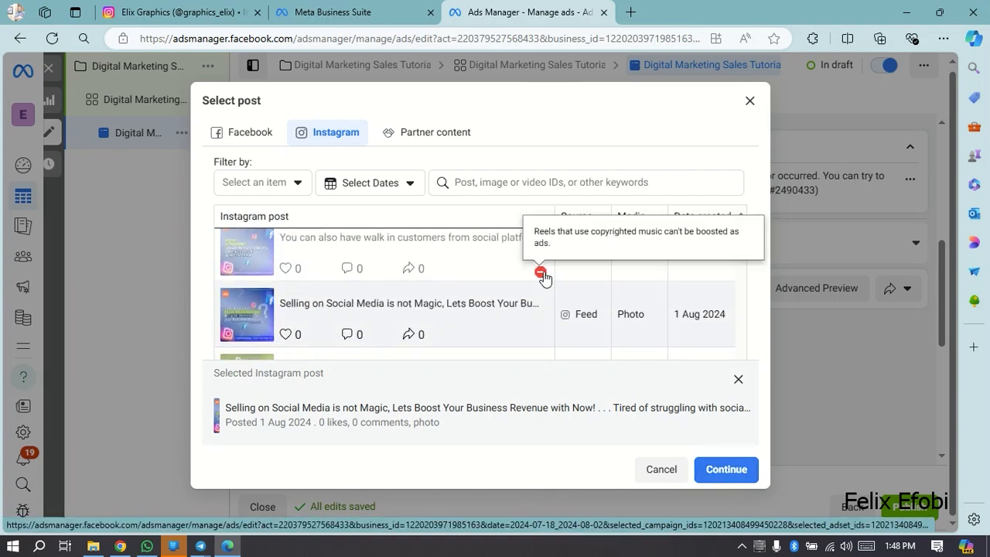
pyautogui.scroll(-1, 552, 304)
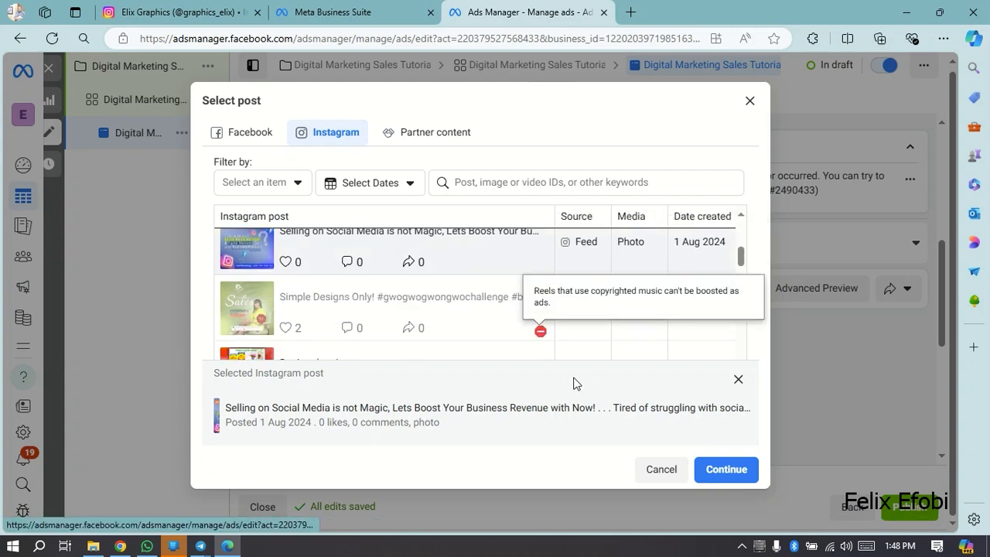
pyautogui.click(727, 470)
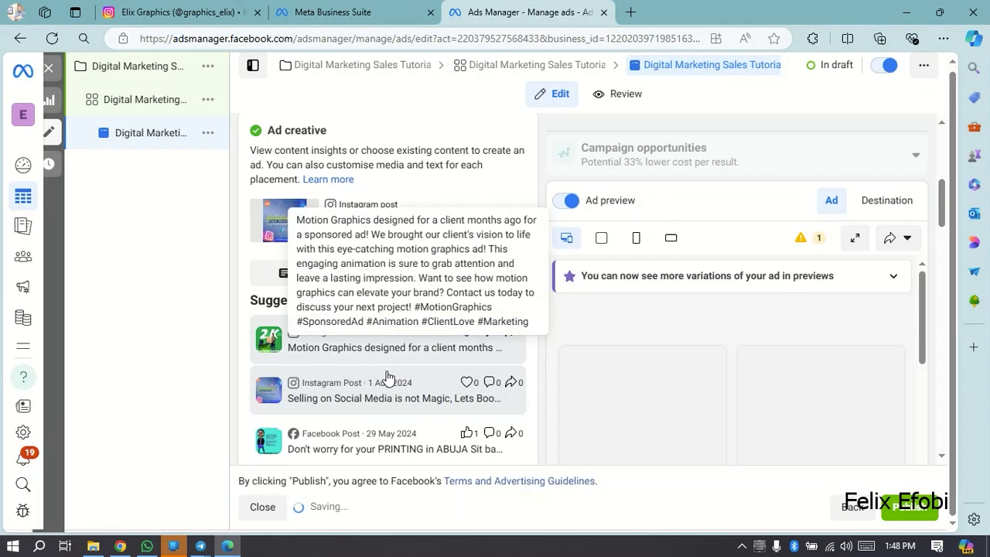
# Step: Review the ad creative's suggested posts, its primary text and the ad preview
pyautogui.scroll(-1, 387, 380)
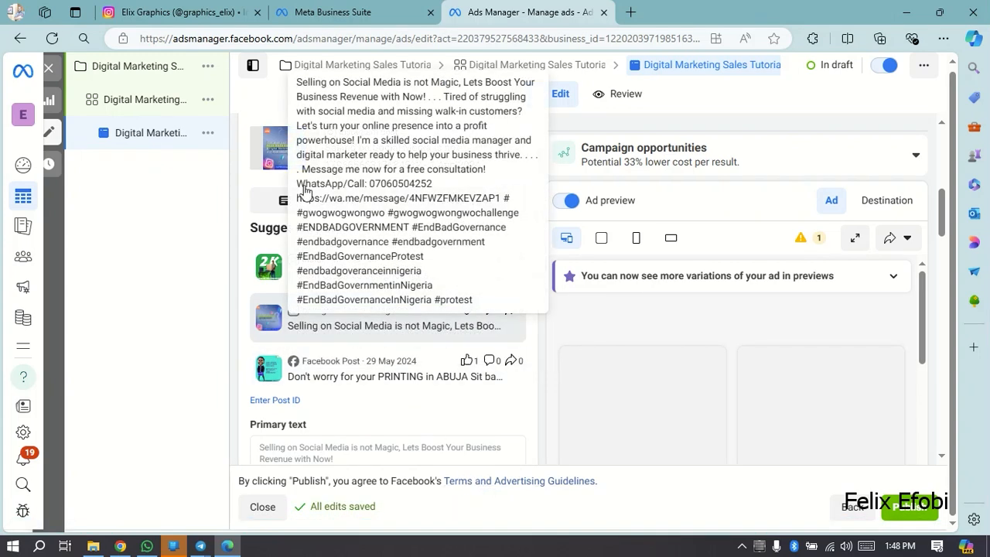
pyautogui.scroll(-2, 427, 332)
pyautogui.scroll(-1, 738, 355)
pyautogui.scroll(-2, 739, 355)
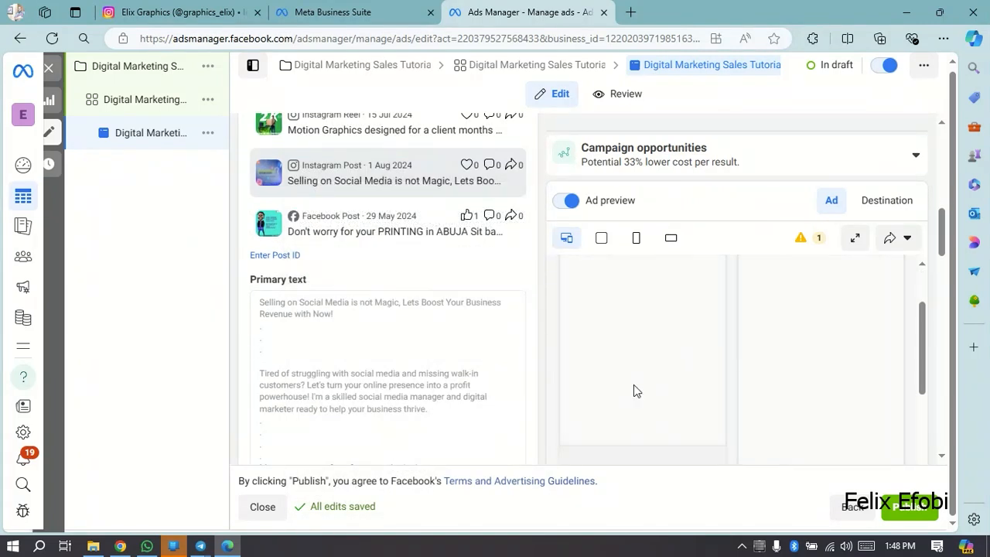
pyautogui.scroll(2, 721, 377)
pyautogui.scroll(-3, 737, 347)
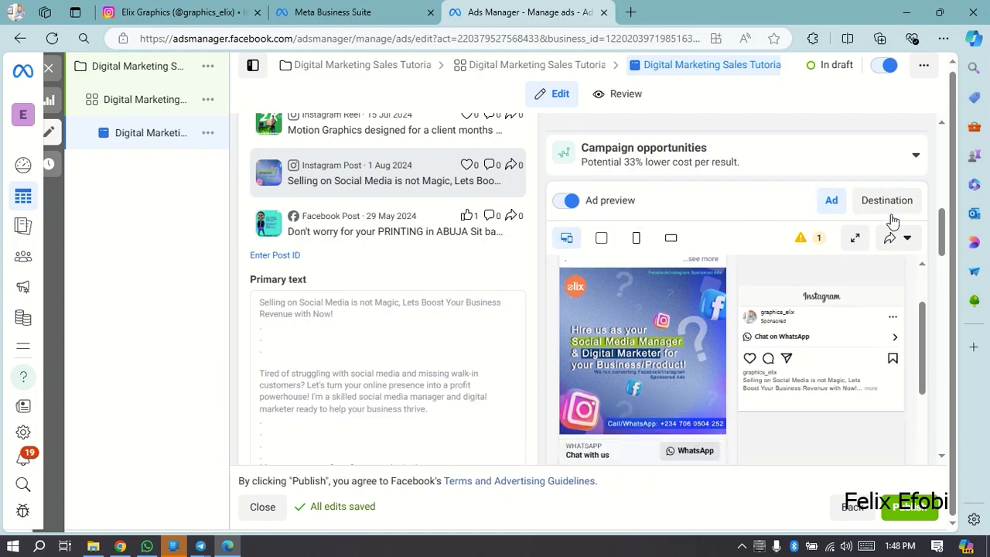
# Step: Open the advanced preview and examine how the ad appears in Facebook Feed, Instagram feed and Instagram Stories
pyautogui.click(854, 240)
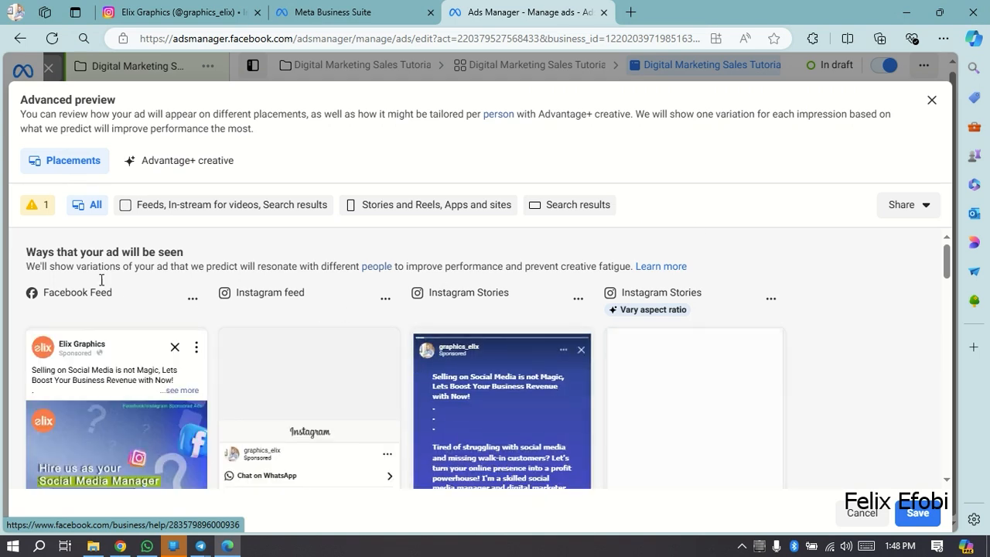
pyautogui.scroll(-1, 101, 284)
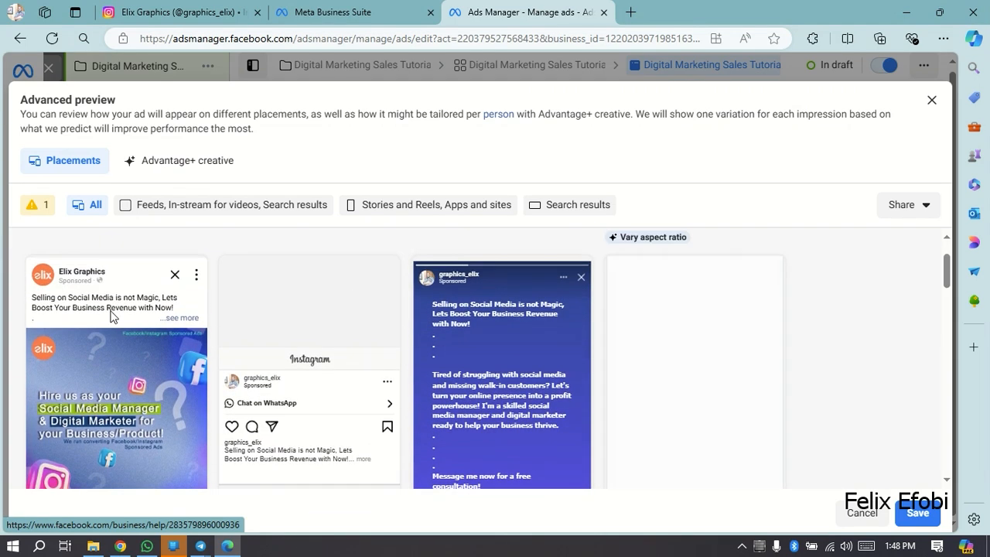
pyautogui.scroll(-1, 103, 411)
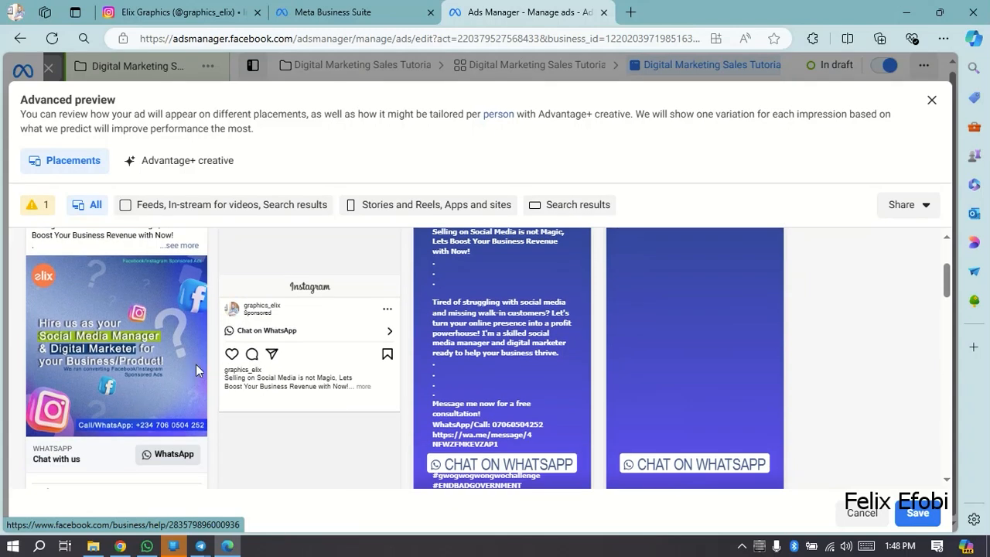
pyautogui.scroll(2, 359, 358)
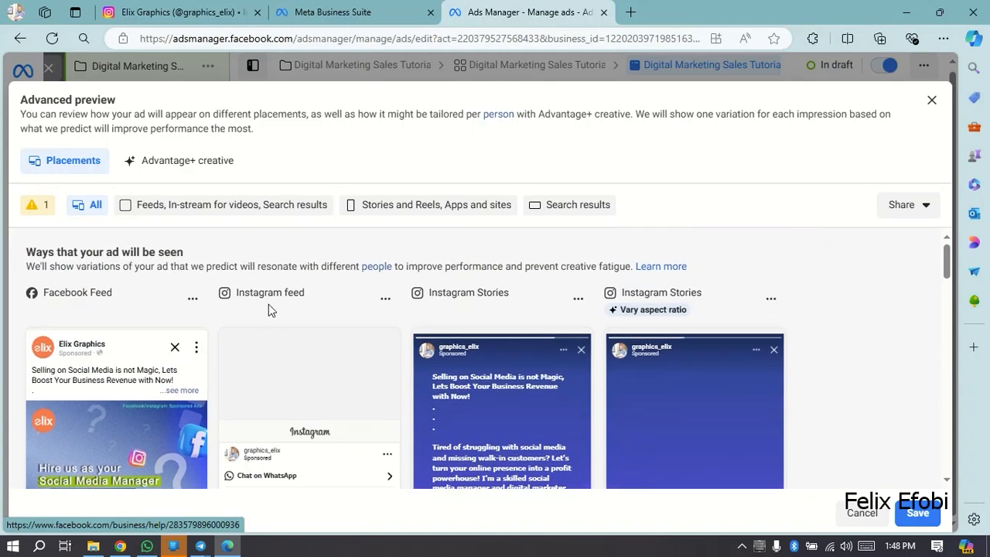
pyautogui.scroll(-3, 293, 362)
pyautogui.scroll(1, 262, 379)
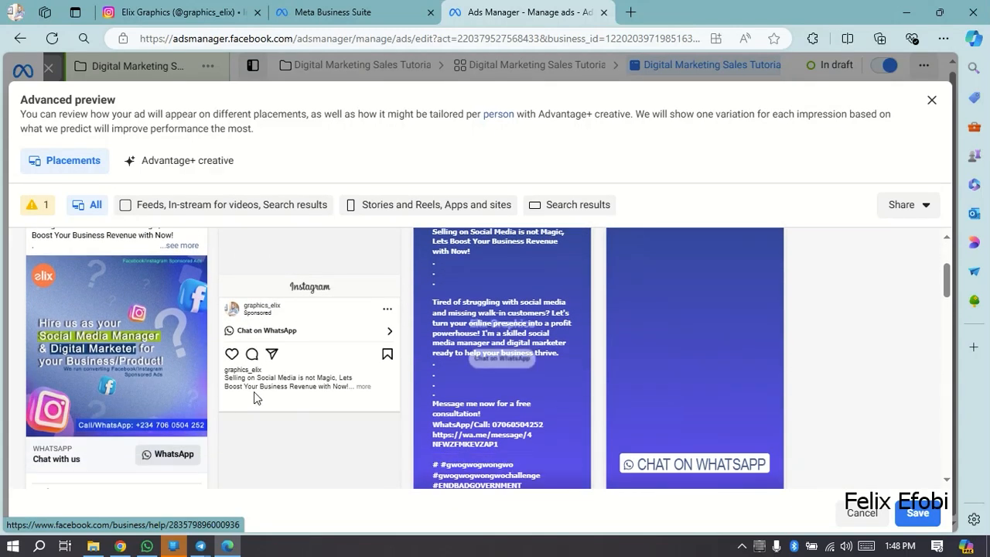
# Step: Expand the full caption in the Instagram feed preview and examine it alongside the two Instagram Stories previews
pyautogui.click(364, 388)
pyautogui.scroll(-3, 308, 368)
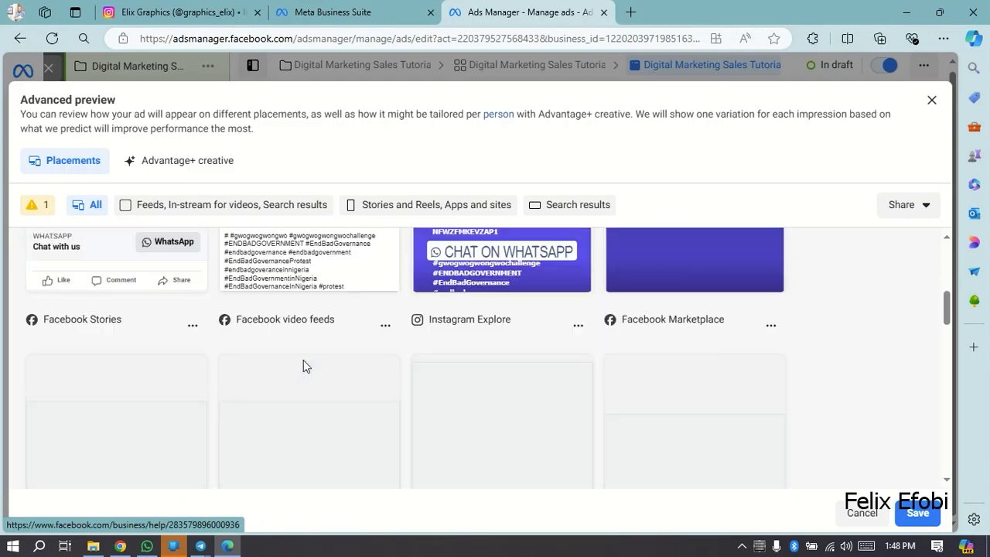
pyautogui.scroll(5, 303, 366)
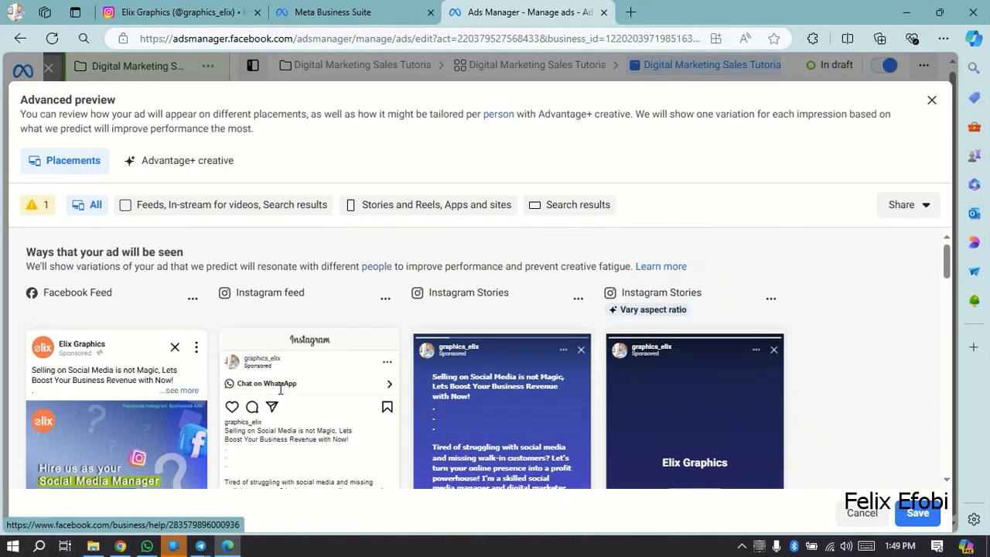
pyautogui.scroll(-1, 274, 395)
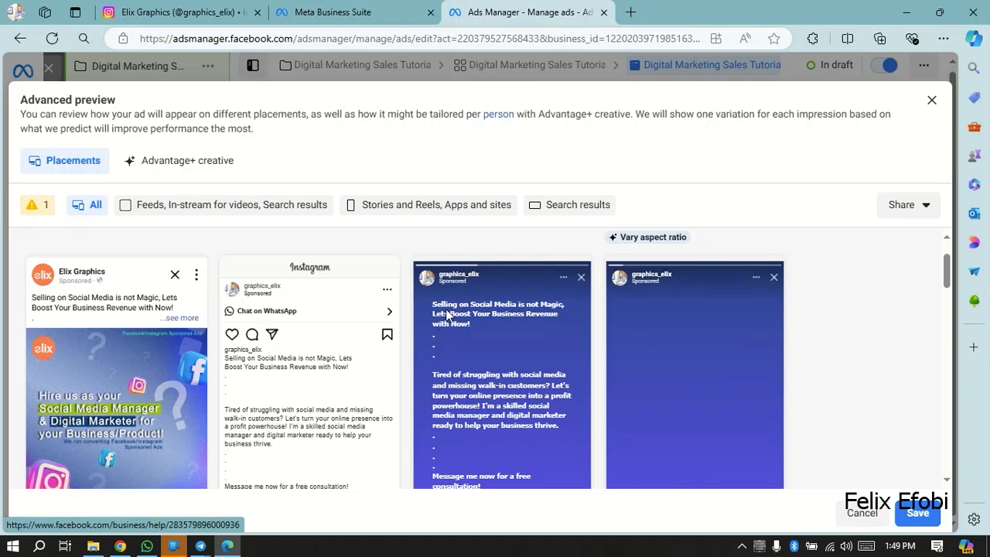
pyautogui.scroll(1, 543, 306)
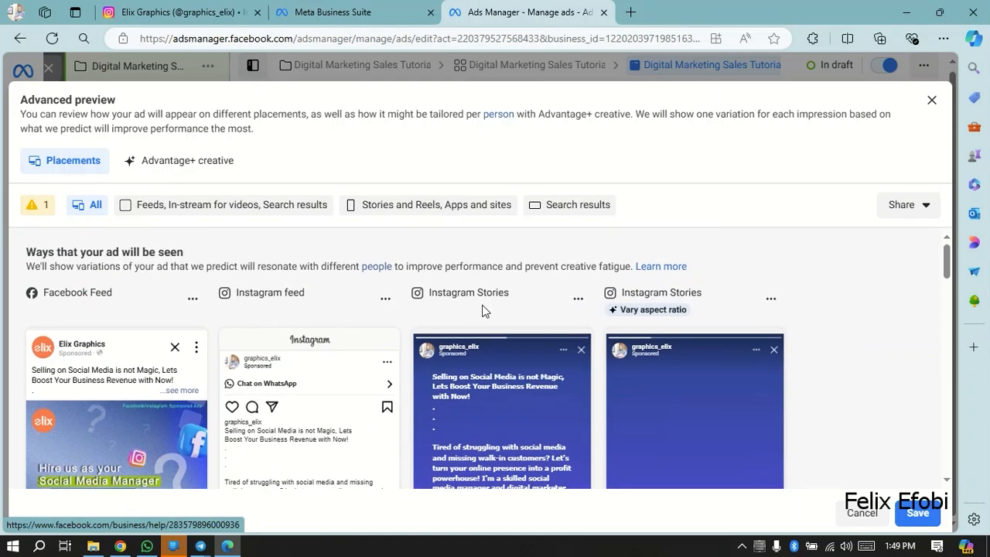
pyautogui.scroll(-3, 483, 310)
pyautogui.scroll(-1, 483, 346)
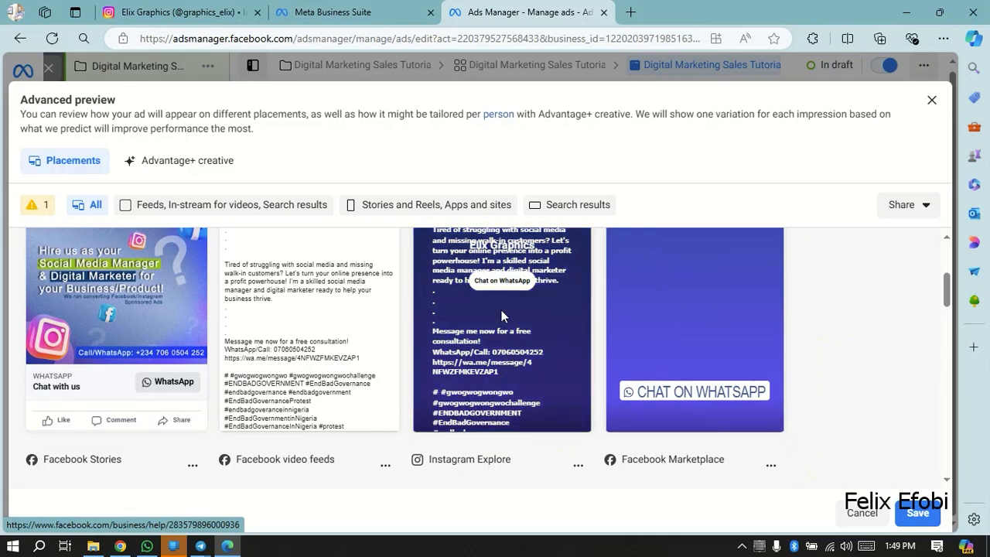
pyautogui.scroll(3, 501, 305)
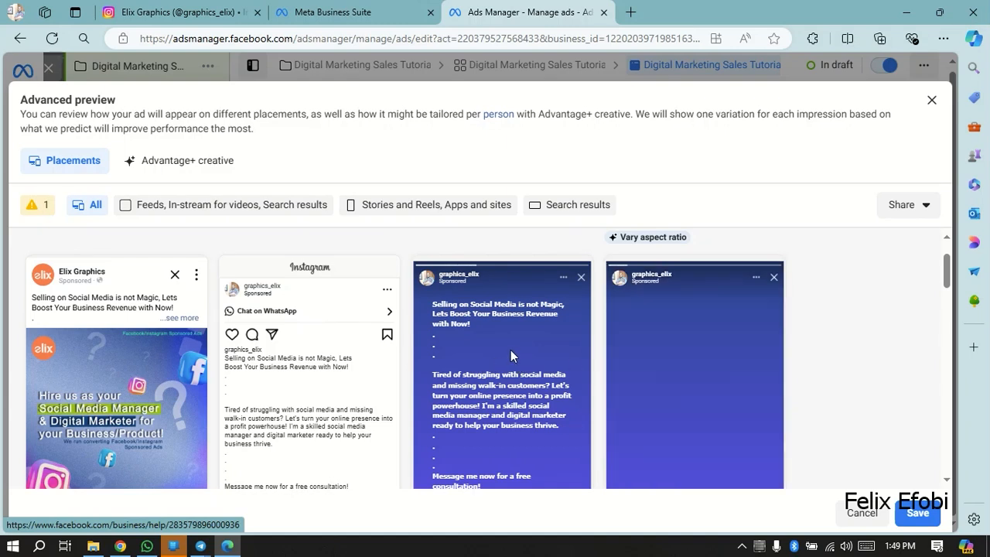
pyautogui.scroll(1, 656, 355)
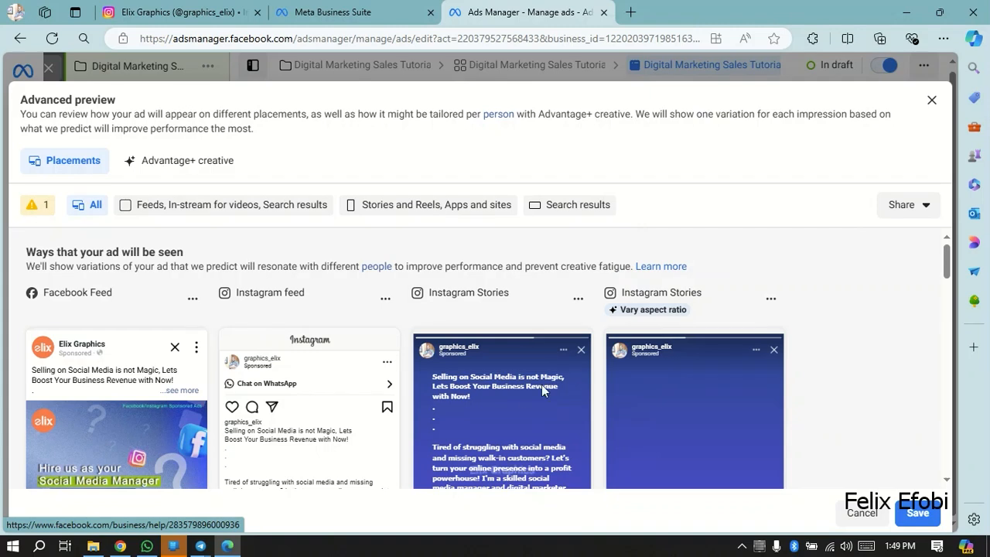
pyautogui.scroll(-3, 659, 433)
pyautogui.scroll(-1, 659, 430)
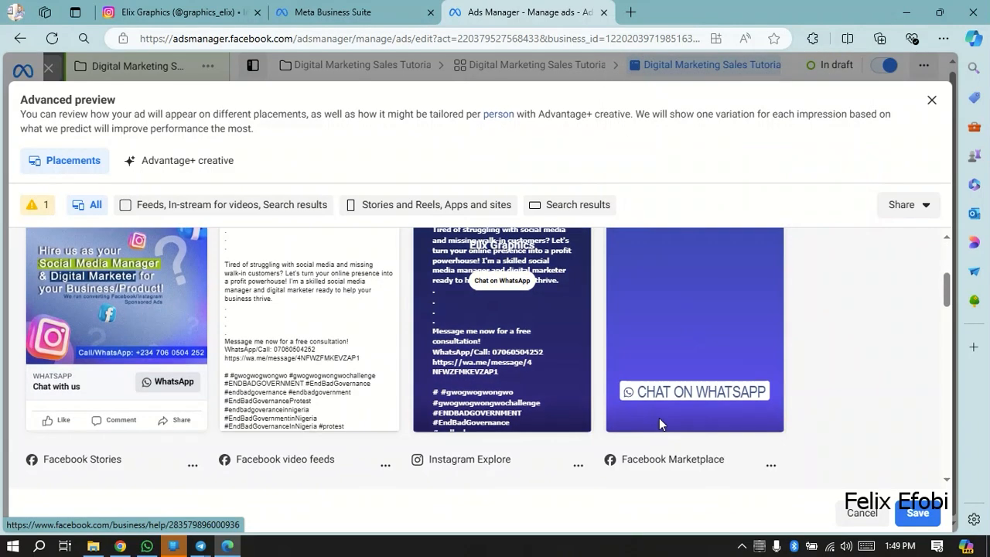
# Step: Check which placement the ad won't deliver to, and examine the Facebook Stories, Facebook video feeds, Instagram Explore and Facebook Marketplace previews
pyautogui.click(39, 205)
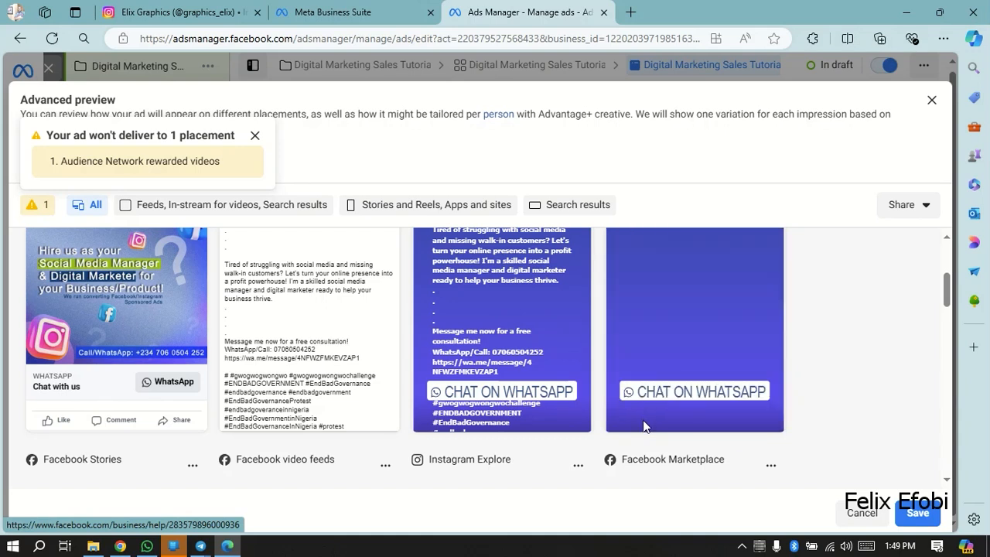
pyautogui.scroll(-2, 536, 400)
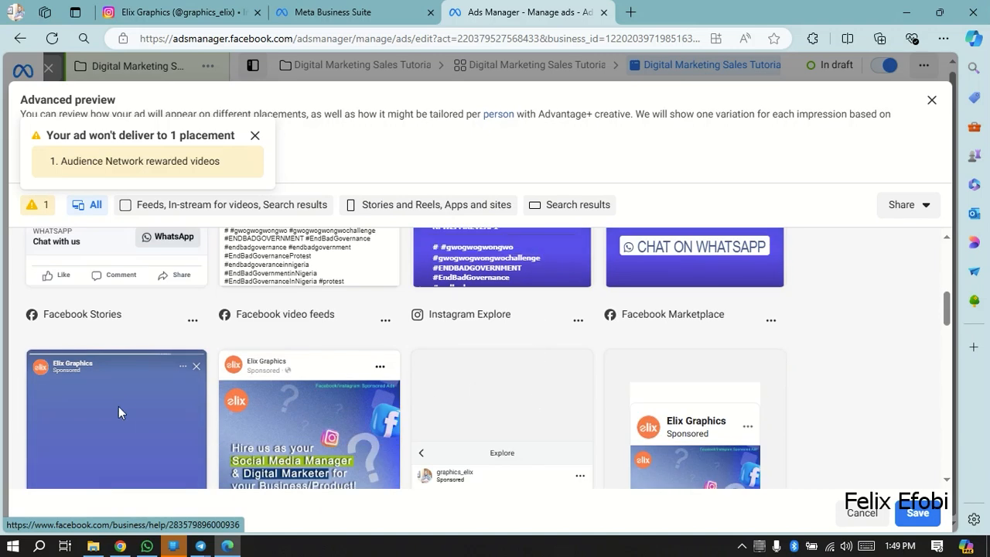
pyautogui.scroll(-2, 118, 392)
pyautogui.scroll(2, 105, 387)
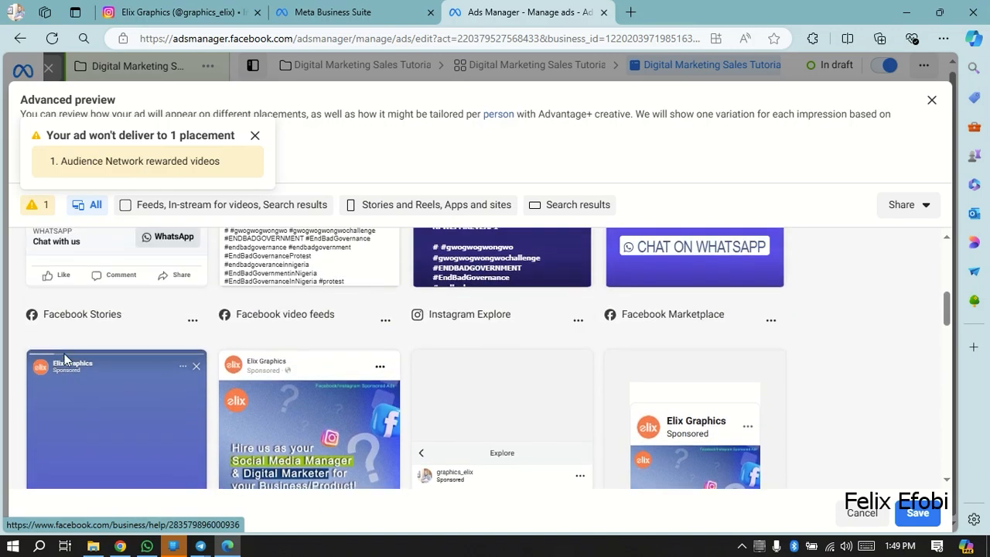
pyautogui.scroll(-1, 279, 437)
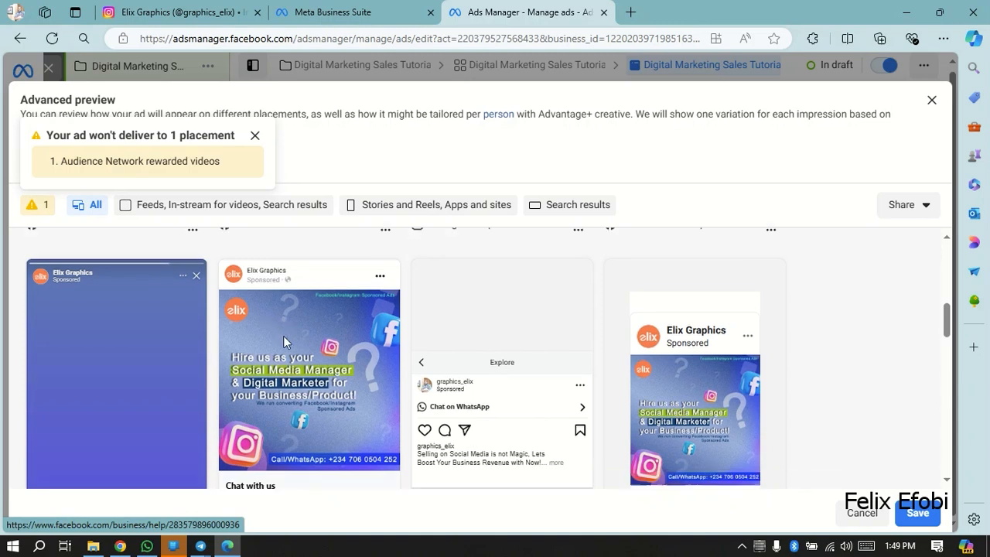
pyautogui.scroll(1, 291, 358)
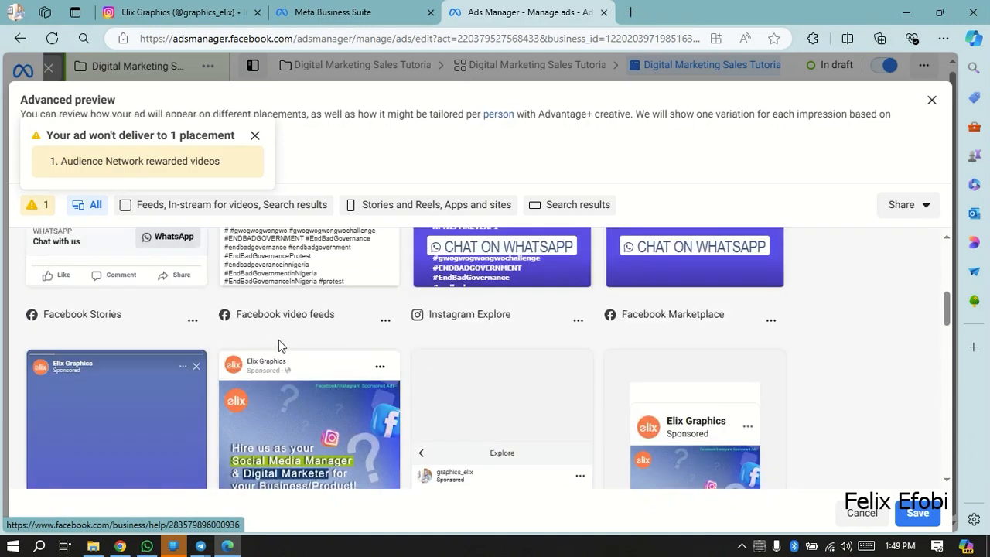
pyautogui.scroll(-1, 458, 356)
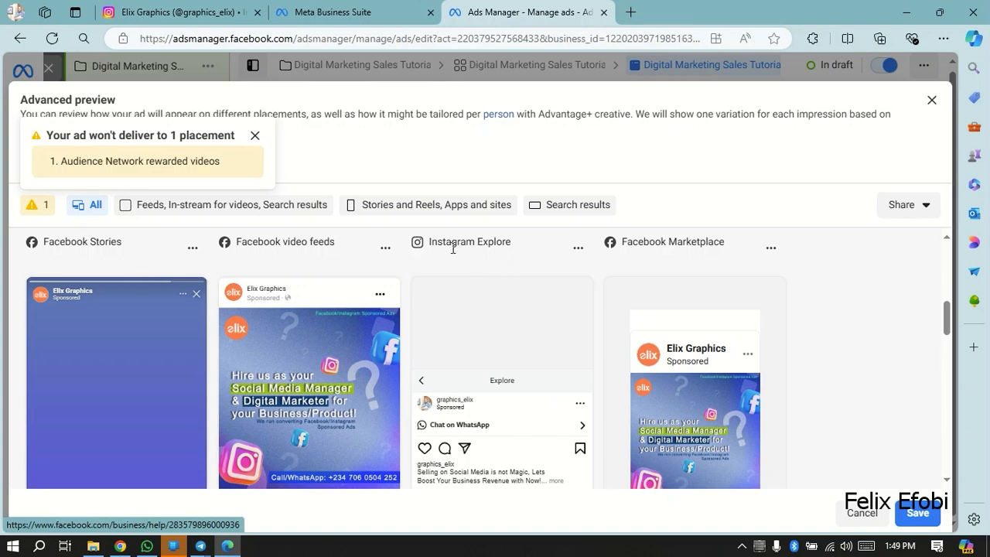
pyautogui.scroll(-2, 487, 356)
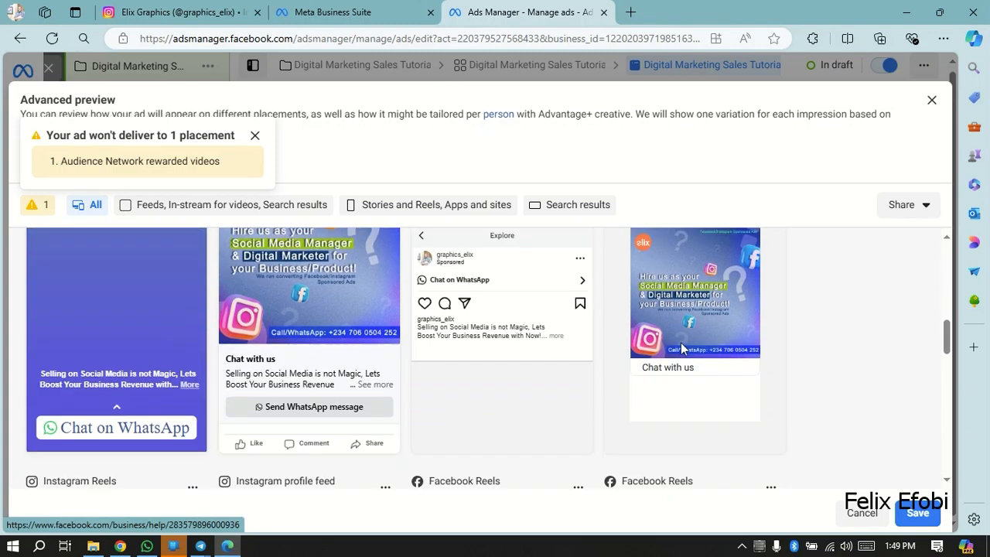
pyautogui.scroll(2, 694, 372)
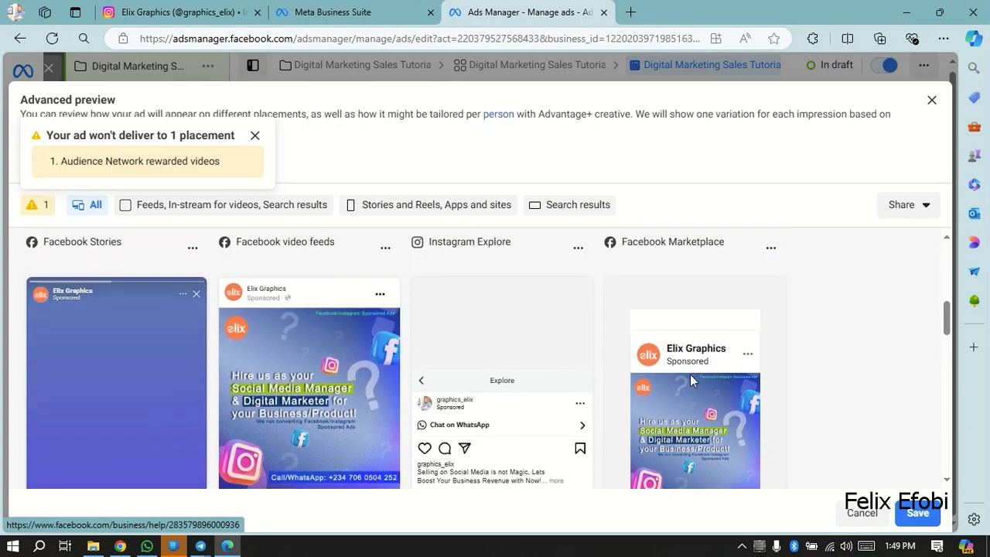
pyautogui.scroll(-1, 690, 374)
pyautogui.scroll(2, 661, 321)
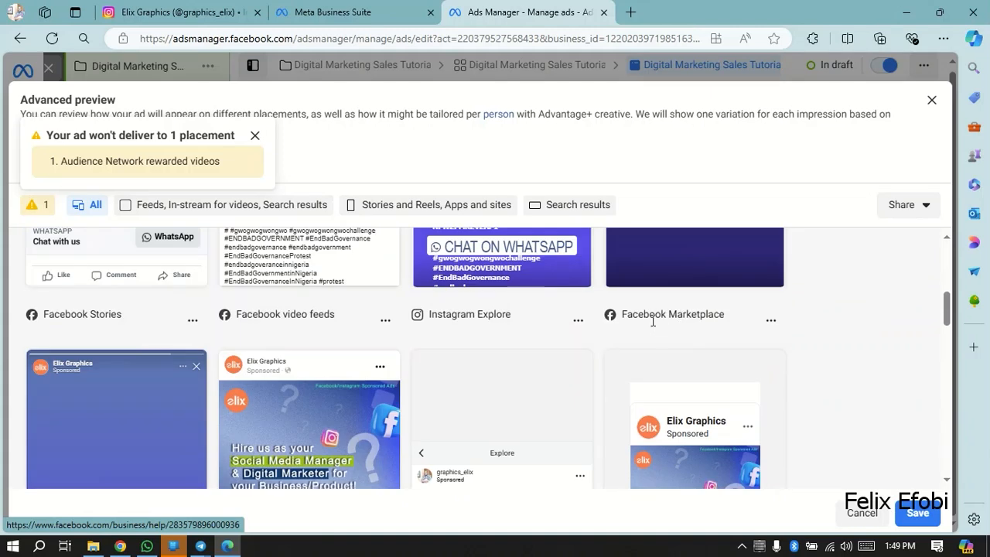
# Step: Review how the ad appears in Instagram Reels, Instagram profile feed and Facebook Reels
pyautogui.scroll(-7, 710, 393)
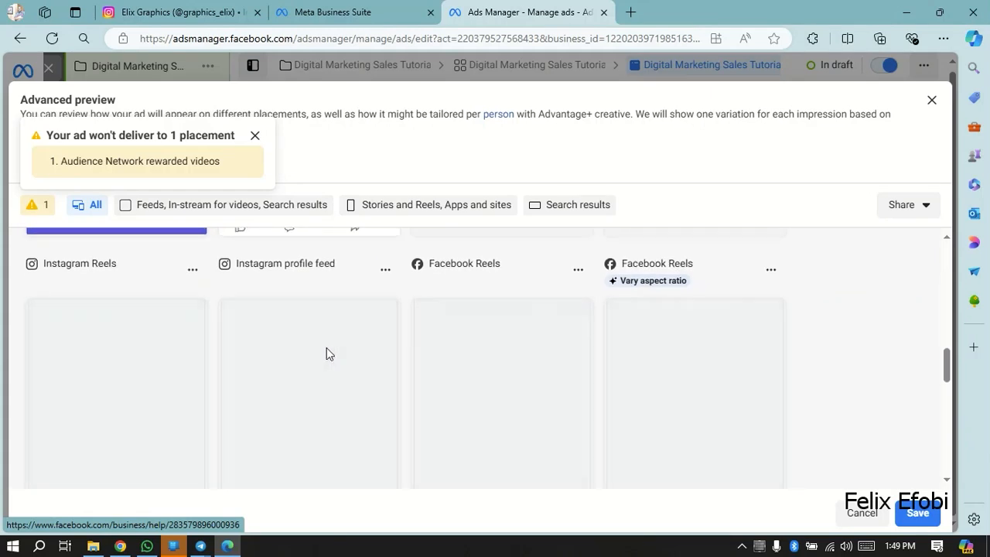
pyautogui.scroll(-2, 241, 383)
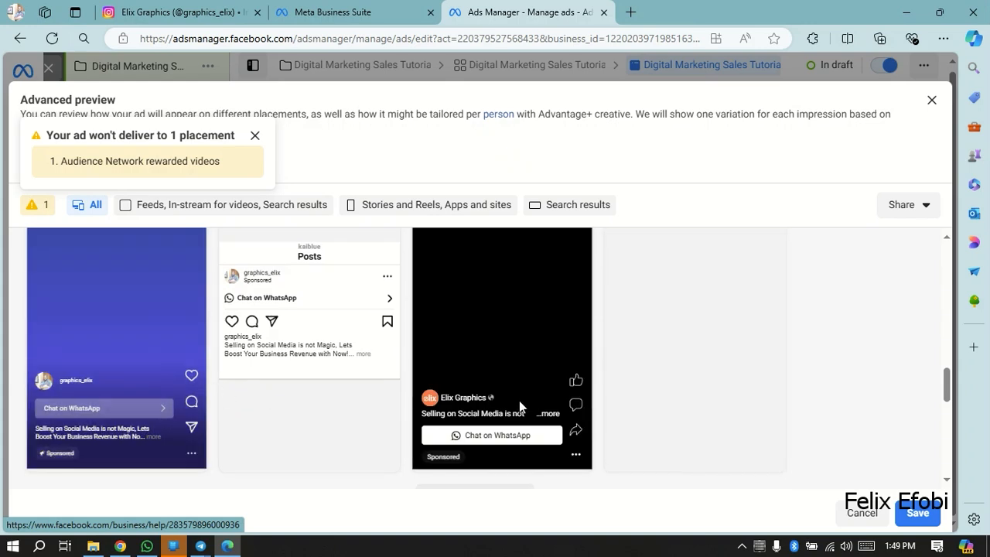
pyautogui.scroll(1, 519, 400)
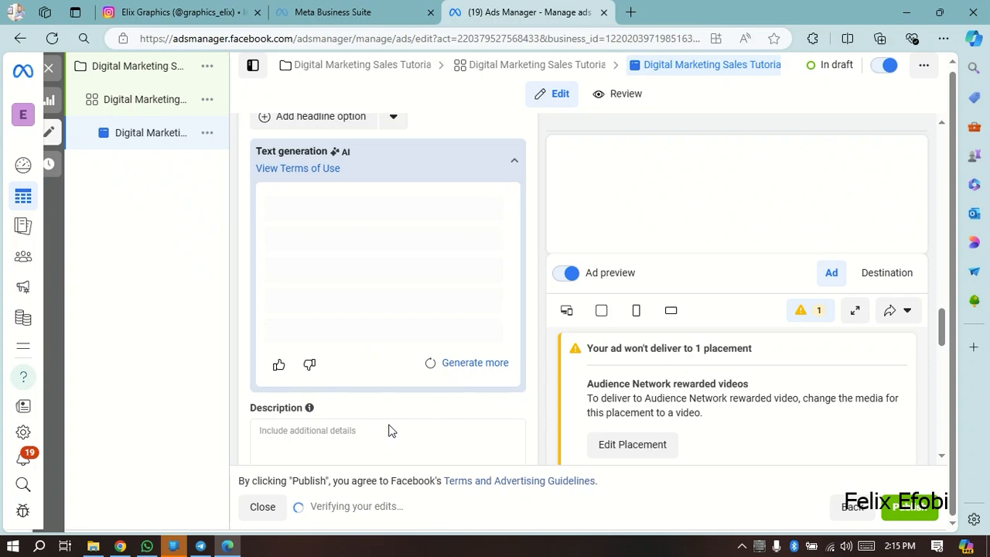
# Step: Edit the ad's new message template and remove the suggested questions about services offered and opening hours
pyautogui.scroll(-7, 337, 435)
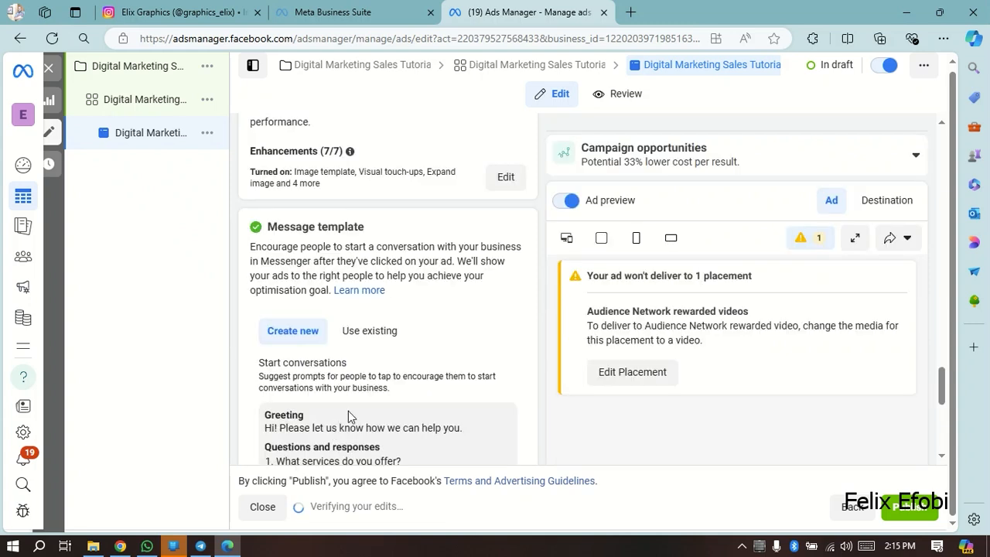
pyautogui.scroll(-5, 349, 414)
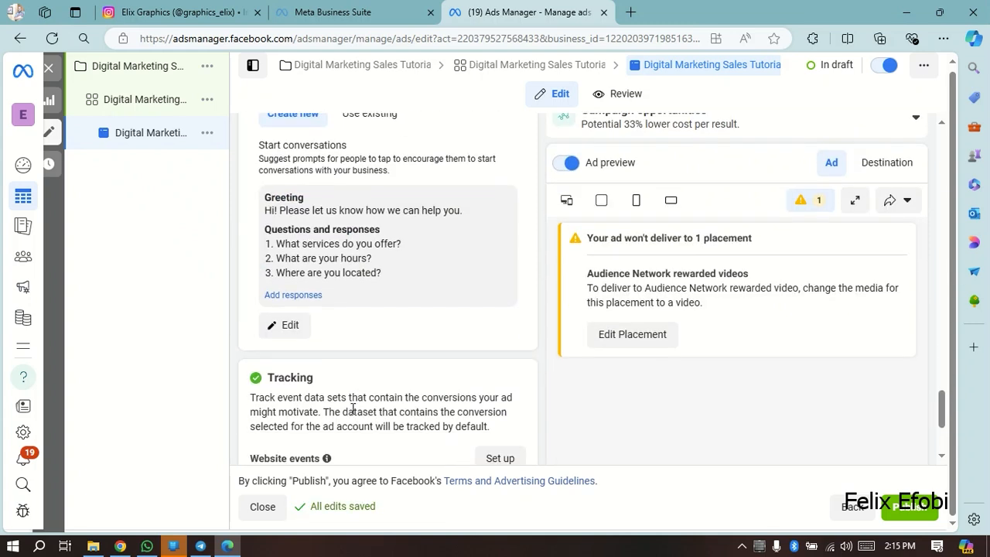
pyautogui.click(292, 297)
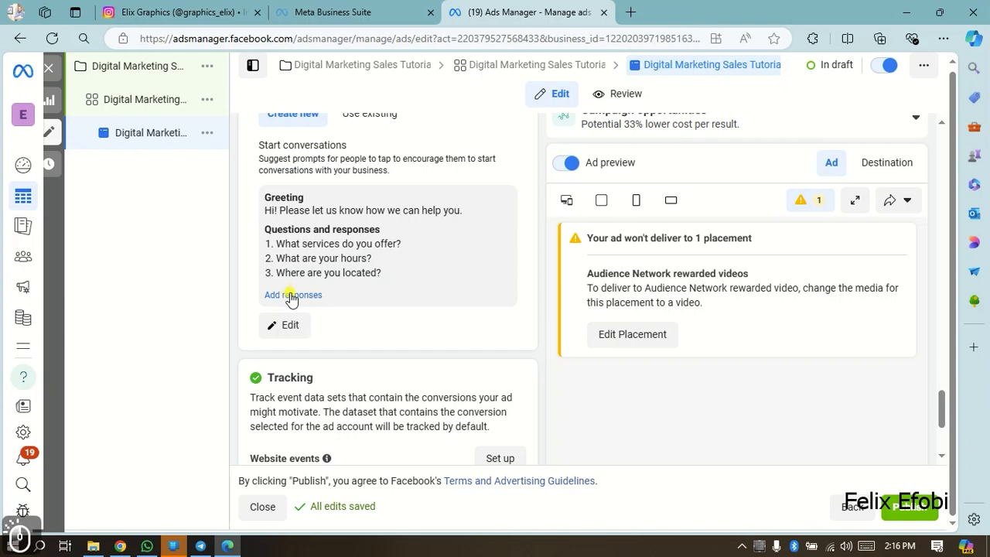
pyautogui.click(285, 324)
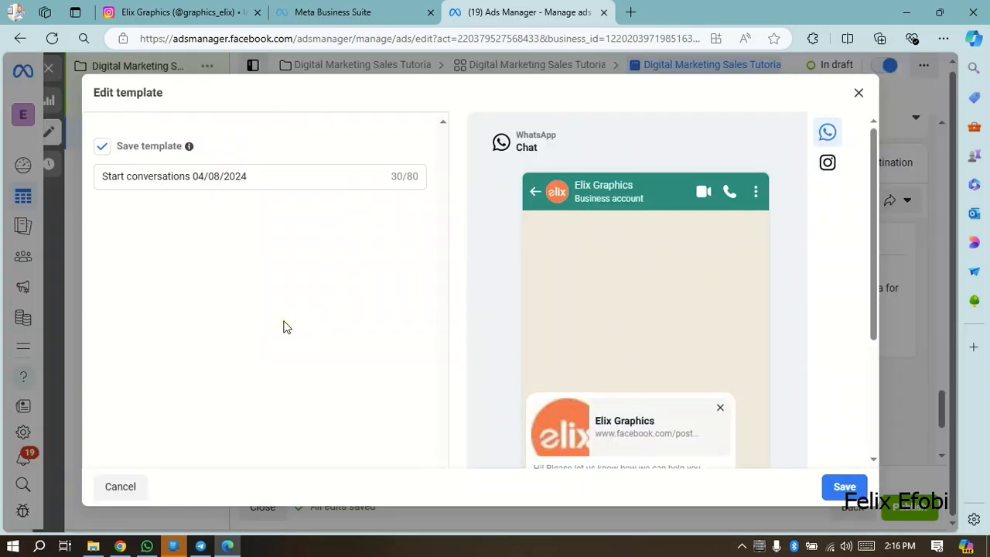
pyautogui.scroll(-1, 184, 365)
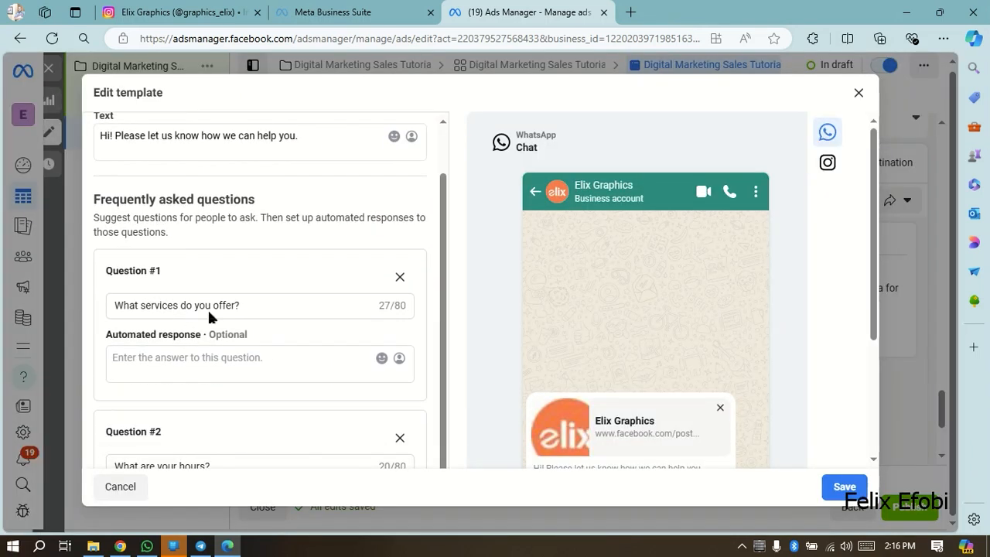
pyautogui.click(400, 277)
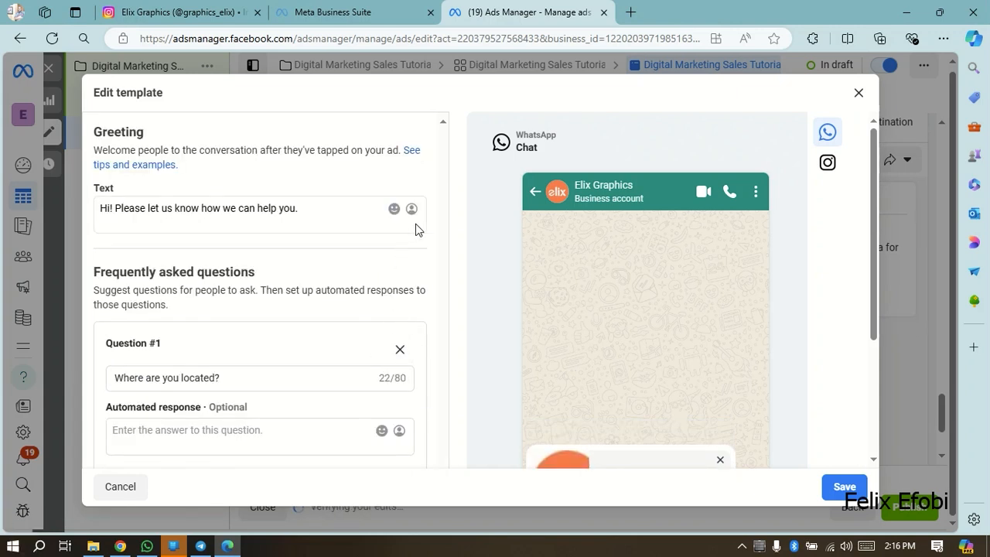
# Step: Replace the text of the first frequently asked question with "I am in need of a social Media Manager"
pyautogui.click(311, 379)
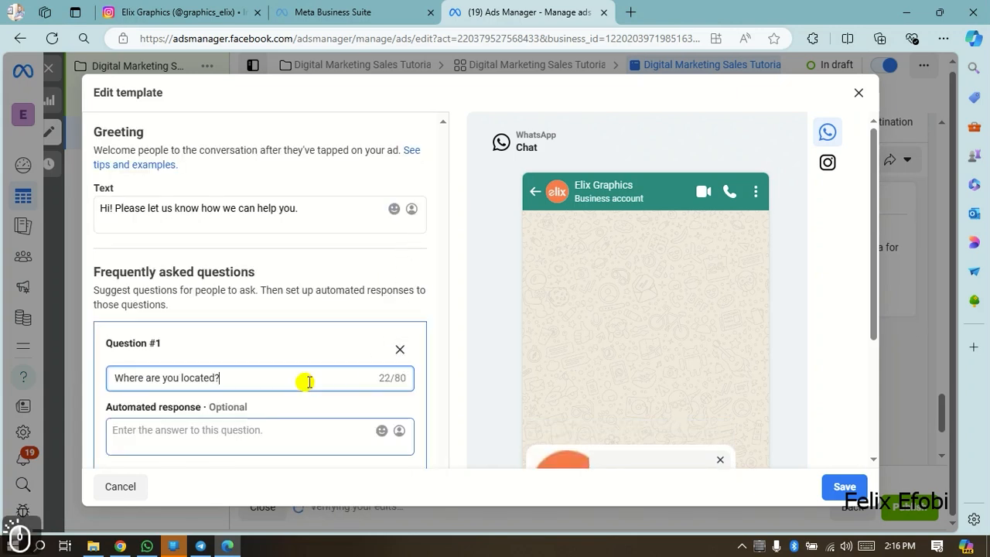
pyautogui.hotkey('ctrl', 'a')
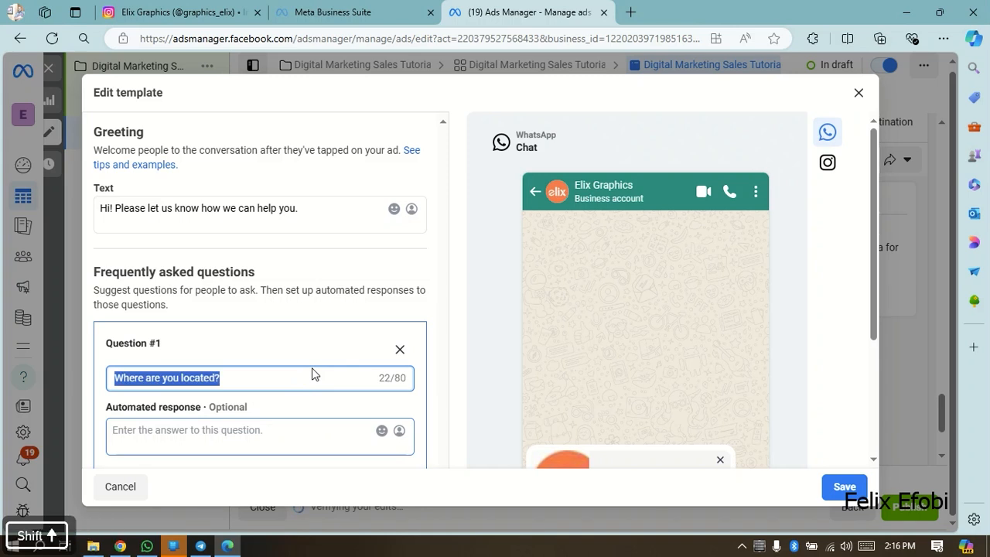
pyautogui.write('I am ne')
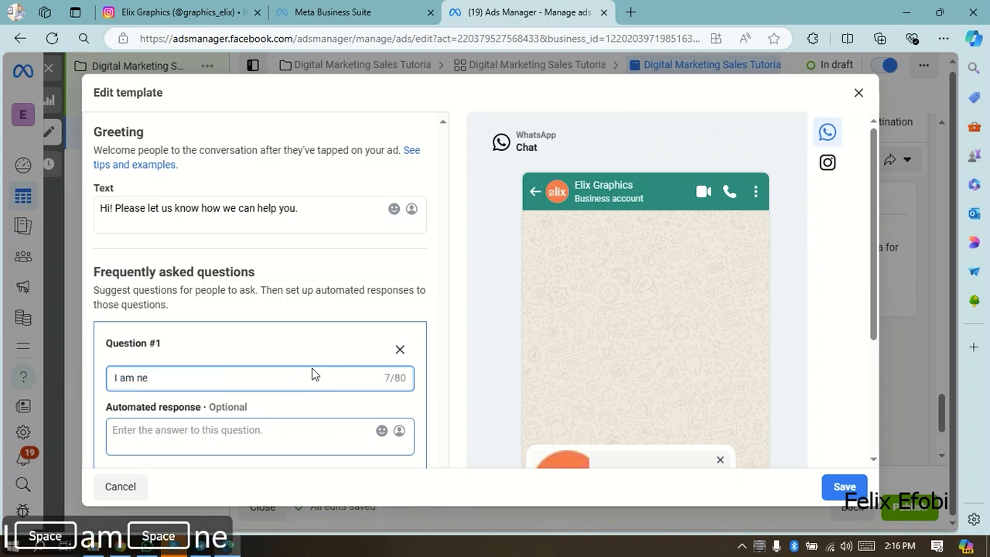
pyautogui.write('ed')
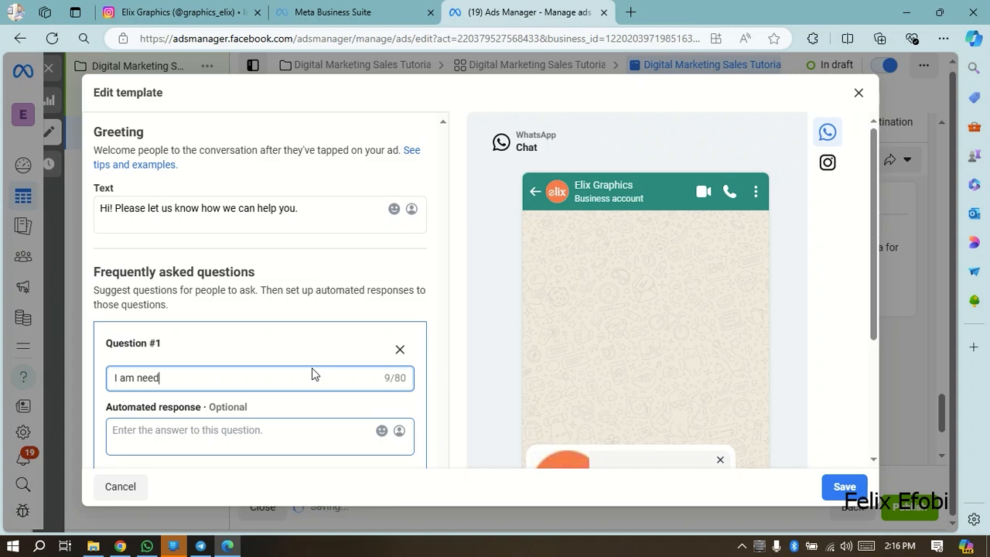
pyautogui.write('a socila')
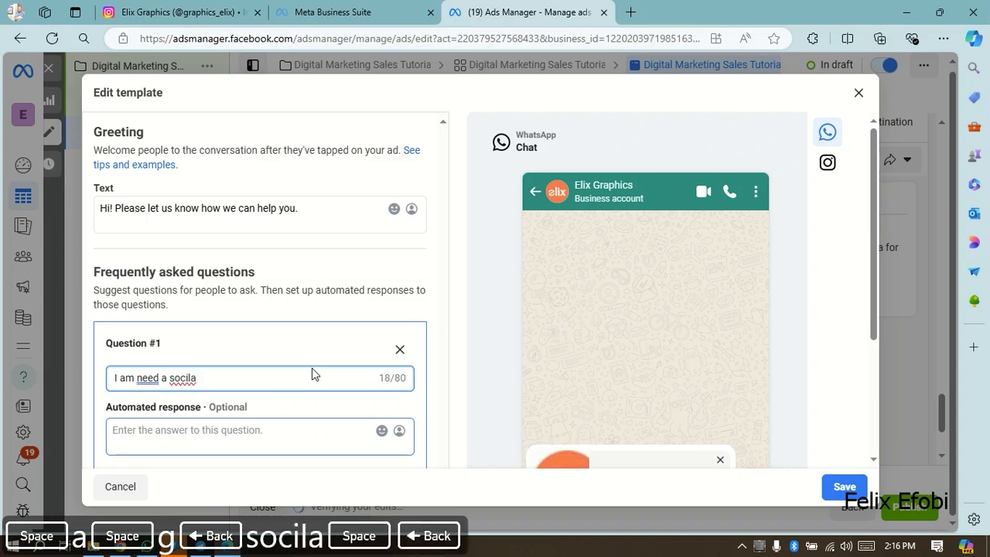
pyautogui.press('BackSpace')
pyautogui.press('BackSpace')
pyautogui.write('al Me')
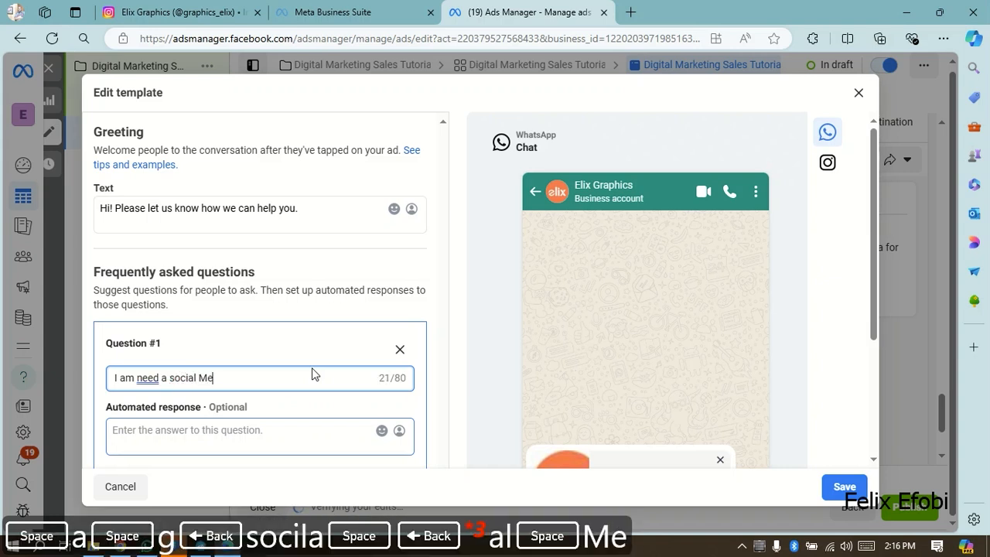
pyautogui.write('dia ')
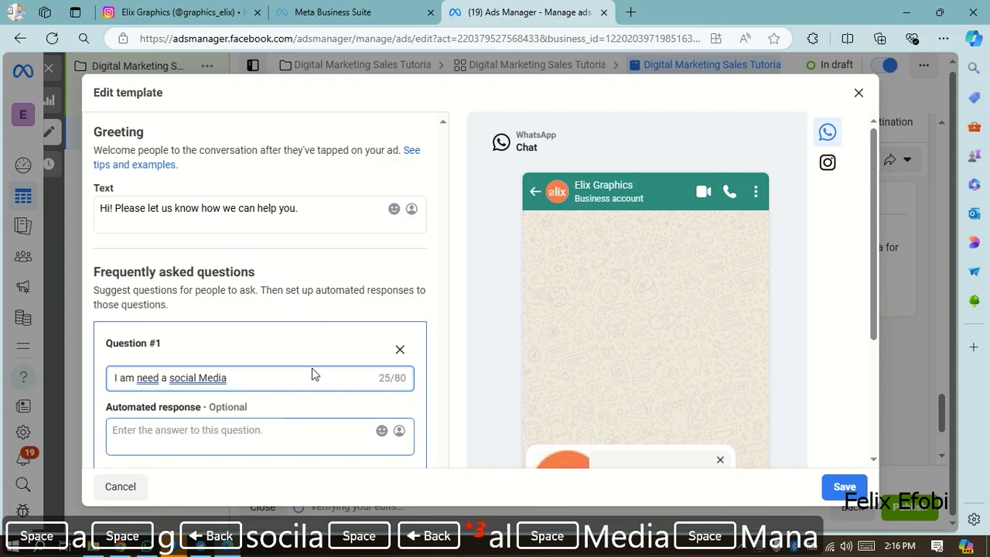
pyautogui.write('Manager')
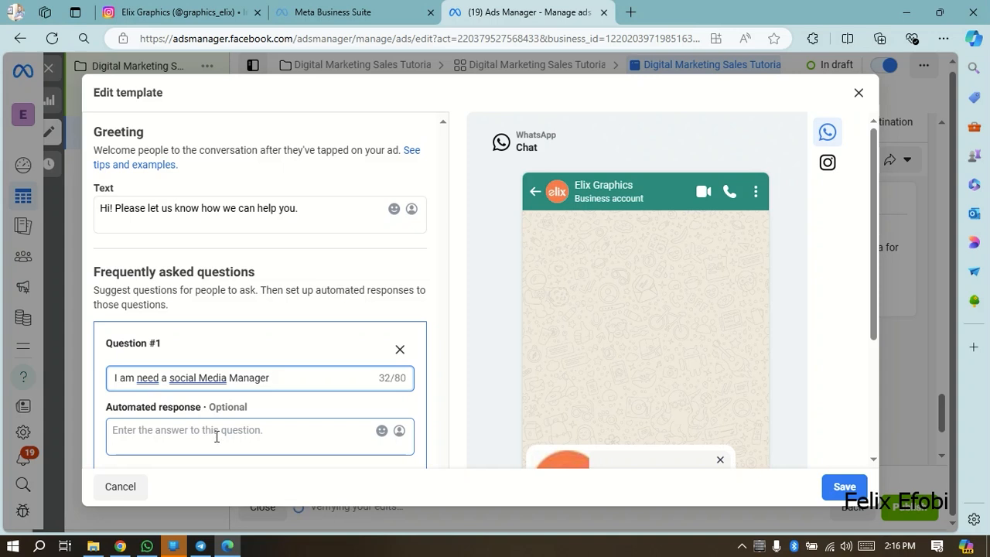
pyautogui.click(134, 378)
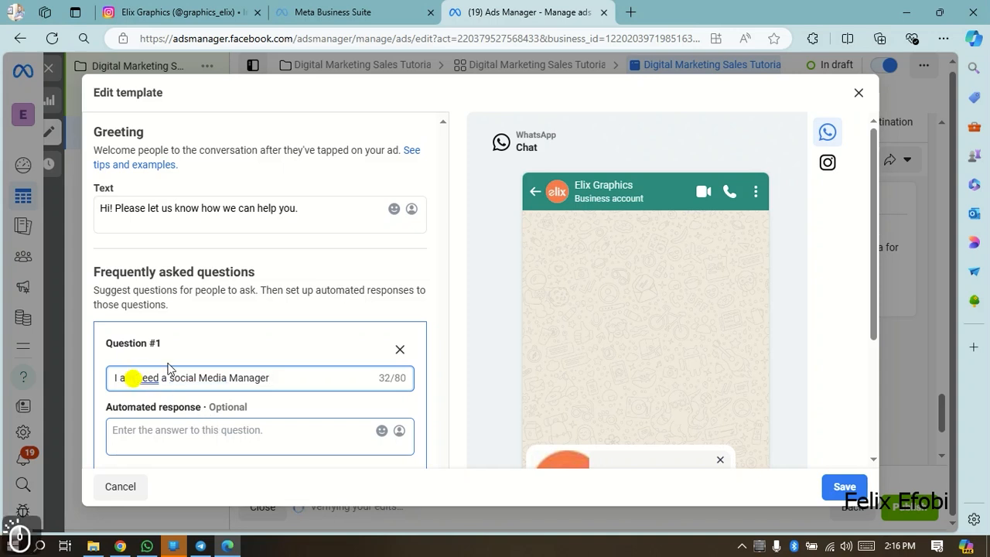
pyautogui.write('in n')
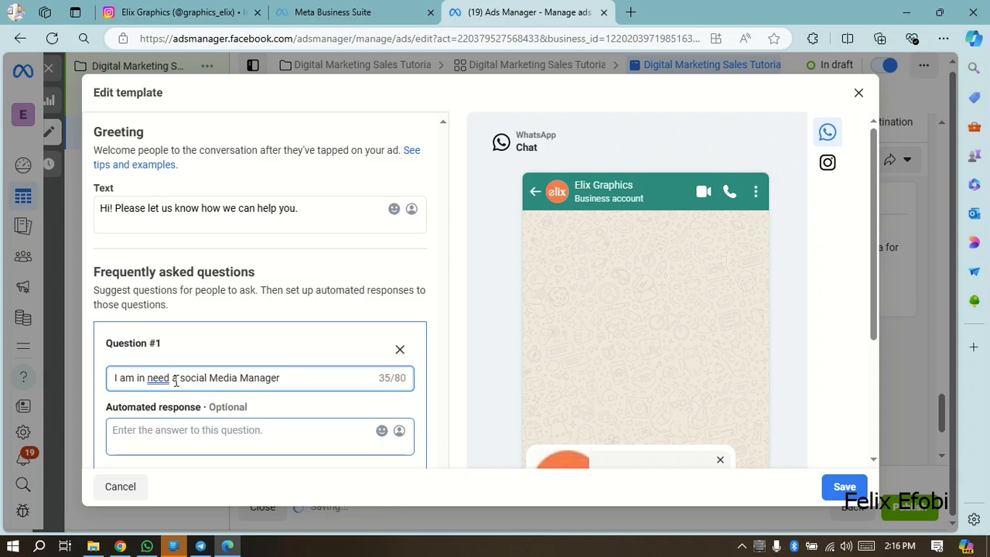
pyautogui.click(171, 377)
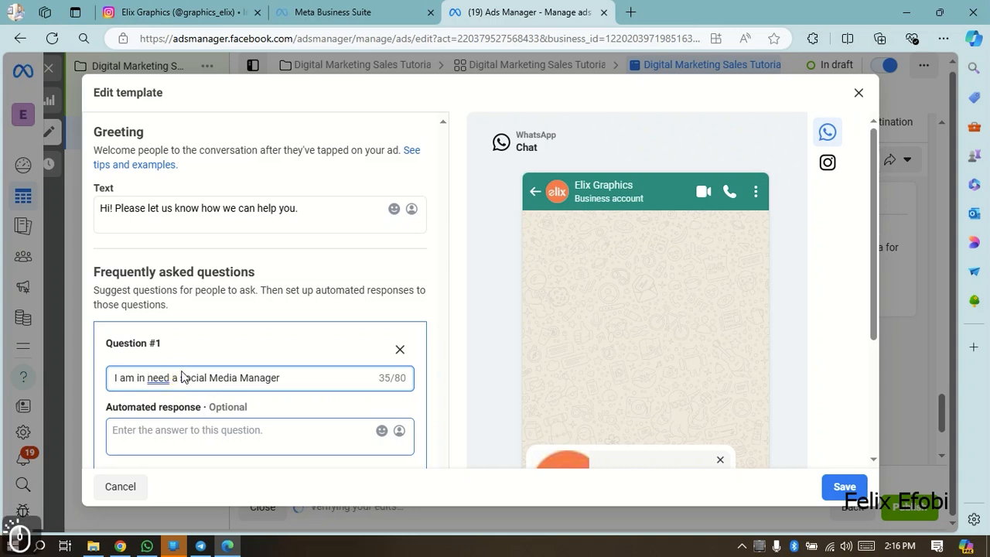
pyautogui.write('of')
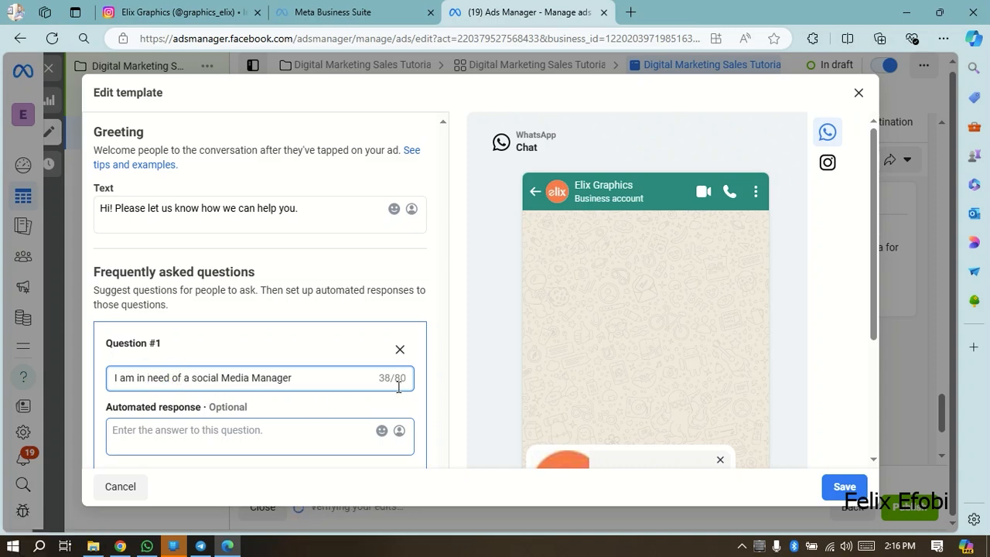
pyautogui.click(451, 410)
# Step: Add a second frequently asked question to the template and copy the first question's text into it
pyautogui.scroll(-2, 443, 398)
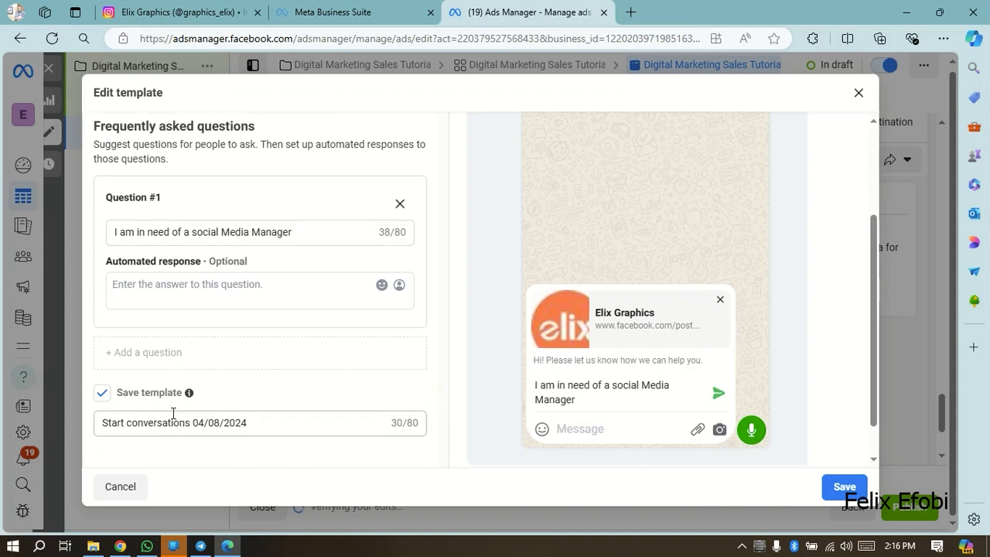
pyautogui.scroll(-1, 301, 439)
pyautogui.scroll(1, 279, 430)
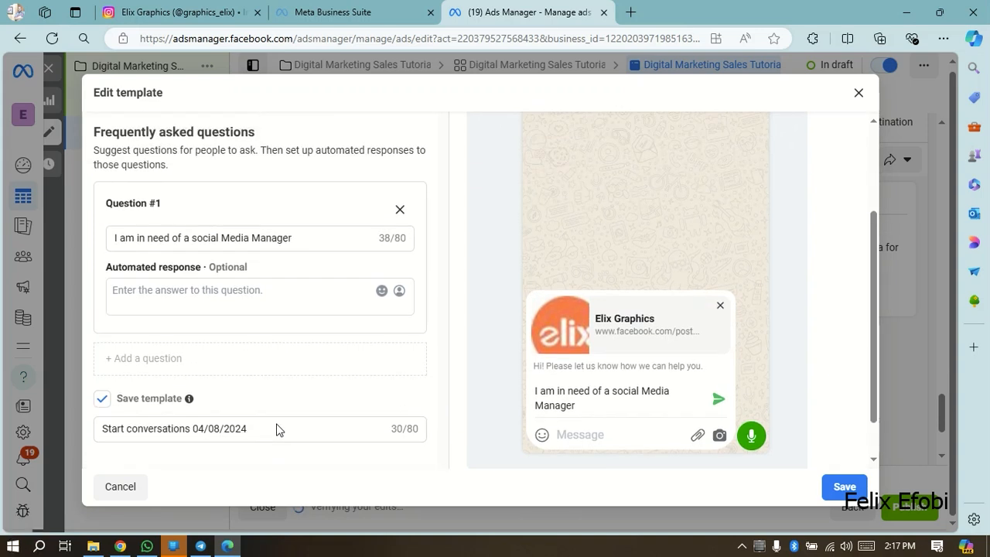
pyautogui.scroll(3, 279, 430)
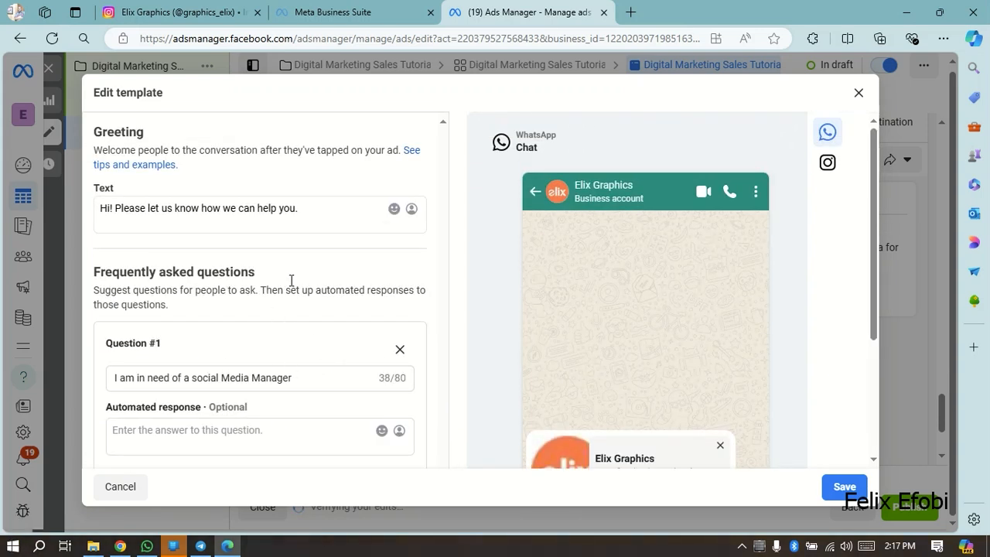
pyautogui.scroll(-3, 342, 261)
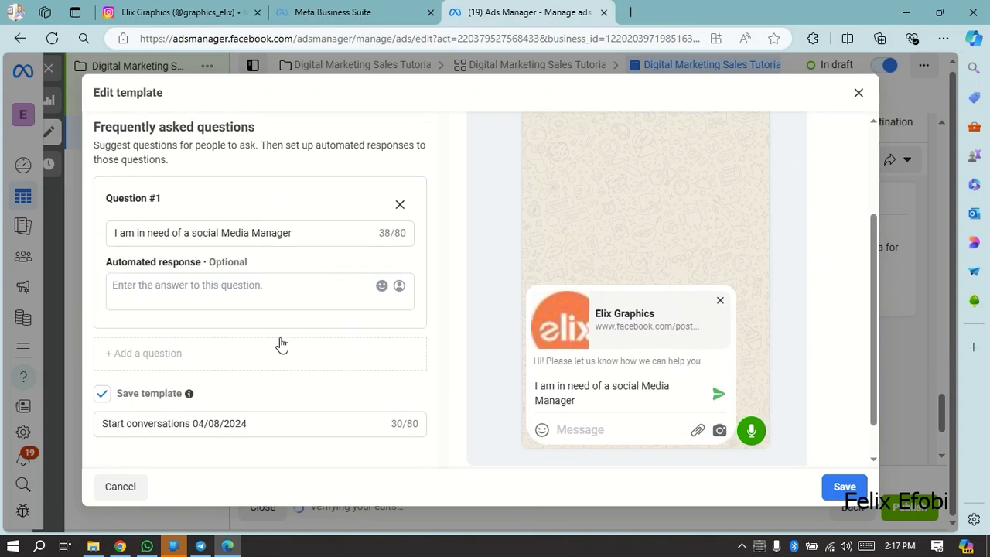
pyautogui.click(144, 354)
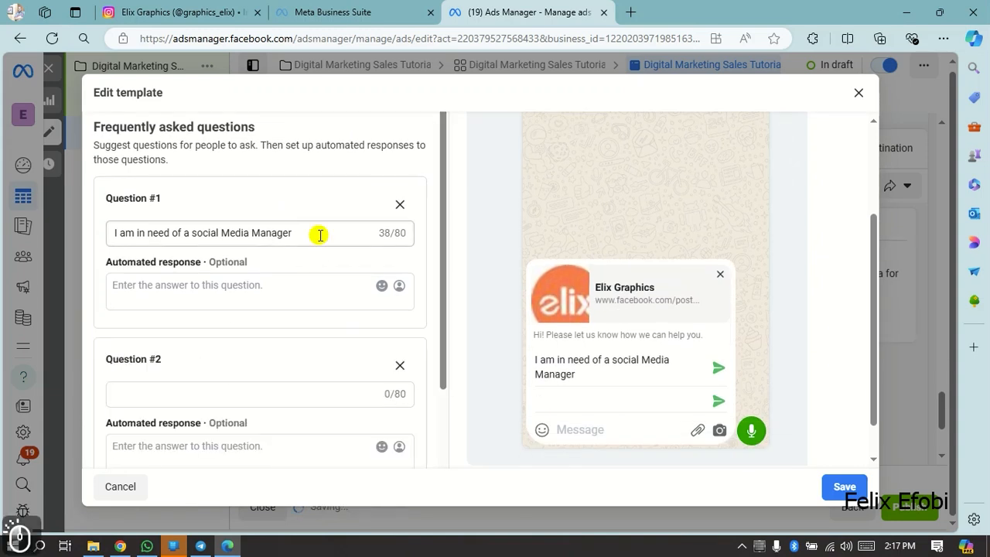
pyautogui.moveTo(106, 242); pyautogui.dragTo(116, 252)
pyautogui.hotkey('ctrl', 'c')
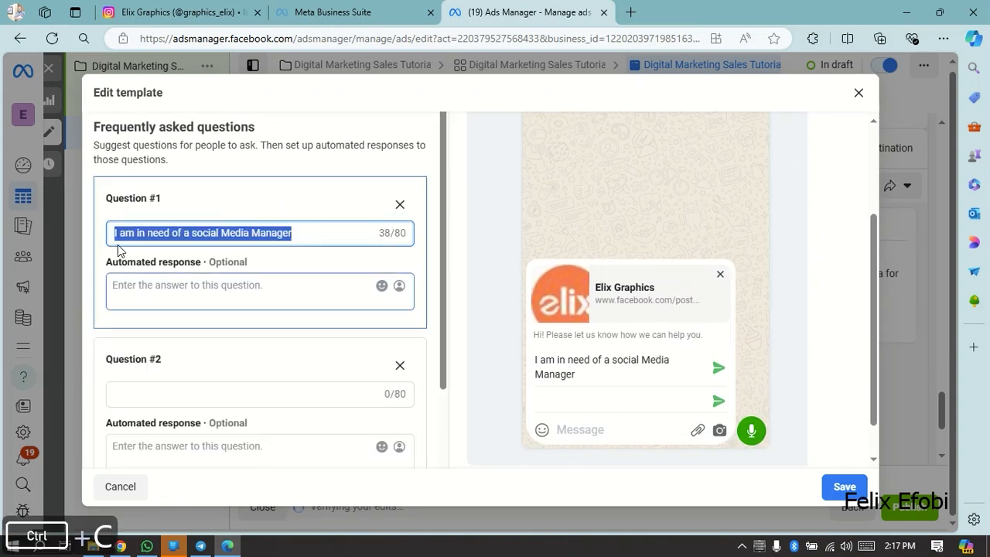
pyautogui.click(179, 395)
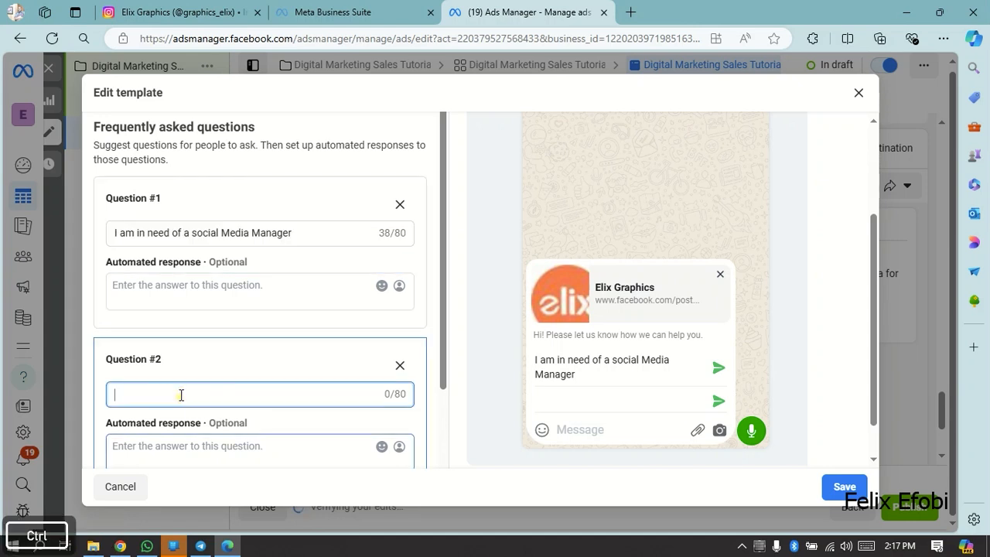
pyautogui.hotkey('ctrl', 'v')
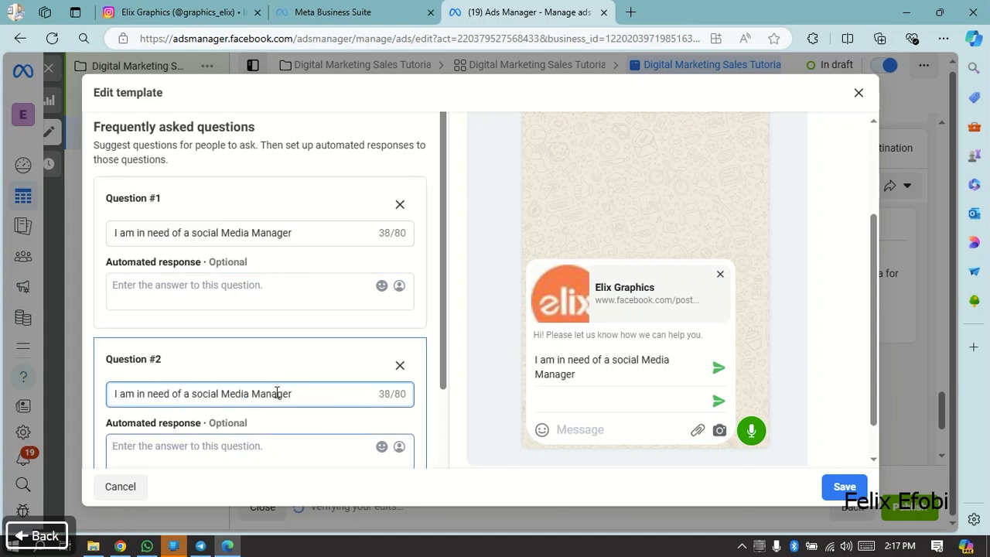
# Step: Change the second question to "I am in need of a digital Marketer", dismissing any ad deletion prompt, and save the message template
pyautogui.hotkey('ctrl', 'BackSpace')
pyautogui.press('BackSpace')
pyautogui.press('BackSpace')
pyautogui.press('BackSpace')
pyautogui.press('BackSpace')
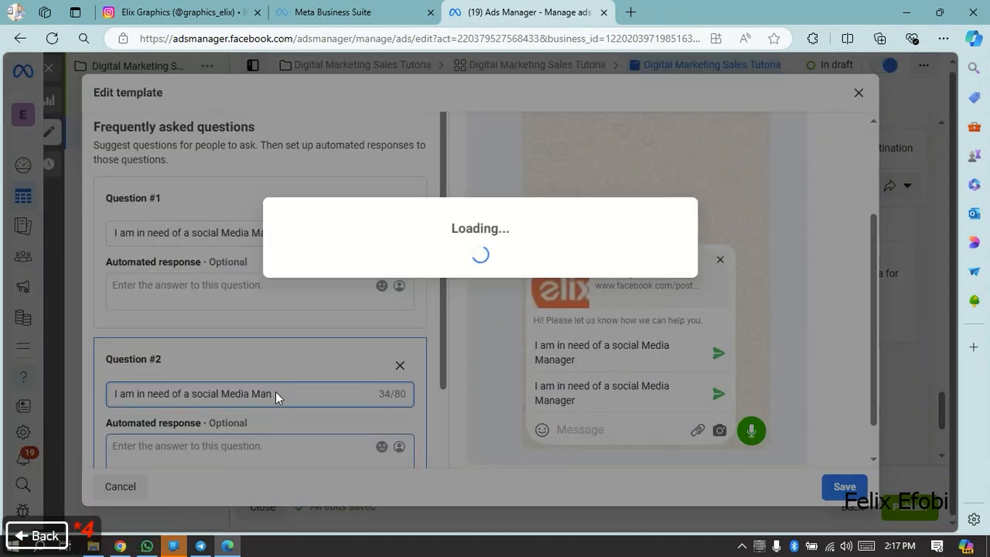
pyautogui.press('Escape')
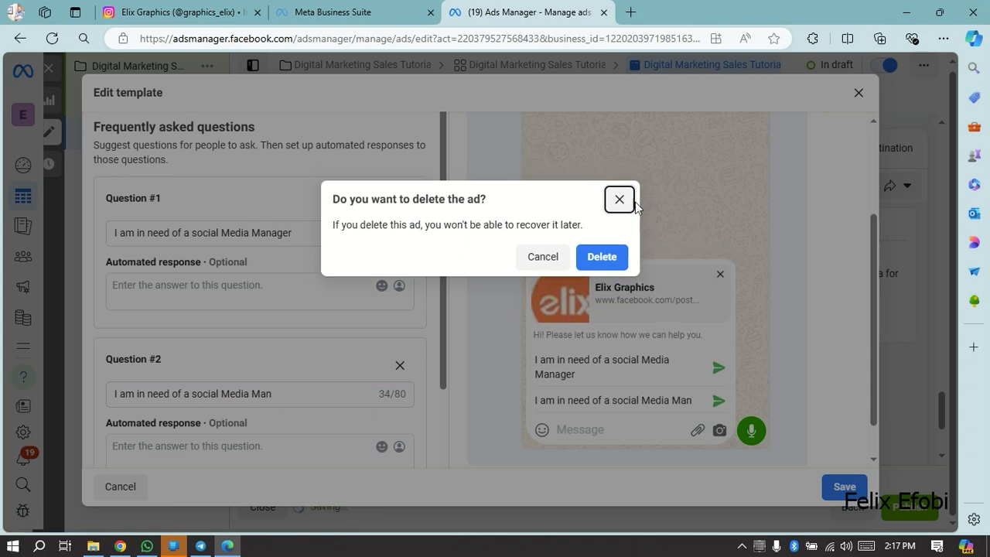
pyautogui.click(616, 205)
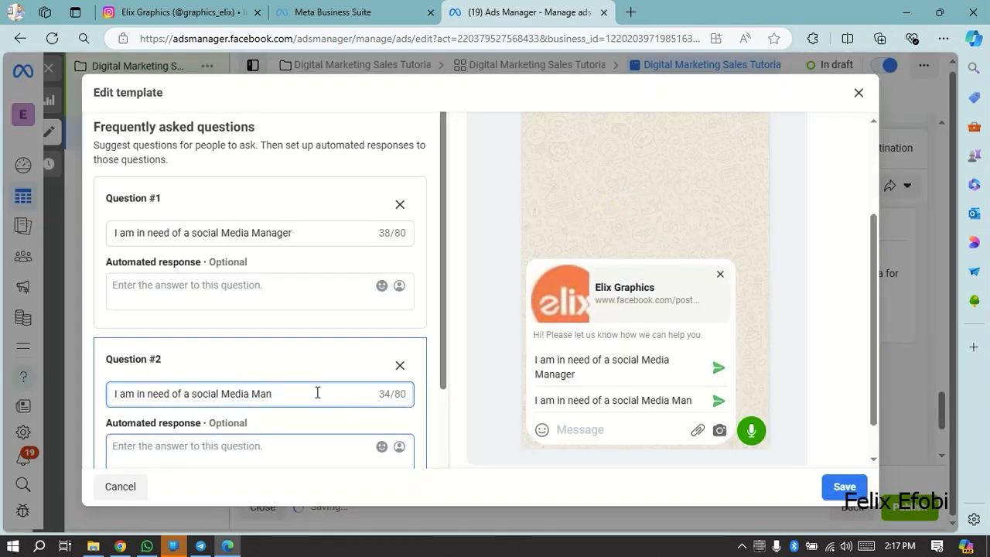
pyautogui.press('BackSpace')
pyautogui.press('BackSpace')
pyautogui.press('BackSpace')
pyautogui.press('BackSpace')
pyautogui.press('BackSpace')
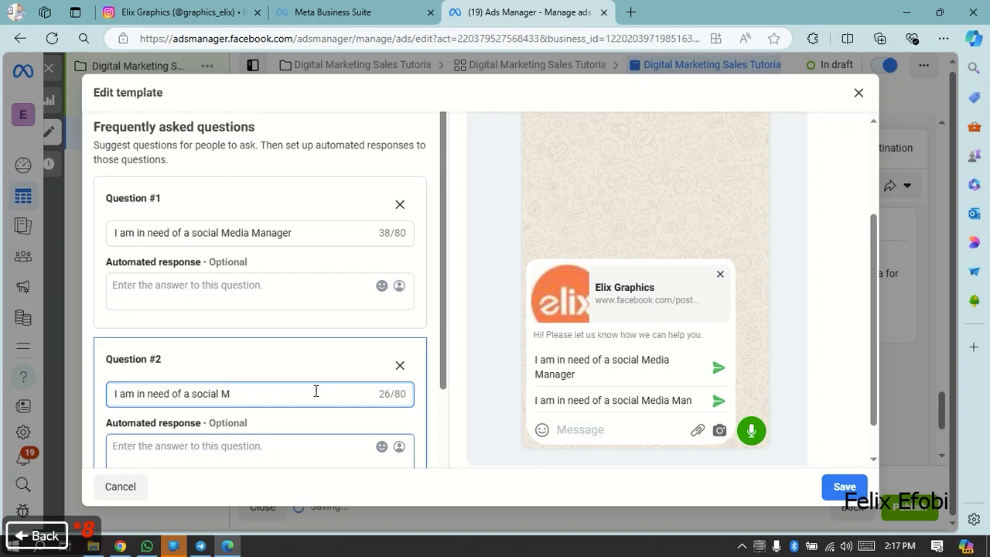
pyautogui.press('BackSpace')
pyautogui.press('BackSpace')
pyautogui.press('BackSpace')
pyautogui.press('BackSpace')
pyautogui.press('BackSpace')
pyautogui.press('BackSpace')
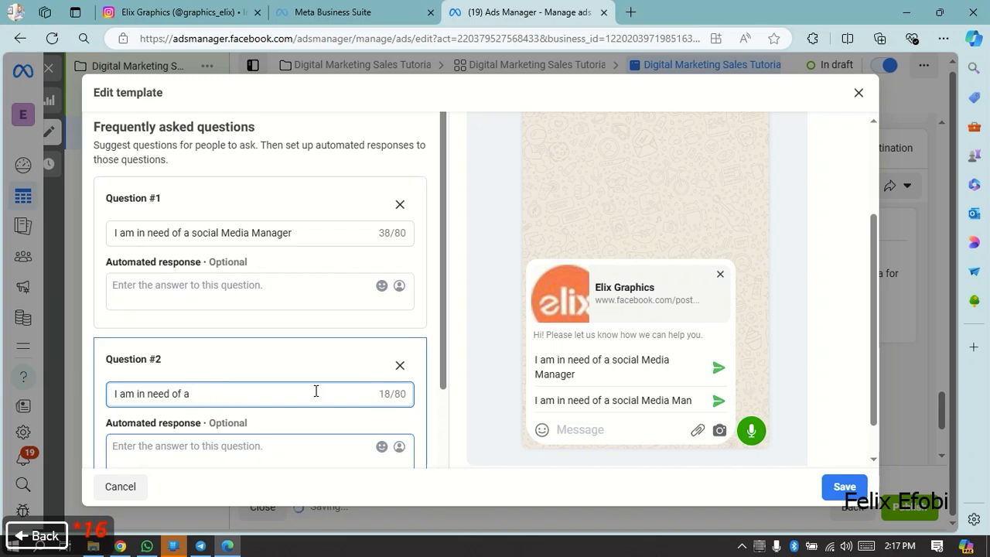
pyautogui.write('digi')
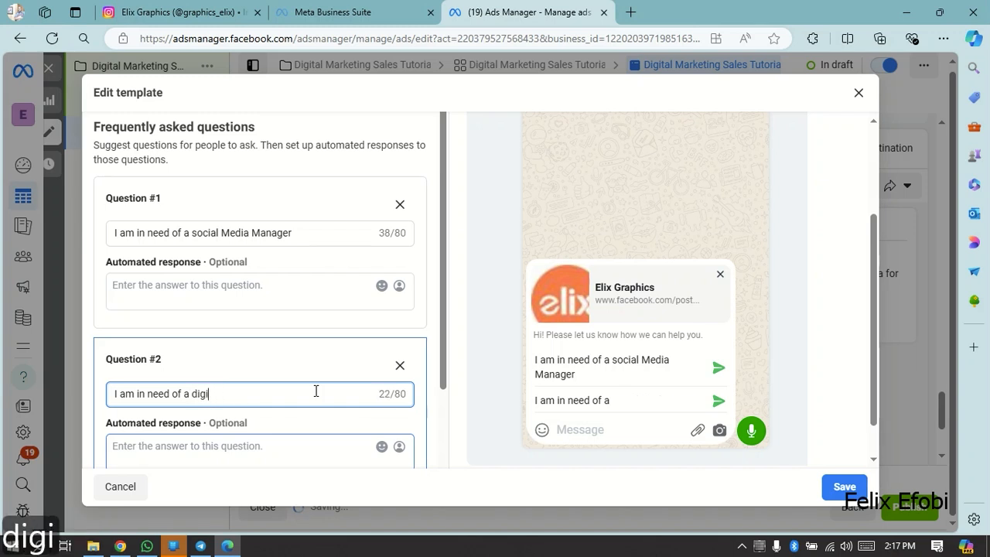
pyautogui.write('tal Marketer')
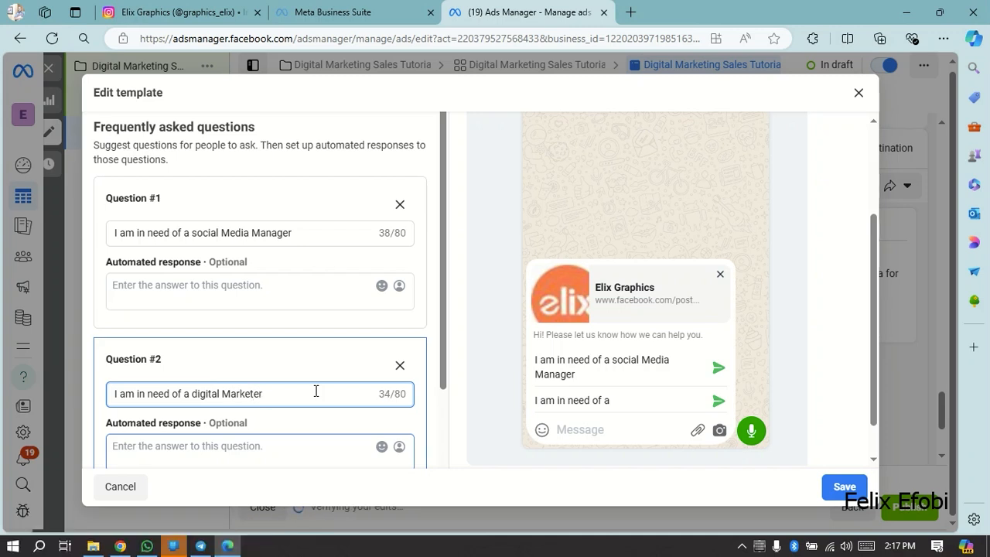
pyautogui.scroll(-2, 301, 456)
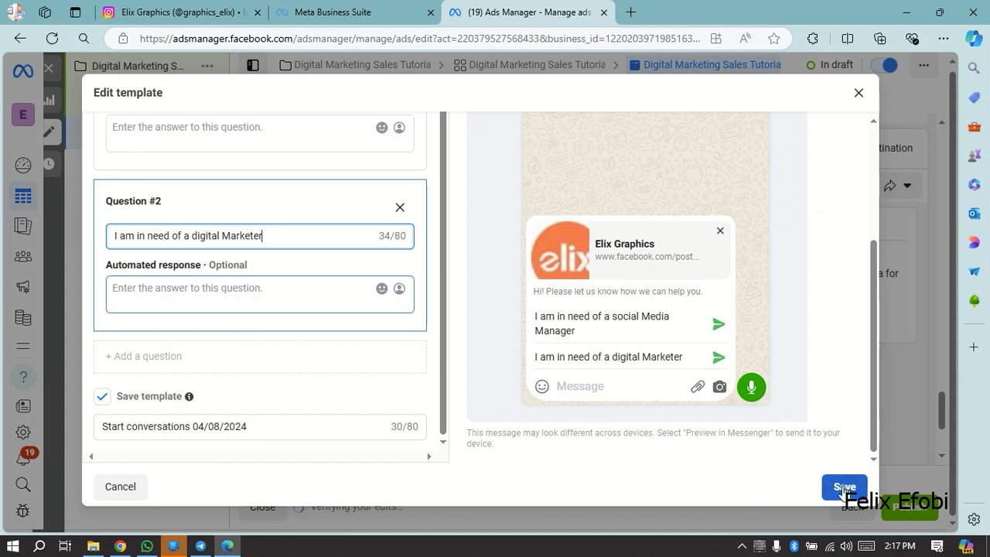
pyautogui.click(846, 492)
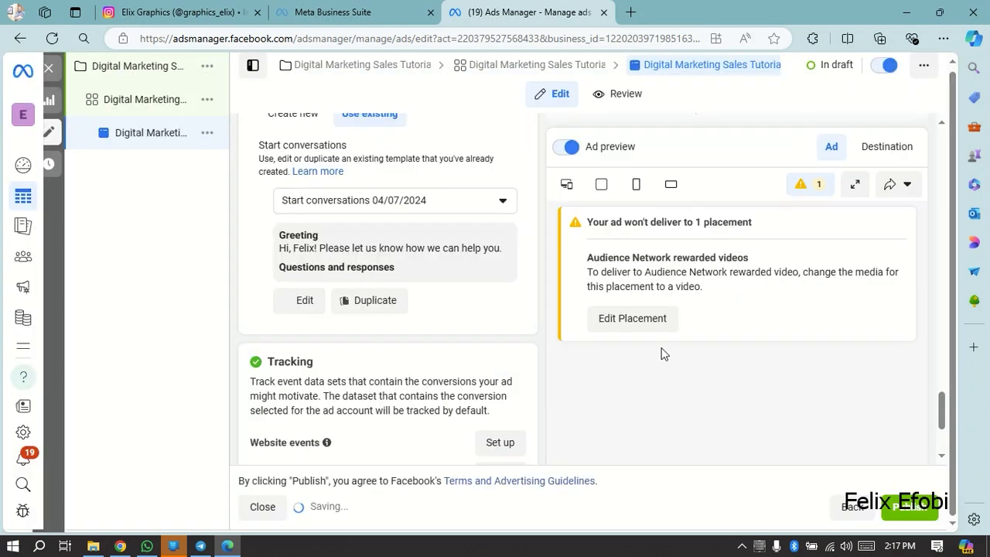
# Step: Review the ad's settings from Tracking back up through Advantage+ creative, call to action and headline to the primary text
pyautogui.scroll(-2, 414, 357)
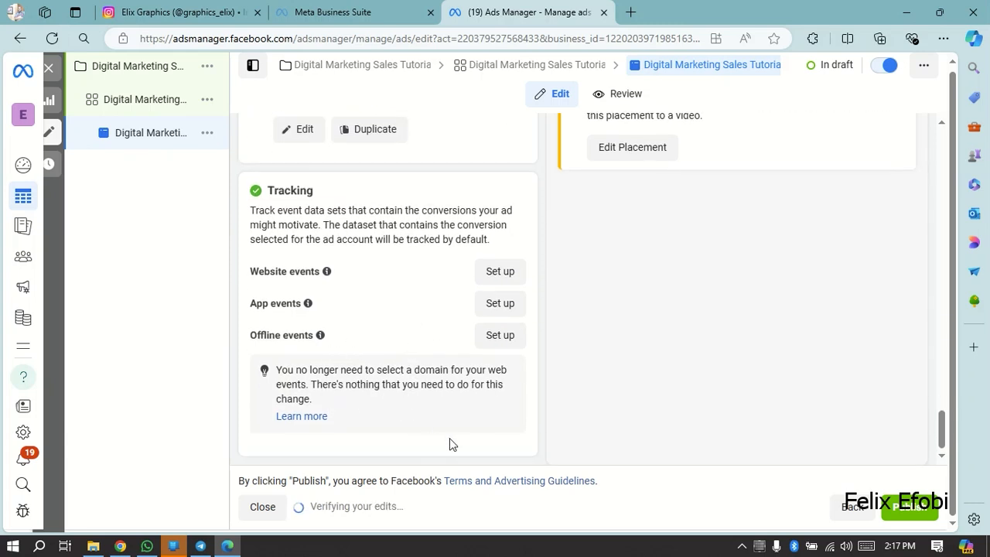
pyautogui.scroll(10, 453, 440)
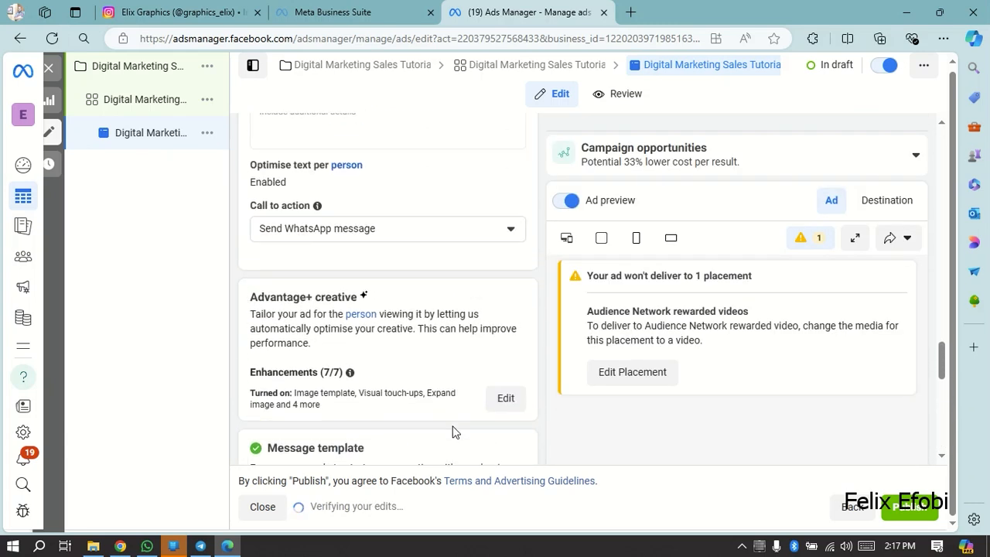
pyautogui.scroll(3, 437, 396)
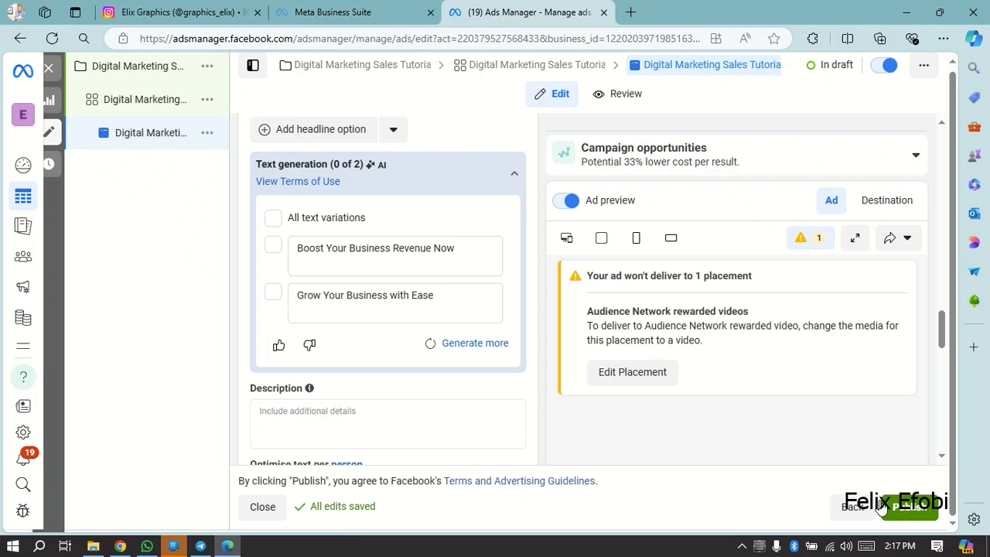
pyautogui.scroll(5, 313, 307)
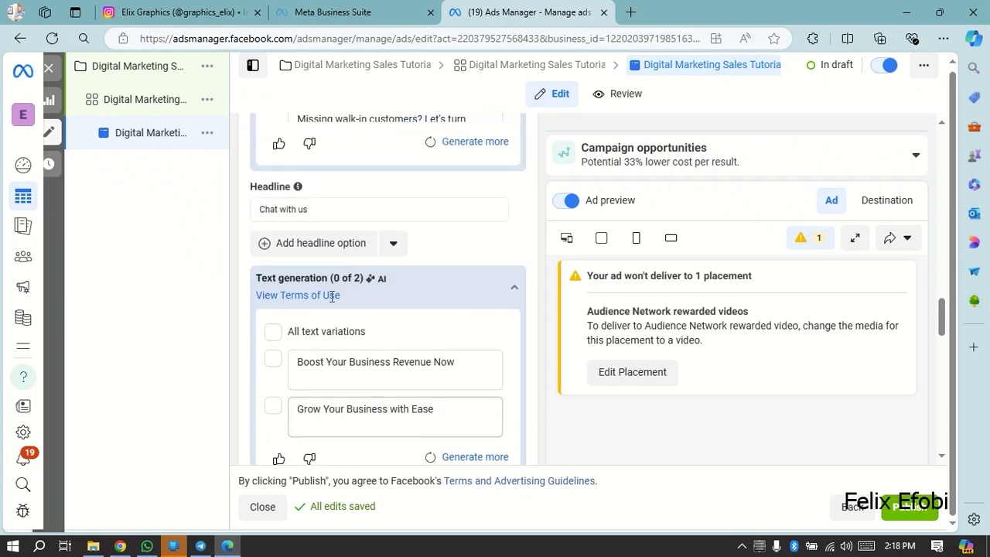
pyautogui.scroll(5, 358, 276)
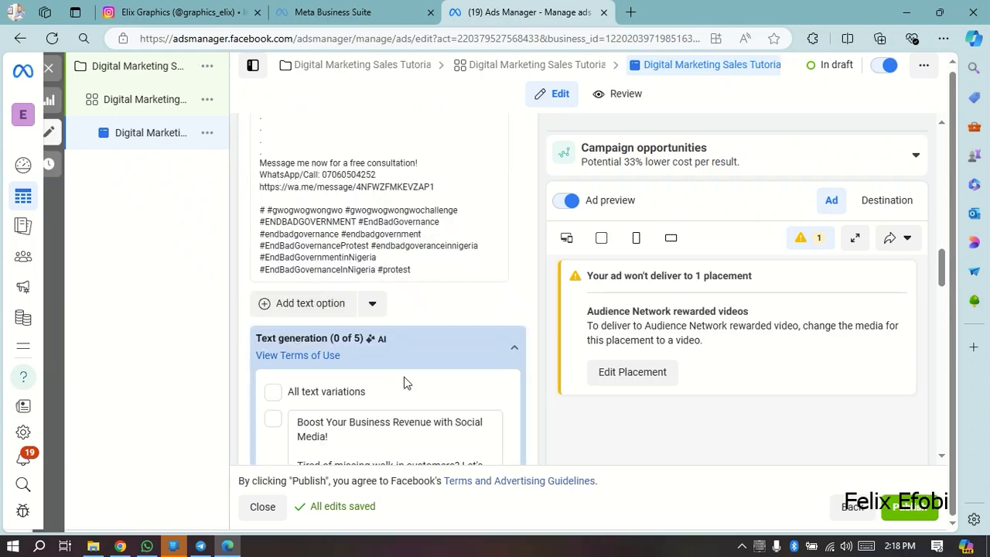